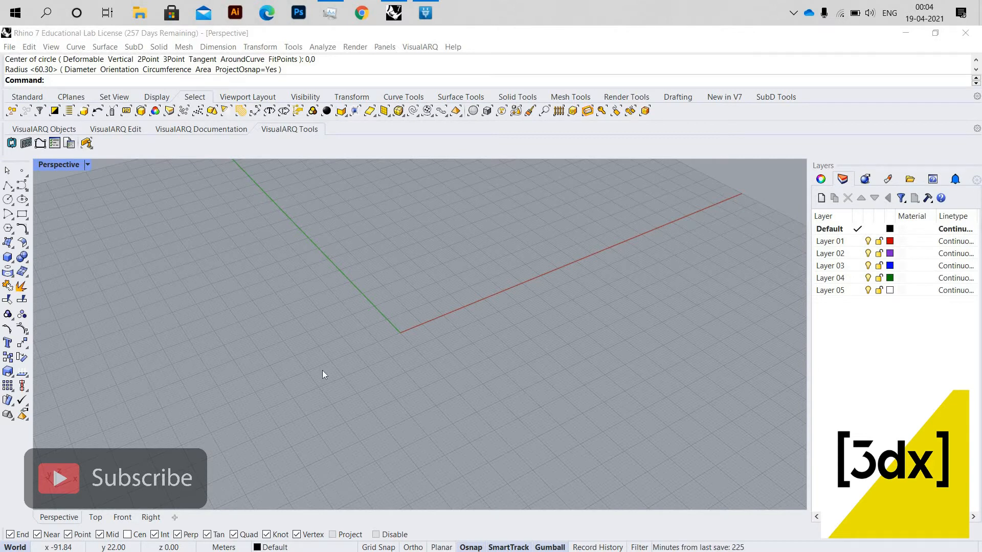
Step: Draw a circle centred at 0,0 with a radius of about 63 m
scroll(400, 329, "up", 2)
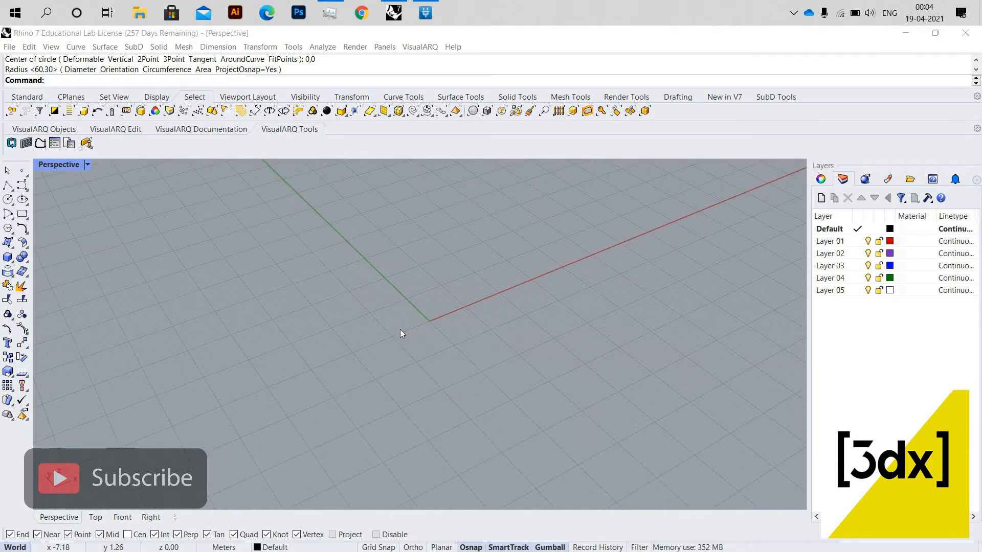
left_click(108, 83)
type("C")
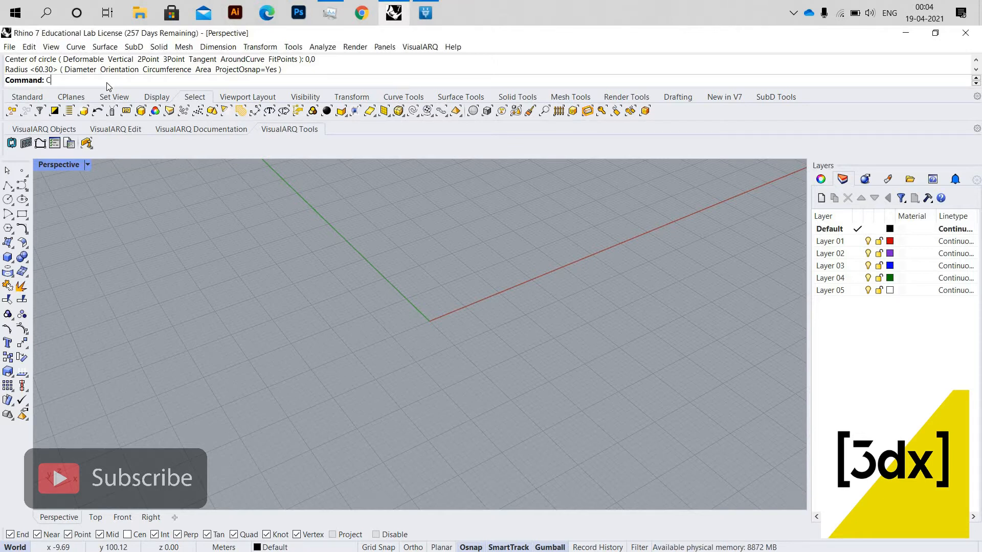
type("ircle")
key("Return")
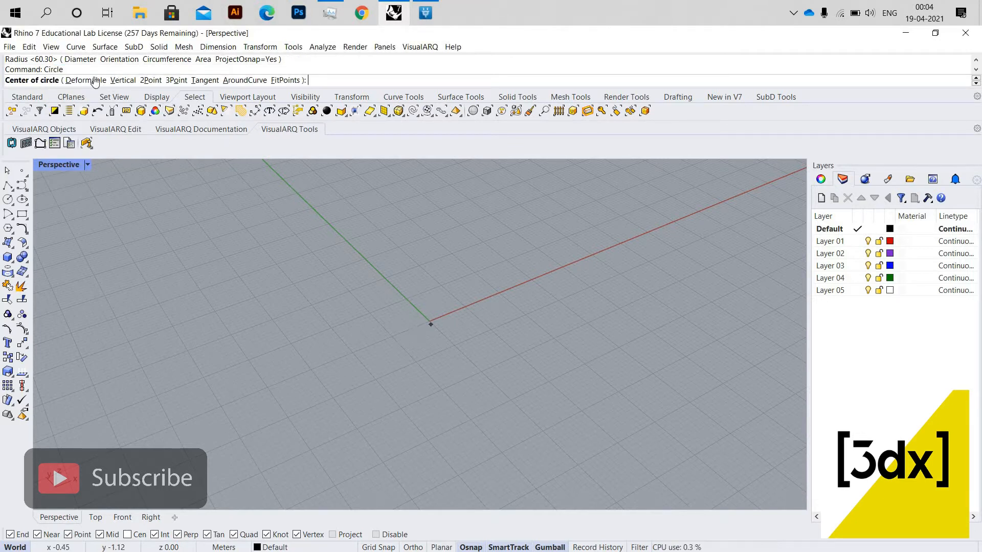
type("0,0")
key("Return")
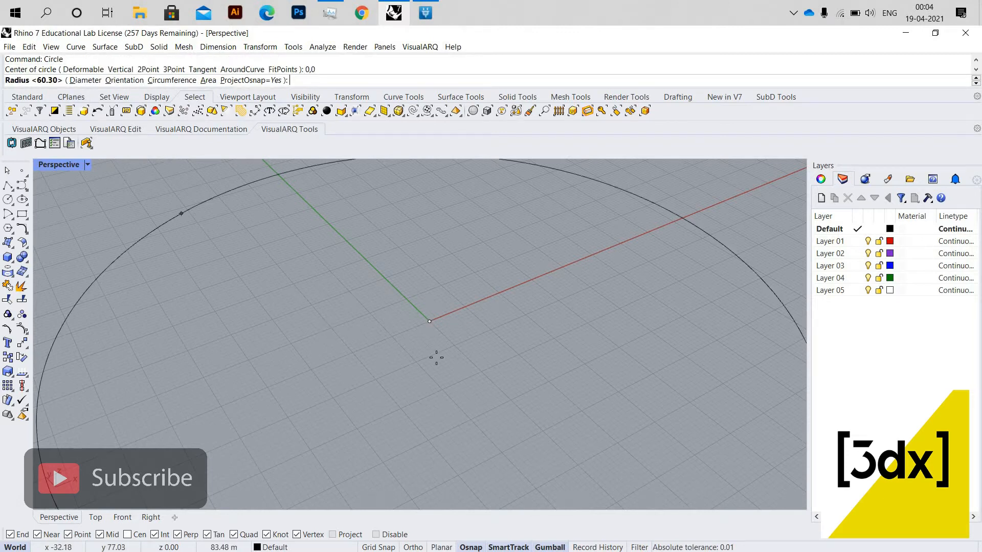
scroll(523, 408, "down", 4)
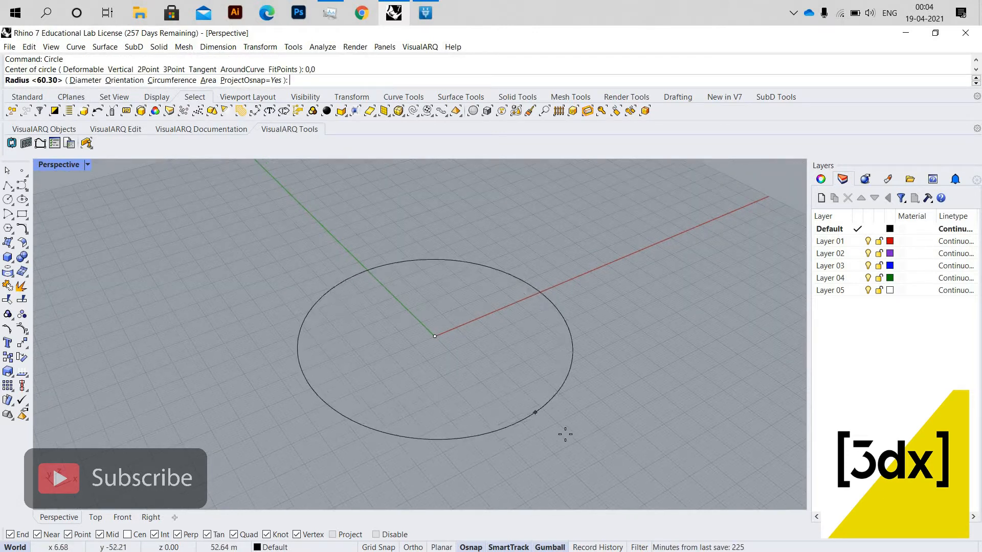
scroll(567, 434, "up", 2)
left_click(566, 434)
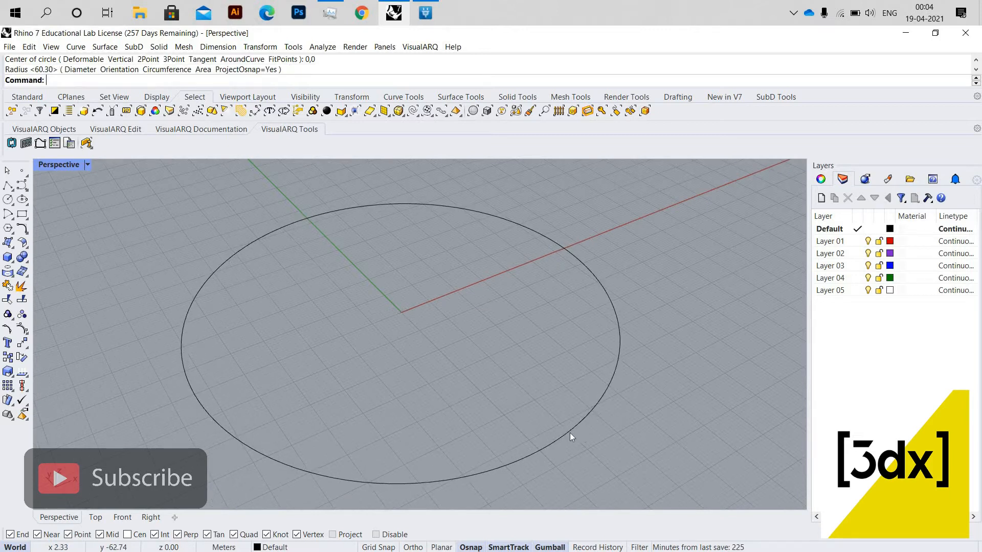
Step: Offset the circle inward by about 23.2 m, defining the distance with two picked points
right_click_drag(570, 433, 589, 406)
left_click(588, 405)
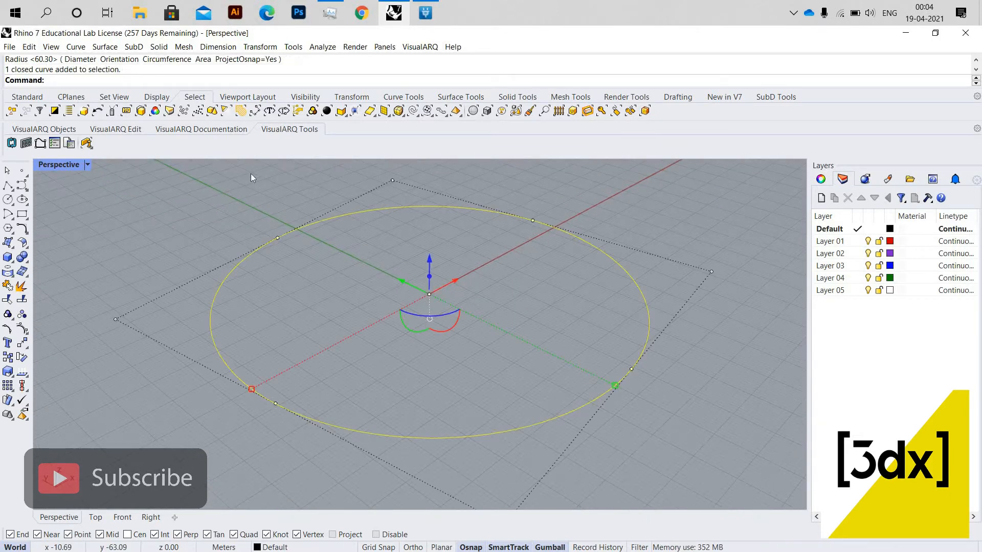
key("F10")
type("Offset")
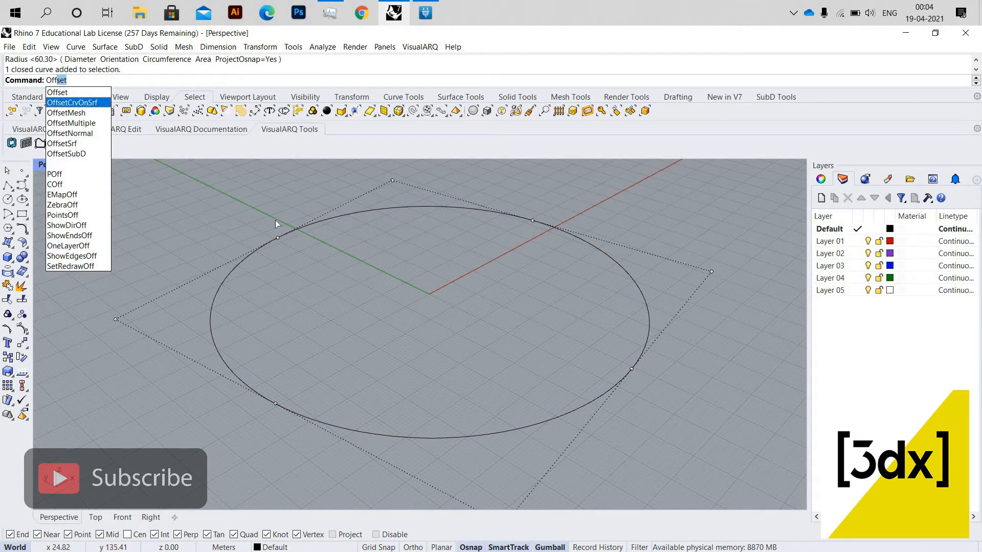
key("Return")
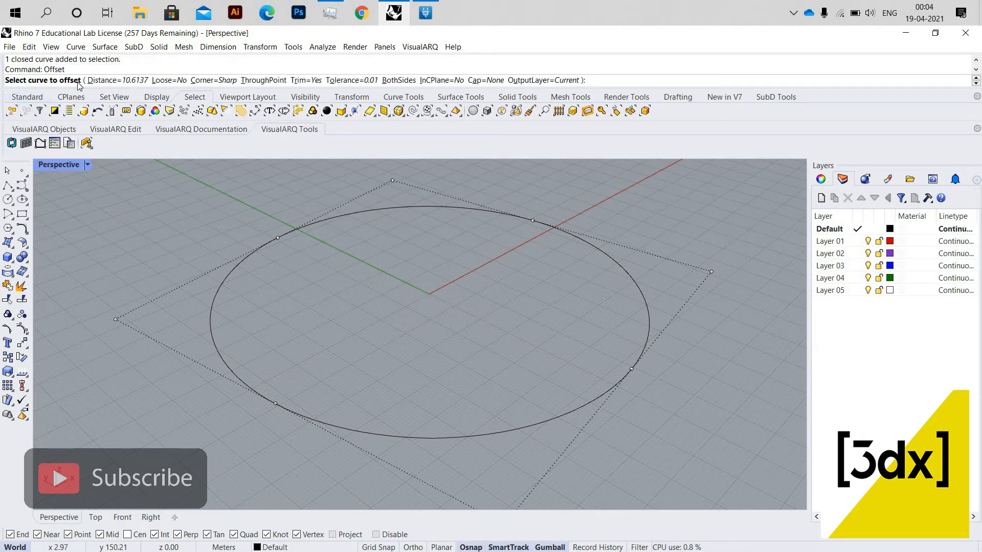
left_click(237, 268)
scroll(360, 313, "down", 5)
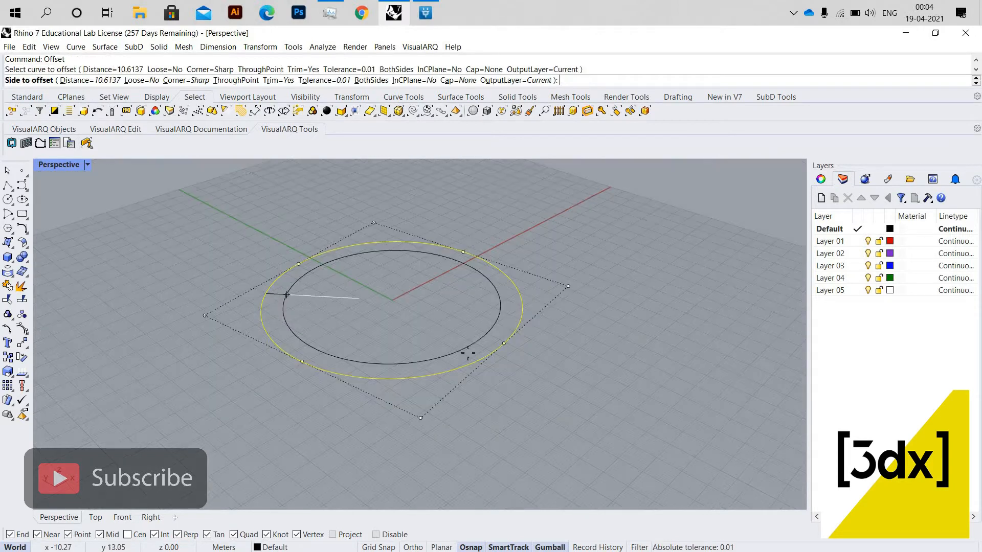
right_click_drag(469, 354, 468, 378)
scroll(469, 354, "up", 5)
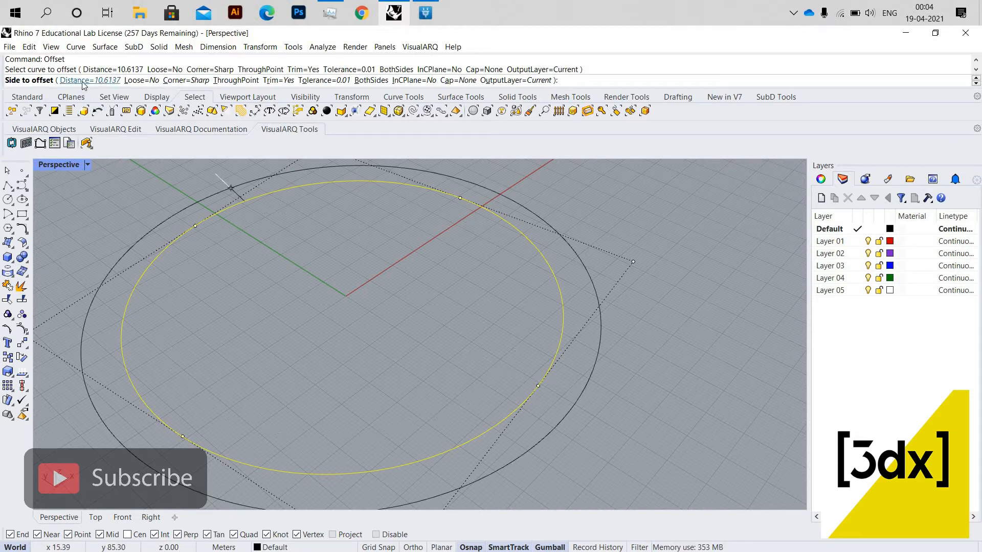
type("d")
key("Return")
scroll(204, 225, "up", 3)
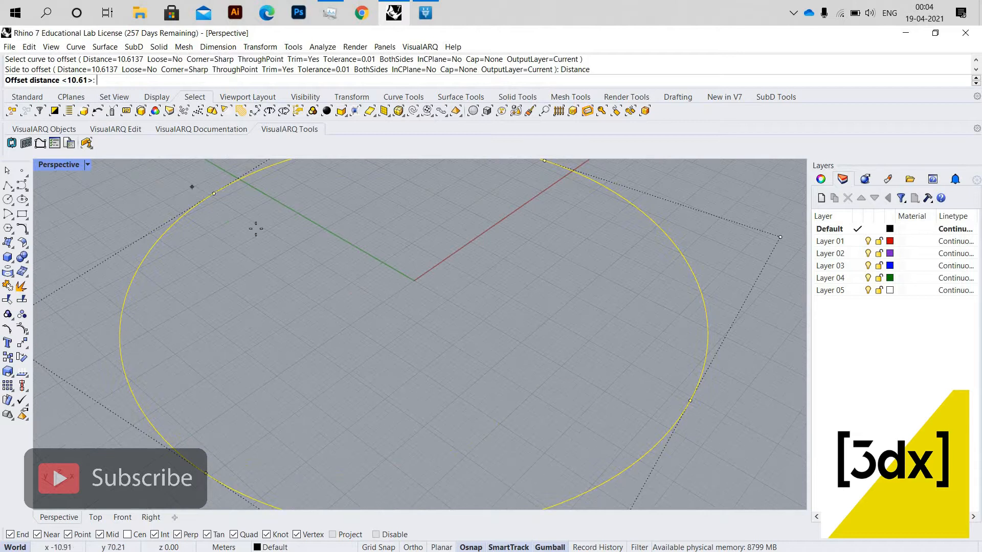
left_click(213, 194)
left_click(270, 251)
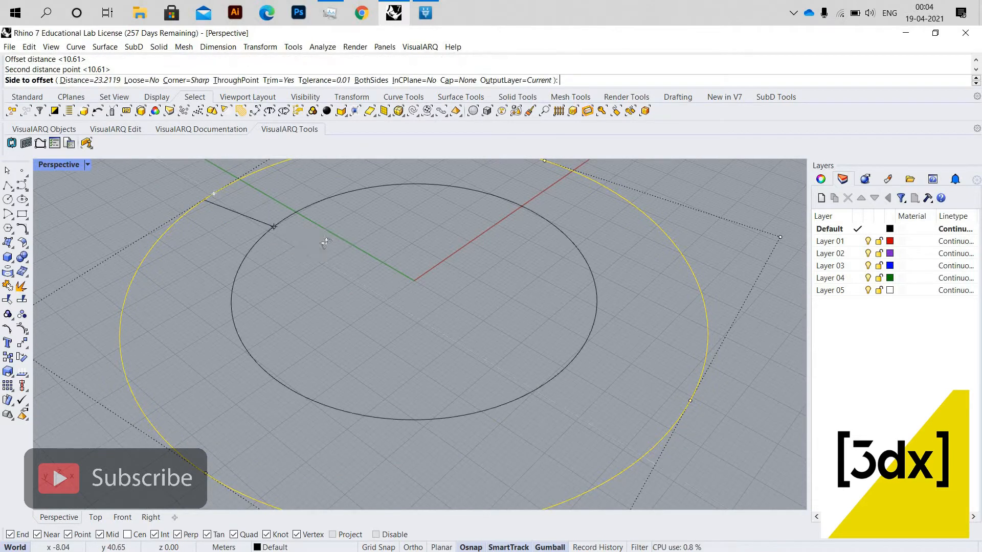
scroll(269, 251, "down", 5)
right_click_drag(292, 224, 325, 220)
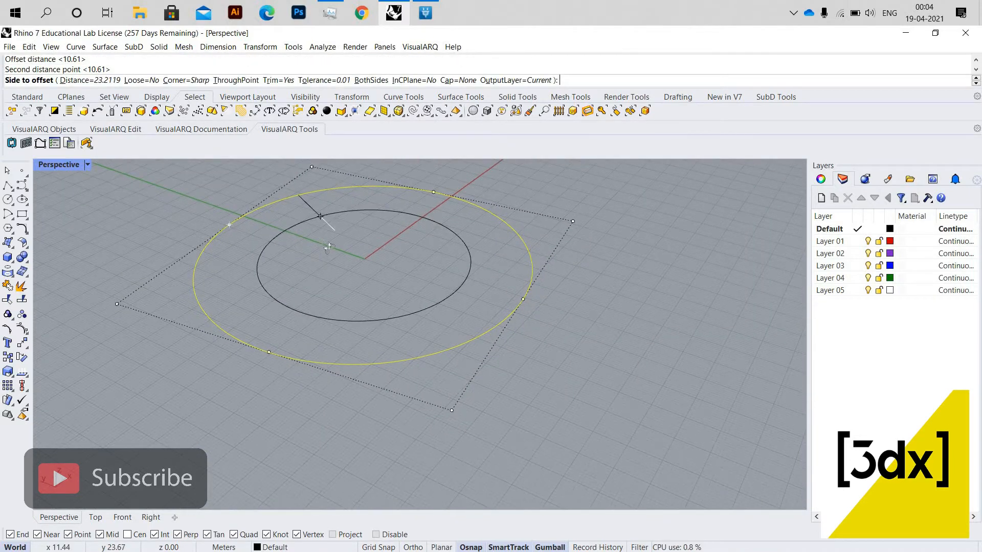
left_click(318, 257)
right_click_drag(318, 257, 507, 341)
scroll(507, 341, "up", 5)
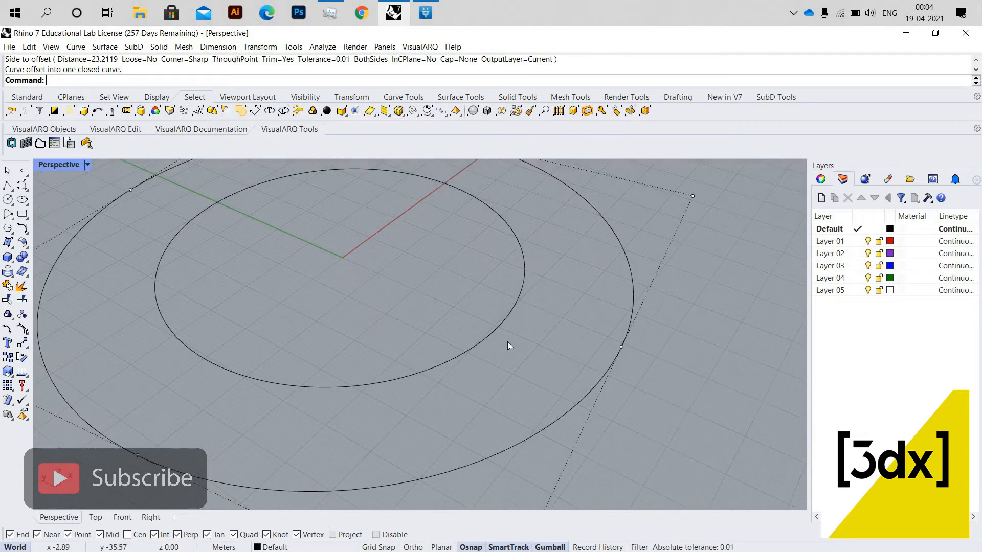
Step: Offset the inner circle inward by about 9.8 m to make a third concentric circle
key("Escape")
key("Return")
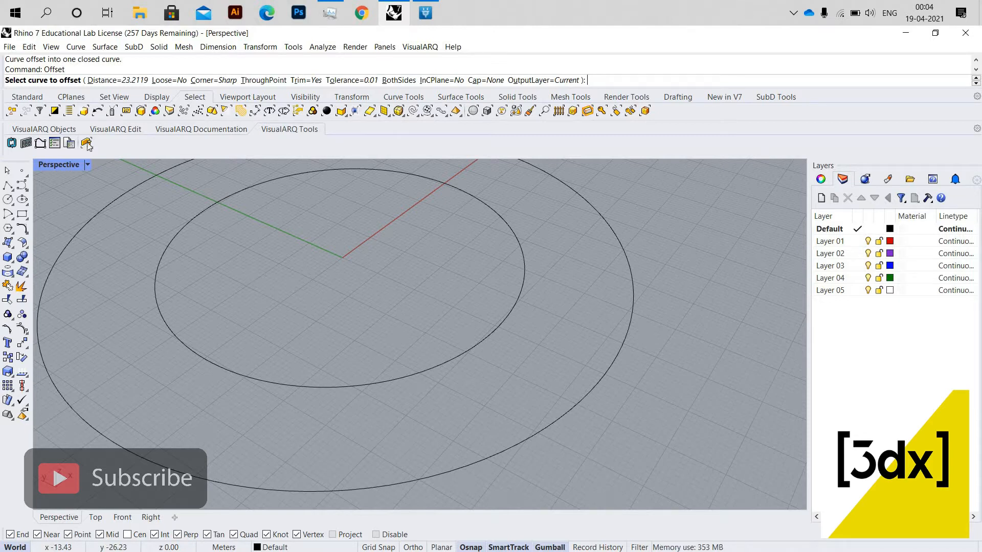
left_click(428, 366)
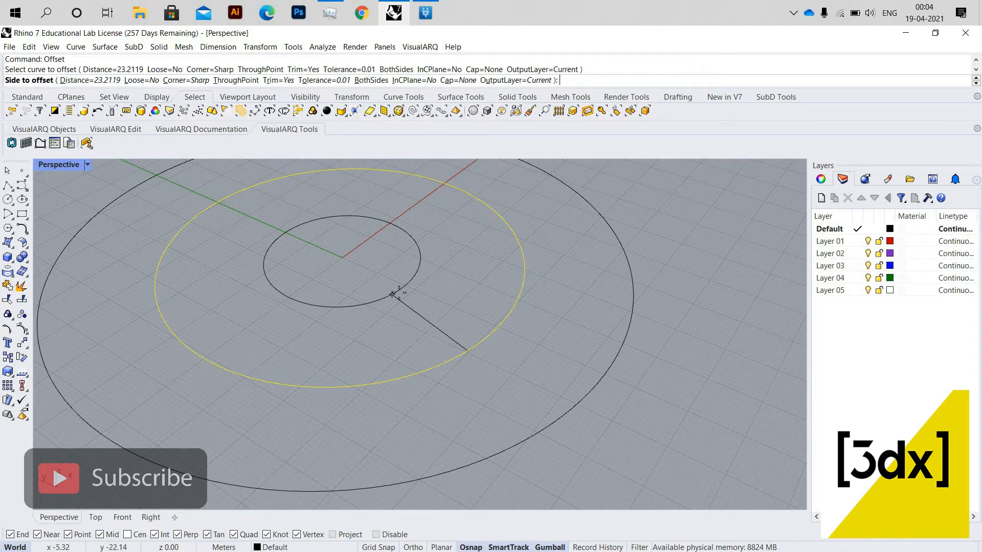
type("d")
key("Return")
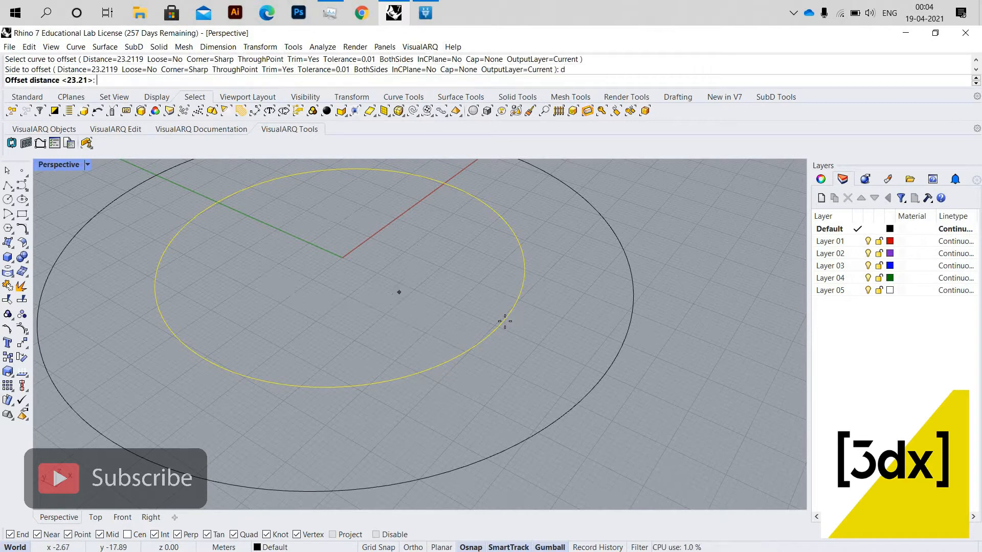
left_click(457, 310)
left_click(458, 312)
left_click(487, 316)
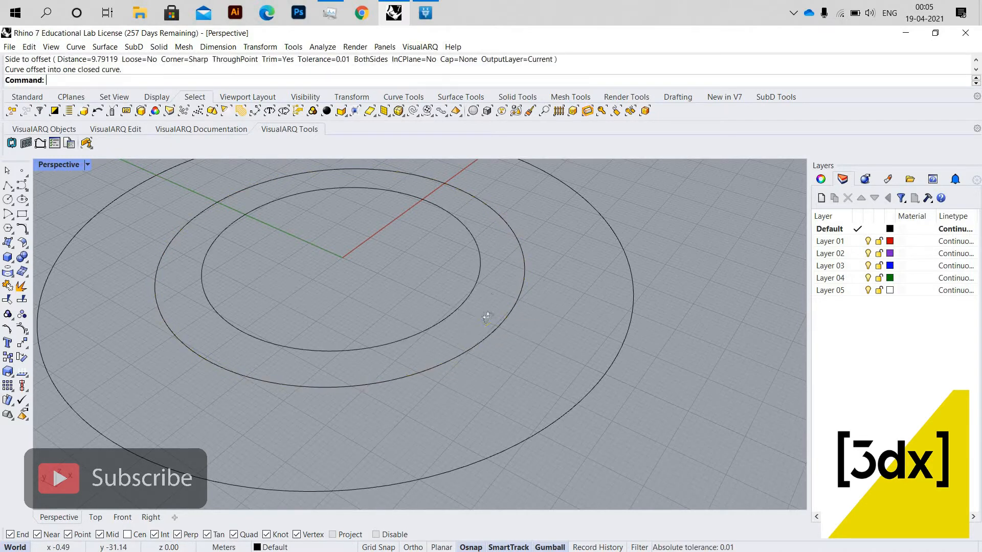
Step: Copy the two inner circles vertically above the ground plane, keeping the three originals in place
scroll(490, 304, "down", 7)
right_click_drag(493, 304, 532, 236)
scroll(544, 234, "up", 2)
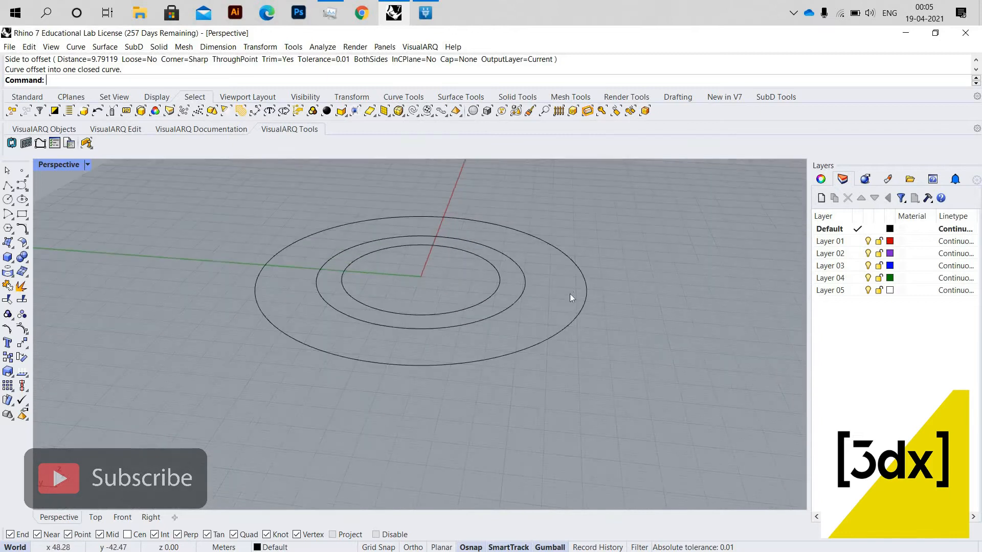
right_click_drag(570, 293, 569, 294)
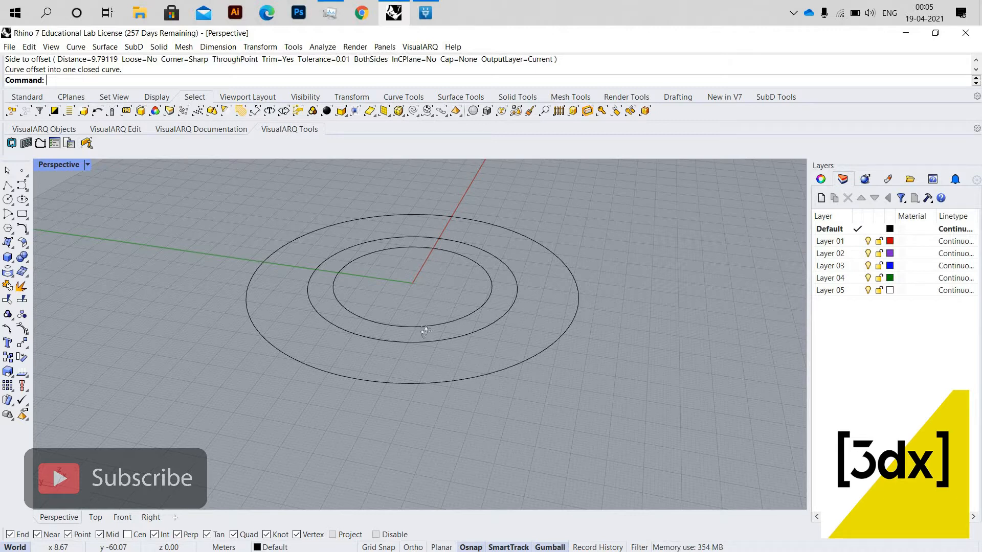
right_click_drag(425, 330, 368, 315)
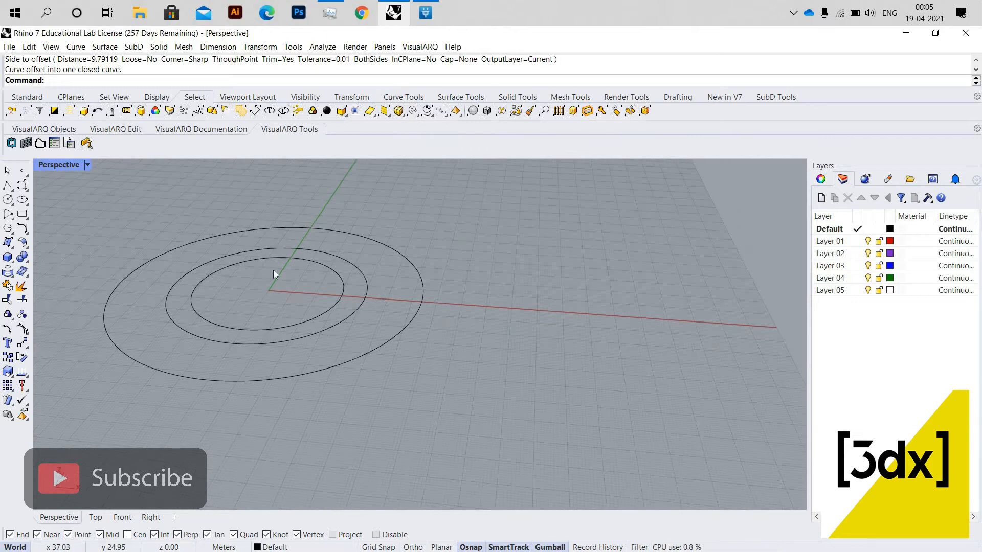
scroll(369, 269, "up", 3)
left_click_drag(387, 275, 330, 294)
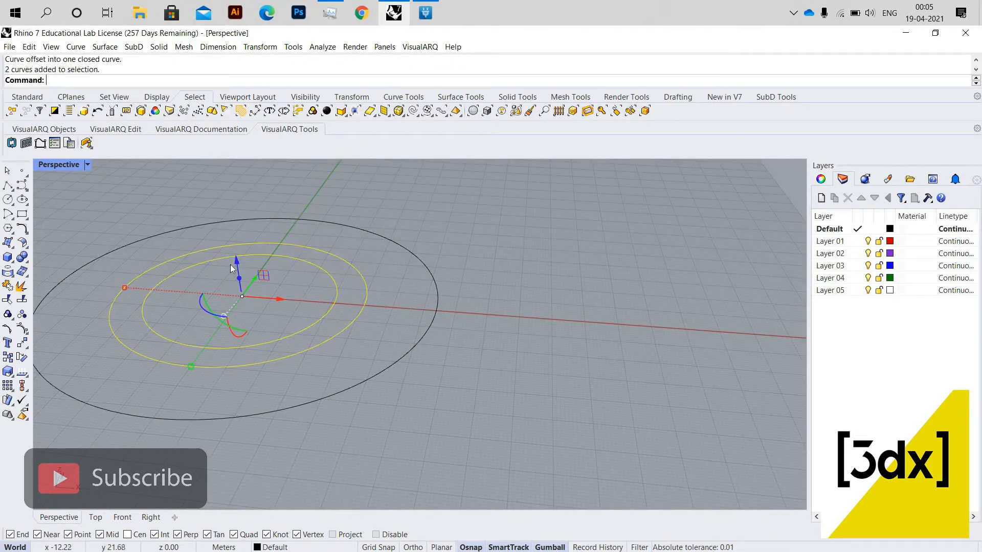
left_click_drag(233, 267, 349, 323)
scroll(353, 266, "down", 5)
right_click_drag(354, 230, 352, 224)
scroll(349, 240, "up", 2)
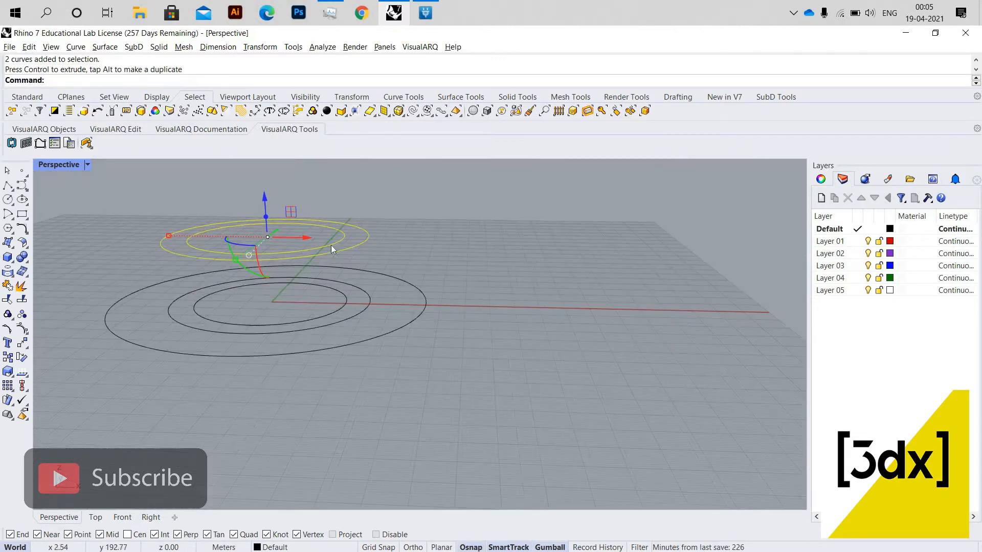
Step: Raise the smaller of the two copied circles well above the larger copy
left_click(344, 238)
left_click_drag(265, 197, 271, 154)
scroll(276, 164, "down", 2)
scroll(275, 186, "down", 2)
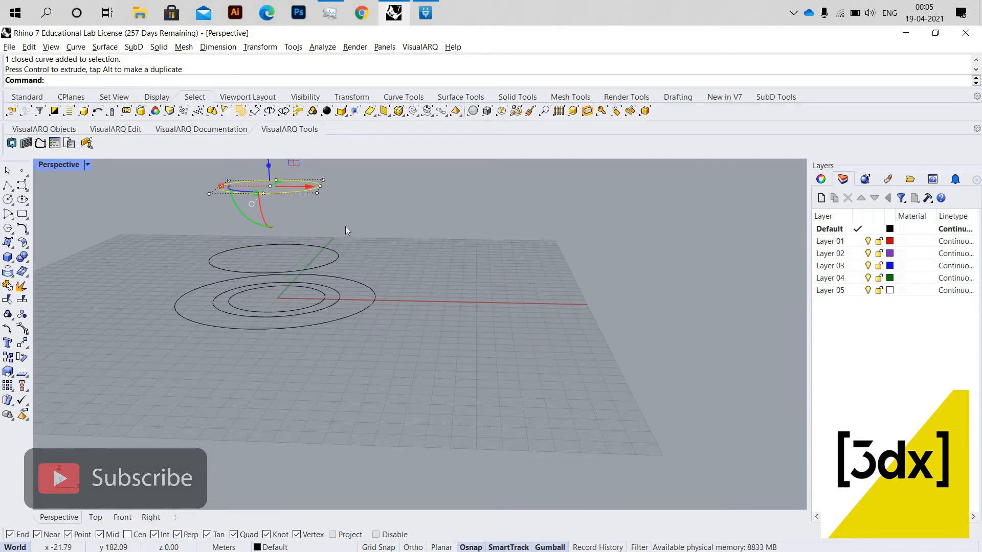
right_click_drag(346, 226, 338, 266)
left_click(348, 237)
Step: Lower the larger copied circle slightly along the vertical axis
left_click(297, 248)
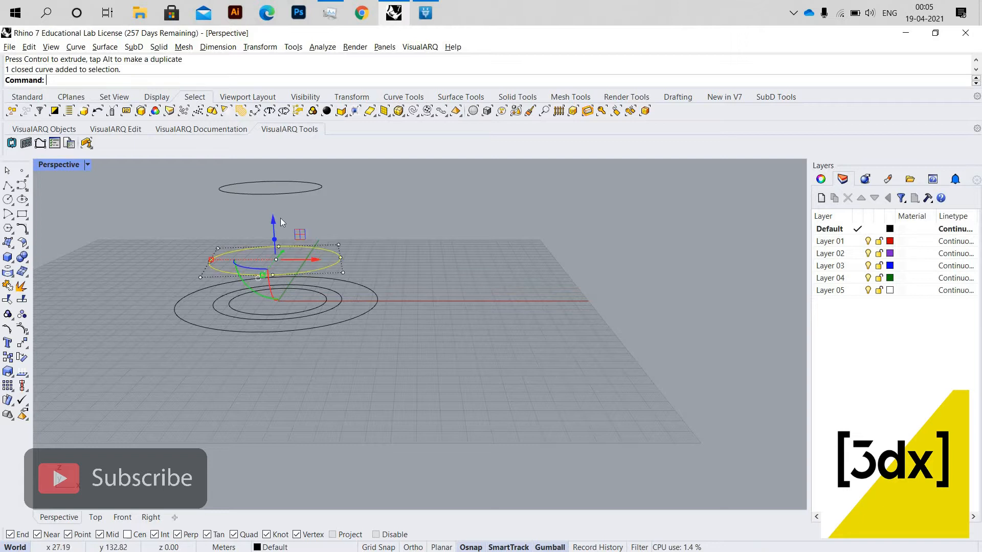
left_click_drag(276, 221, 433, 263)
left_click(346, 257)
left_click(403, 226)
right_click_drag(403, 226, 370, 269)
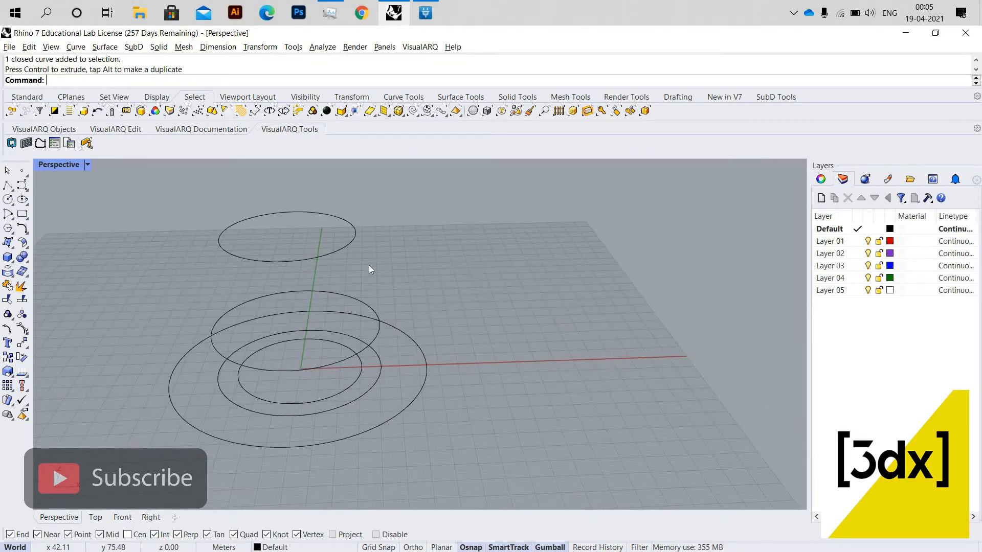
Step: Divide the topmost circle into 9 segments with point markers, keeping the default seam
type("Divide")
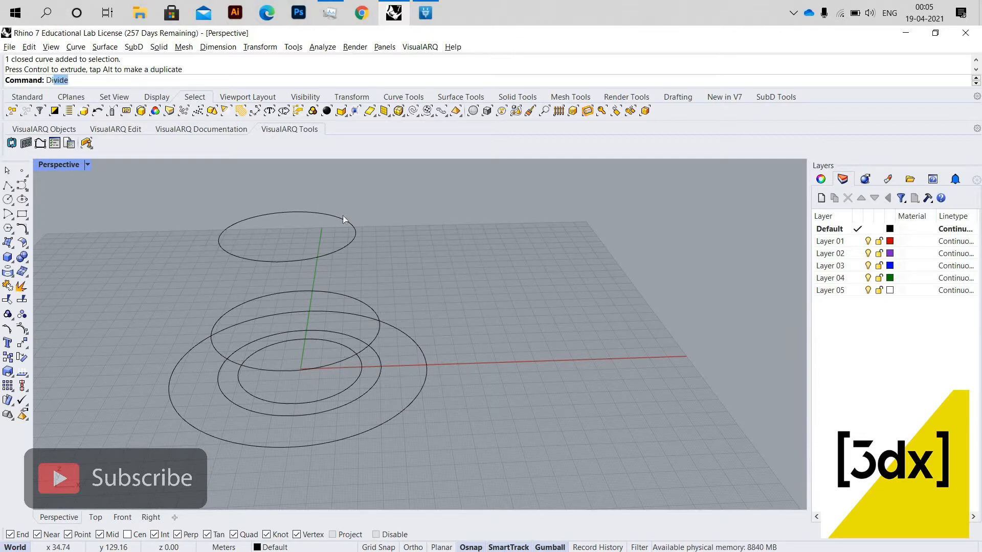
key("Return")
left_click(345, 244)
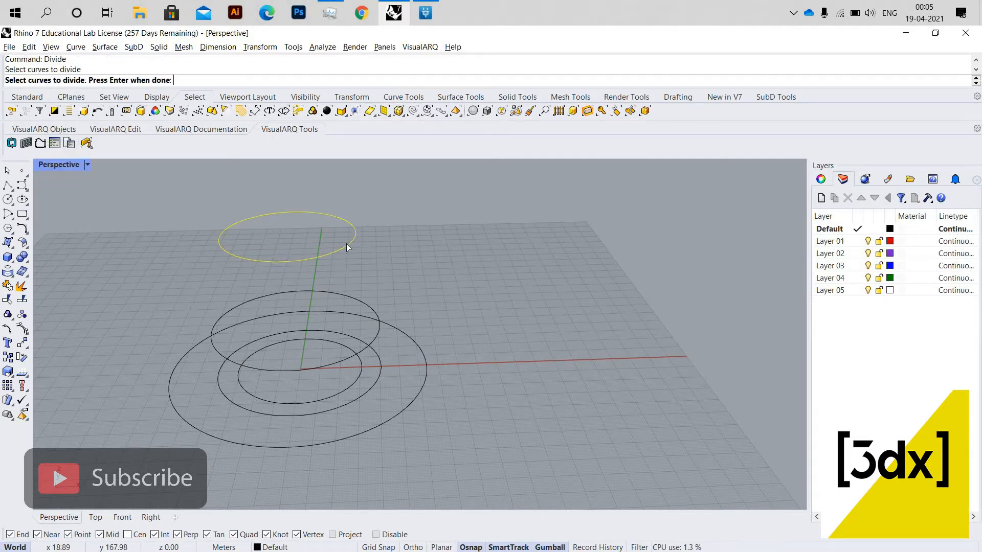
key("Return")
key("Return")
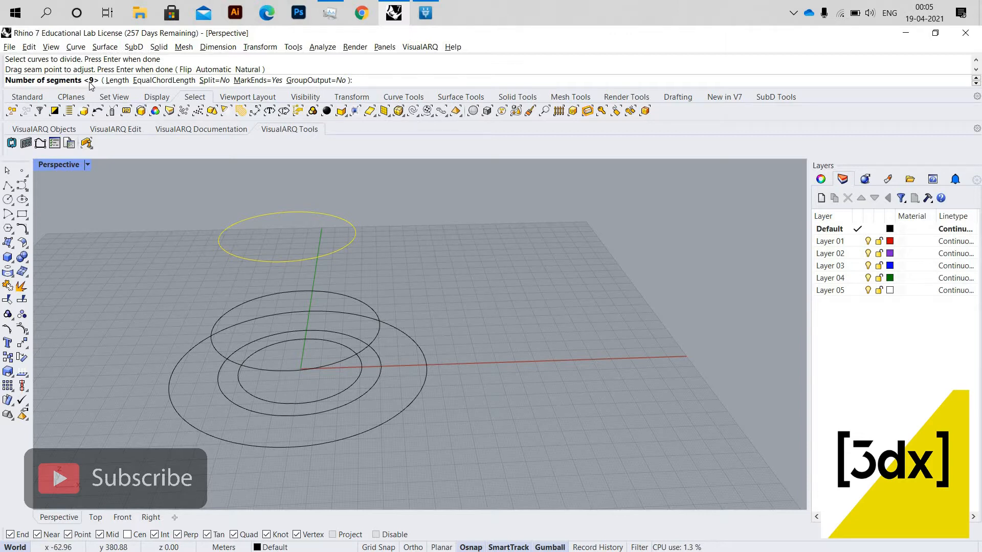
key("Return")
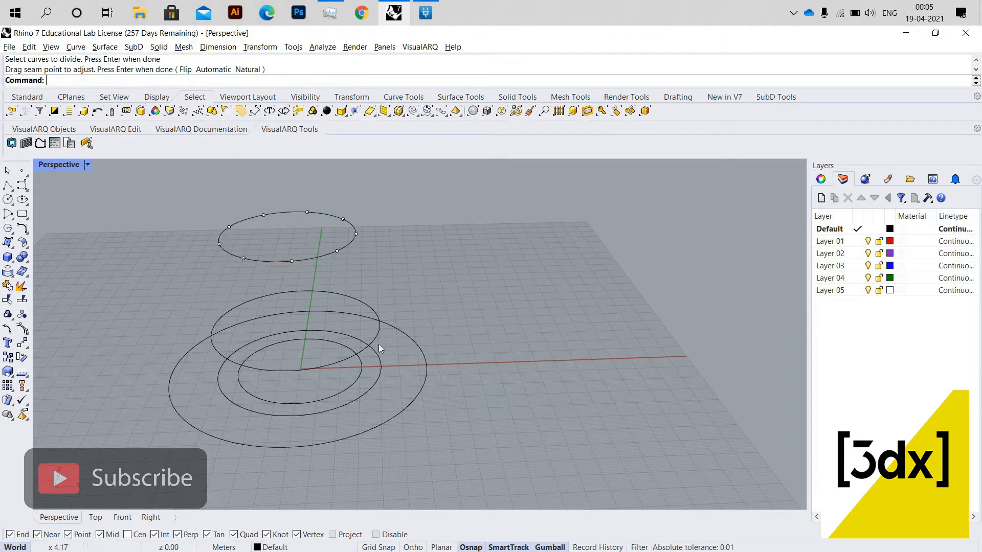
Step: Divide the outermost ground circle into 9 segments with point markers, keeping the default seam
left_click(410, 402)
key("Return")
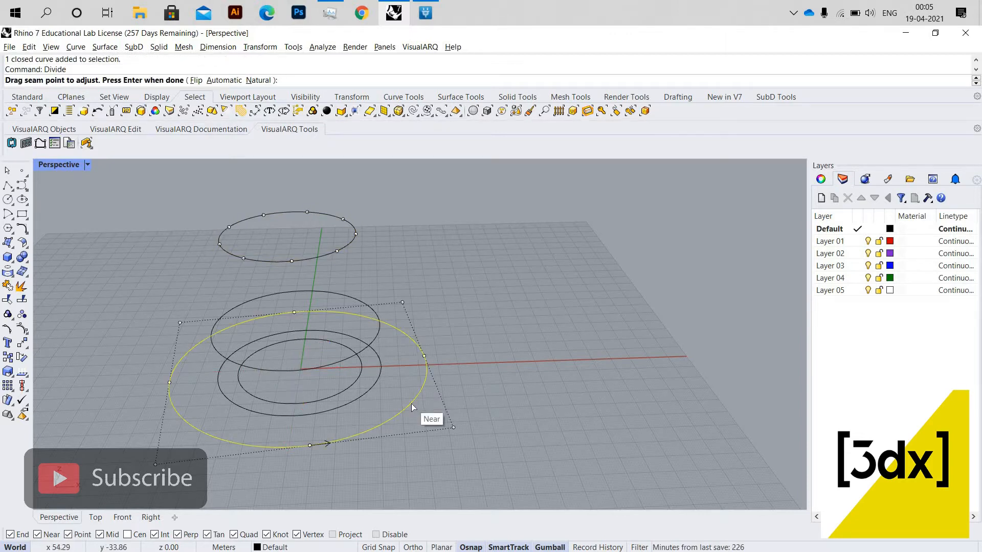
key("Return")
key("Return")
left_click(495, 361)
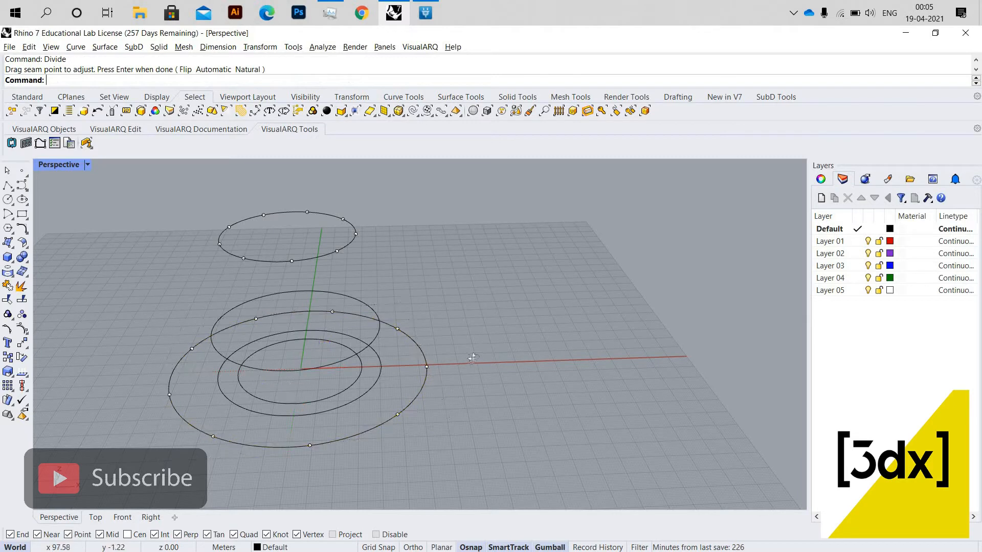
Step: Divide the raised middle circle into 18 segments with point markers, keeping the default seam
right_click_drag(381, 304, 360, 330)
left_click(361, 330)
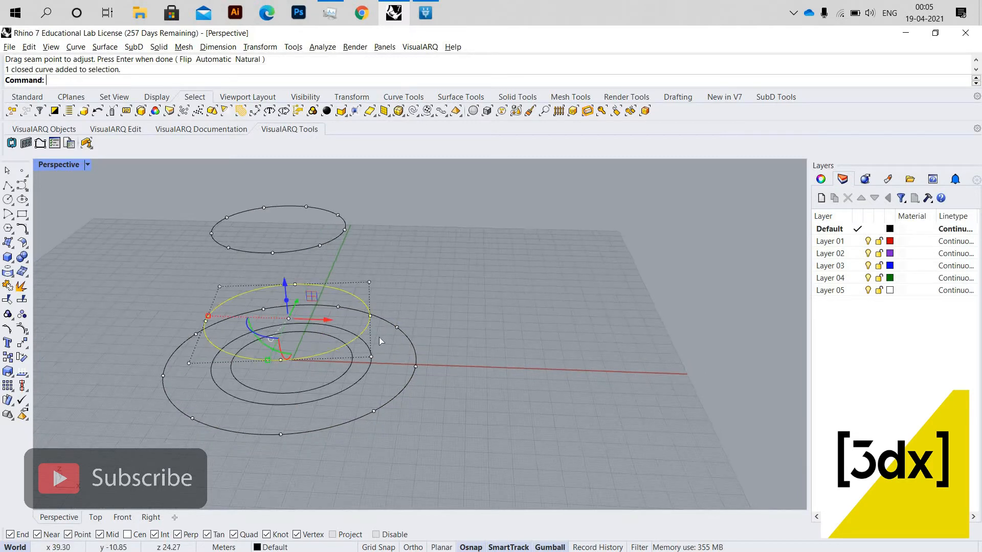
key("Return")
type("1")
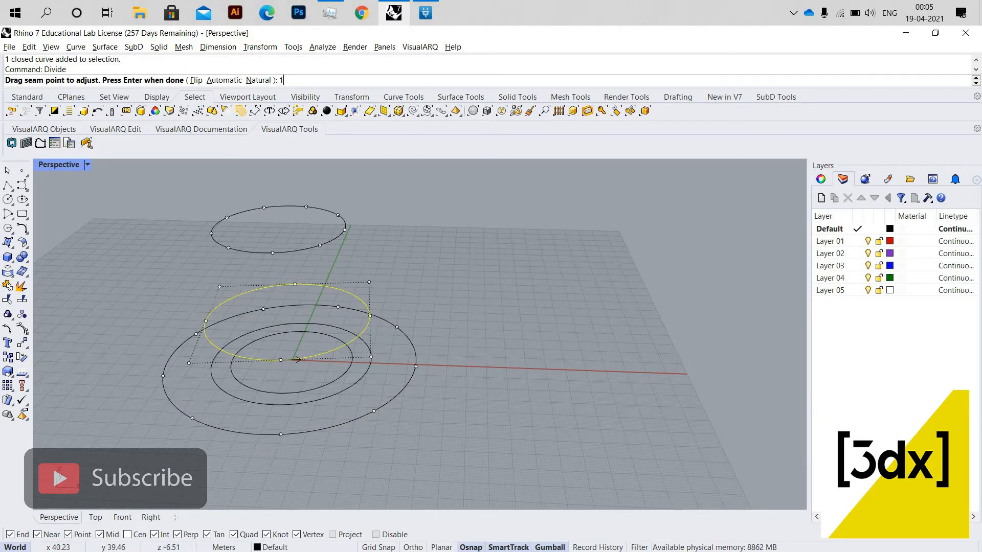
type("8")
key("Return")
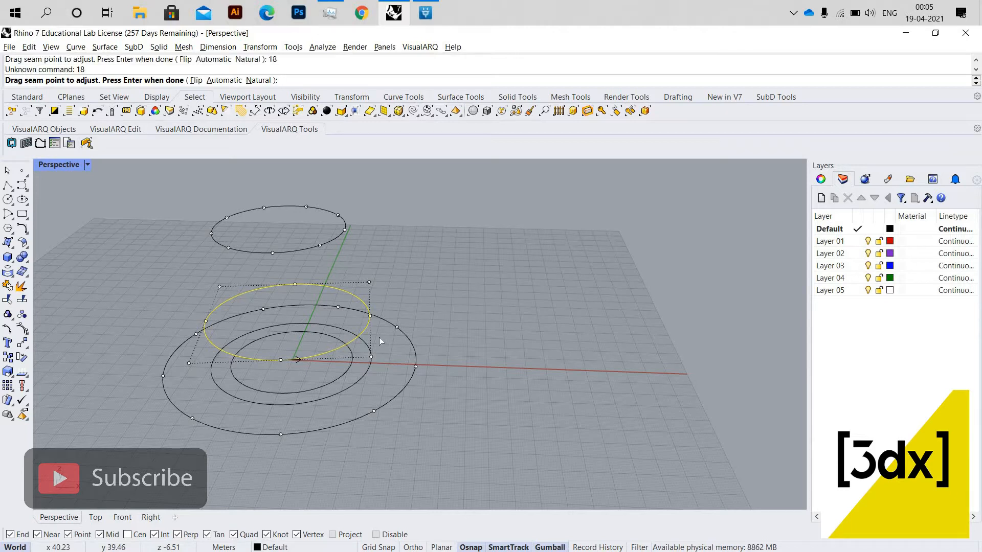
key("Return")
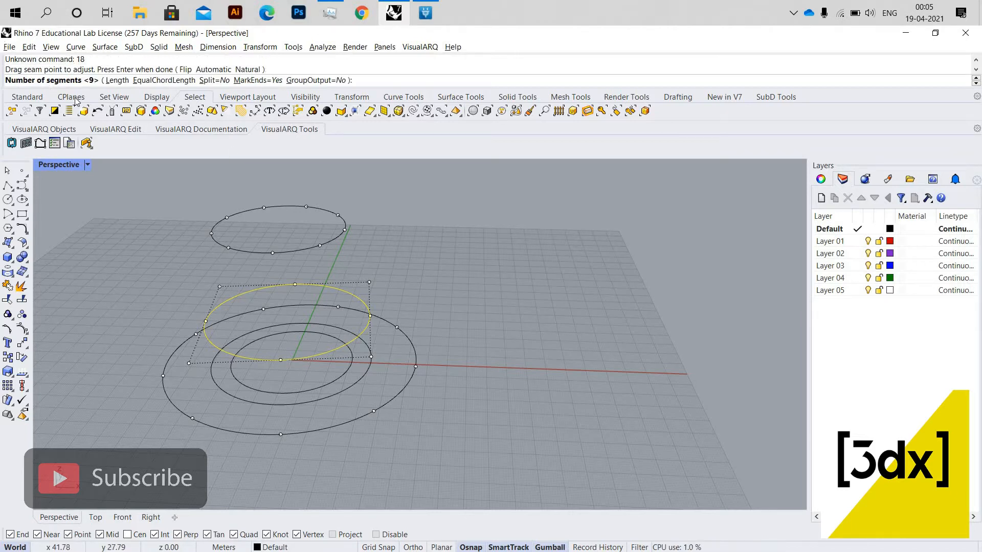
type("18")
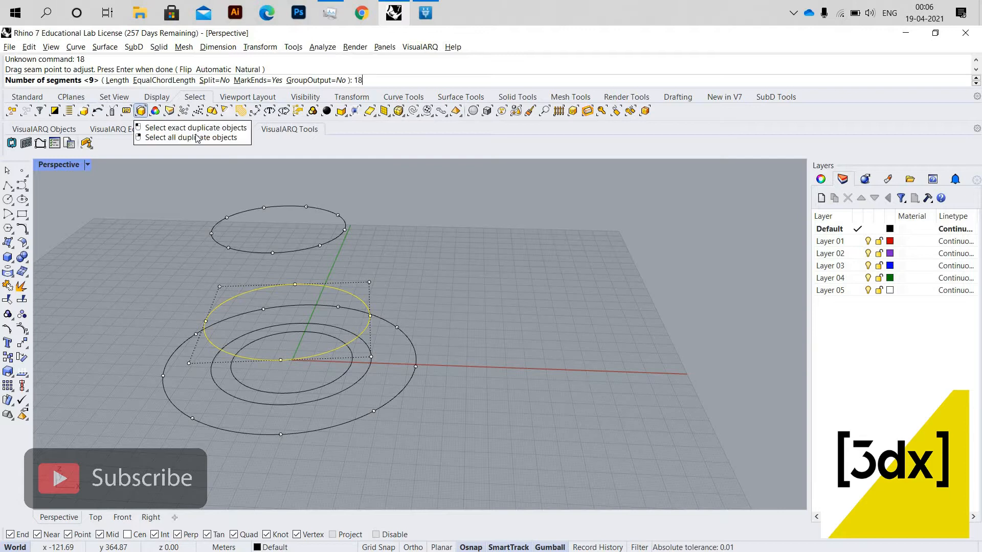
key("Return")
left_click(465, 312)
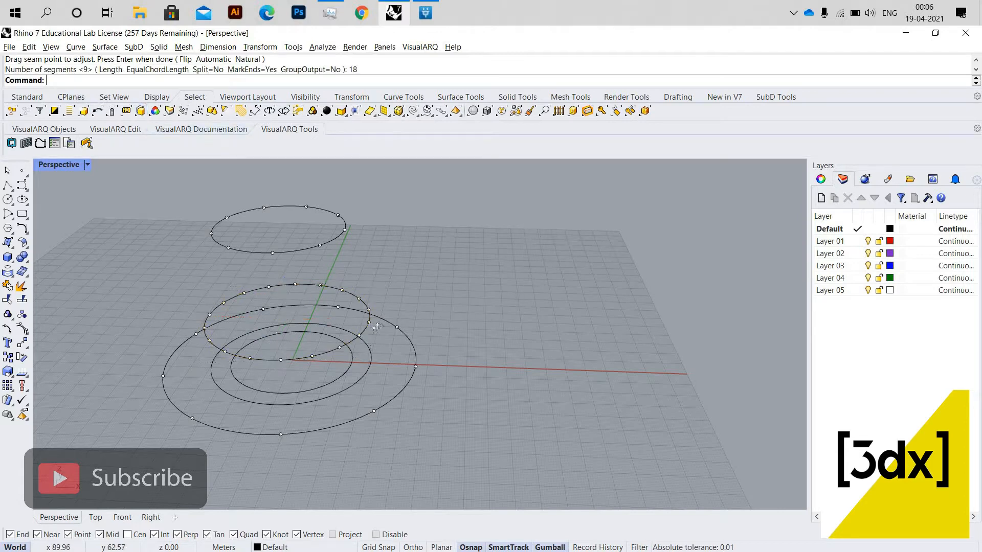
Step: Try drawing a line in the Top view from the smallest circle's division point outward past the outermost circle's aligned point
right_click_drag(372, 350, 458, 362)
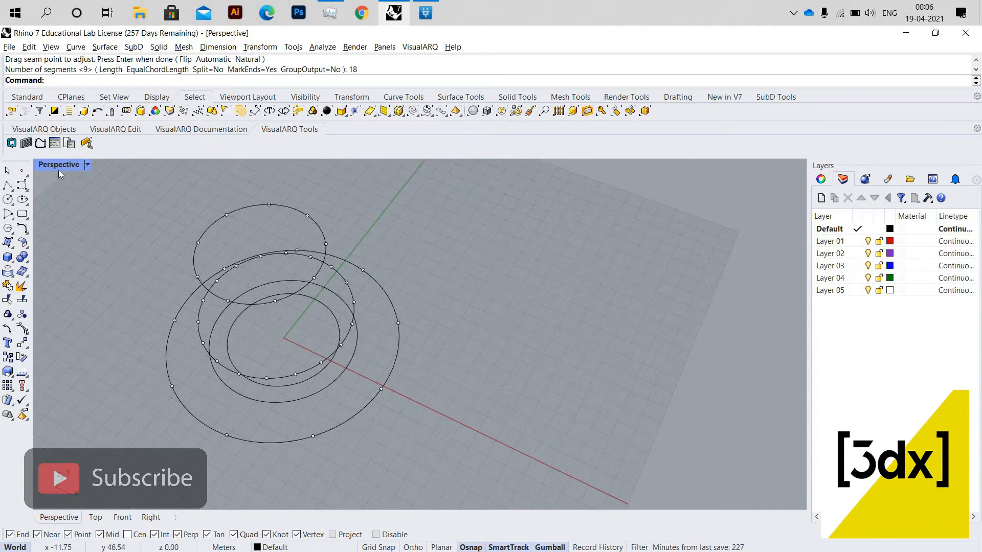
double_click(55, 167)
double_click(44, 164)
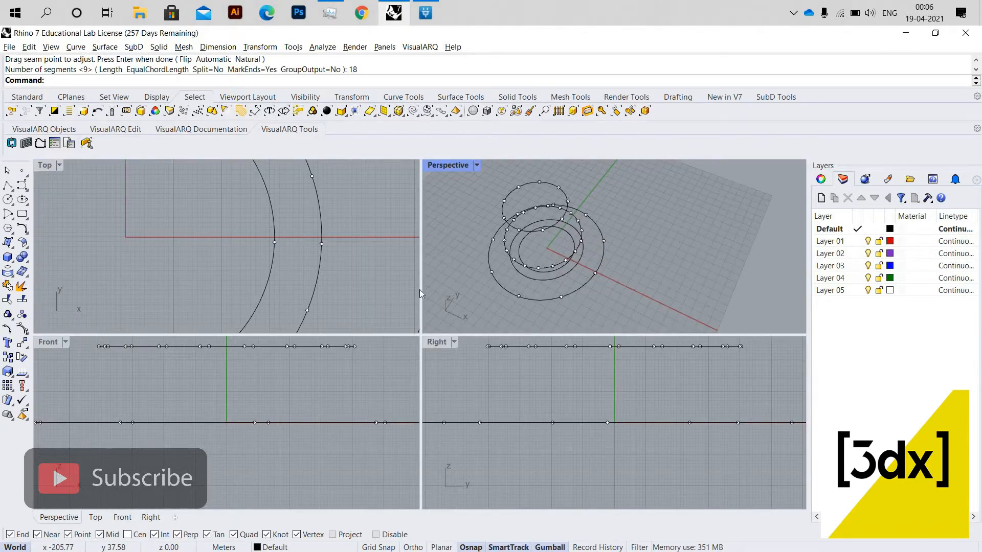
scroll(591, 314, "down", 3)
scroll(375, 315, "up", 3)
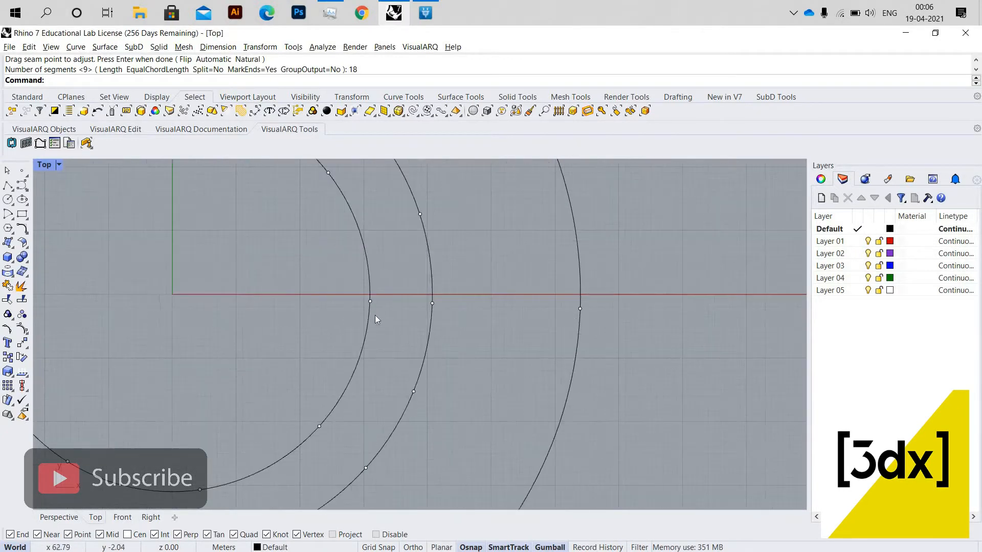
type("Line")
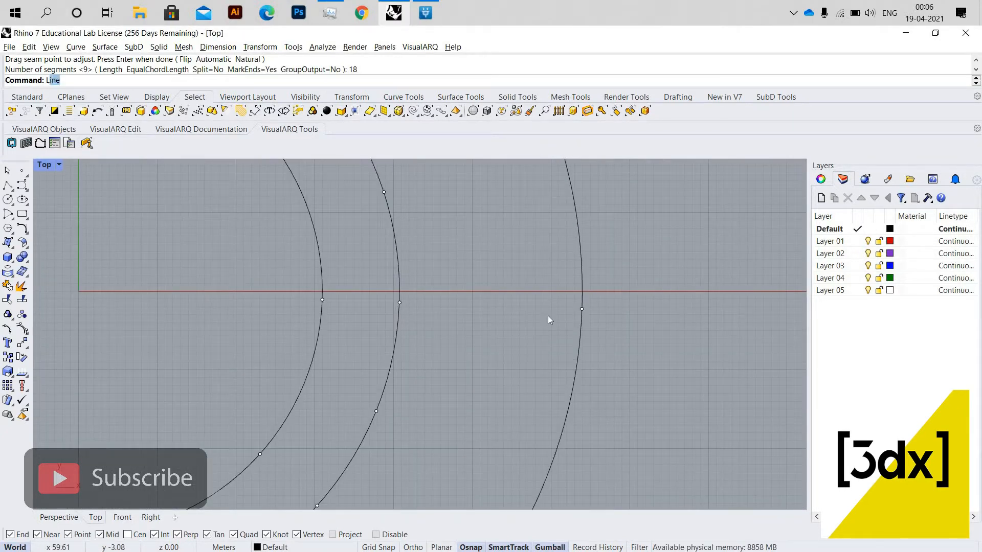
key("Return")
left_click(323, 299)
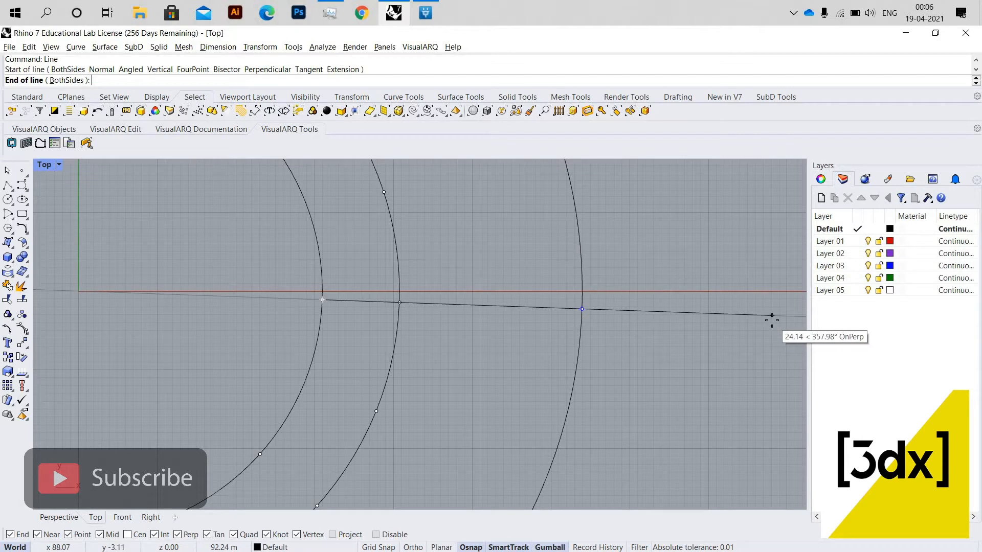
left_click(516, 329)
Step: Delete the slanted line running from the topmost circle out past the outermost circle
scroll(338, 281, "down", 5)
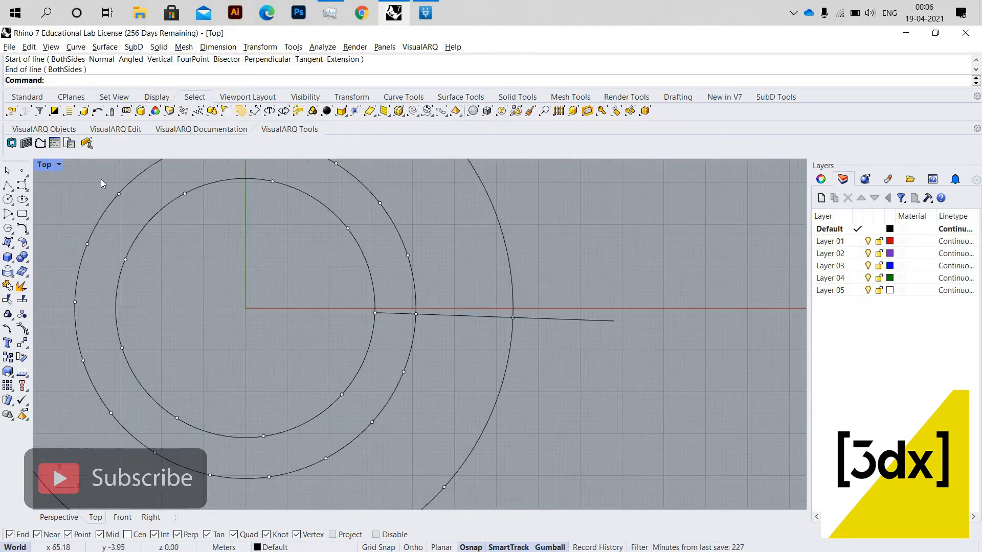
key("ctrl+m")
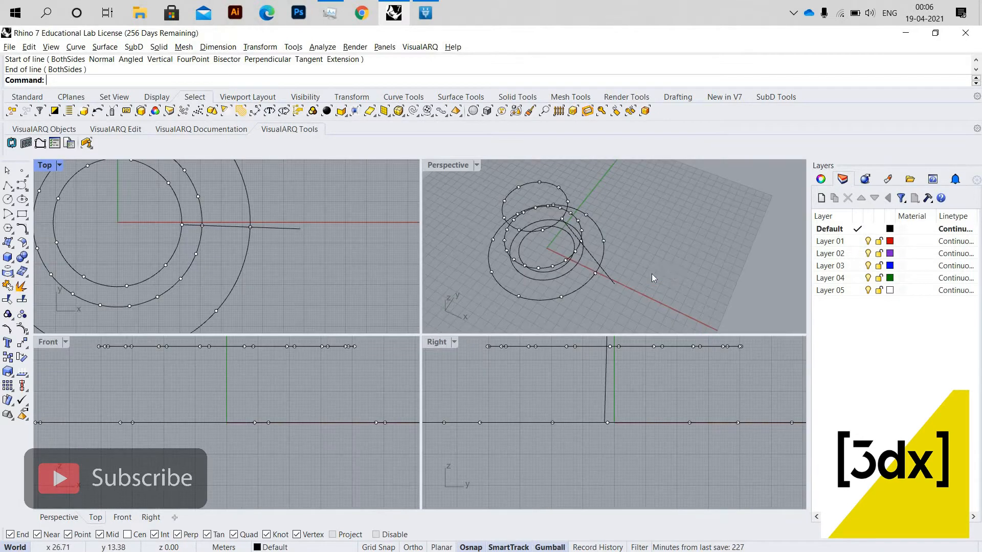
right_click_drag(684, 259, 655, 278)
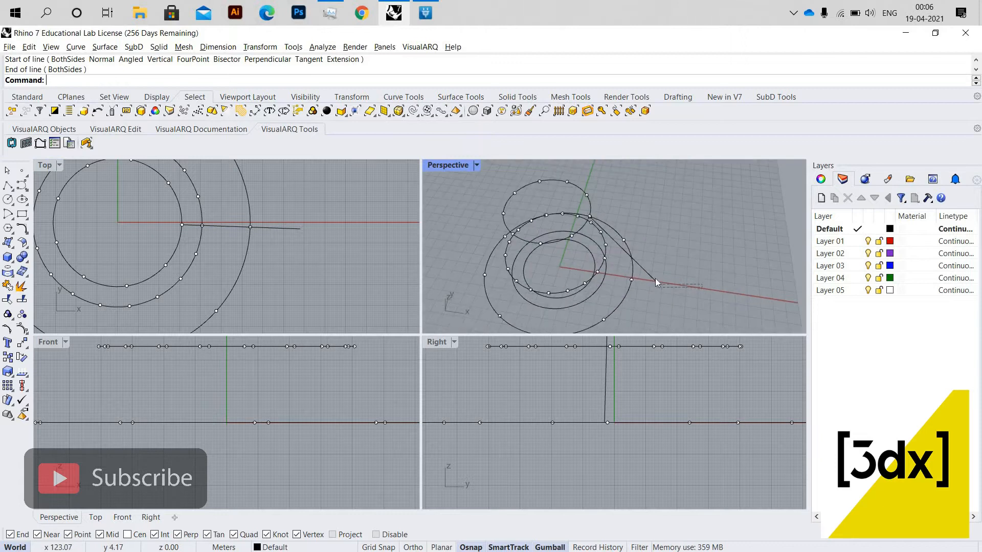
left_click(656, 278)
key("Delete")
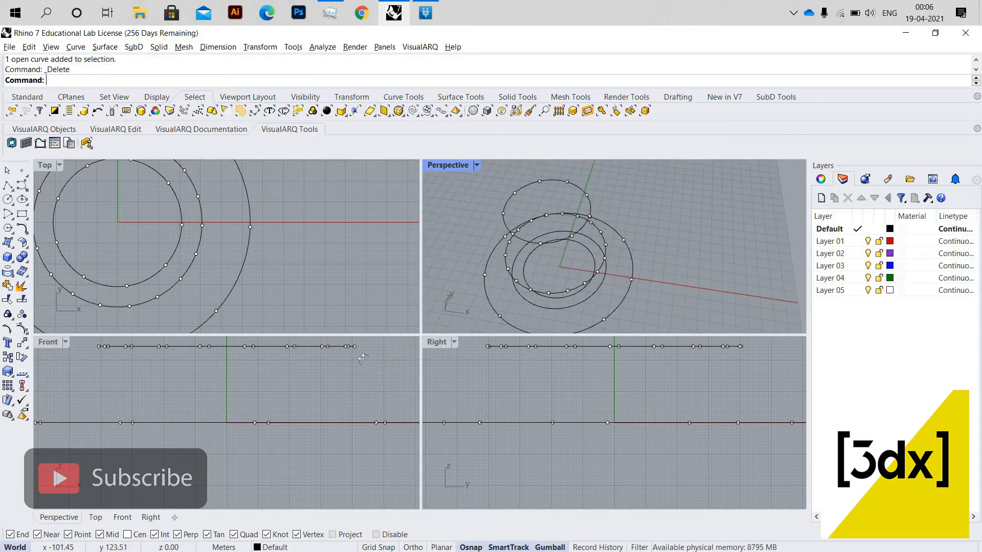
Step: In the Perspective view, draw a vertical line from the topmost circle's division point near the X axis down to the innermost ground circle
double_click(447, 170)
right_click_drag(335, 335, 369, 333)
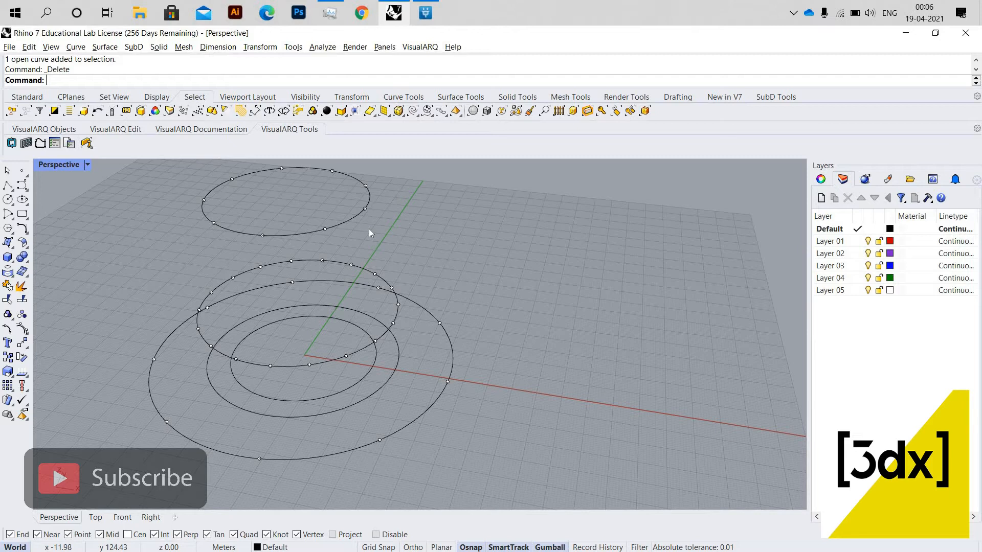
type("L")
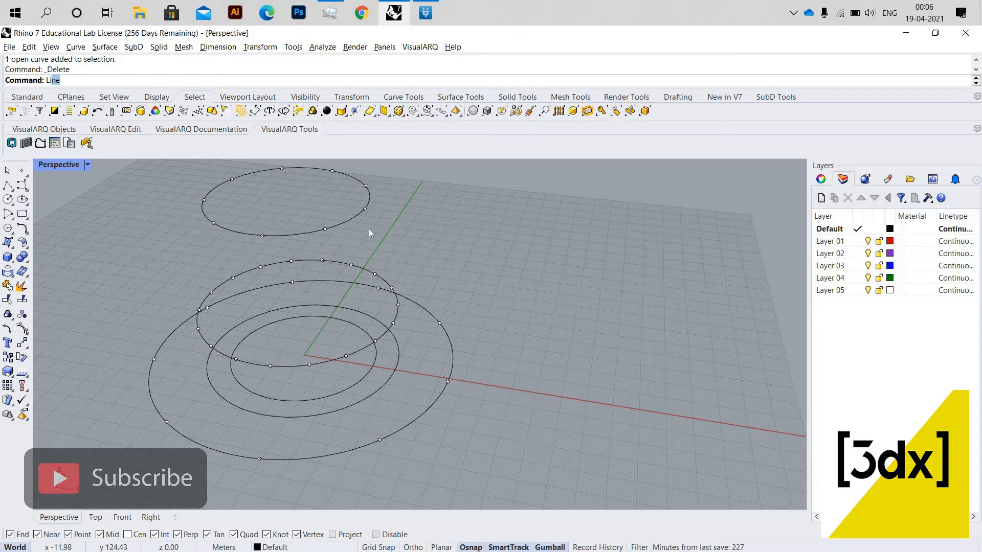
type("in")
key("Return")
type("v")
key("Return")
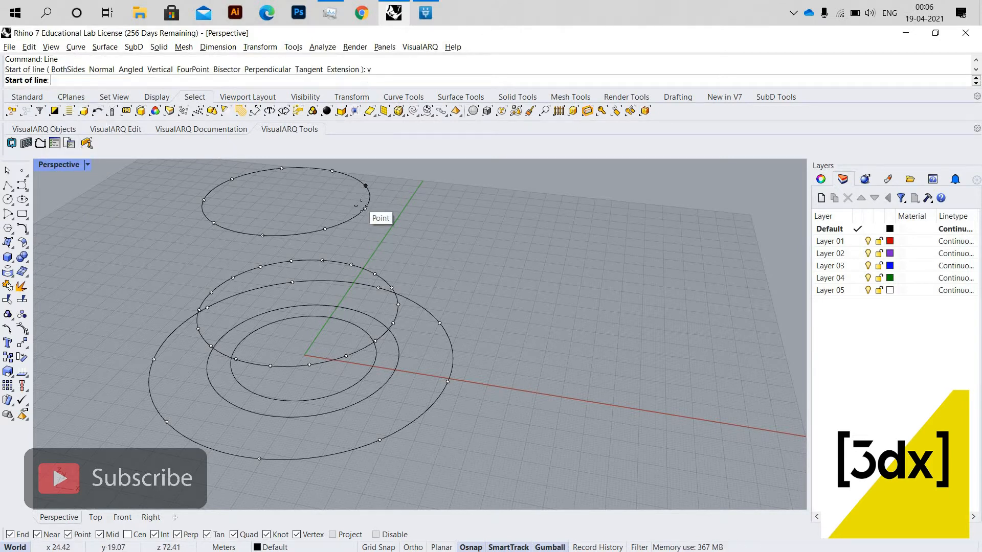
left_click(365, 209)
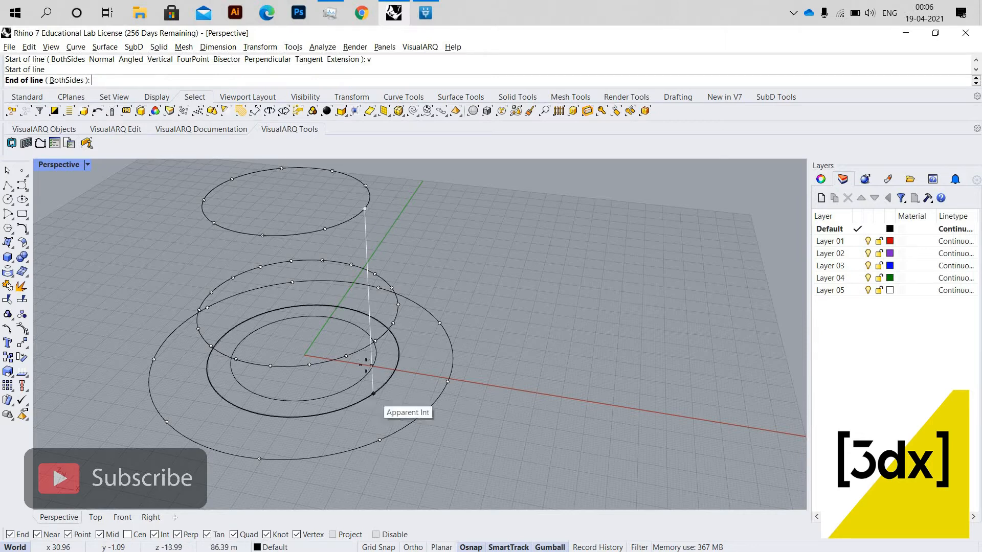
scroll(373, 369, "up", 3)
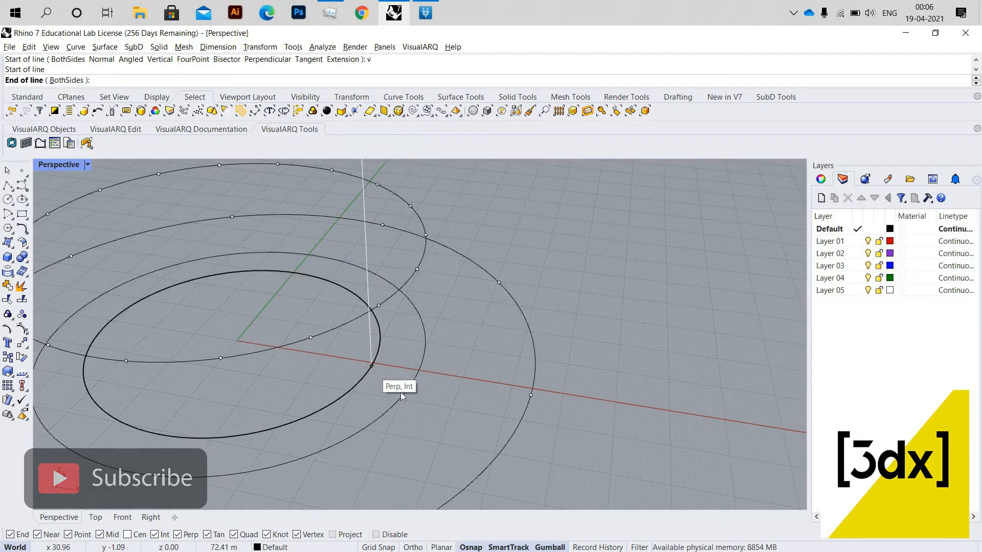
left_click(395, 382)
Step: Draw a vertical line from the raised middle circle's division point near the X axis down to the second ground circle
key("Return")
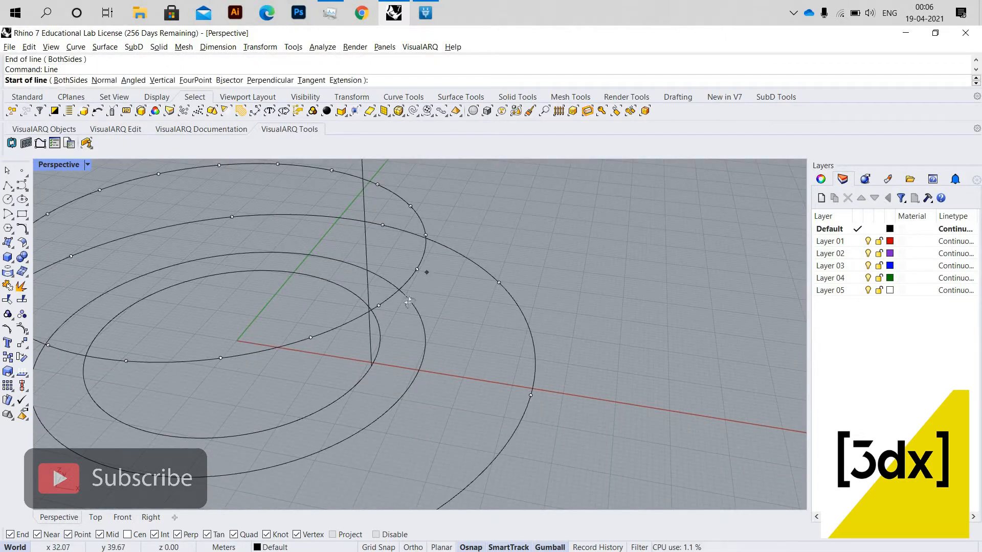
right_click_drag(384, 325, 353, 358)
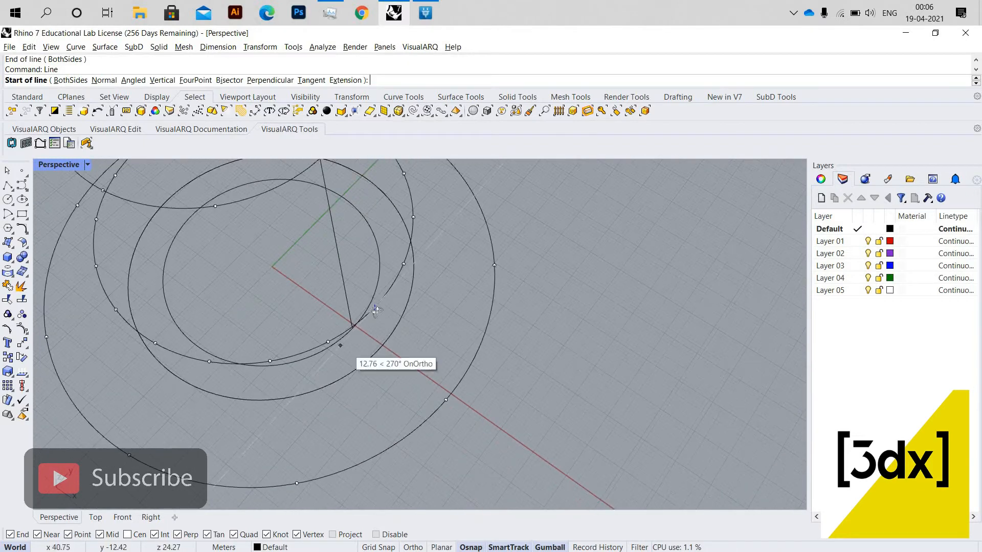
scroll(382, 290, "up", 2)
scroll(387, 280, "up", 2)
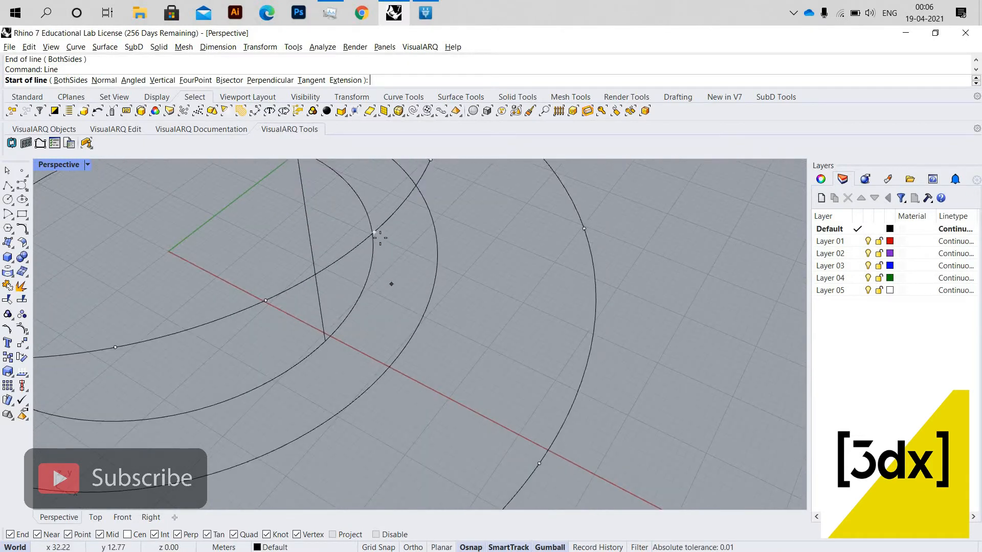
type("v")
key("Return")
left_click(375, 408)
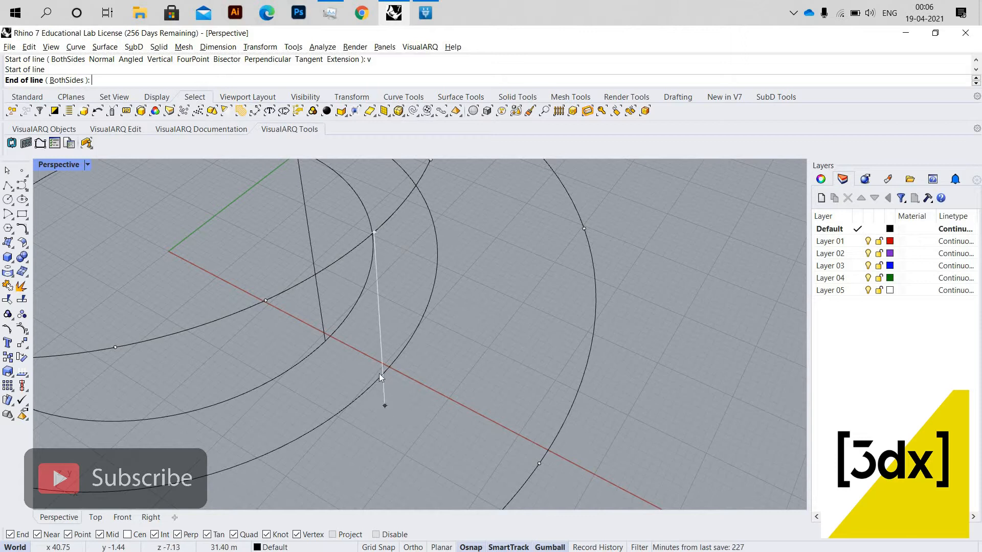
left_click(393, 369)
Step: Draw a ground line from the foot of the tall vertical line to the outermost circle's nearby division point
scroll(415, 361, "down", 2)
right_click_drag(416, 359, 410, 354)
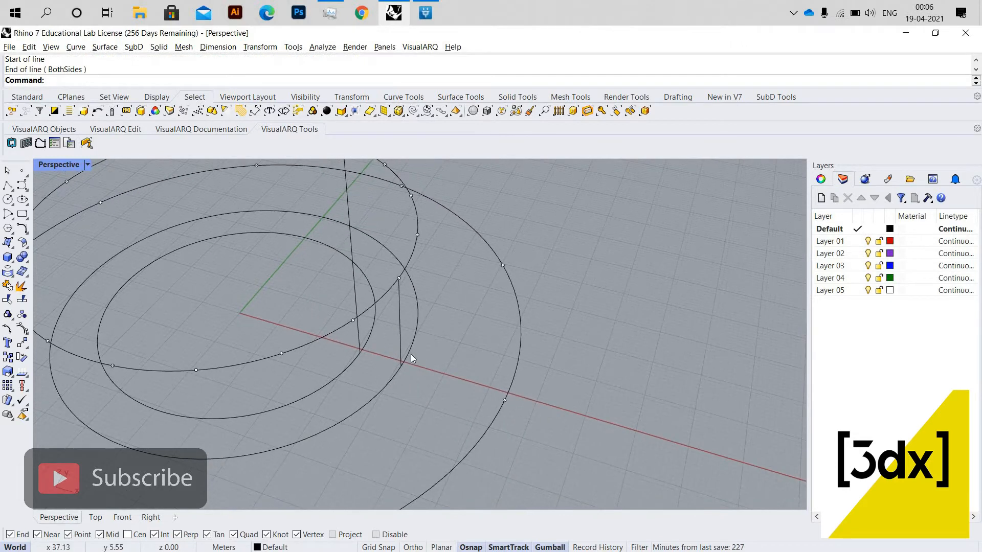
key("Return")
left_click(361, 352)
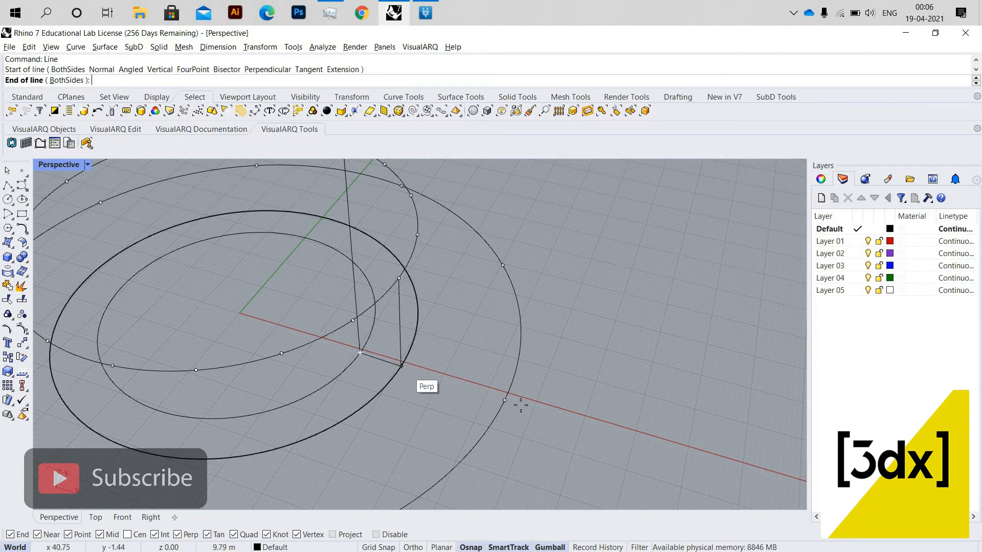
left_click(502, 401)
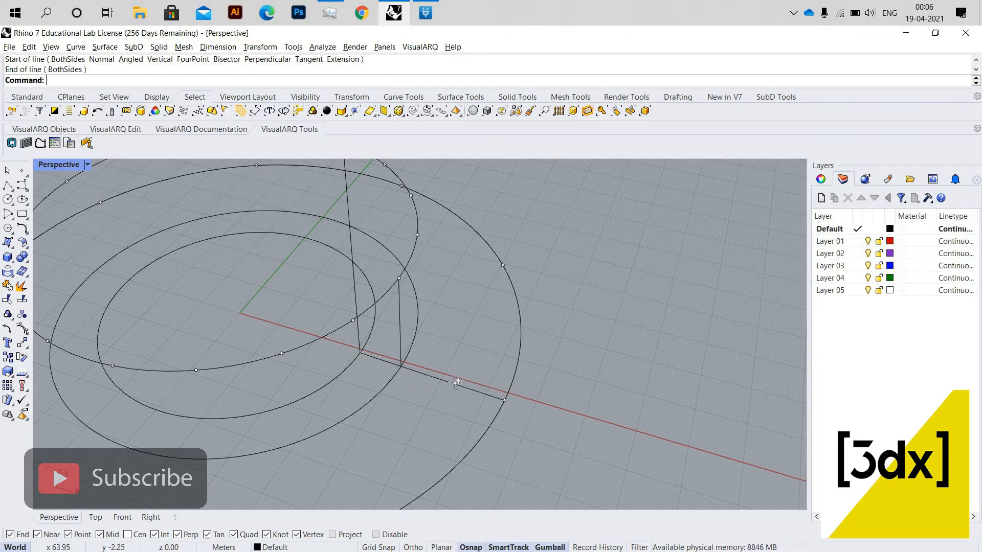
right_click_drag(339, 305, 389, 314)
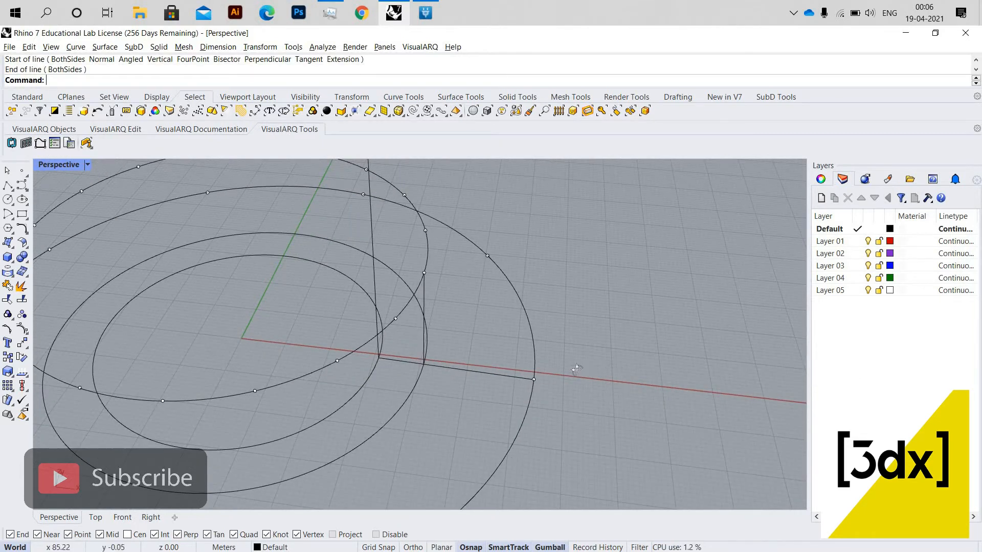
right_click_drag(577, 369, 515, 419)
scroll(514, 418, "up", 3)
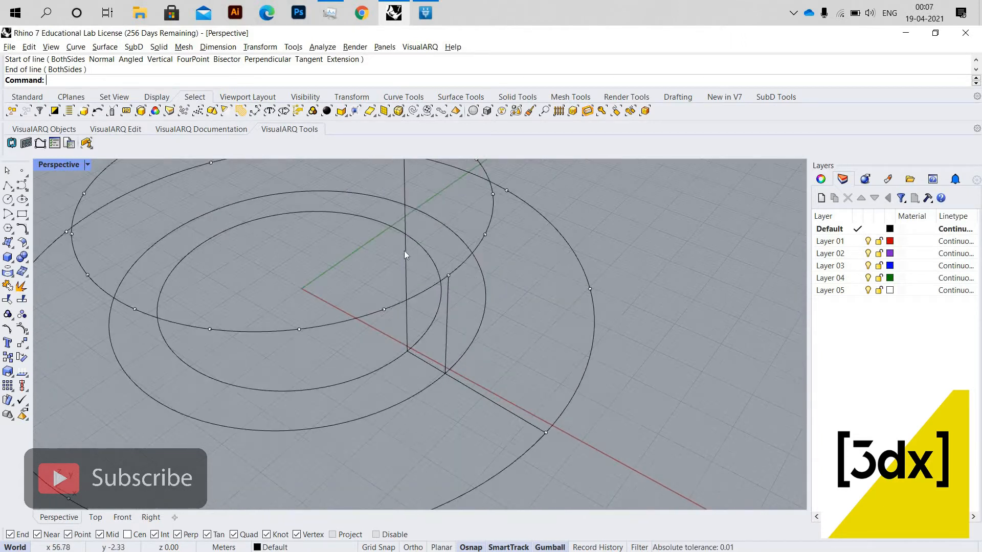
left_click(512, 413)
left_click(404, 255, "shift")
scroll(412, 315, "down", 3)
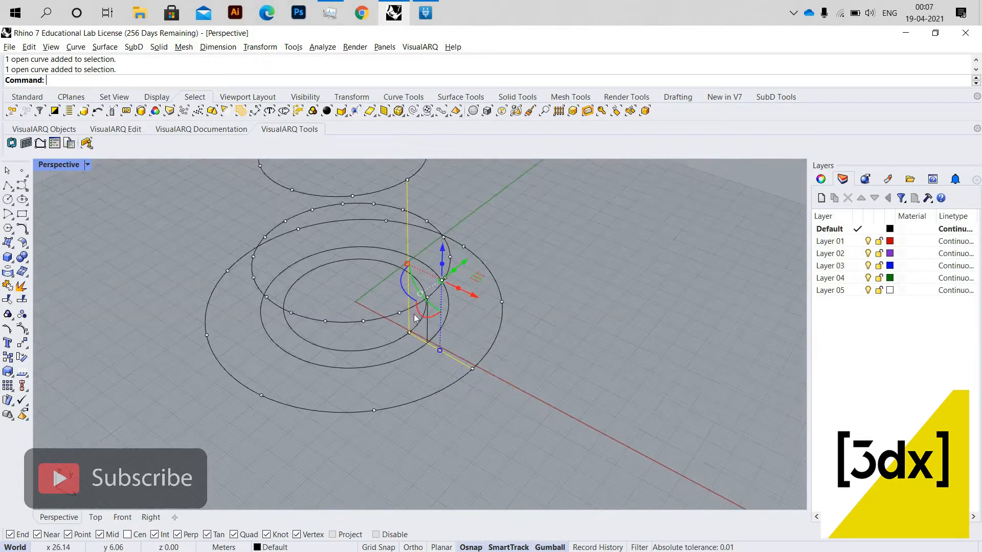
type("Mi")
key("Return")
scroll(422, 358, "down", 3)
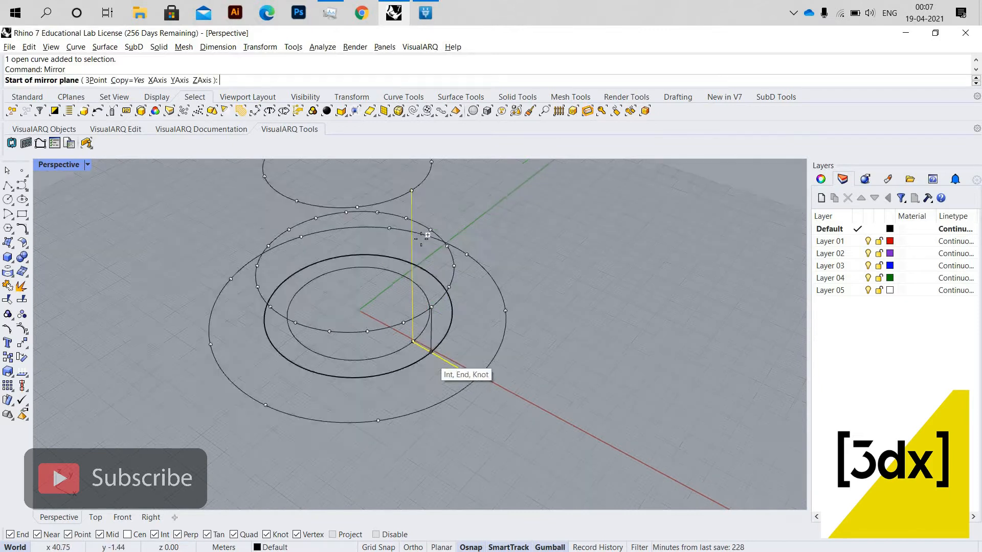
scroll(419, 279, "up", 3)
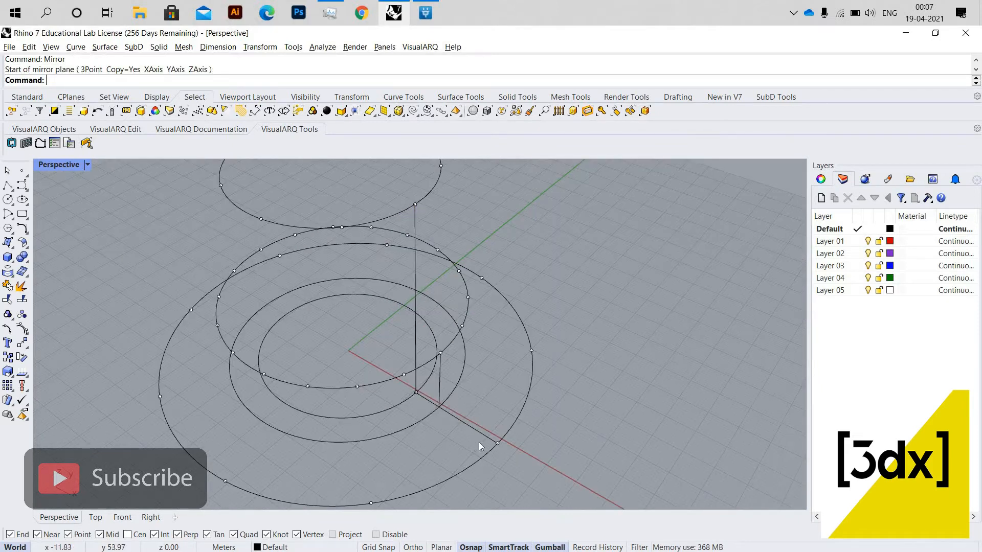
Step: Copy the radial ground line from the foot of the tall vertical line to its top end on the topmost circle
left_click(469, 425)
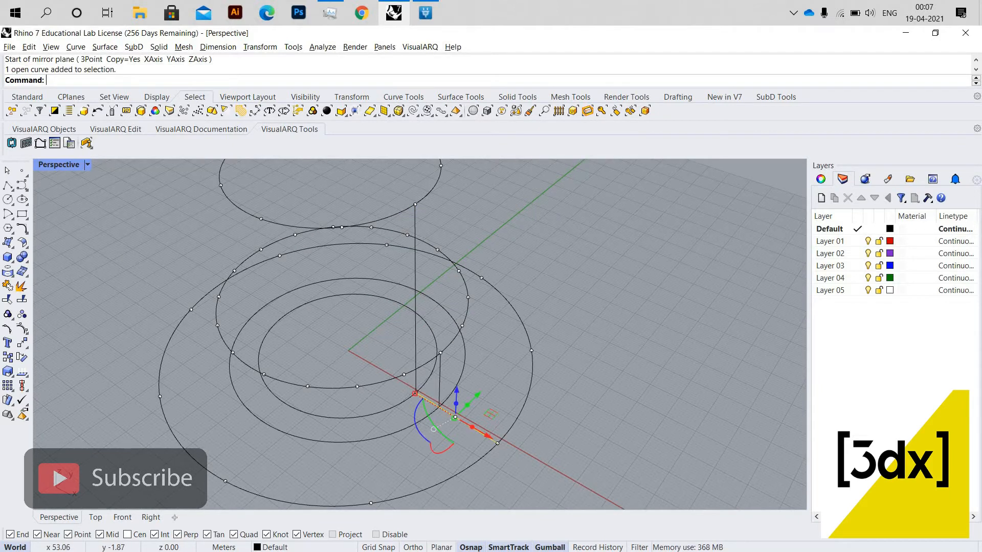
left_click(479, 433)
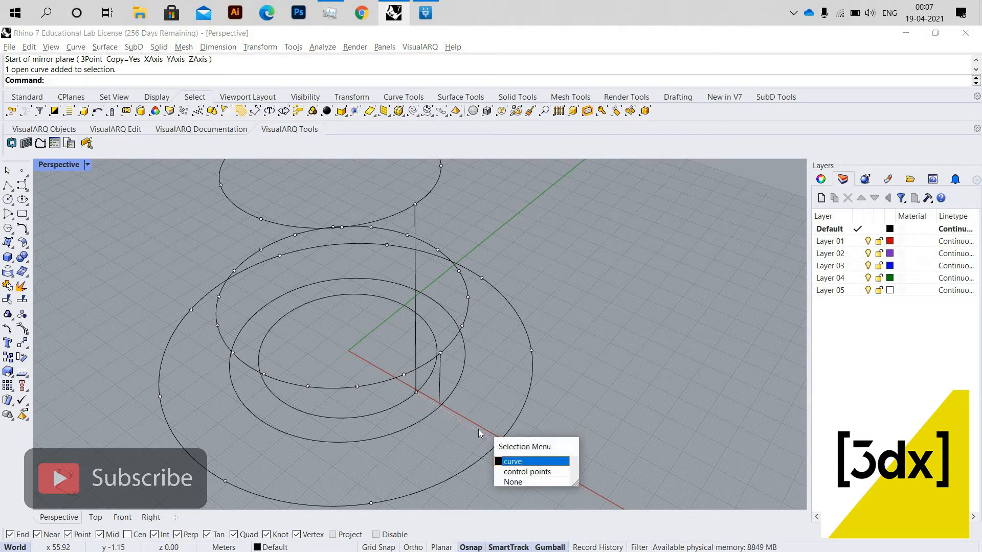
type("Copy")
key("Return")
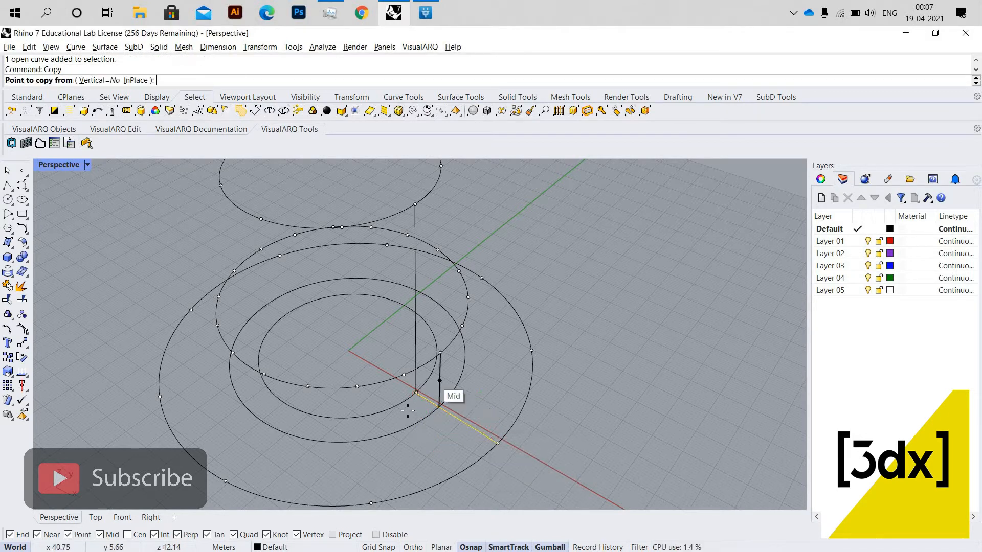
scroll(407, 406, "up", 3)
left_click(406, 407)
right_click_drag(480, 300, 426, 196)
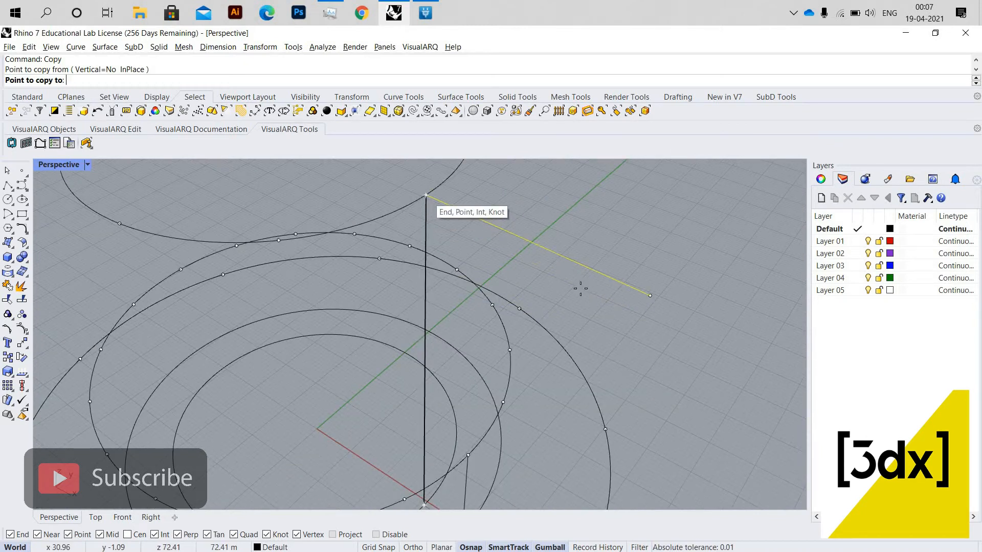
left_click(425, 200)
key("Return")
Step: Copy the tall vertical line from its top end to the outer end of the raised radial line, completing a rectangular frame
scroll(491, 305, "down", 3)
scroll(491, 305, "up", 5)
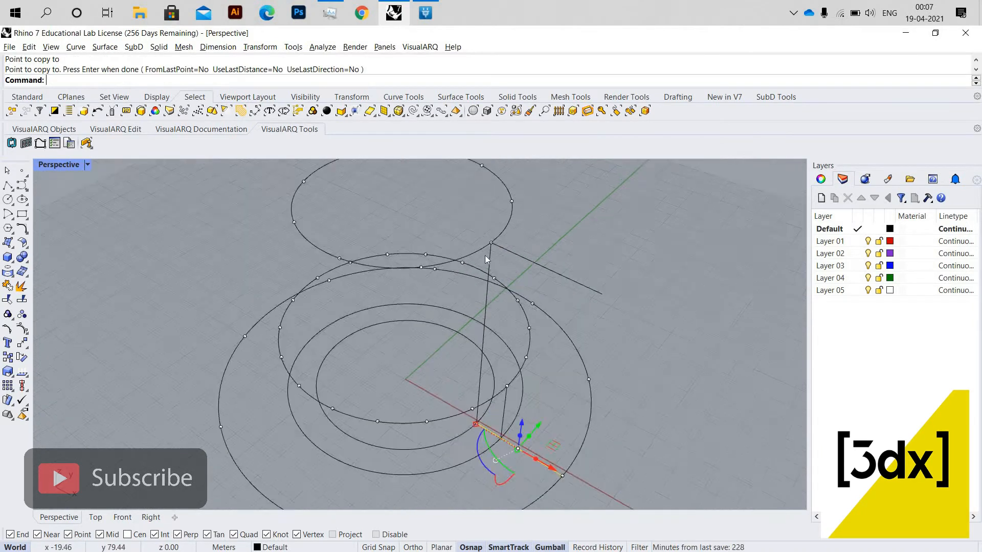
left_click(509, 253)
type("copy")
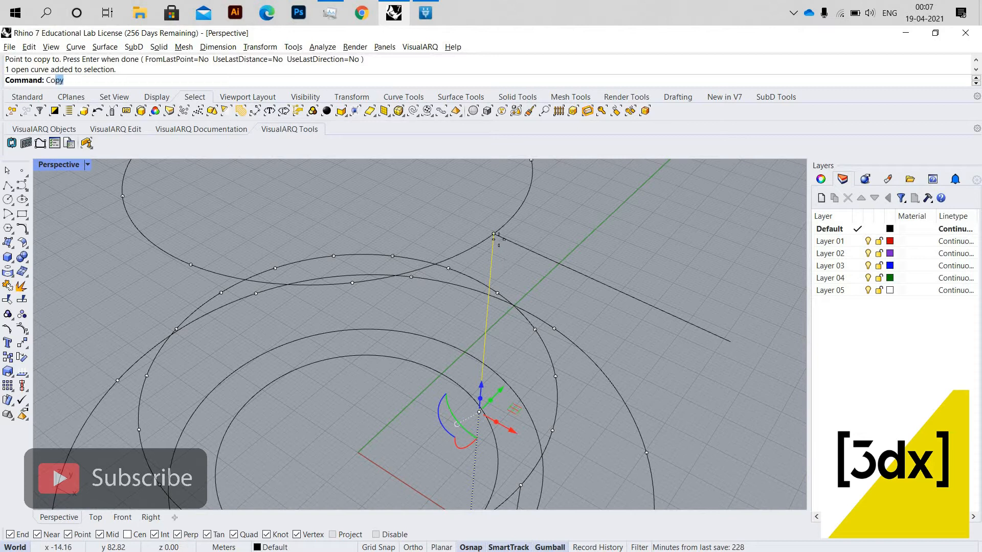
key("Return")
left_click(493, 234)
scroll(659, 295, "down", 5)
scroll(688, 288, "up", 5)
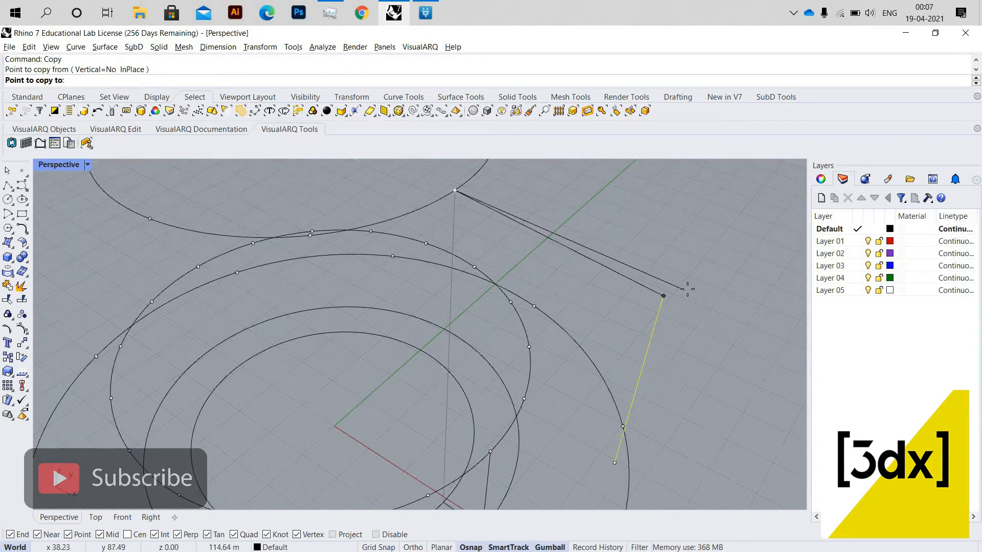
left_click(685, 289)
scroll(596, 294, "down", 4)
right_click_drag(603, 298, 144, 215)
scroll(596, 313, "down", 4)
right_click(600, 324)
key("Escape")
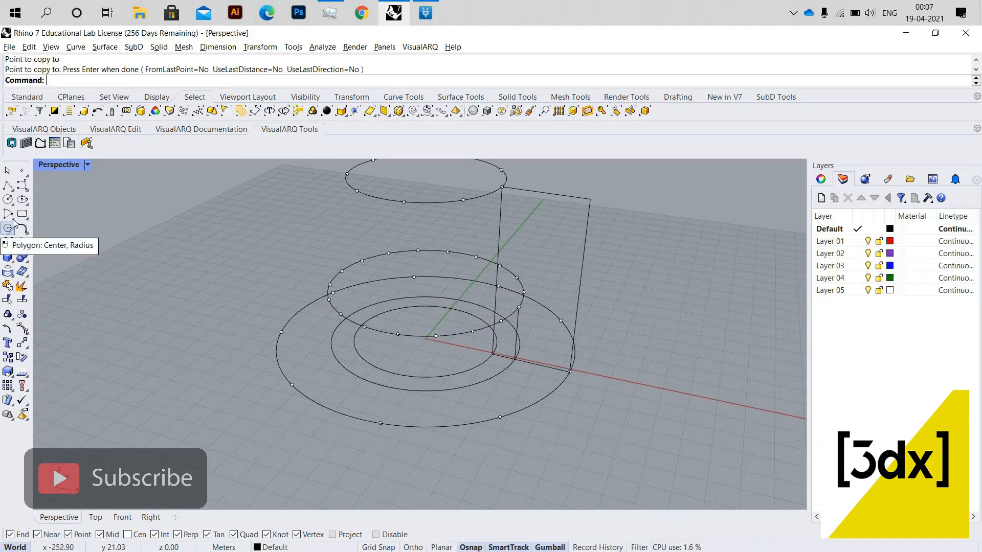
Step: Draw a start-end-direction arc from the topmost circle's division point to the outermost circle's point, aiming its start direction at the frame's outer vertical
left_click(12, 220)
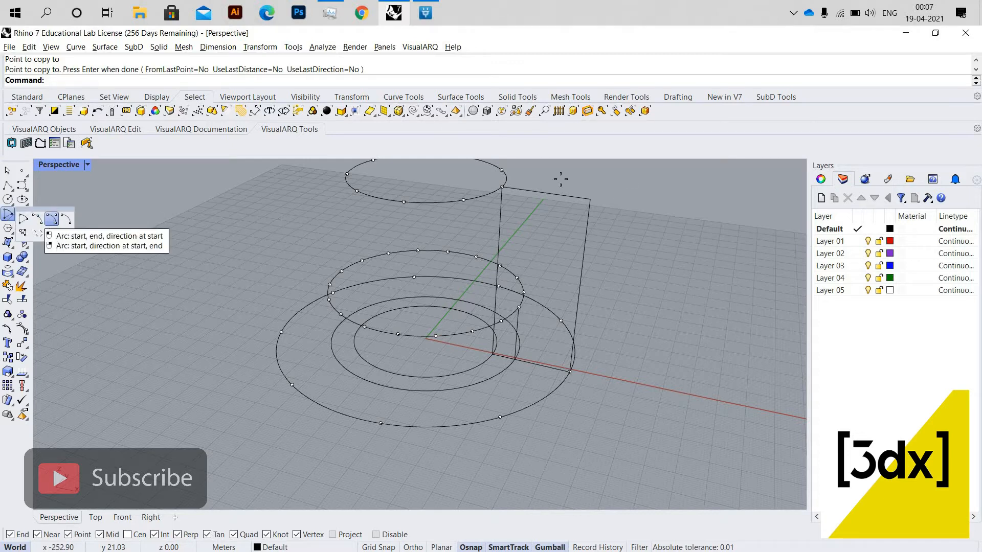
scroll(558, 179, "up", 2)
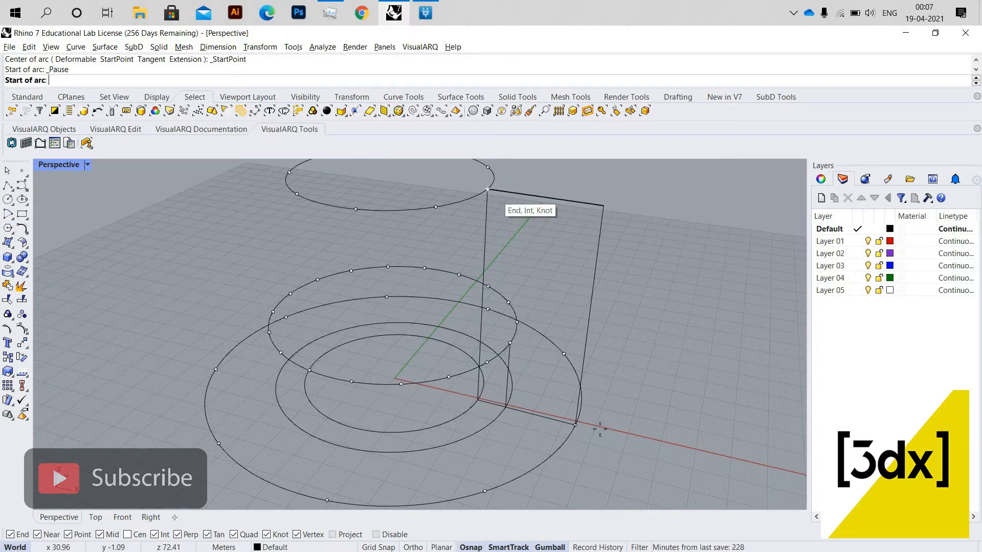
left_click(487, 190)
left_click(575, 424)
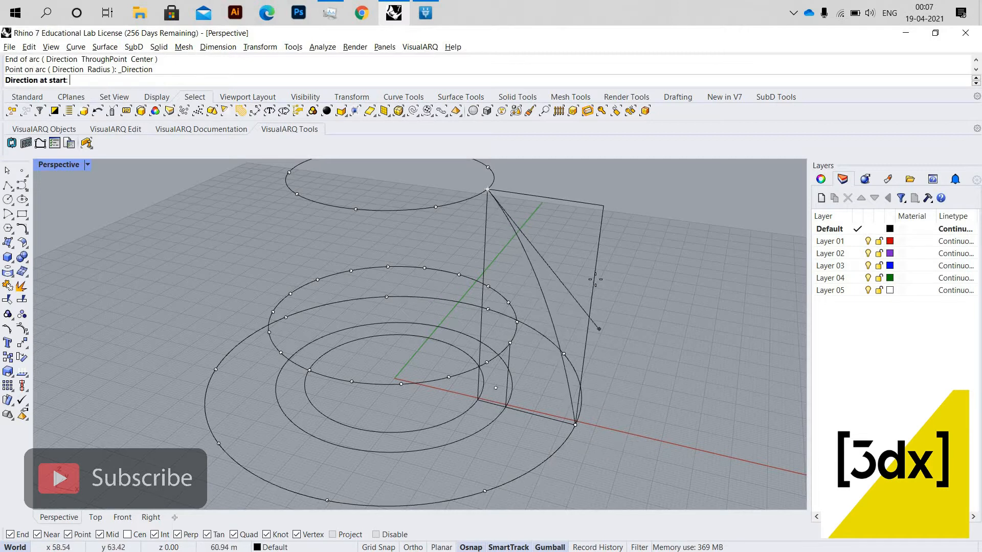
right_click_drag(592, 322, 607, 302)
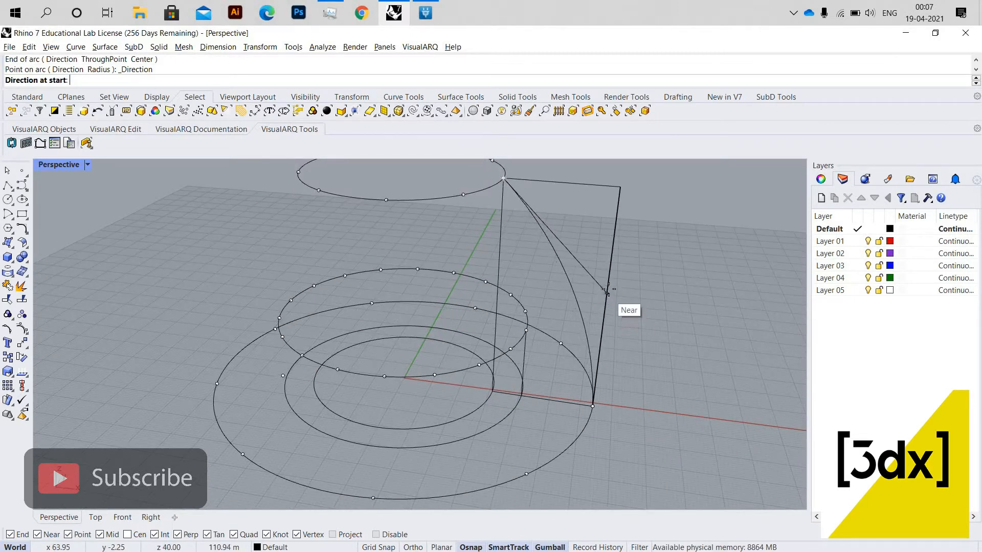
left_click(630, 297)
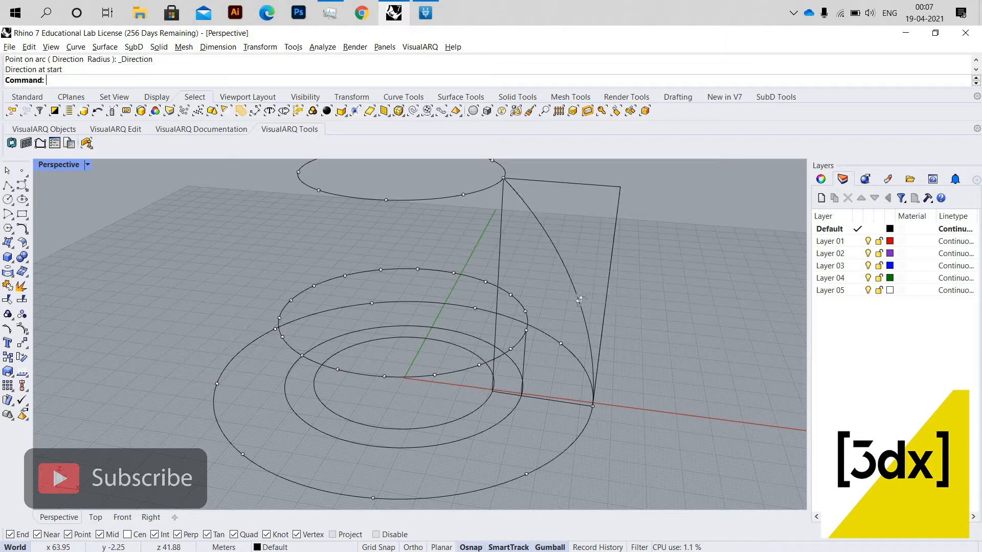
Step: Delete the frame's upper radial line and outer vertical line, keeping the arc
right_click_drag(604, 286, 538, 217)
left_click_drag(562, 226, 517, 287)
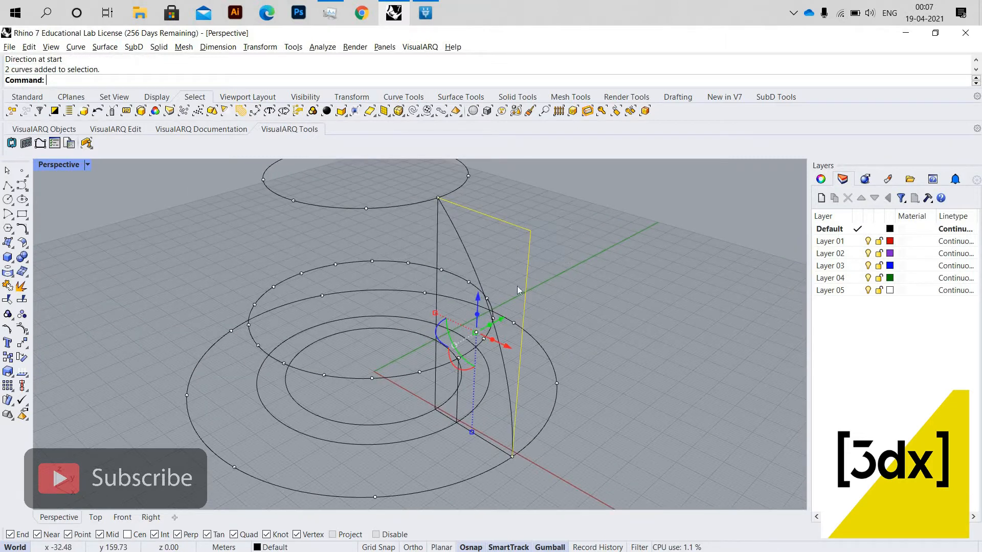
key("Delete")
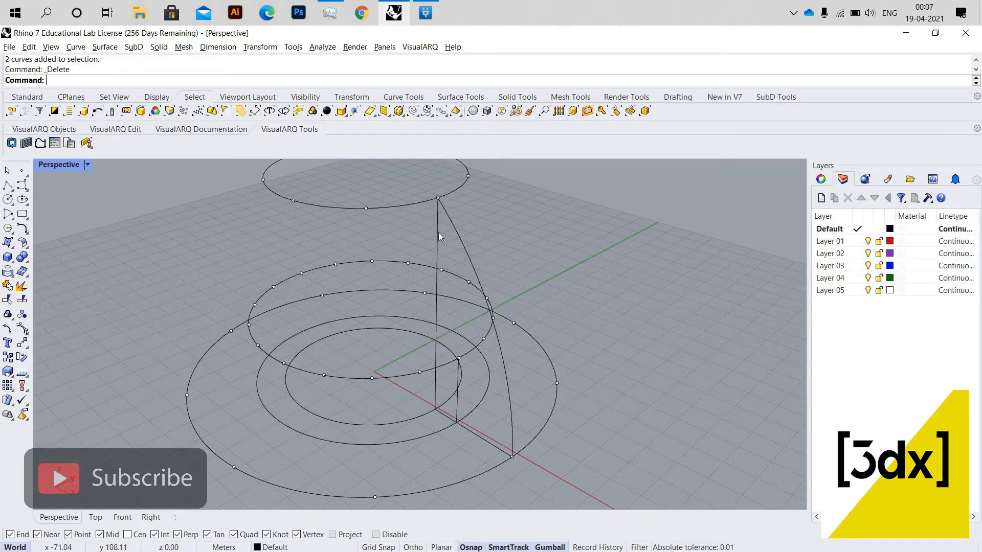
Step: Draw a vertical line from the raised middle circle's next division point down to the second ground circle
scroll(438, 236, "up", 2)
scroll(562, 286, "down", 3)
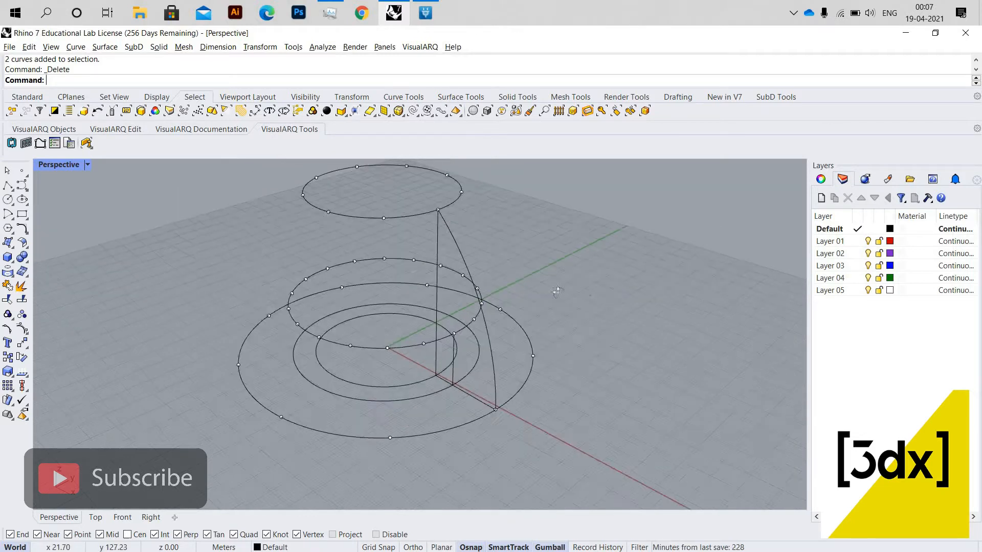
right_click_drag(557, 291, 332, 243)
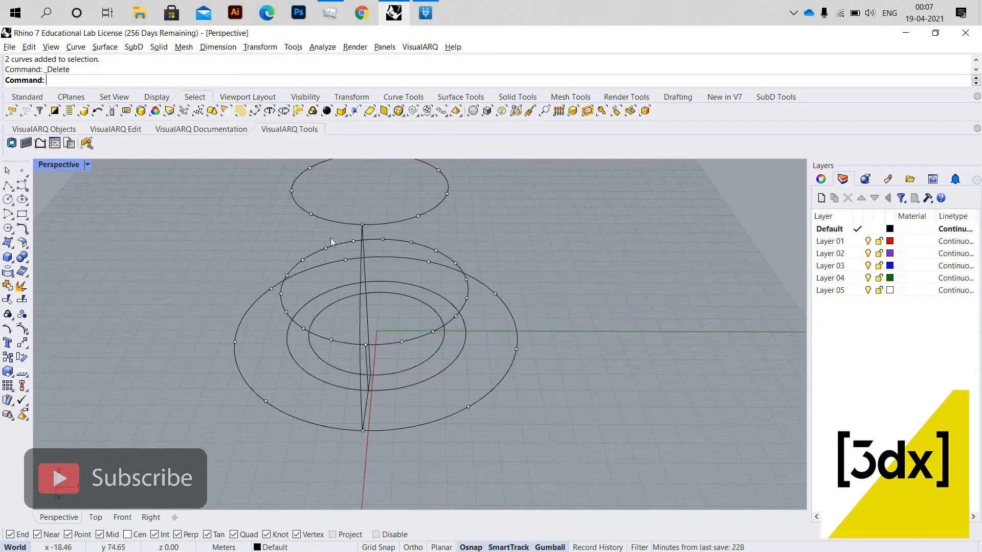
scroll(440, 302, "up", 5)
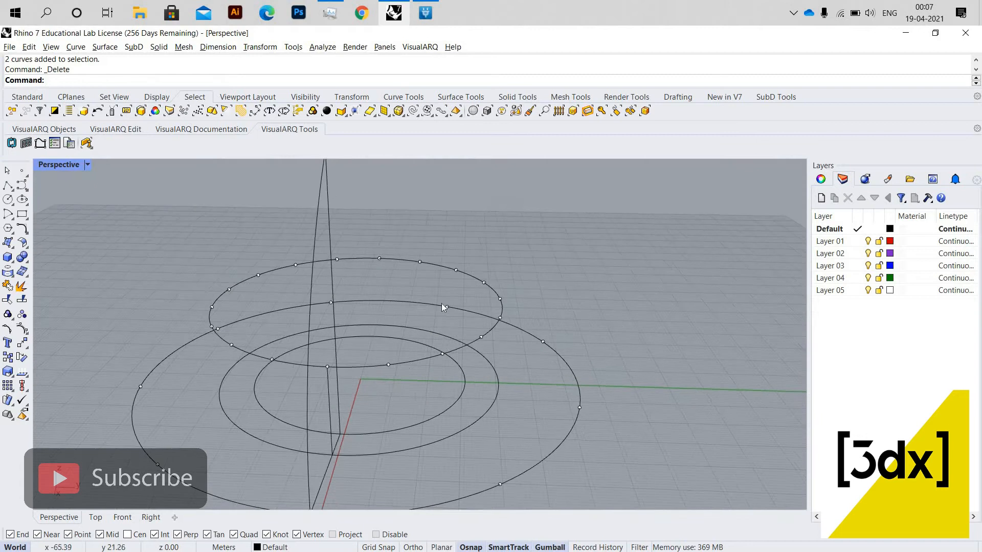
key("Return")
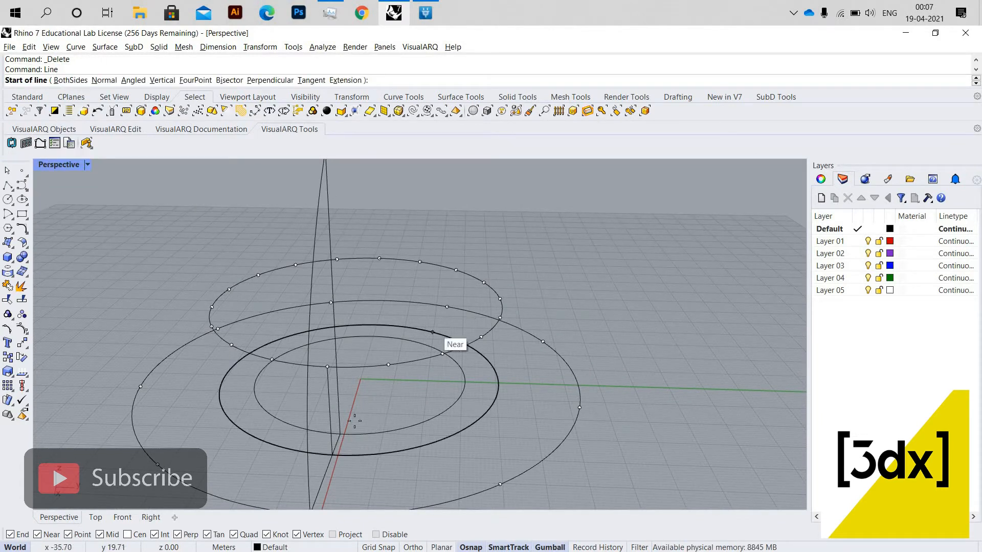
type("v")
key("Return")
left_click(423, 488)
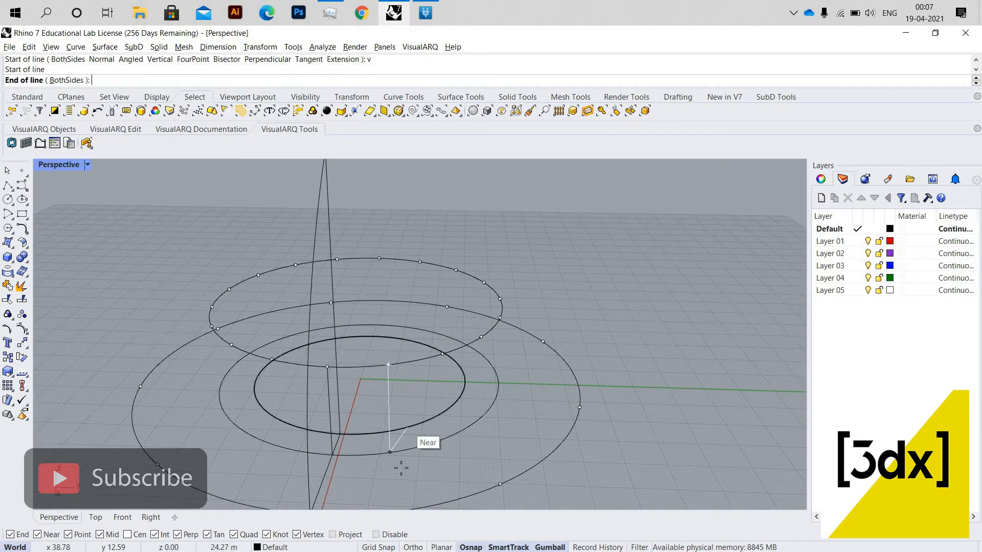
left_click(401, 462)
Step: Draw a ground line from the foot of the tall vertical line to the foot of the new short vertical line
key("Return")
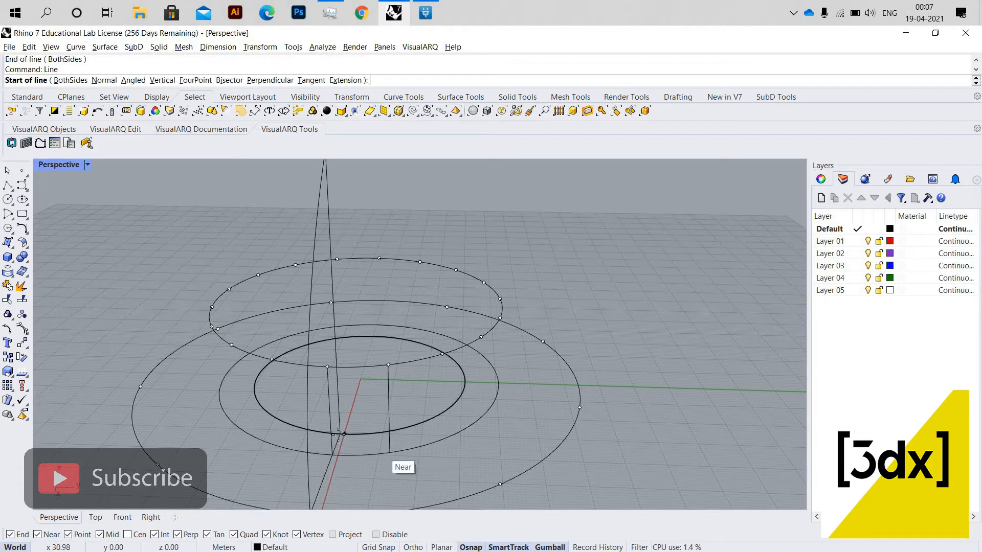
left_click(342, 434)
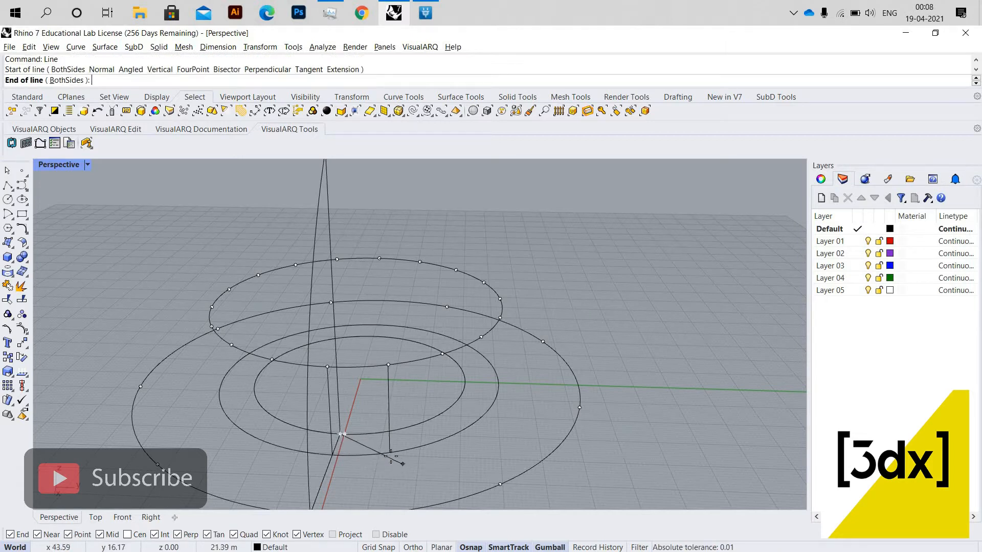
left_click(411, 448)
Step: Copy the new slanted ground line from the tall vertical's foot to its top end on the topmost circle
scroll(351, 415, "down", 6)
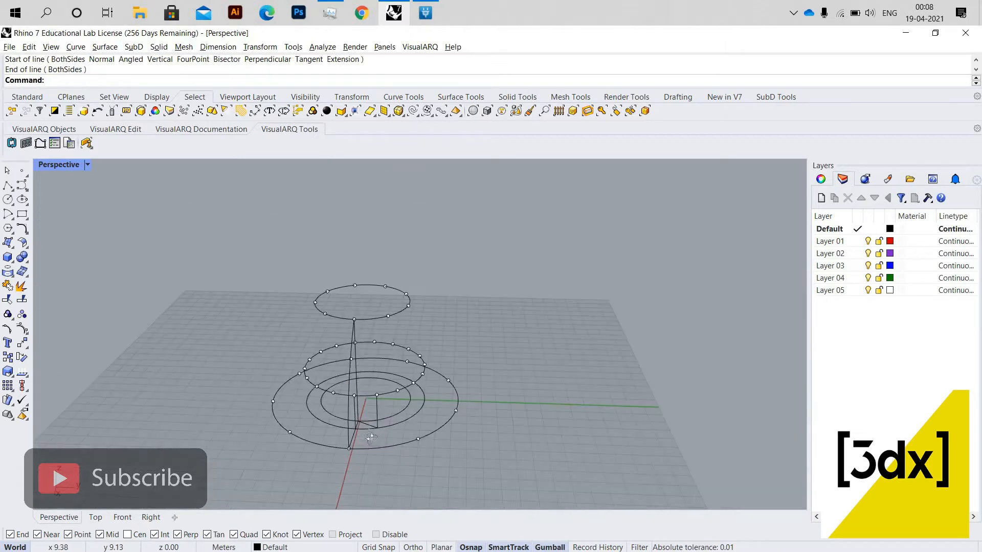
right_click_drag(350, 415, 365, 444)
scroll(364, 453, "up", 5)
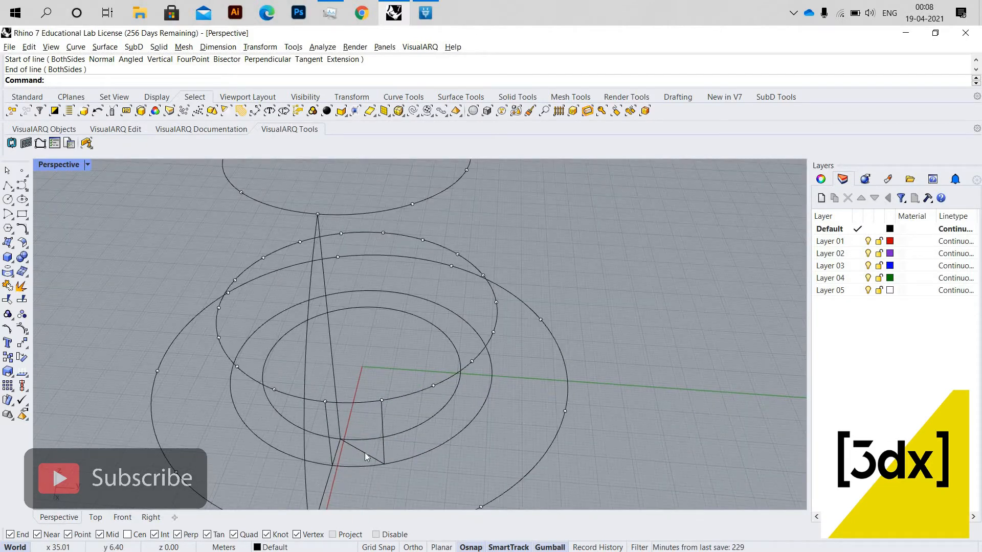
left_click(364, 453)
key("Return")
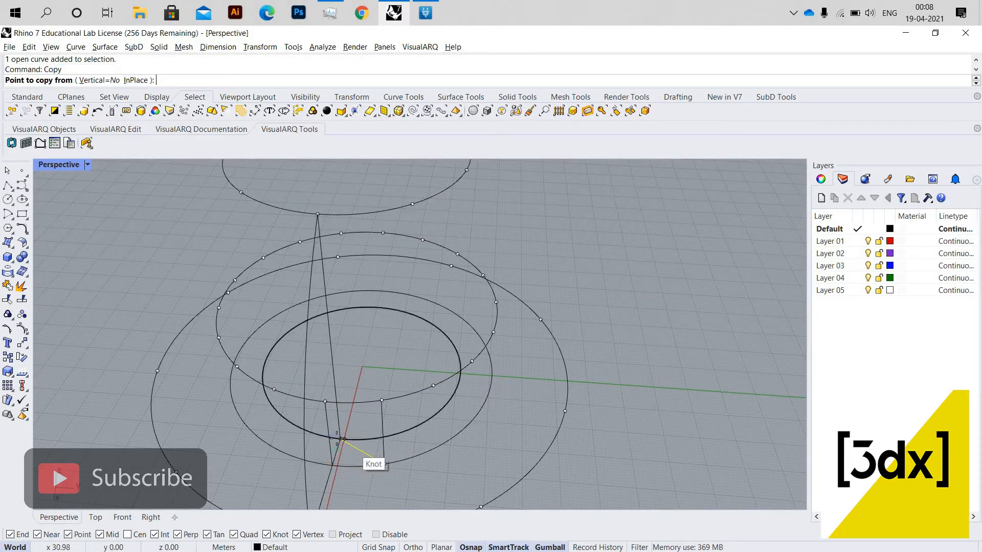
scroll(343, 439, "up", 6)
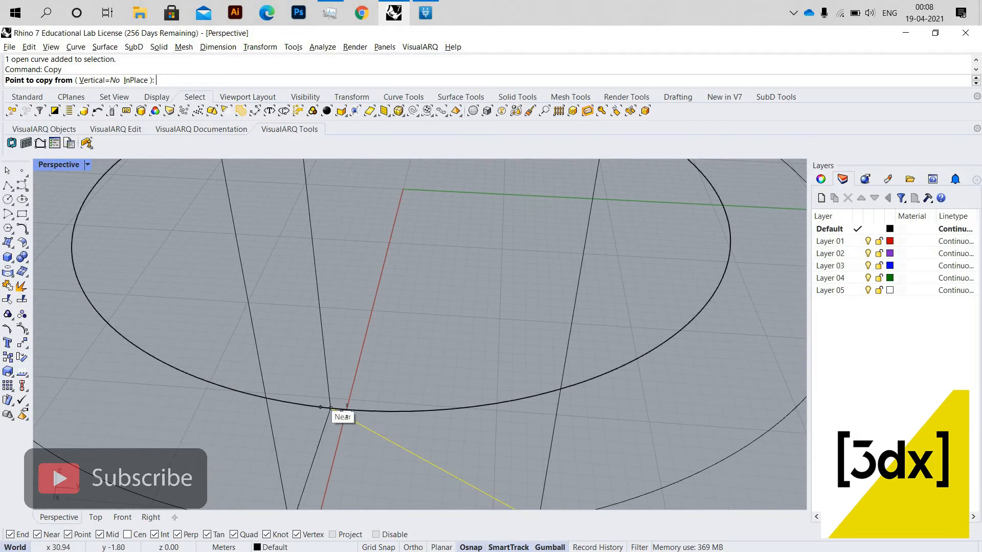
left_click(401, 445)
scroll(399, 443, "down", 5)
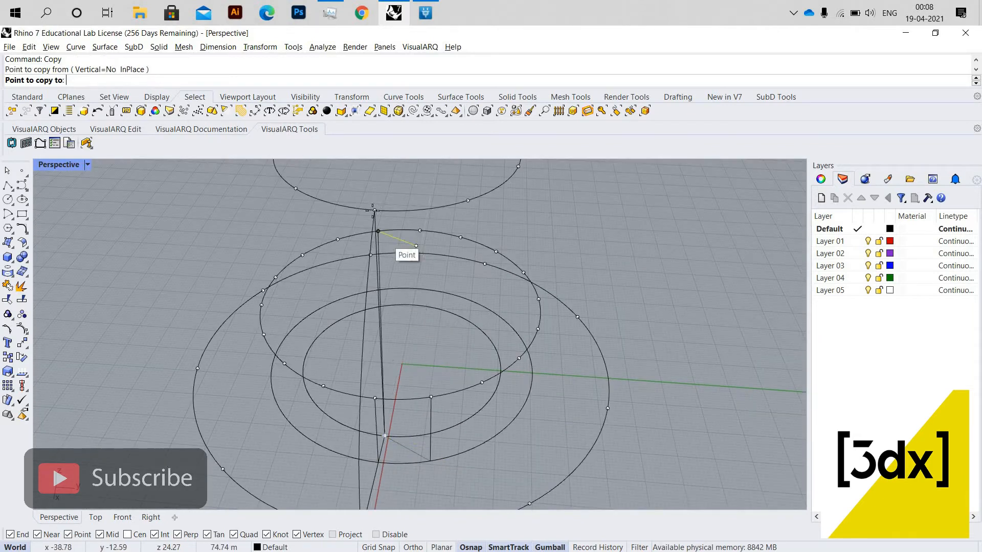
left_click(375, 210)
key("Return")
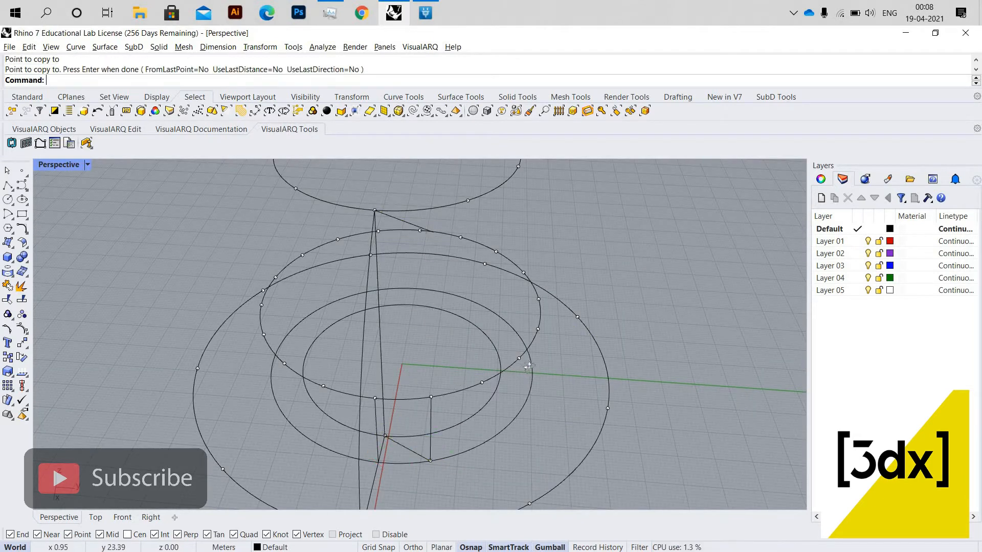
Step: Draw a line from the middle circle's division point above the new short vertical up to the outer end of the copied line
right_click_drag(477, 371, 509, 376)
scroll(512, 374, "up", 2)
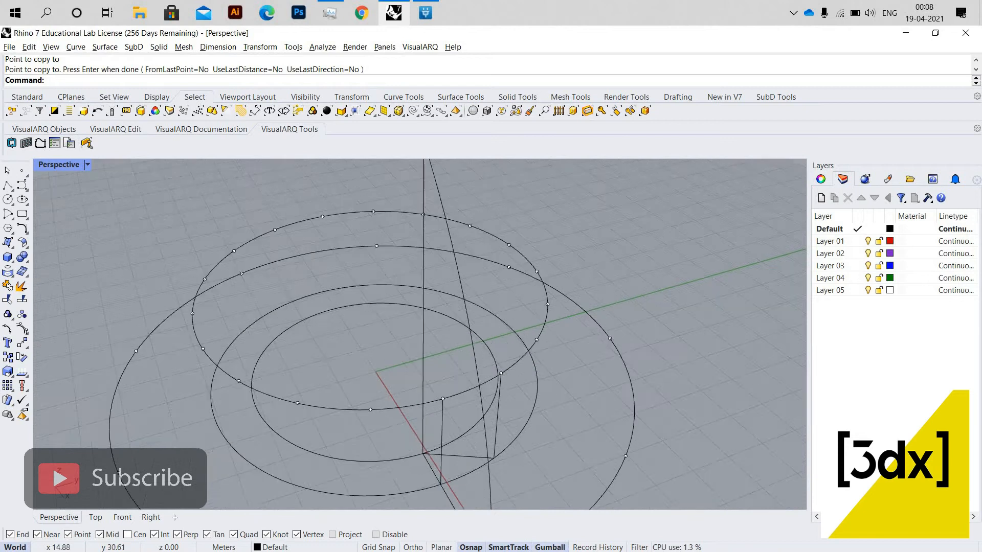
type("Line")
key("Return")
left_click(501, 373)
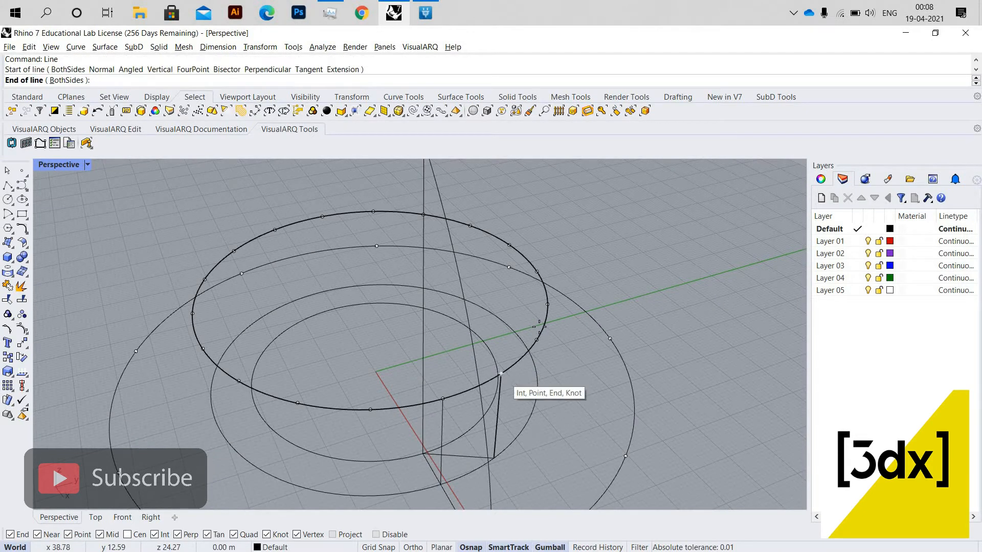
scroll(524, 317, "down", 3)
scroll(537, 329, "up", 4)
left_click(522, 321)
Step: Draw an arc from the topmost circle's division point to the raised middle circle's division point, setting its start direction along the upper construction line
right_click_drag(529, 326, 499, 325)
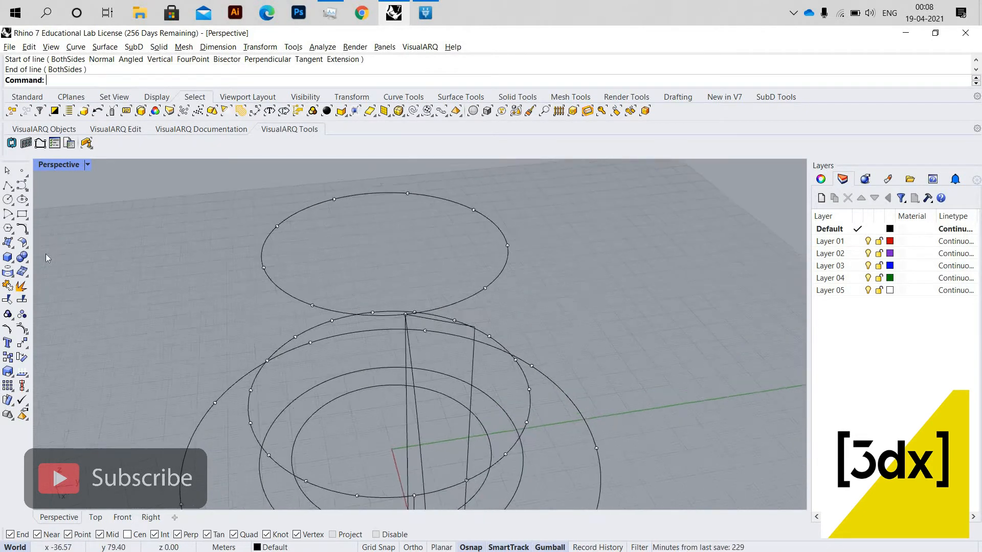
left_click(13, 218)
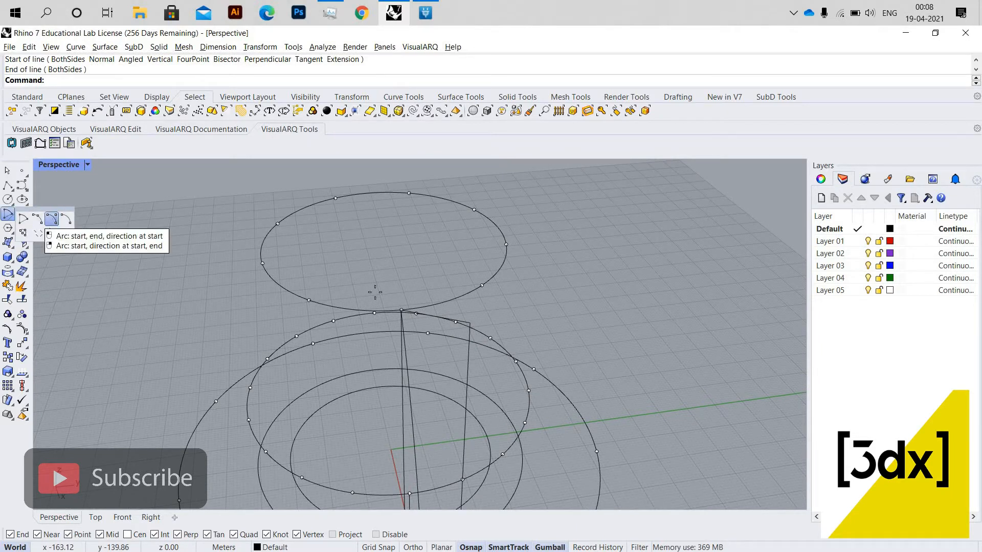
left_click(58, 219)
right_click_drag(386, 288, 381, 283)
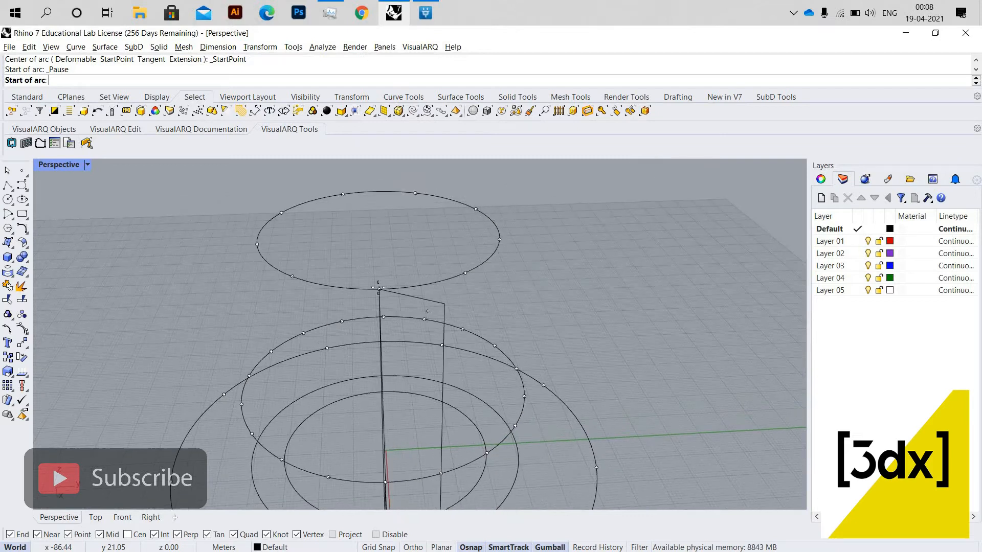
left_click(380, 290)
scroll(425, 377, "down", 5)
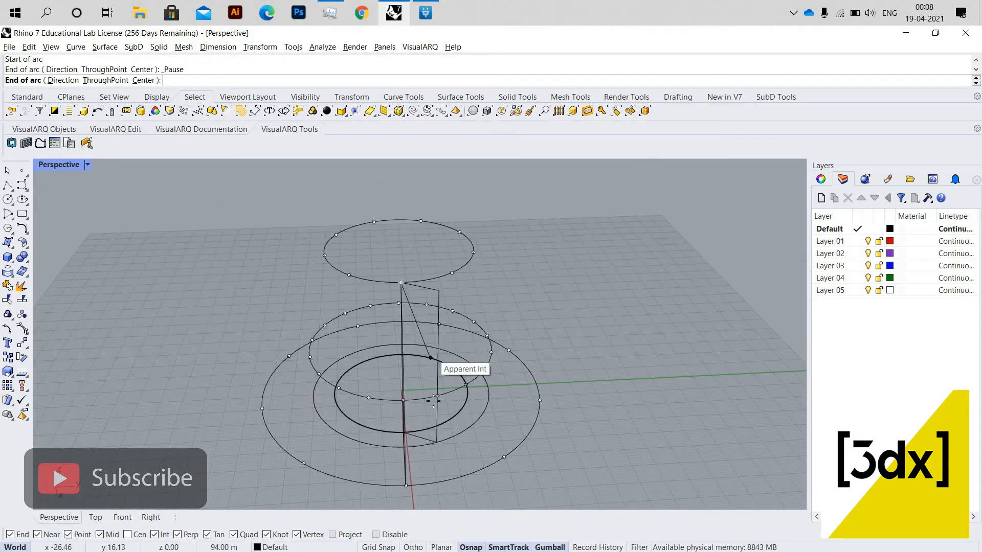
scroll(436, 402, "up", 5)
left_click(435, 384)
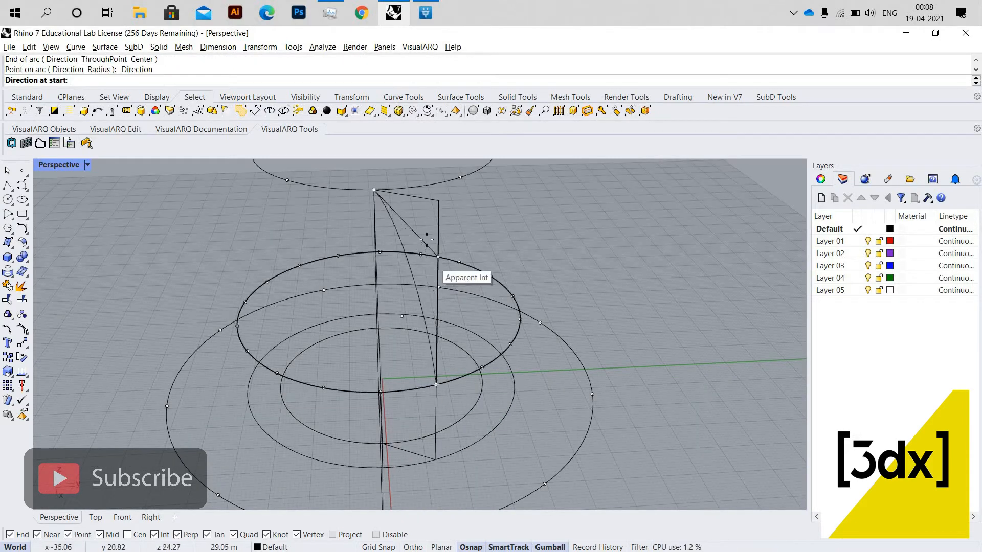
right_click_drag(480, 245, 504, 255)
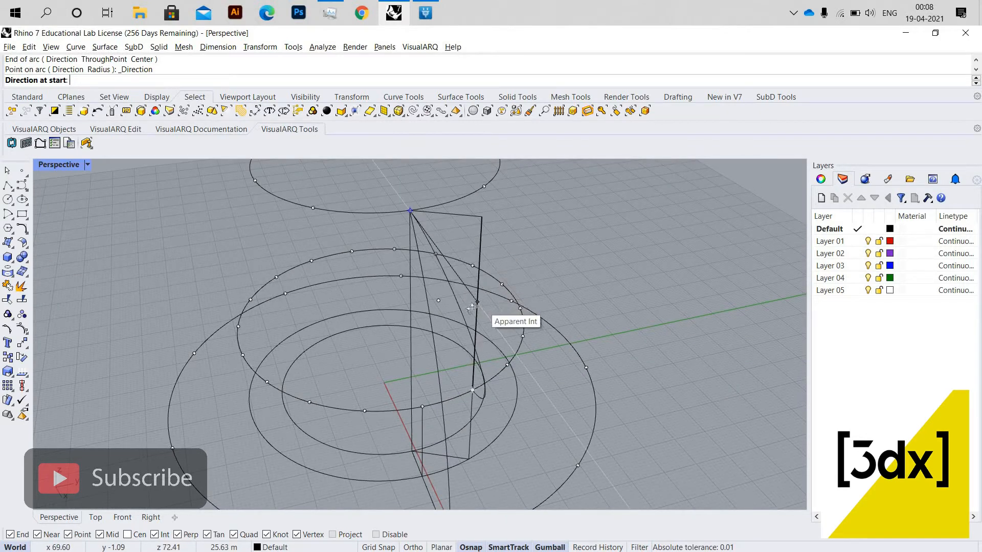
scroll(471, 307, "up", 4)
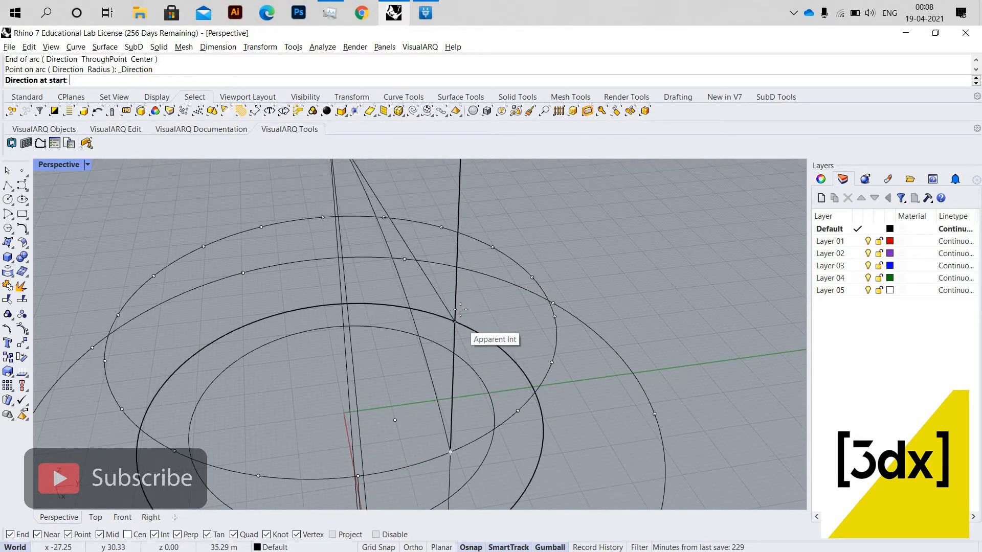
key("Escape")
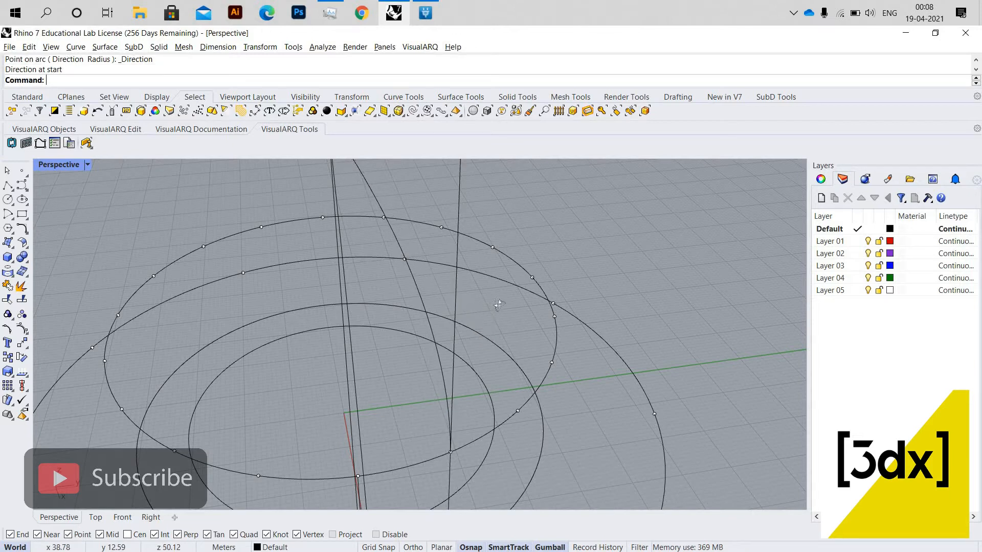
Step: Delete the two straight construction lines beside the new arc, at the topmost circle
right_click_drag(463, 309, 523, 178)
left_click_drag(571, 186, 526, 216)
scroll(588, 293, "down", 5)
key("Delete")
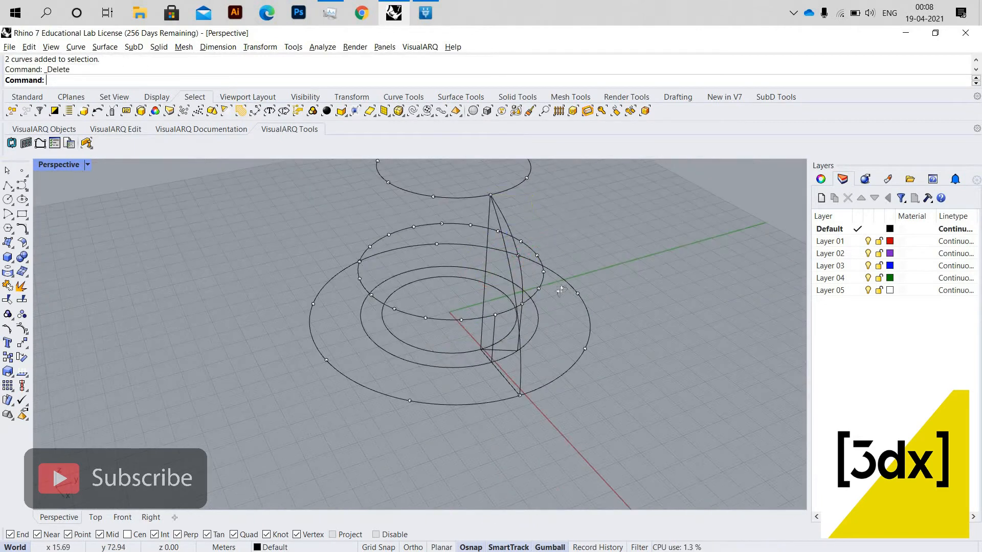
right_click_drag(562, 285, 542, 339)
scroll(541, 348, "down", 2)
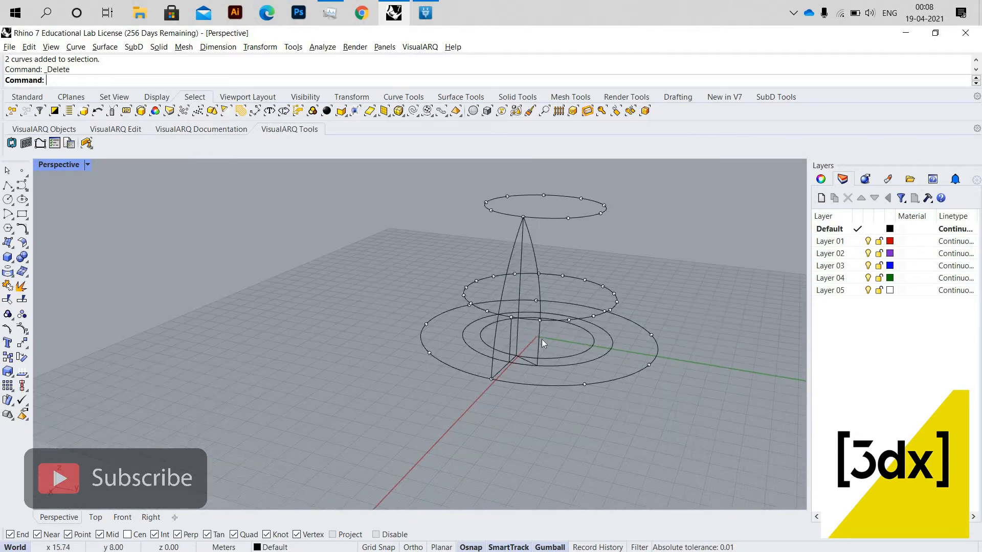
scroll(541, 339, "up", 4)
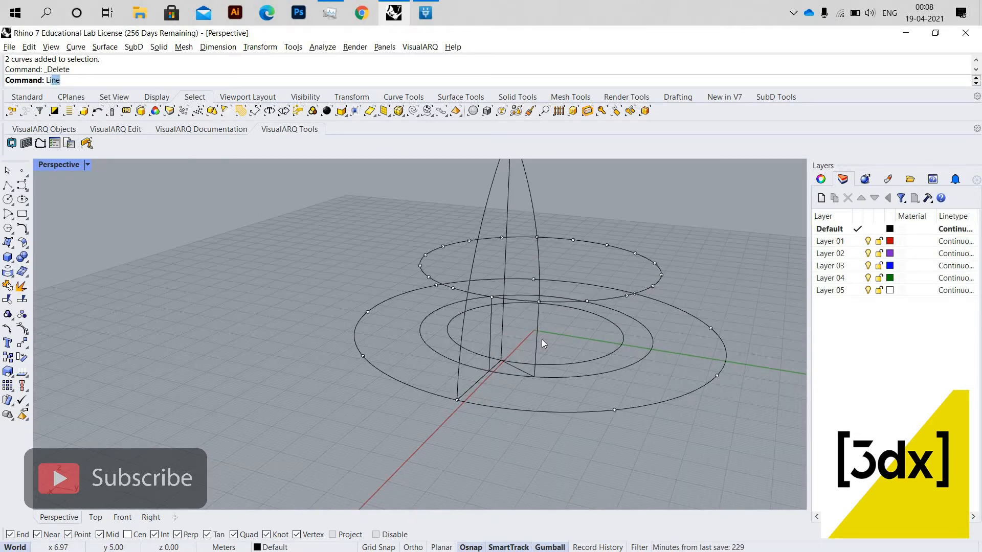
type("n")
key("Return")
scroll(562, 364, "up", 2)
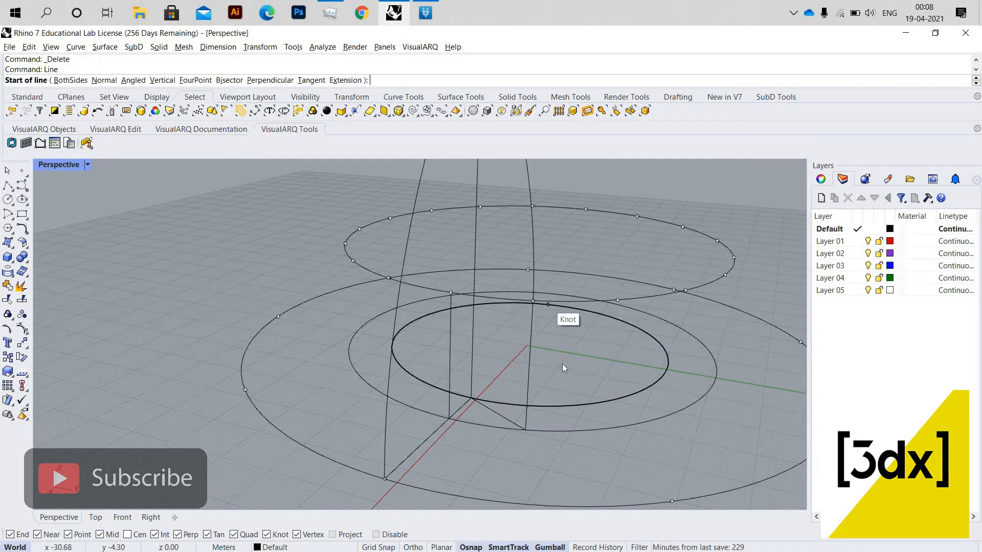
key("Escape")
Step: Undo the deletion of the two construction lines beside the arc
key("ctrl+z")
scroll(562, 368, "down", 4)
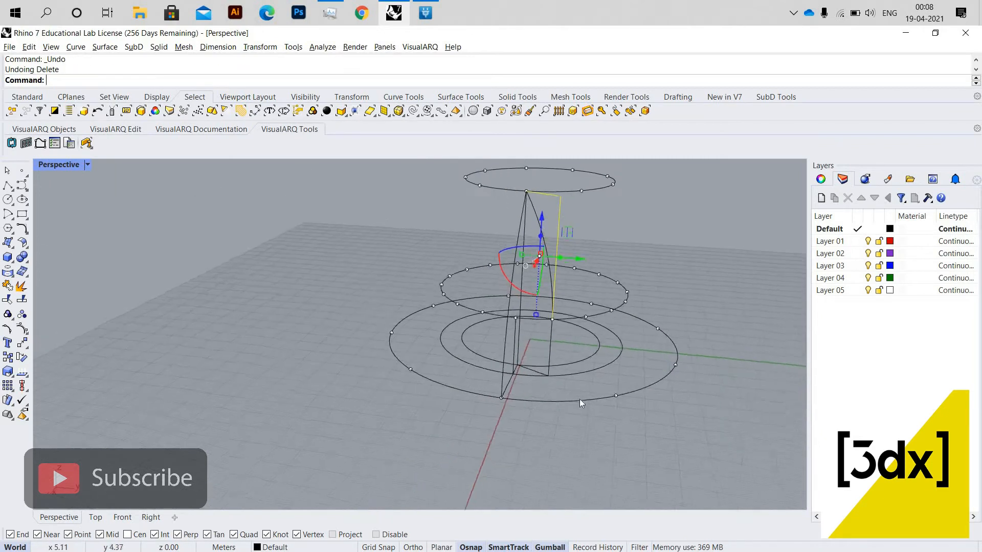
Step: Draw a slanted line from the arc's lower end on the middle circle to the tall arc's foot on the outer ground circle
scroll(569, 393, "up", 3)
scroll(513, 361, "up", 3)
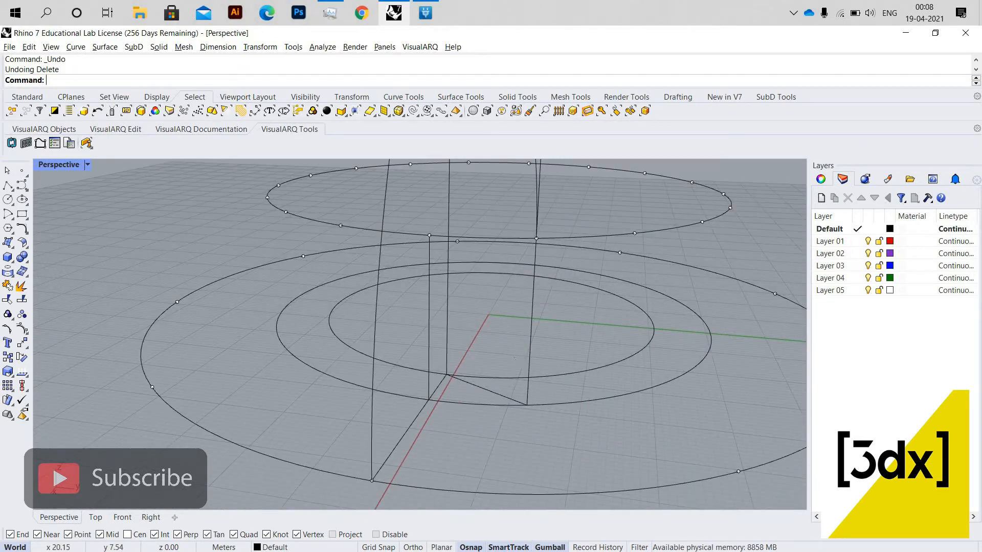
key("Return")
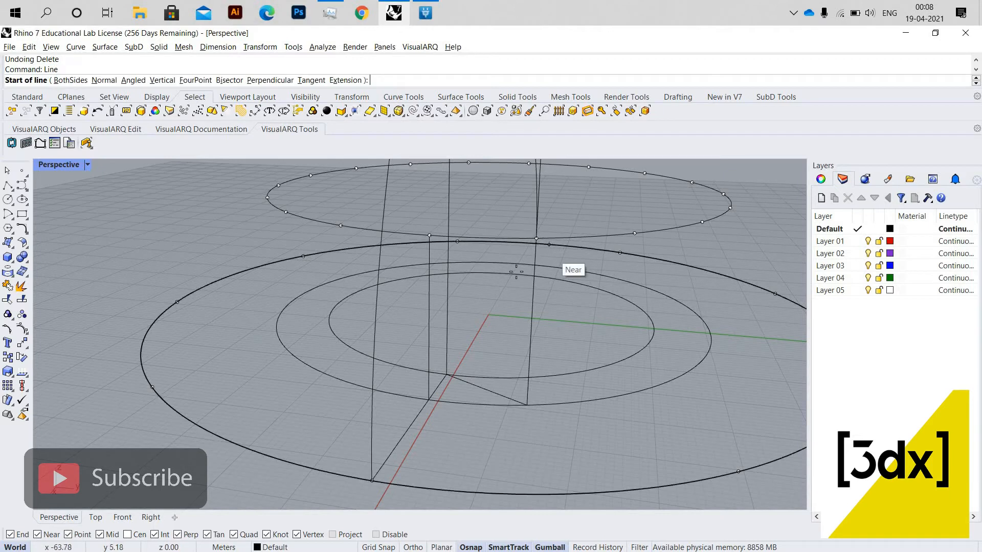
left_click(536, 238)
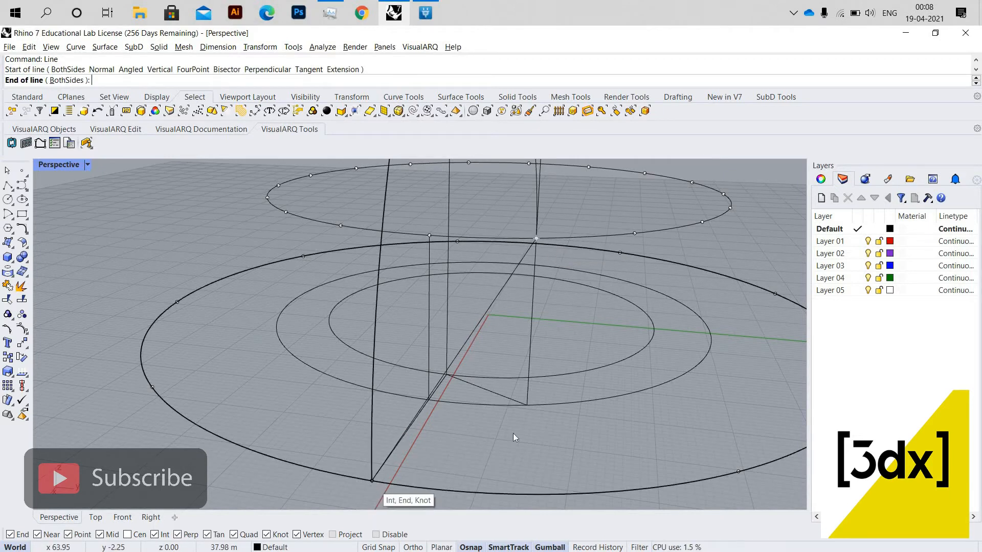
left_click(372, 481)
scroll(556, 425, "down", 5)
right_click_drag(508, 378, 497, 343)
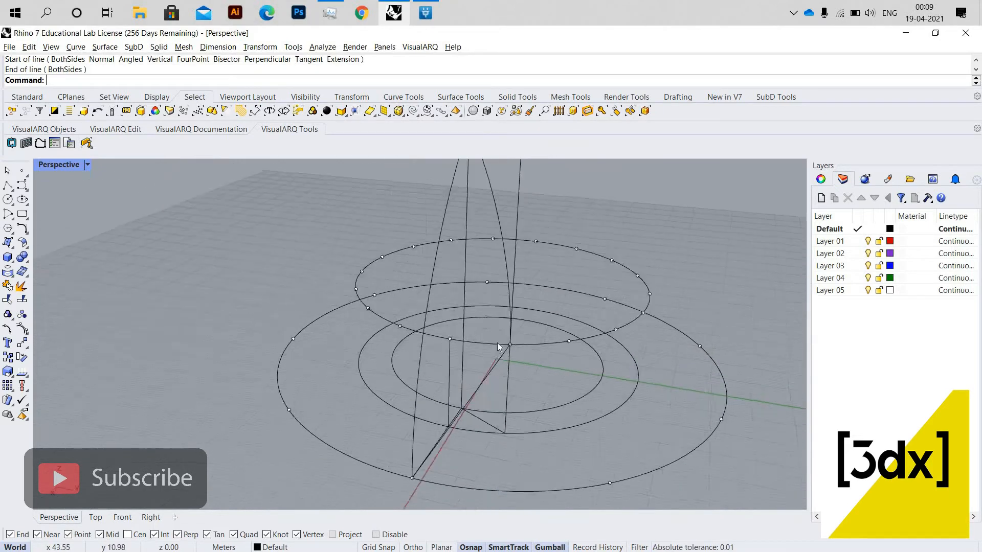
scroll(497, 343, "up", 3)
scroll(449, 432, "down", 4)
scroll(378, 456, "up", 4)
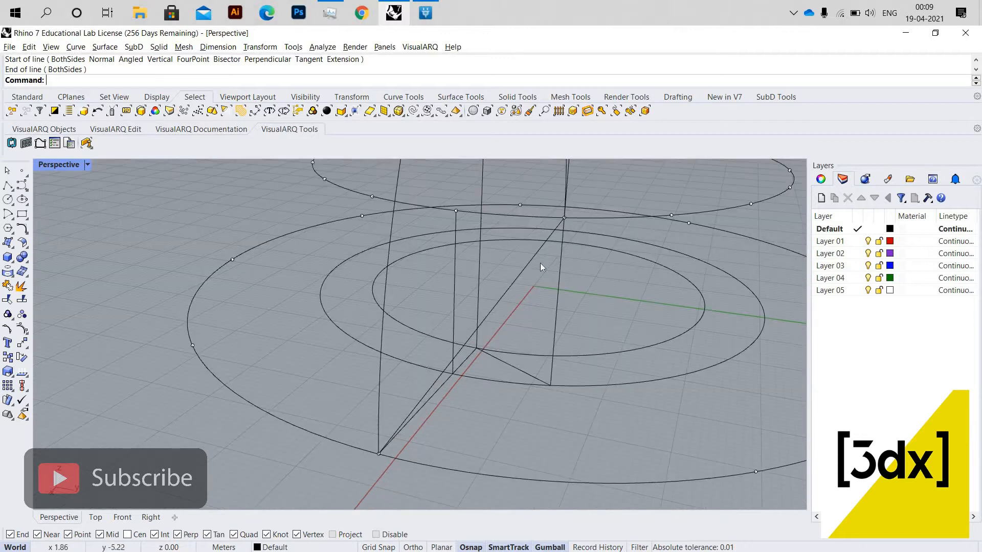
scroll(514, 327, "up", 4)
left_click(514, 323)
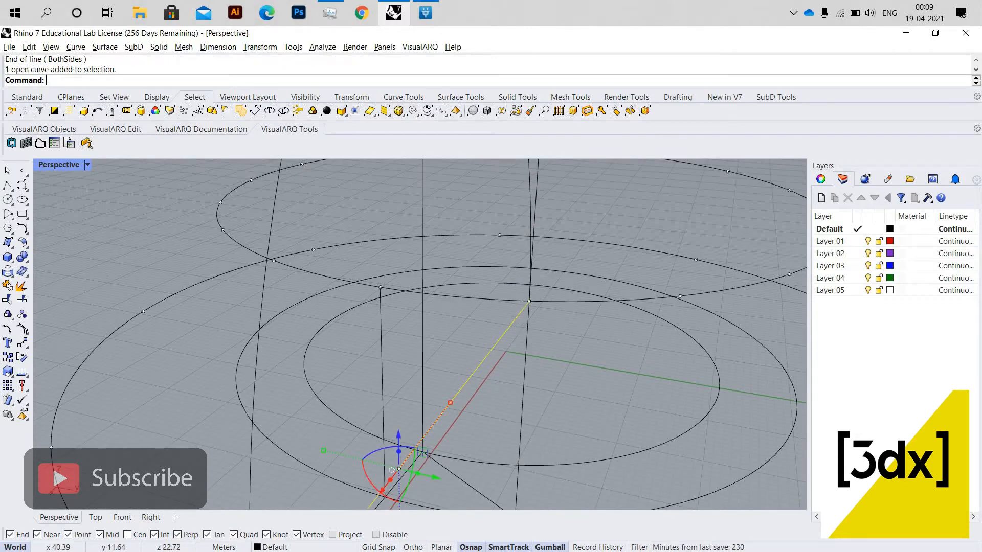
type("Copy")
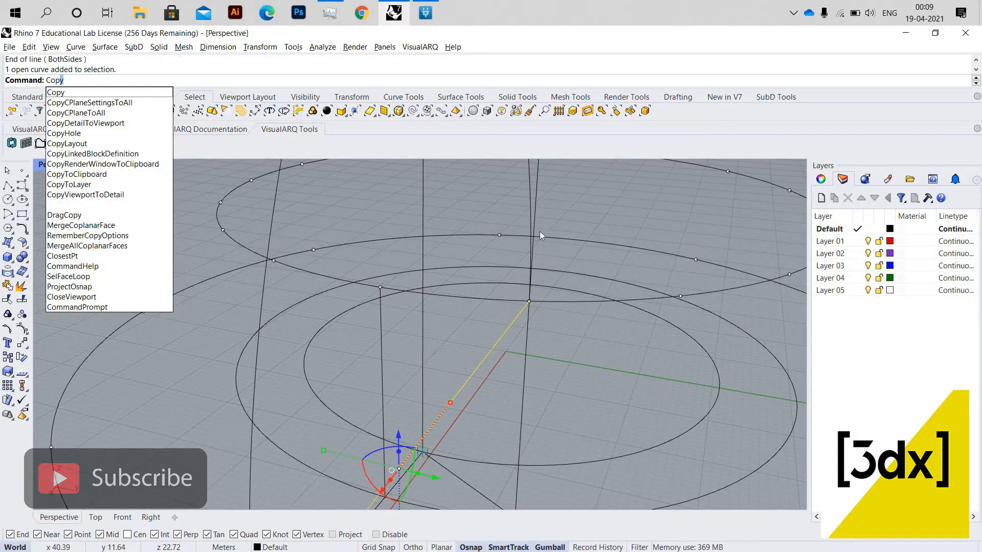
scroll(537, 231, "down", 4)
key("Escape")
Step: Hide the arc between the topmost circle and the middle circle's division point
left_click(525, 230)
middle_click(495, 226)
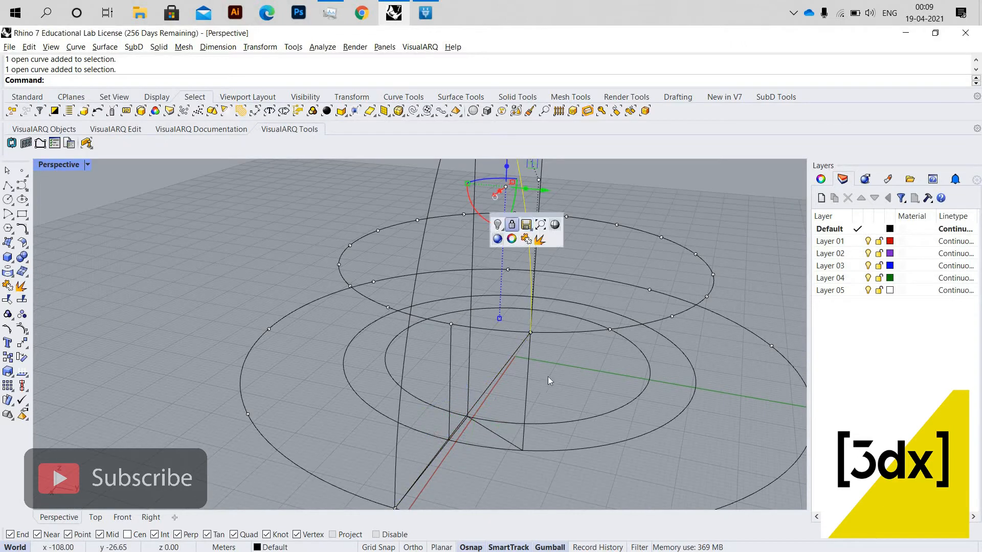
key("ctrl+h")
Step: Copy the slanted line from its upper end on the middle circle to a point about 3.57 m higher on the construction line above
scroll(497, 318, "up", 3)
left_click(501, 318)
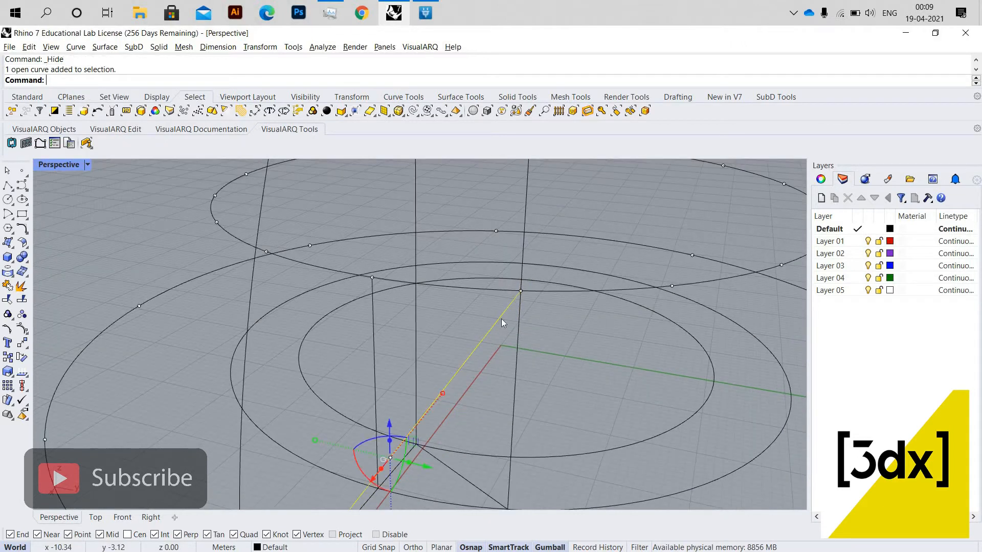
type("y")
key("Return")
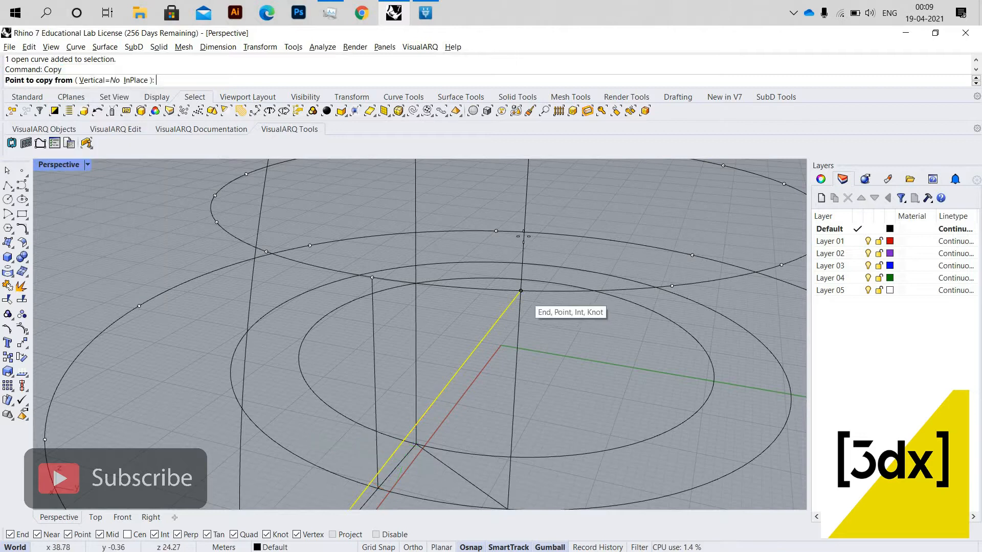
left_click(521, 291)
left_click(536, 250)
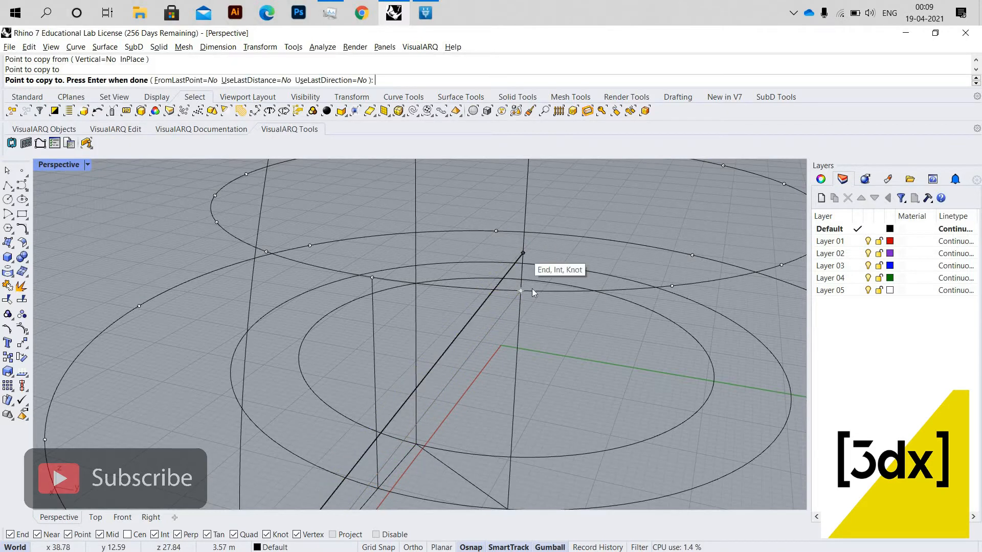
scroll(532, 297, "down", 4)
key("Return")
Step: Show the hidden arc again
scroll(537, 311, "up", 4)
key("Escape")
middle_click(513, 319)
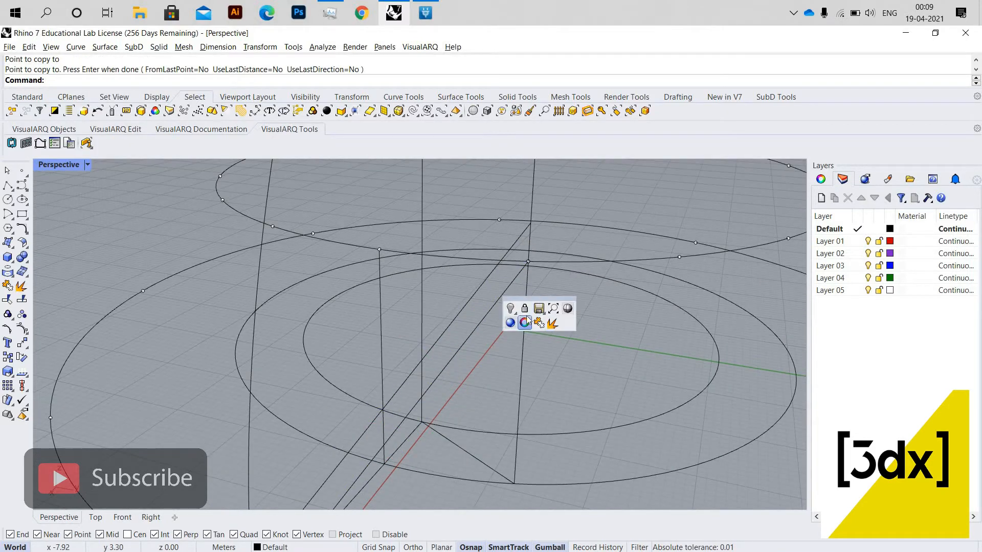
left_click(525, 308)
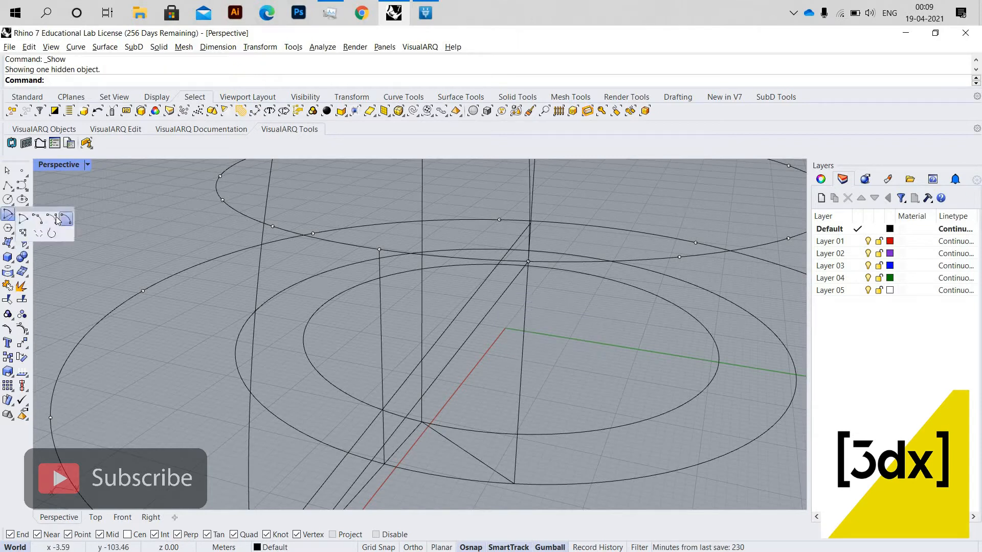
Step: Draw an arc from the outer ground circle's point to the middle circle's division point, aiming its start direction at the copied line's midpoint
left_click(57, 220)
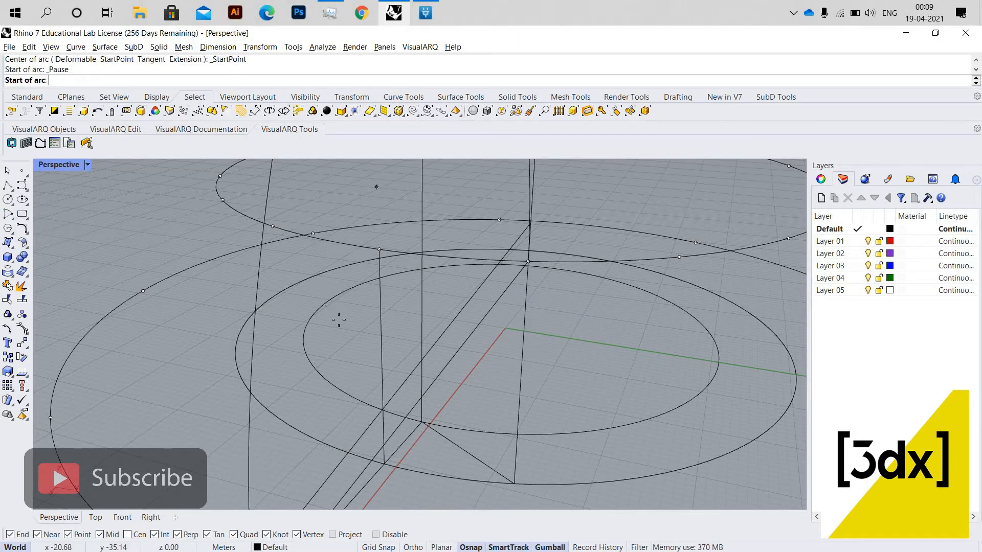
scroll(339, 320, "down", 4)
left_click(345, 352)
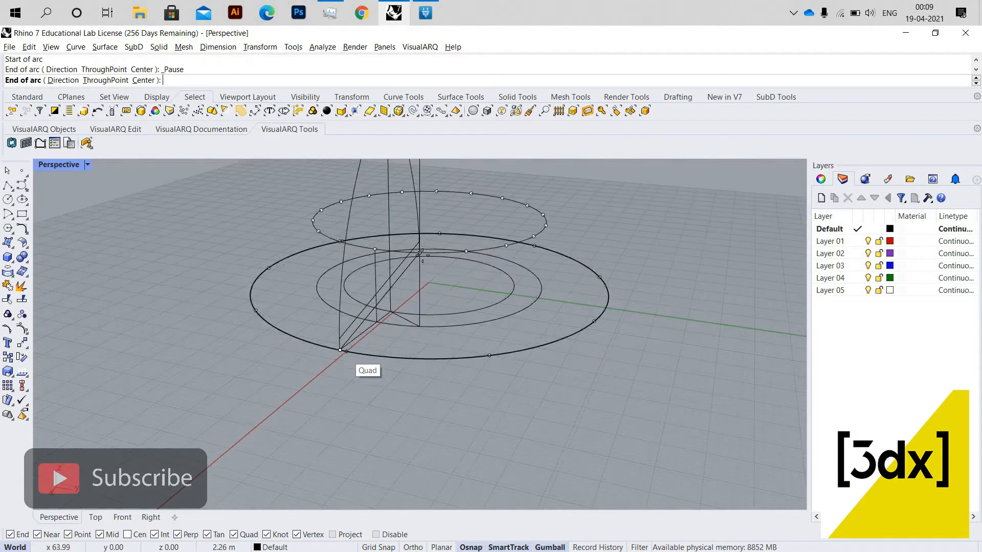
scroll(424, 262, "up", 4)
left_click(422, 262)
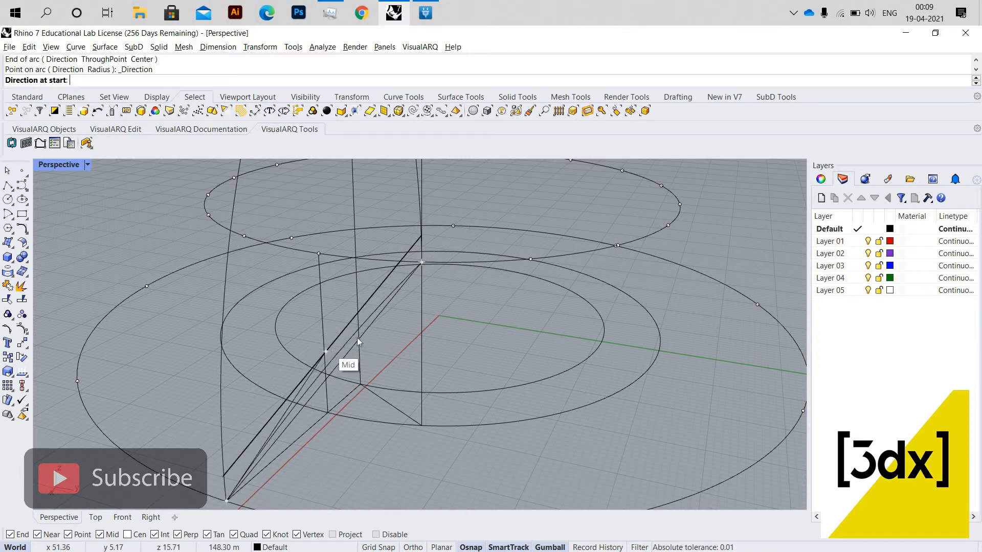
left_click(357, 338)
Step: Delete the straight slanted line and its raised copy beside the new arc
scroll(358, 351, "up", 3)
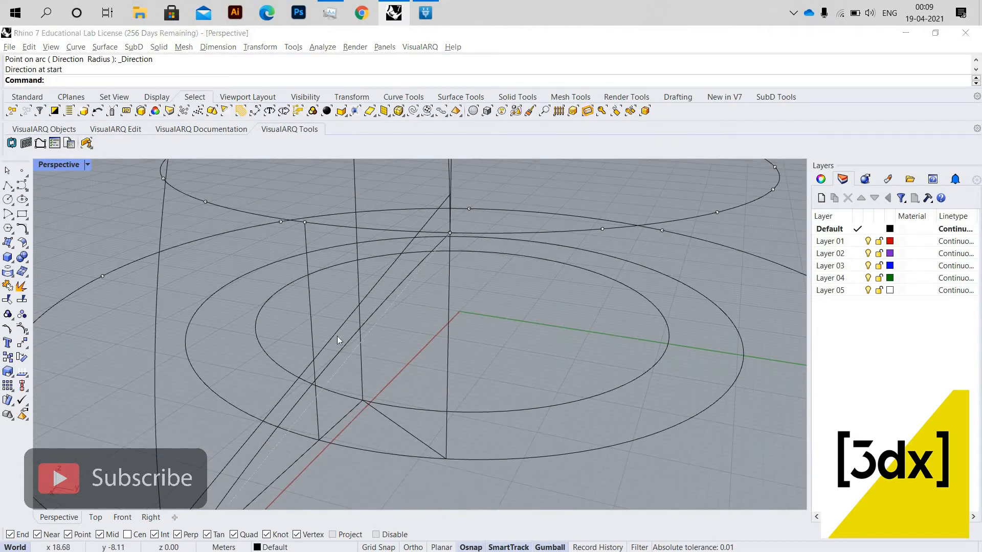
left_click(337, 340)
key("Return")
key("Delete")
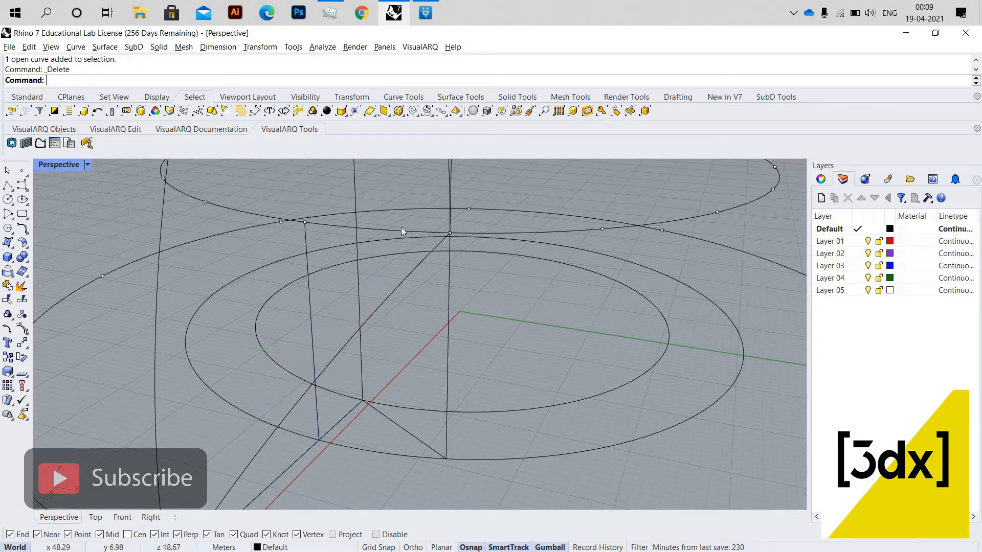
Step: Delete the copied line at the topmost circle and the construction line running from its outer end to the middle circle
scroll(401, 227, "down", 4)
right_click_drag(401, 227, 411, 179)
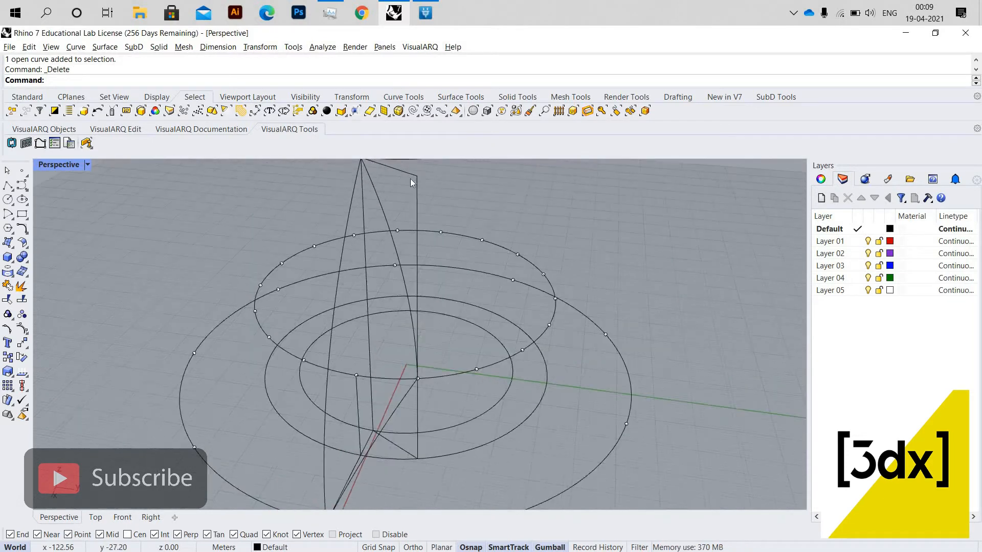
left_click(415, 176)
key("Delete")
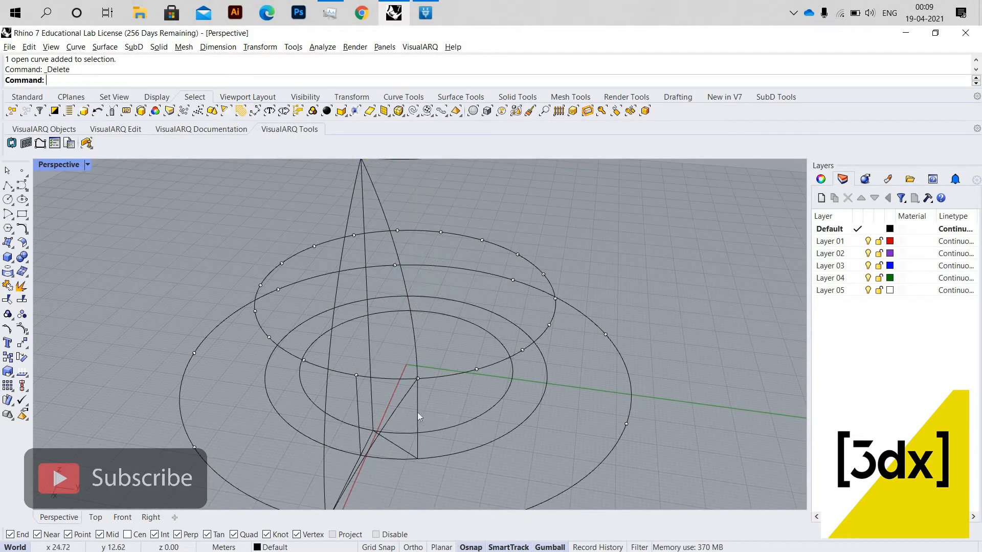
Step: Delete the short vertical line below the arcs' meeting point and the slanted ground line at its foot
left_click(417, 412)
key("Delete")
left_click(404, 448)
key("Delete")
left_click(404, 449)
key("Delete")
Step: Create a Patch surface from the two tall arcs and the lower arc joining the outer and middle circles, using the default spans
scroll(409, 418, "down", 4)
right_click_drag(417, 393, 402, 378)
right_click_drag(401, 262, 437, 244)
scroll(480, 248, "up", 3)
left_click(437, 245)
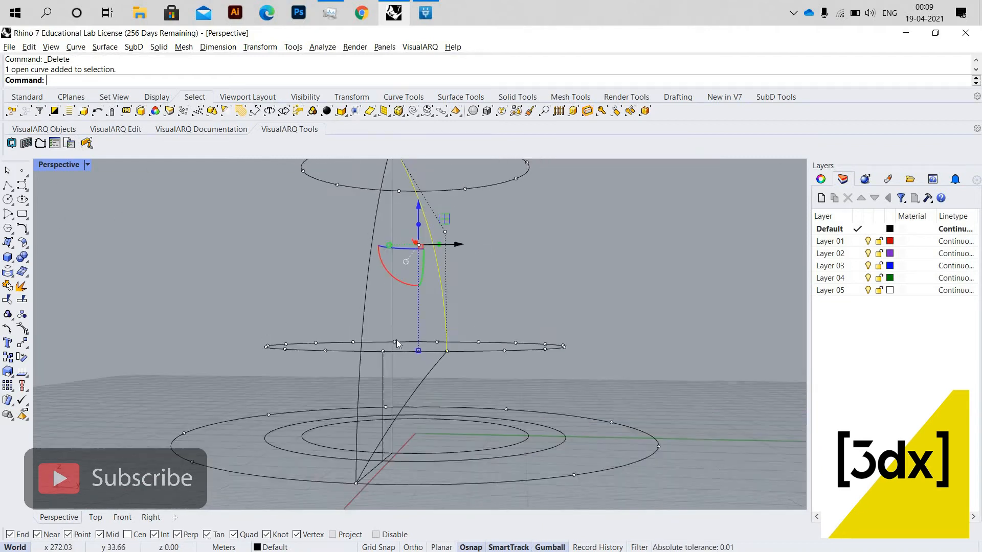
scroll(389, 340, "down", 3)
left_click(378, 335, "shift")
right_click_drag(405, 385, 406, 366)
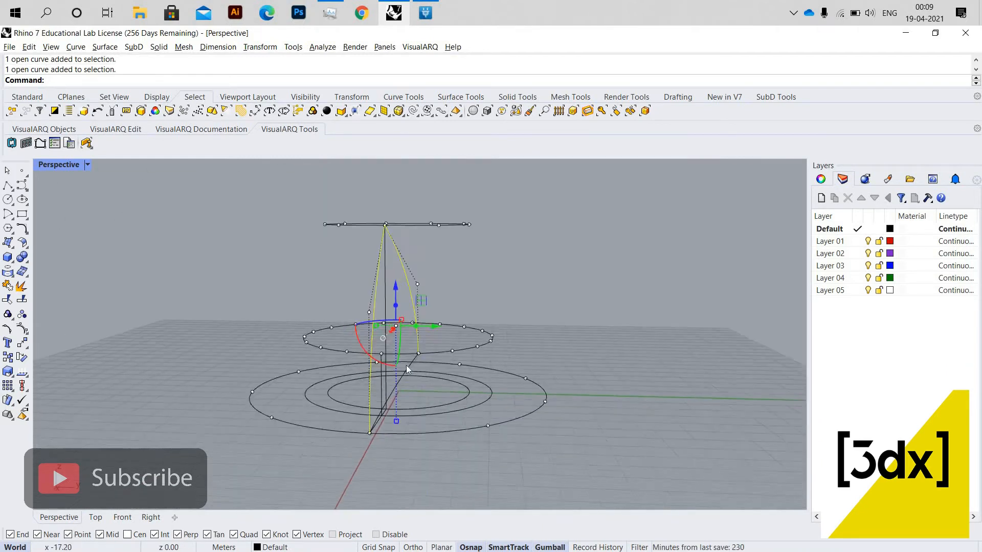
scroll(406, 365, "up", 2)
left_click(407, 366, "shift")
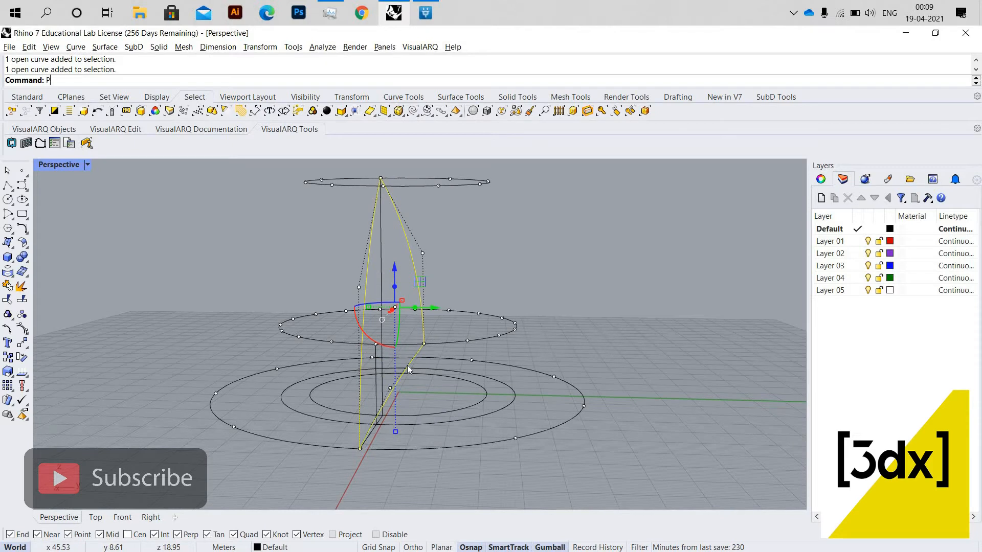
type("Patch")
key("Return")
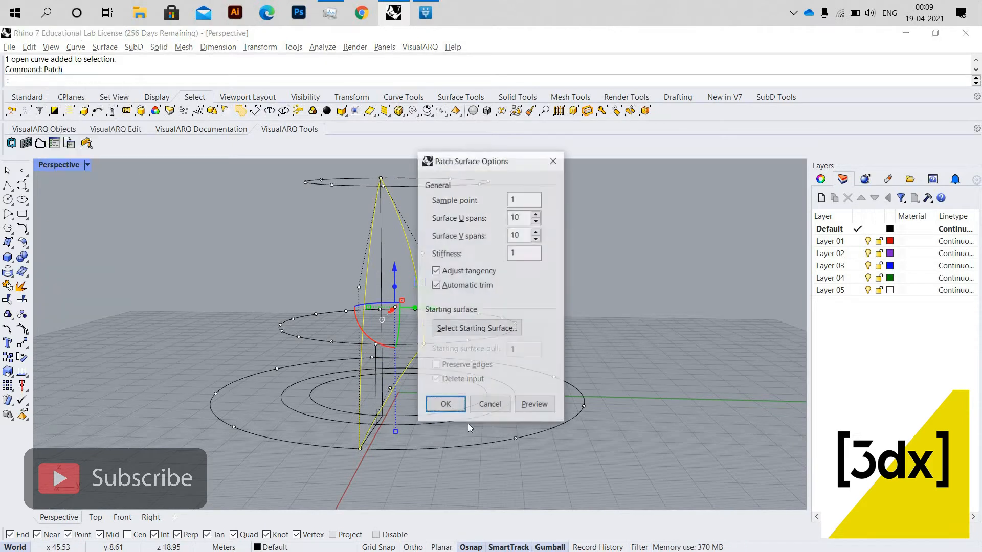
left_click(439, 406)
right_click_drag(647, 347, 537, 424)
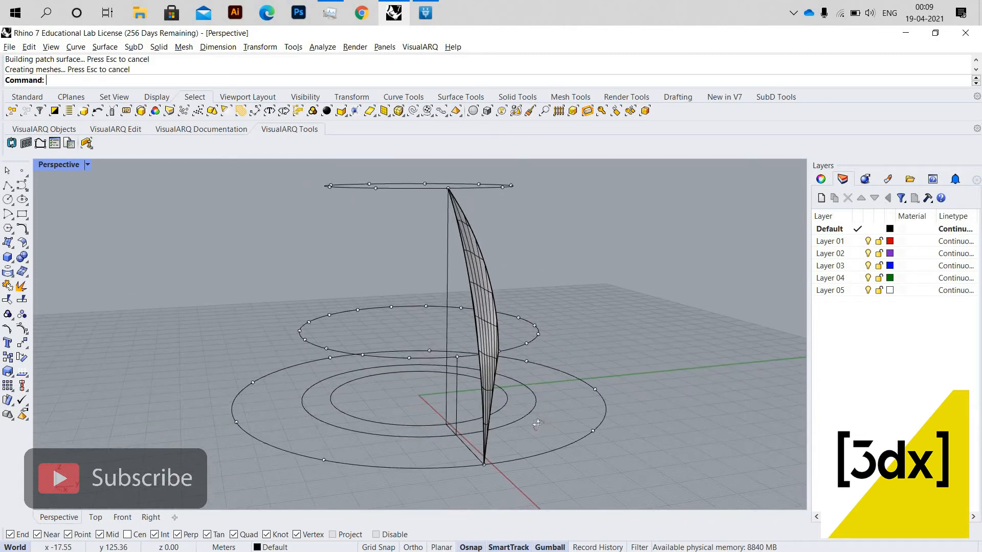
Step: Mirror a copy of the patch surface across the ground construction line, starting the mirror plane at the surface's foot on the outer circle
right_click_drag(431, 344, 381, 333)
left_click(439, 381)
scroll(433, 367, "down", 4)
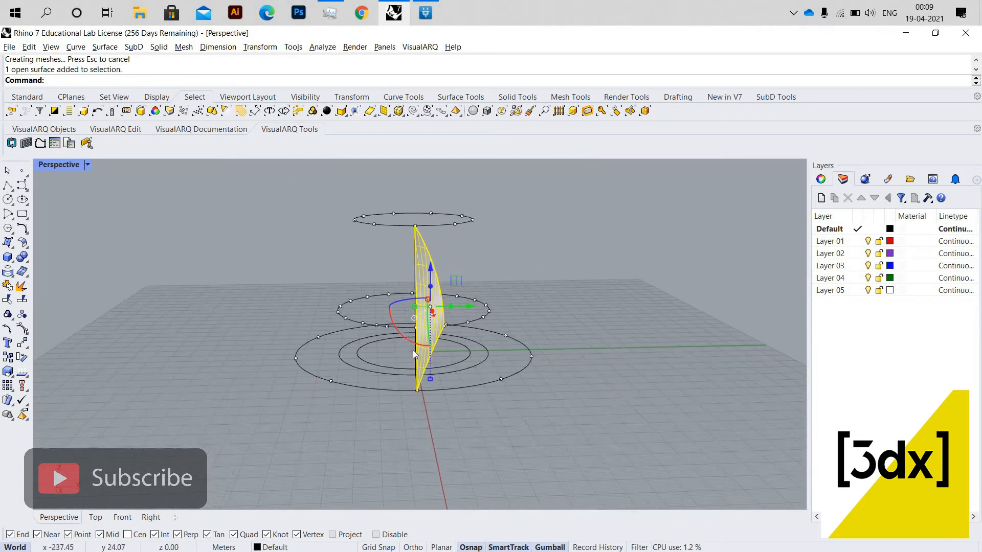
scroll(432, 366, "up", 6)
scroll(432, 366, "up", 2)
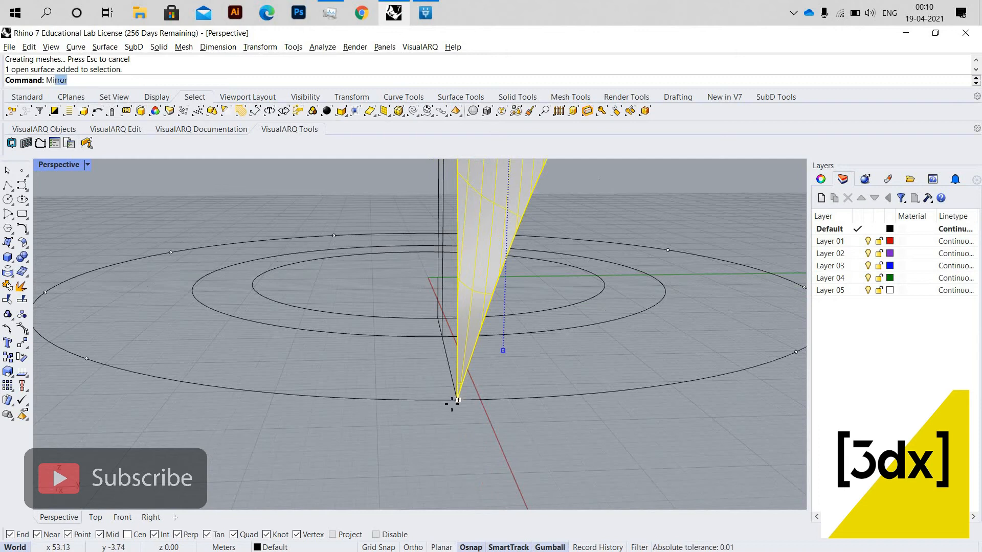
key("Return")
left_click(435, 357)
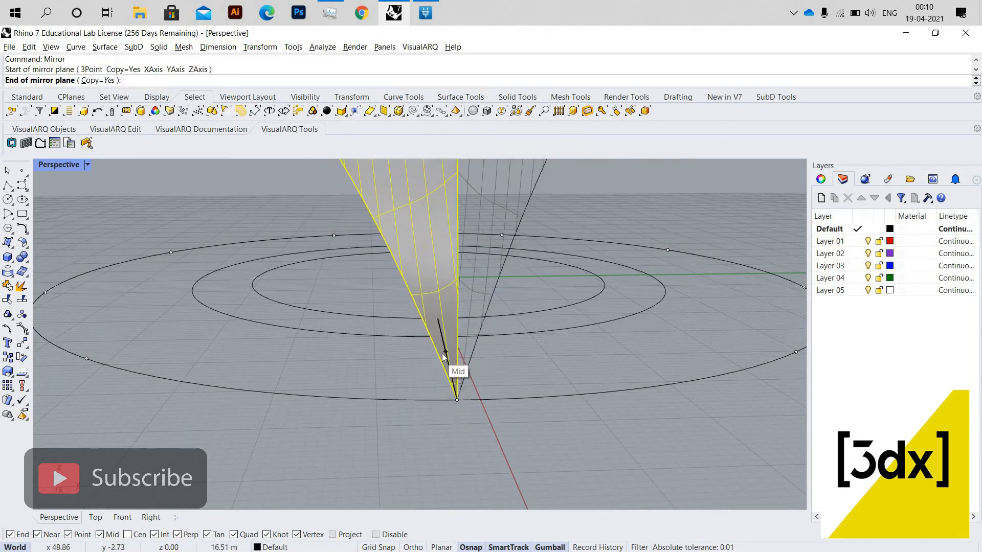
left_click(444, 300)
scroll(450, 286, "down", 3)
key("Escape")
right_click_drag(455, 270, 447, 306)
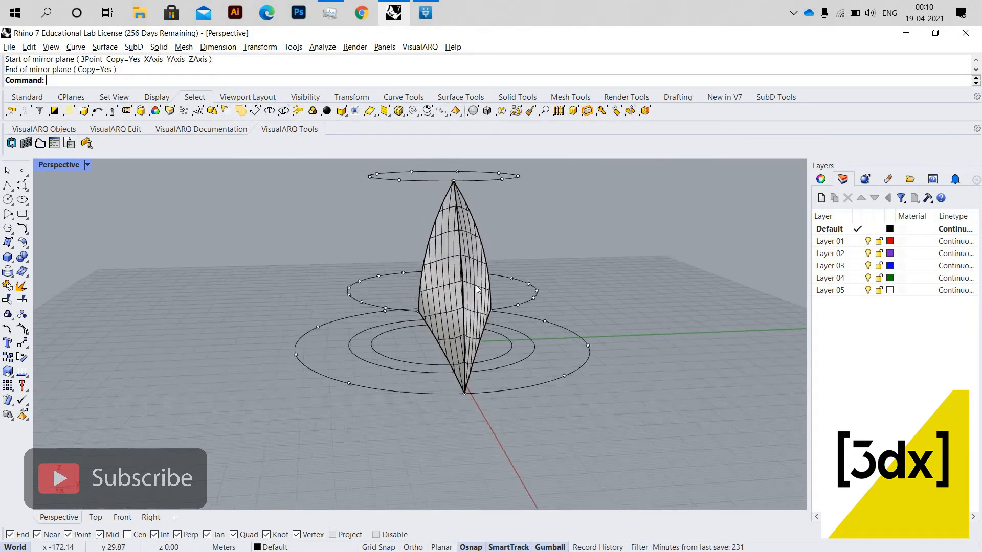
Step: Try to join the patch surface and its mirrored copy
scroll(447, 306, "up", 4)
left_click(425, 306)
left_click(426, 306, "shift")
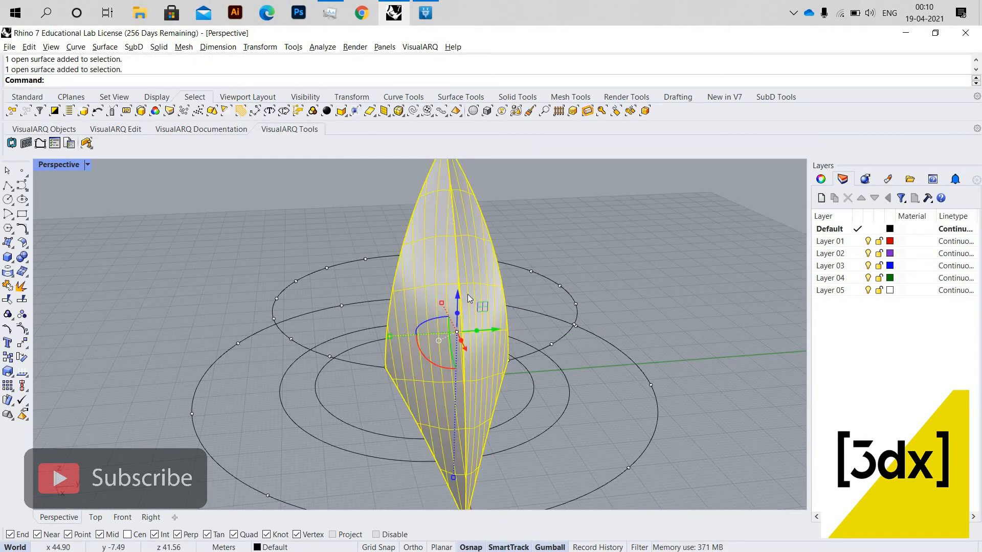
key("ctrl+j")
left_click(453, 307)
key("Escape")
scroll(471, 313, "down", 4)
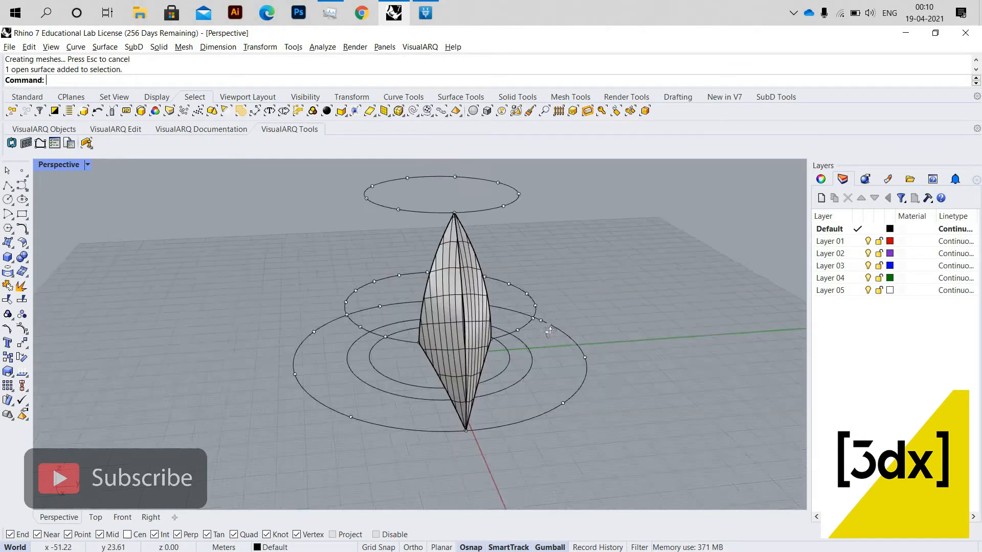
Step: Draw a line from the ground construction line's end on the innermost circle to the origin at 0,0
right_click_drag(472, 313, 418, 345)
scroll(455, 318, "up", 4)
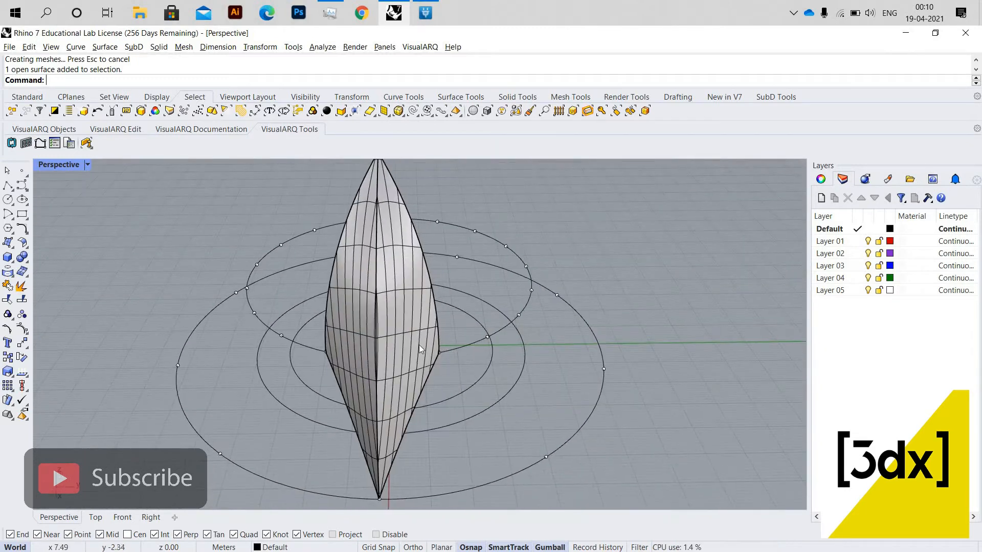
left_click(419, 345)
scroll(472, 364, "down", 5)
right_click_drag(533, 366, 482, 475)
scroll(455, 259, "up", 5)
left_click(504, 404)
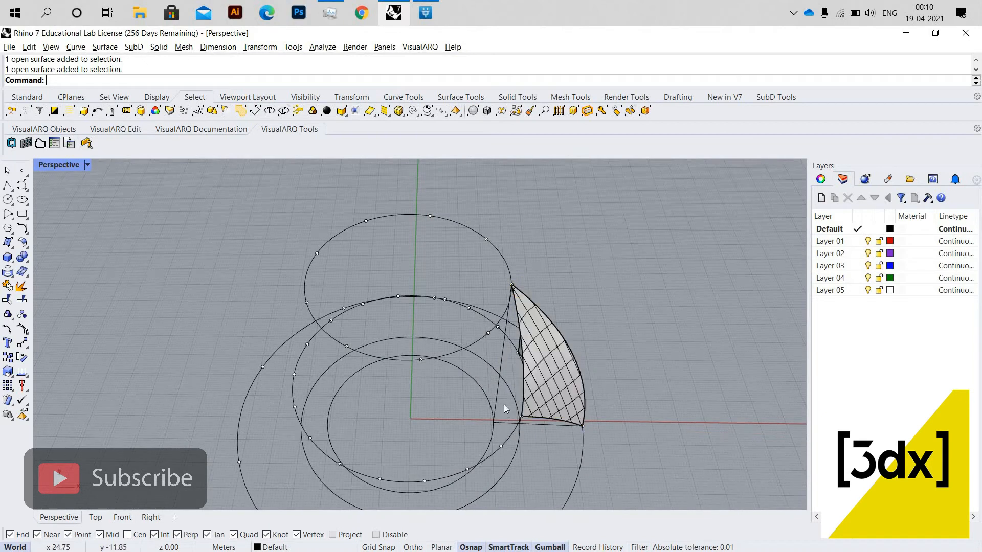
scroll(505, 404, "up", 5)
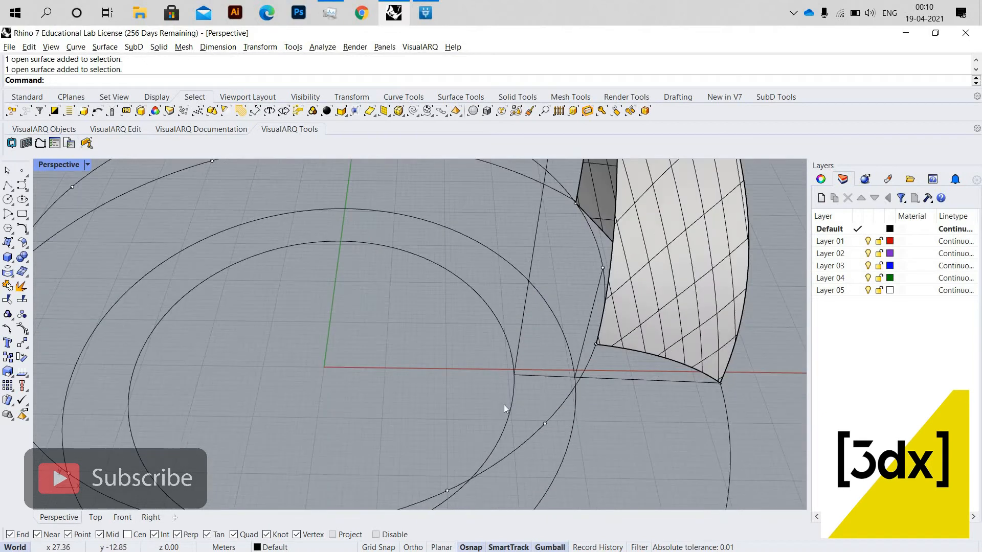
key("Return")
left_click(515, 375)
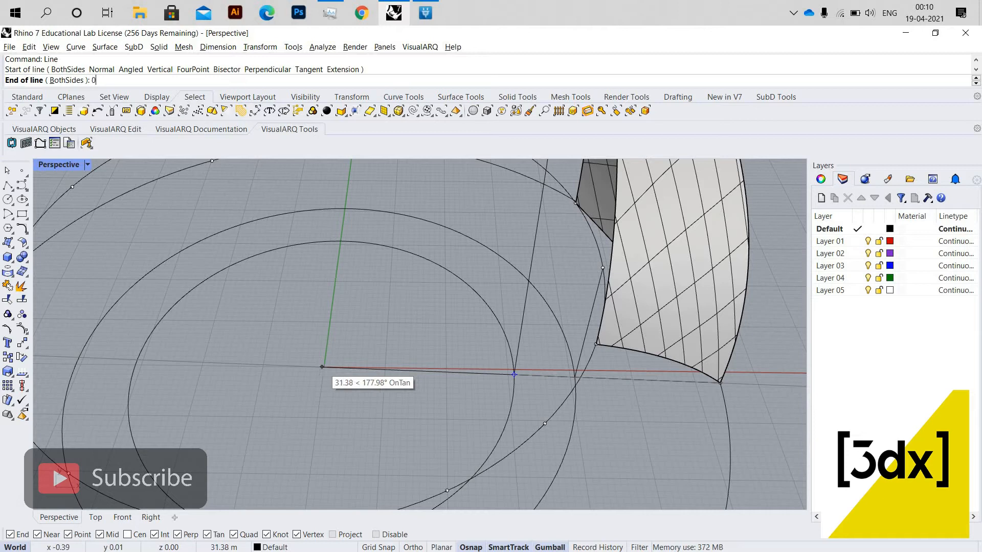
type("0,0")
key("Return")
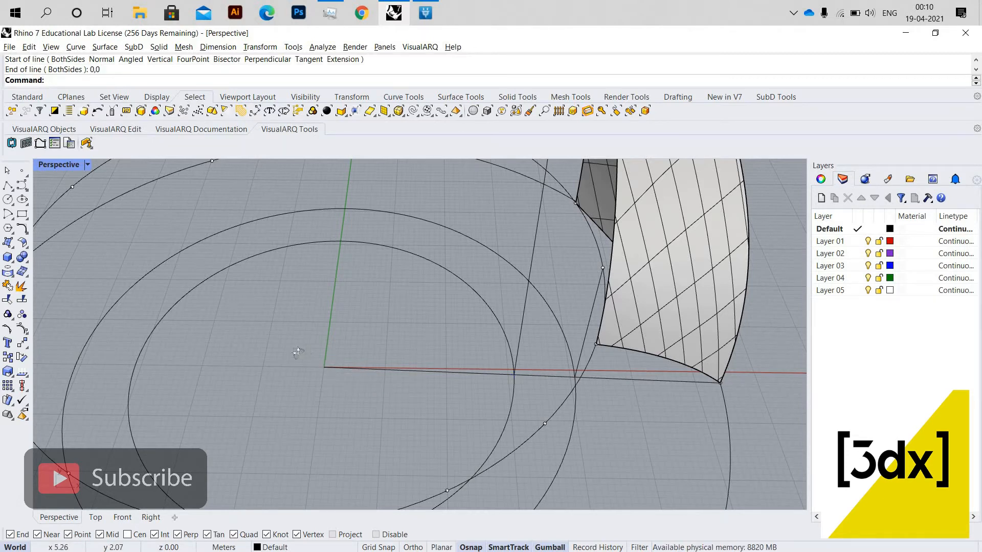
Step: Polar array both halves of the petal around the origin with 9 items over 360 degrees
scroll(302, 340, "down", 6)
mouse_move(446, 355)
right_mouse_down()
mouse_move(401, 335)
mouse_move(435, 343)
right_mouse_up()
scroll(486, 330, "up", 2)
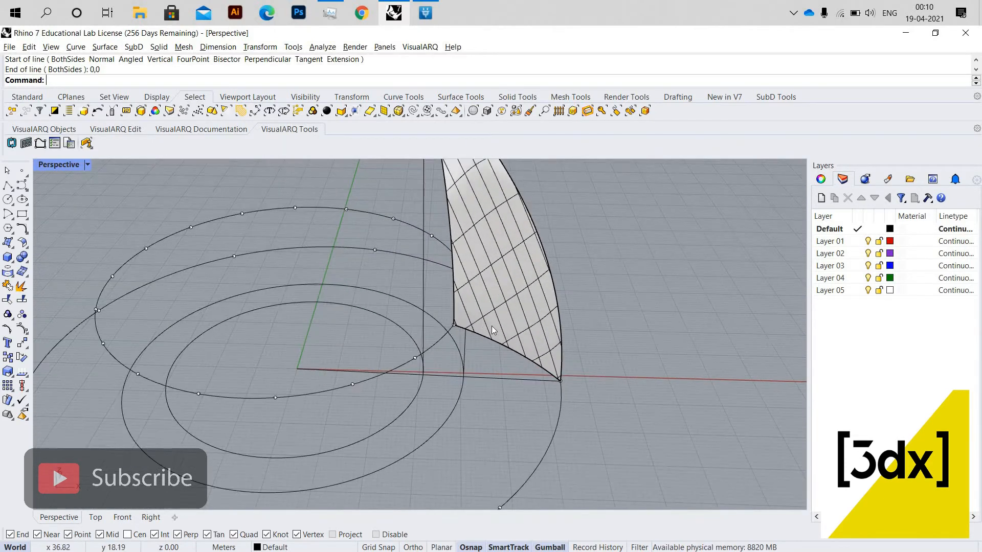
right_click_drag(492, 330, 345, 361)
left_click(516, 296)
left_click(387, 343, "shift")
right_click_drag(457, 351, 511, 317)
right_click_drag(415, 373, 491, 358)
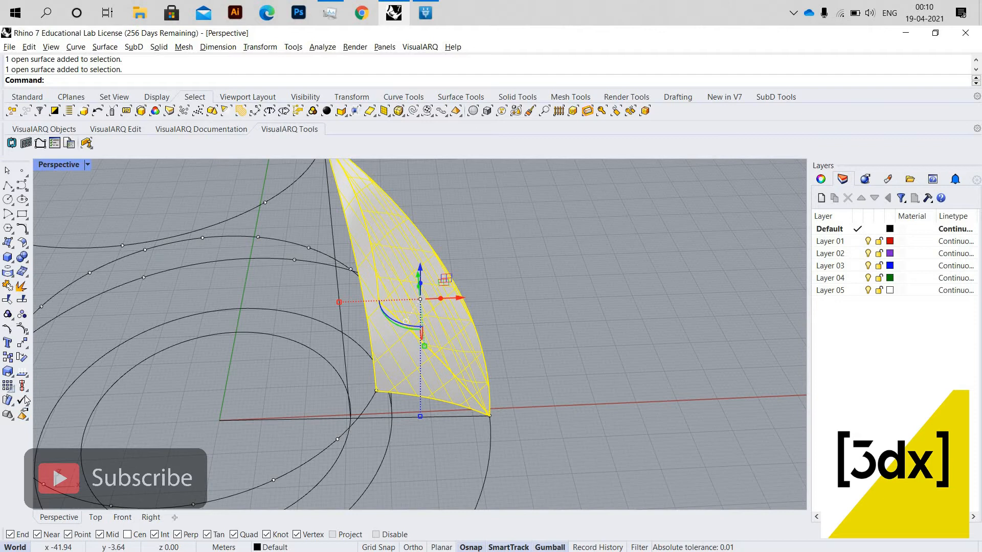
left_click(11, 389)
left_click(37, 391)
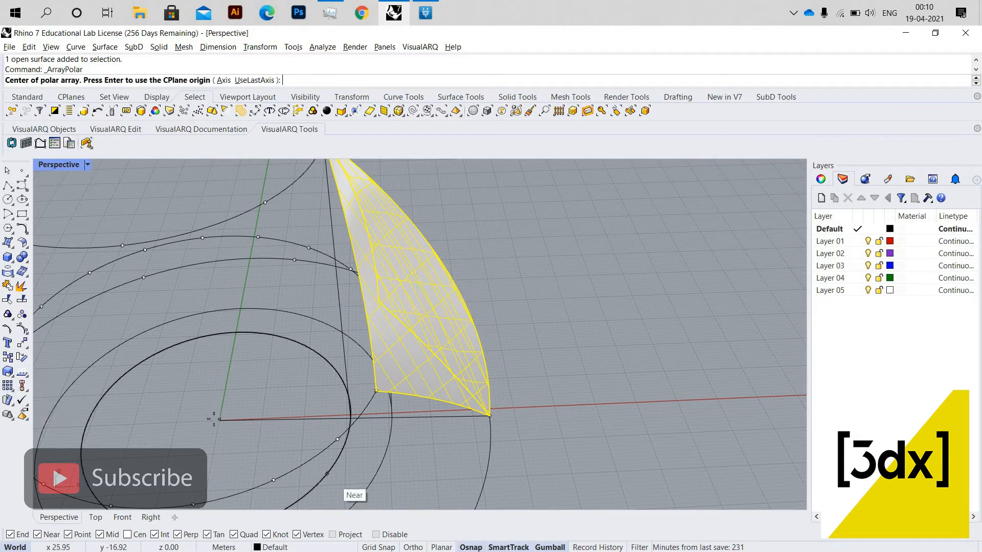
left_click(400, 433)
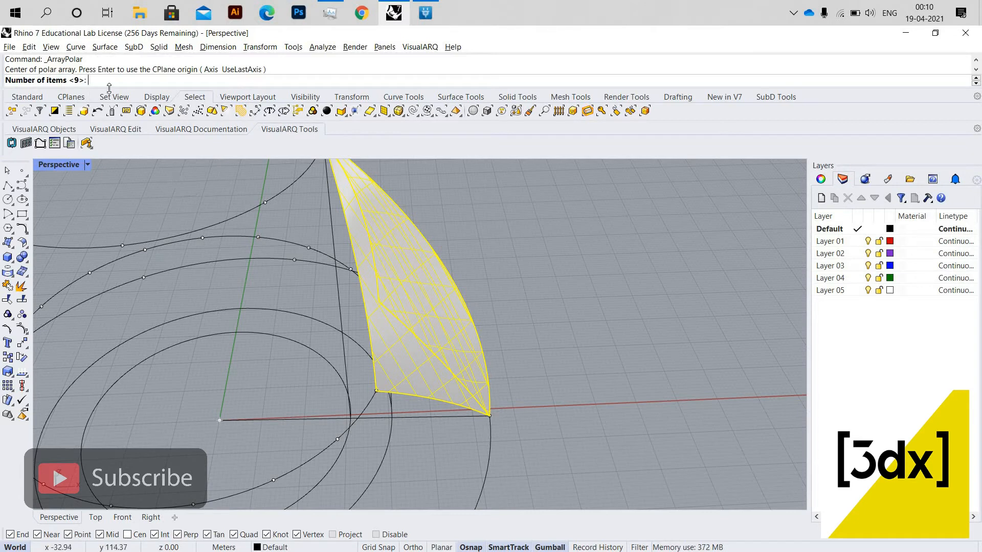
key("Return")
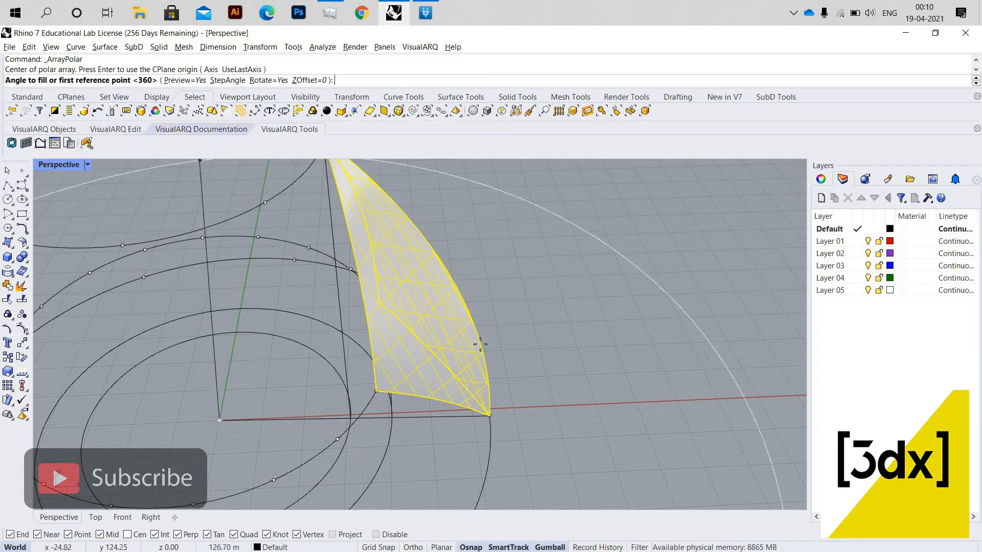
key("Return")
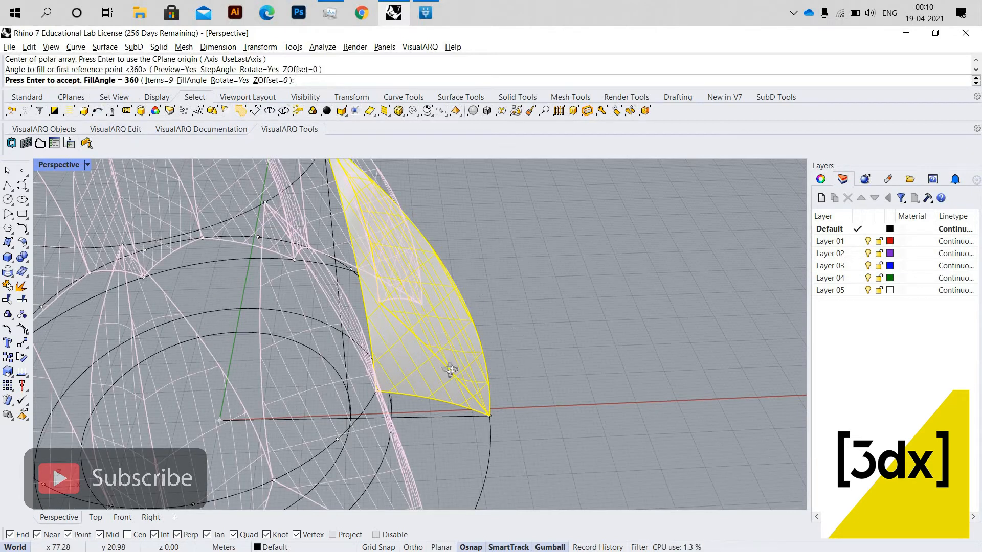
scroll(528, 349, "down", 5)
right_click_drag(379, 356, 410, 342)
key("Return")
right_click_drag(364, 303, 286, 261)
right_click_drag(550, 372, 312, 305)
left_click(568, 372)
scroll(409, 283, "up", 4)
left_click(388, 304)
left_click(383, 309, "shift")
left_click(453, 343, "shift")
right_click_drag(440, 333, 381, 312)
left_click(435, 328, "shift")
left_click(503, 334, "shift")
left_click(476, 330, "shift")
scroll(511, 335, "down", 4)
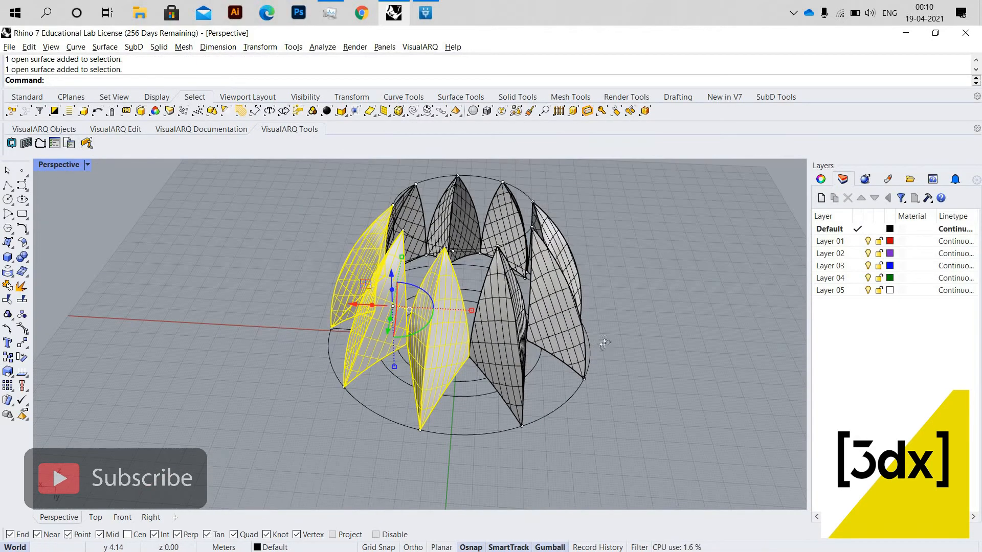
right_click_drag(602, 344, 461, 352)
left_click(568, 360)
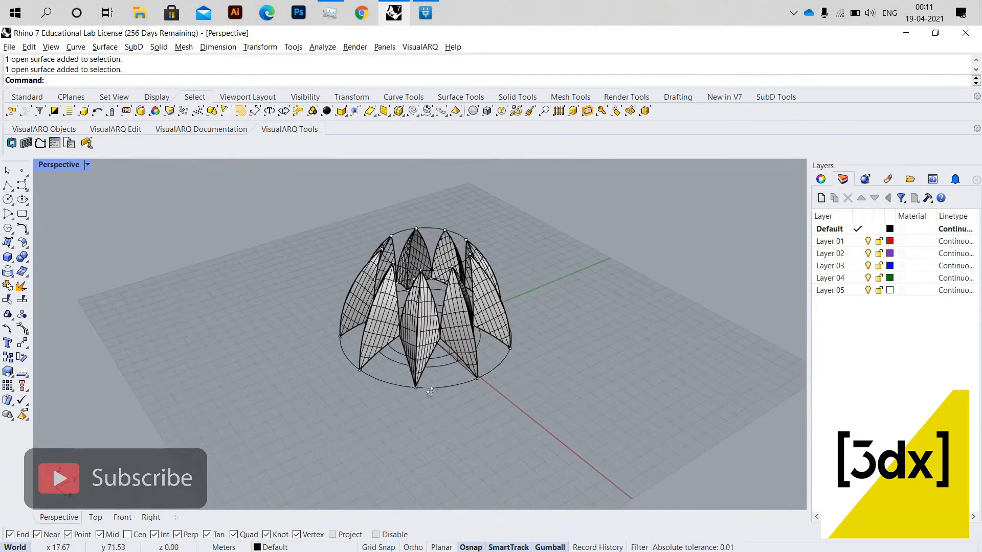
Step: Move the innermost ground circle, its radial line to the origin and the topmost circle along the X axis, clear of the petal ring
scroll(454, 355, "up", 5)
scroll(454, 355, "down", 5)
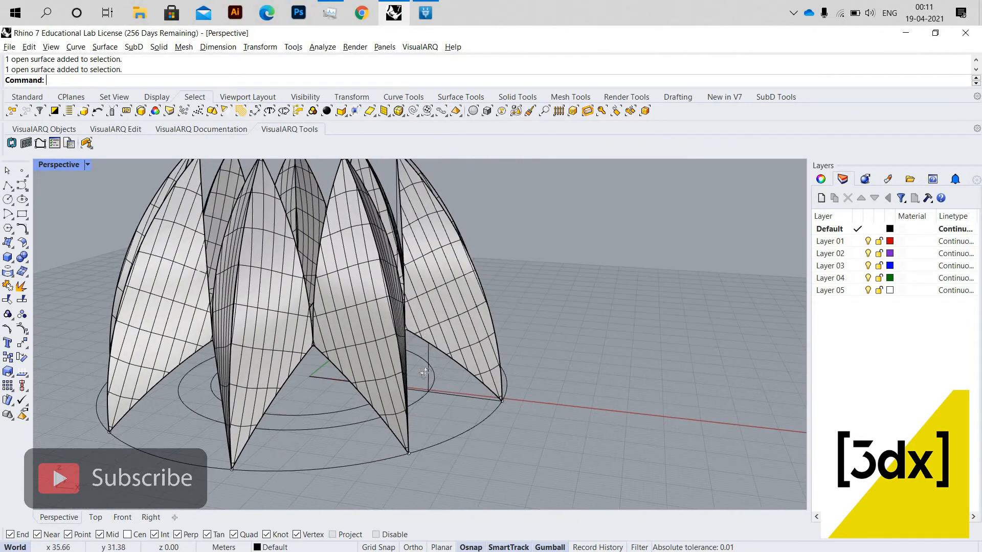
scroll(422, 417, "down", 3)
right_click_drag(423, 416, 399, 340)
scroll(451, 336, "up", 3)
right_click_drag(491, 319, 441, 375)
scroll(443, 377, "up", 4)
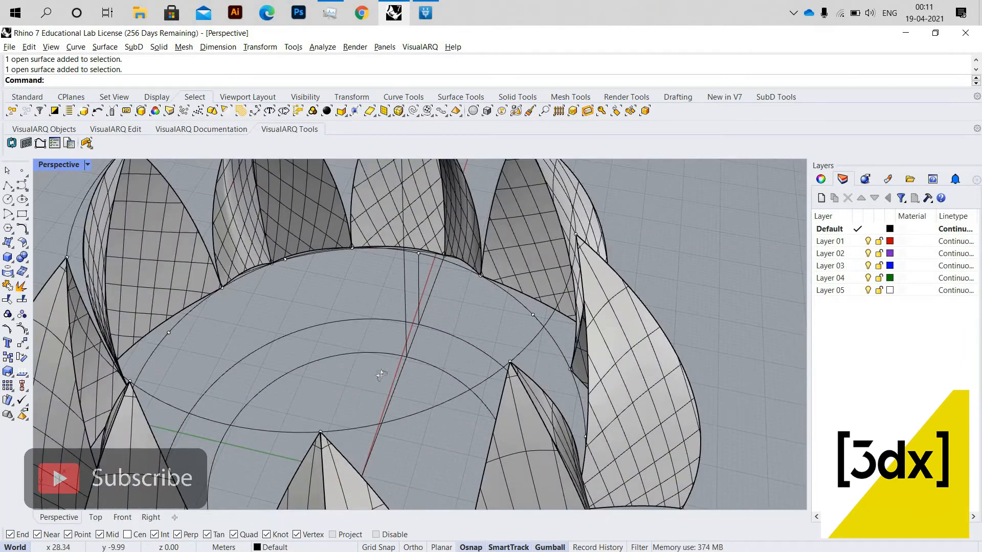
left_click(342, 358)
right_click_drag(342, 358, 369, 311)
scroll(350, 353, "down", 5)
scroll(353, 342, "up", 5)
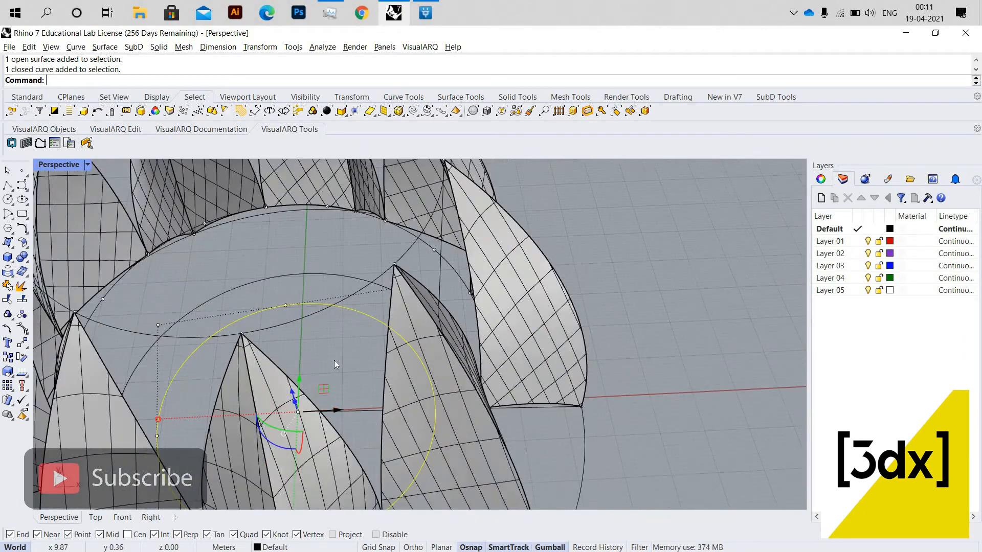
scroll(339, 396, "up", 5)
left_click(372, 408, "shift")
scroll(368, 404, "down", 6)
left_click(368, 348, "shift")
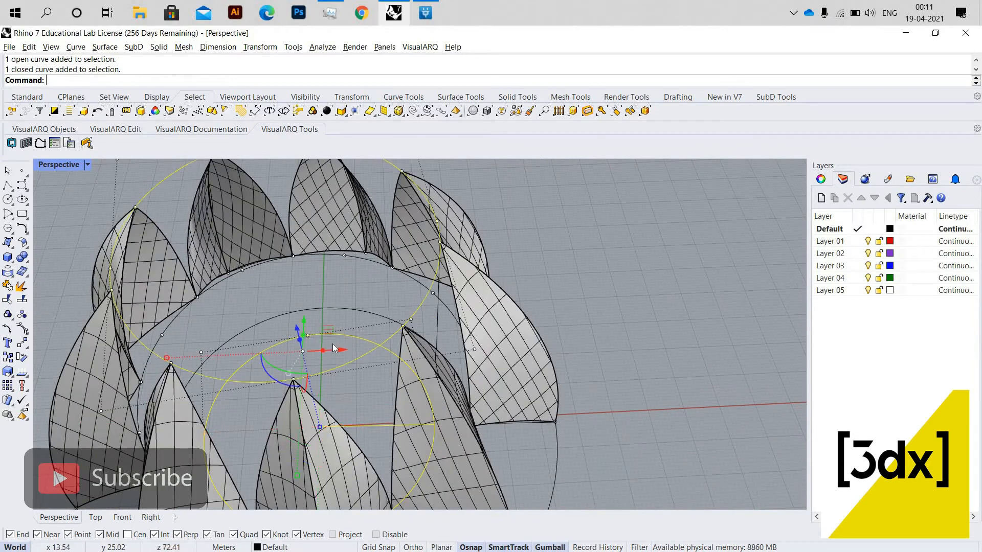
scroll(337, 352, "down", 5)
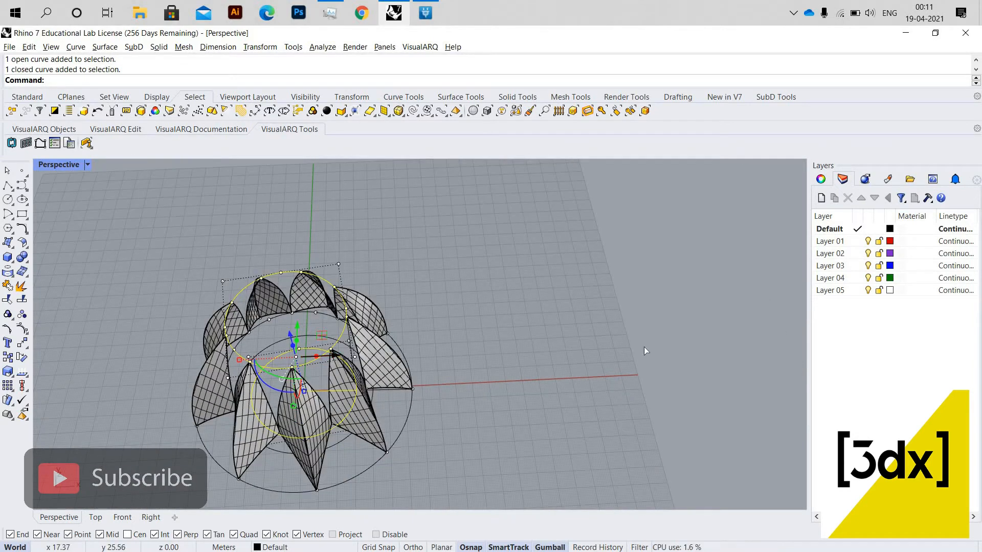
left_click_drag(335, 356, 643, 347)
scroll(537, 358, "down", 5)
right_click_drag(566, 370, 496, 335)
left_click(570, 406)
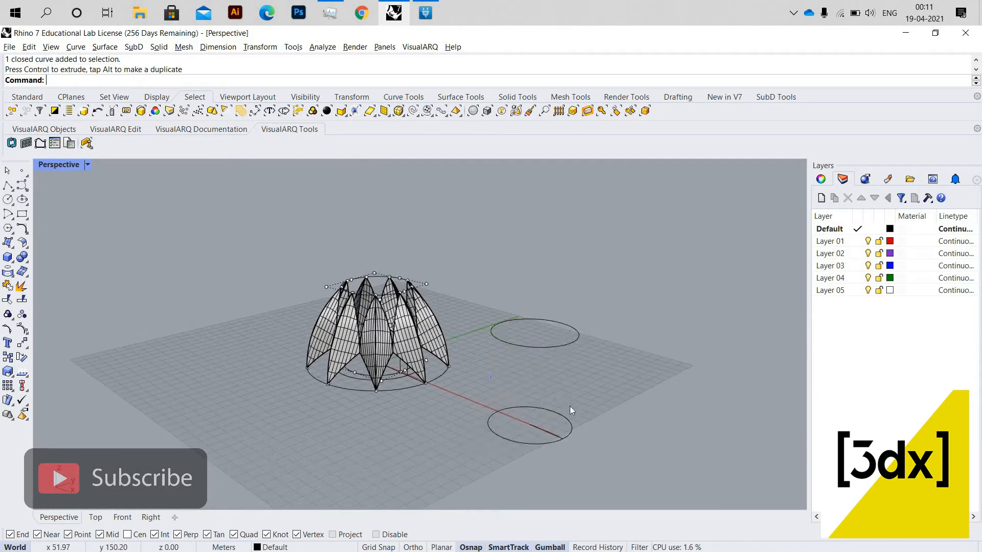
Step: Offset the moved ground circle inward by 9.79119 m
scroll(611, 441, "up", 5)
left_click(613, 443)
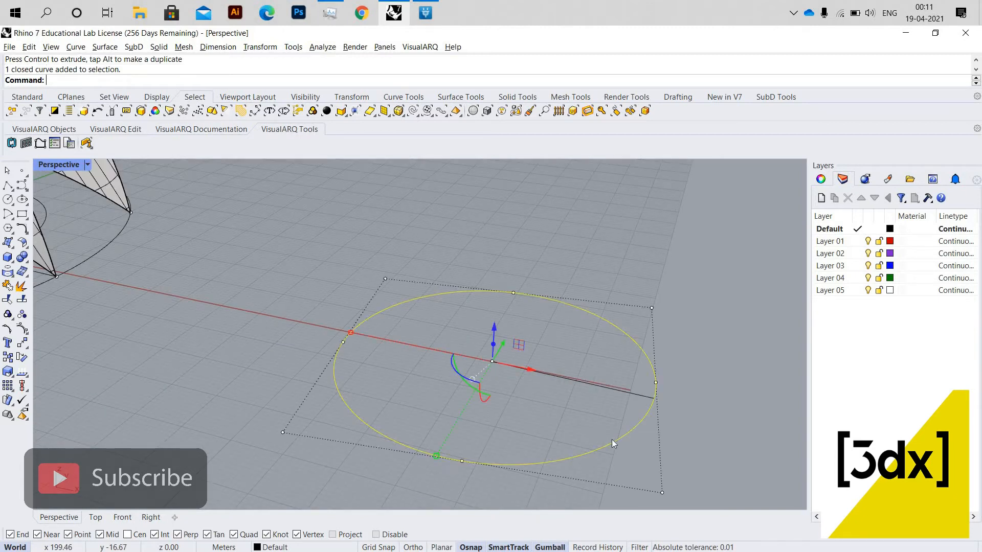
type("ffset")
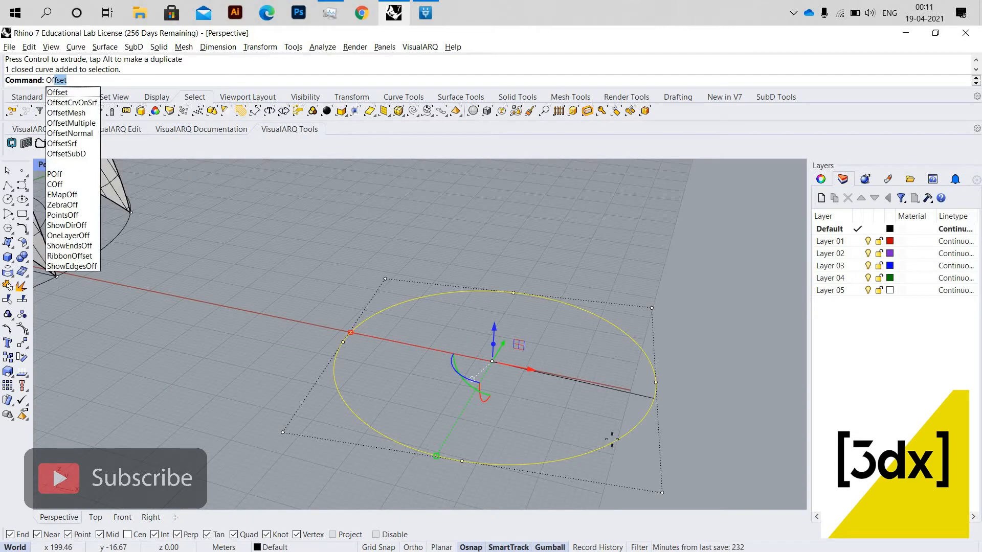
key("Return")
left_click(577, 408)
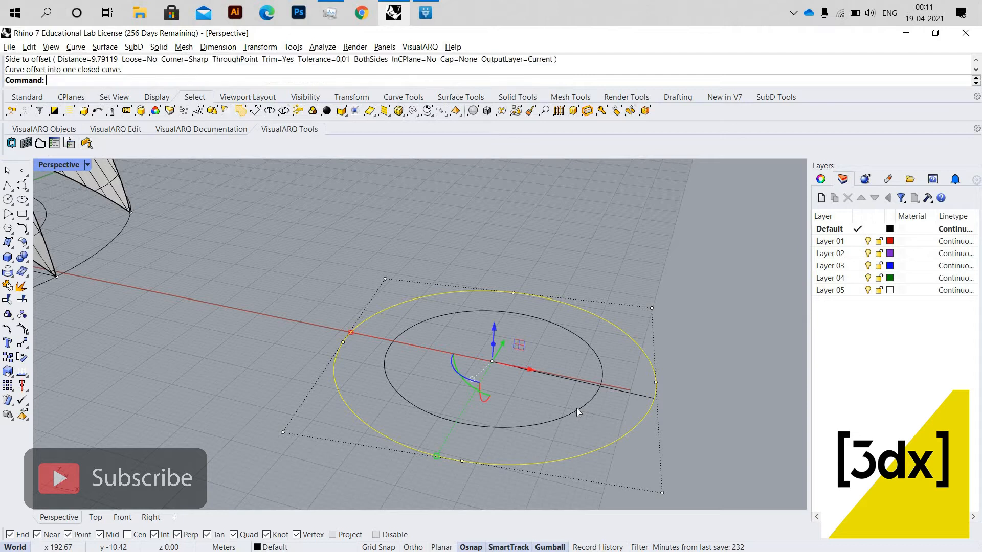
Step: Offset the inner ground circle inward by 5.28378 m
key("Return")
left_click(575, 411)
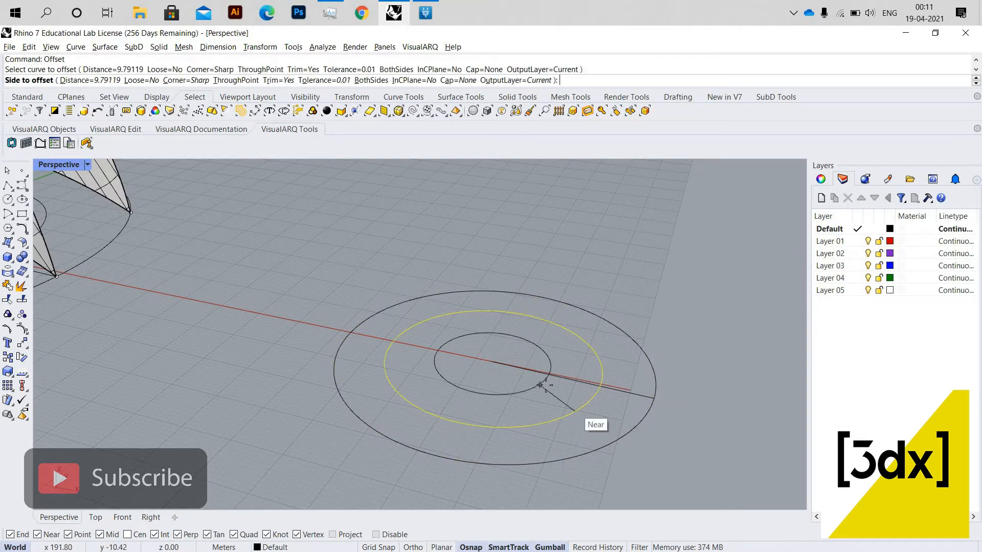
type("d")
key("Return")
scroll(548, 398, "up", 5)
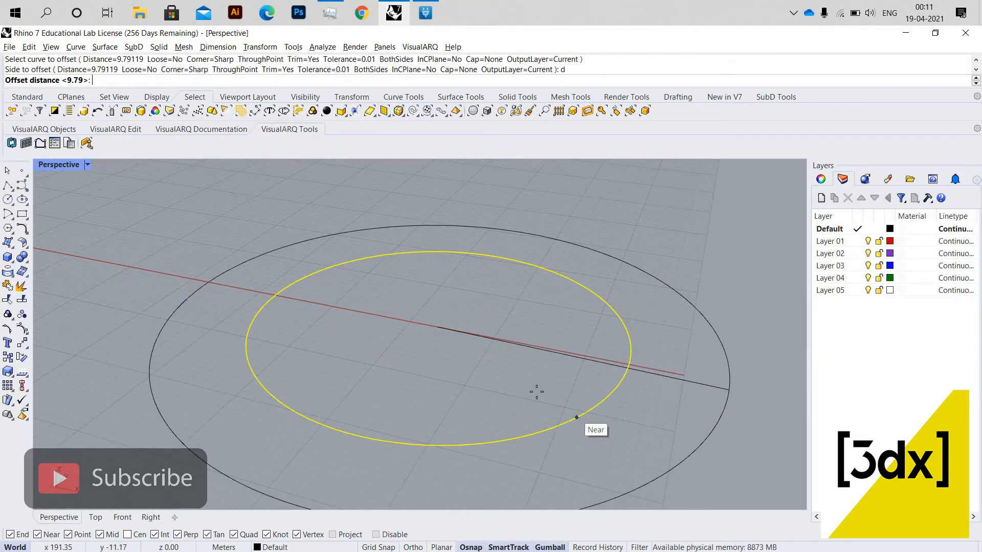
left_click(537, 394)
left_click(536, 392)
left_click(560, 408)
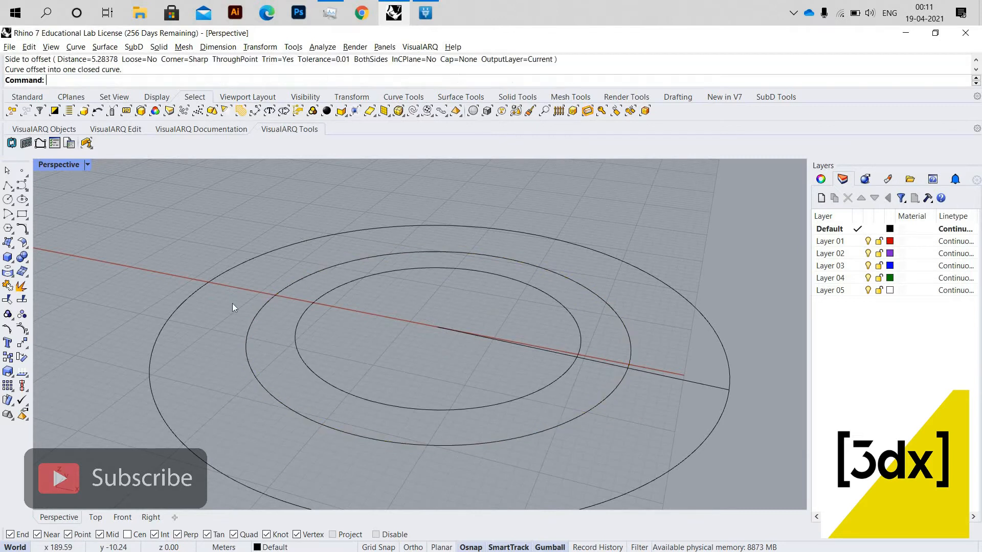
Step: Delete the raised circle above the moved ground circles
scroll(236, 281, "down", 5)
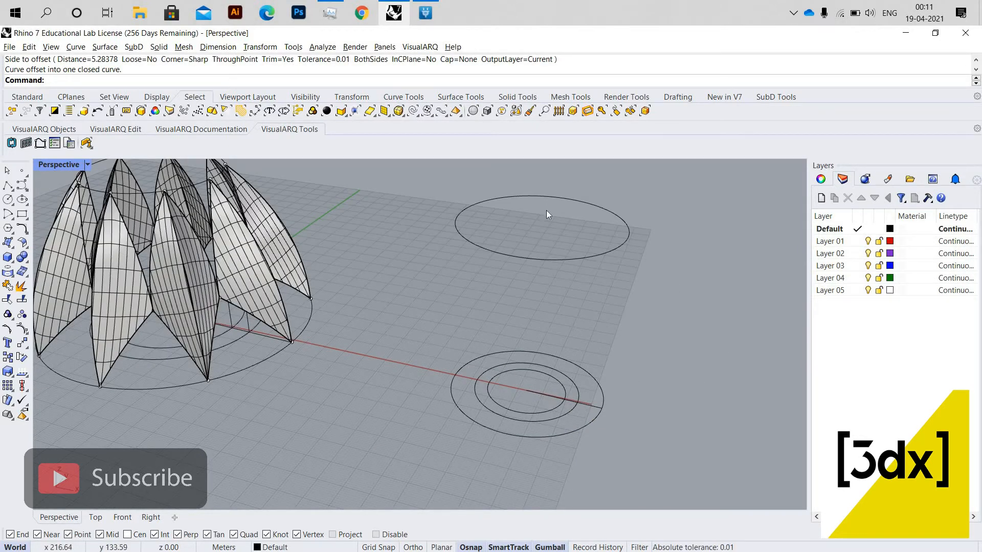
left_click(545, 198)
scroll(588, 311, "down", 3)
key("Delete")
scroll(603, 358, "up", 4)
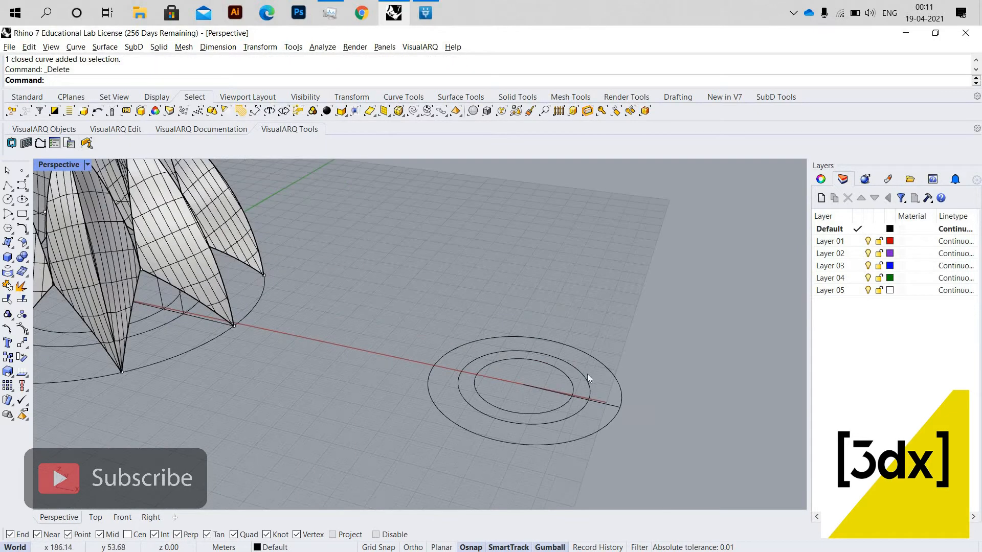
Step: Copy the two inner offset circles vertically to about 27 m above the ground
scroll(583, 375, "down", 3)
scroll(581, 376, "up", 4)
left_click(582, 376)
scroll(575, 373, "down", 2)
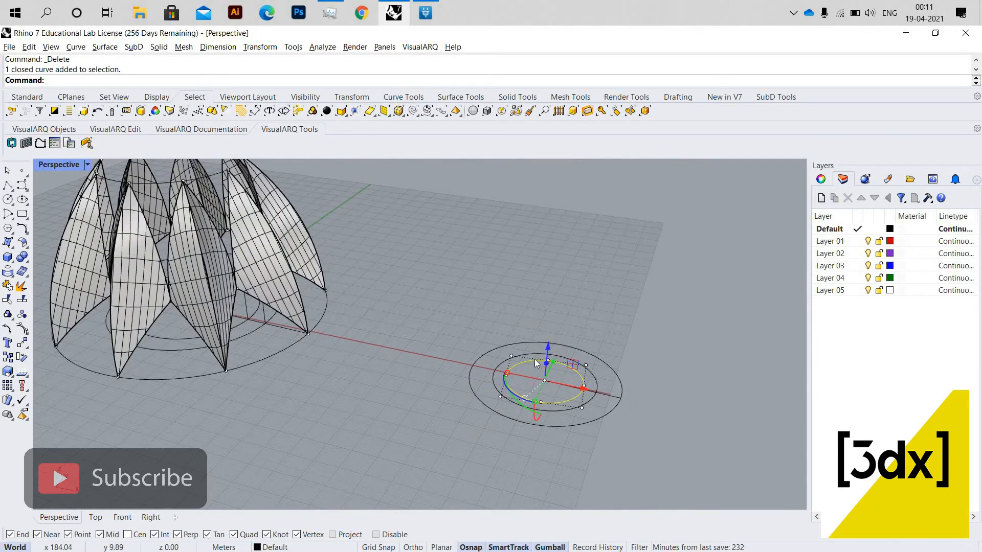
scroll(622, 383, "up", 4)
left_click(557, 353, "shift")
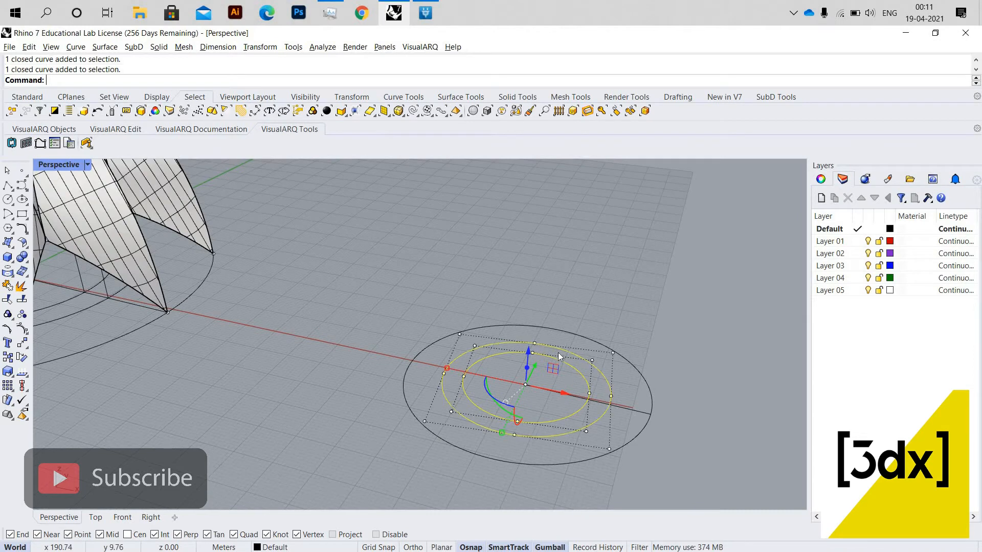
left_click_drag(528, 348, 538, 255)
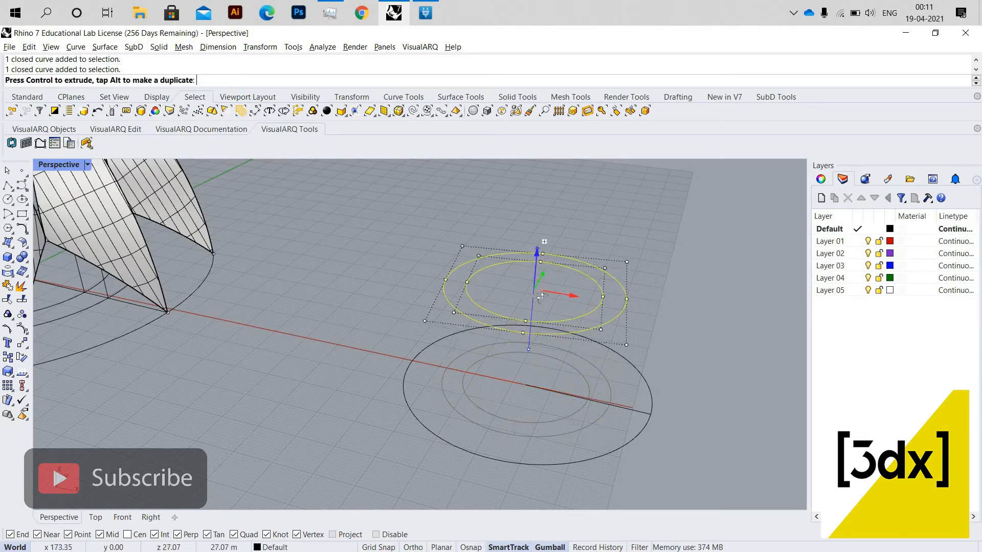
scroll(578, 265, "down", 2)
scroll(562, 286, "up", 3)
Step: Lower the larger raised circle so it sits below the smaller one
left_click(493, 244)
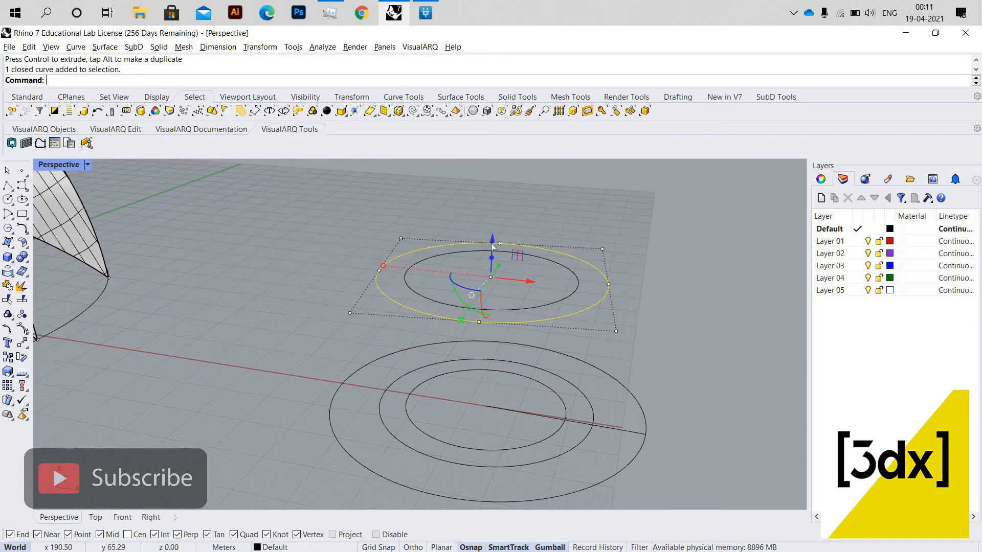
left_click_drag(492, 268, 492, 295)
right_click_drag(513, 238, 526, 260)
scroll(533, 272, "down", 4)
scroll(545, 302, "down", 3)
scroll(545, 302, "up", 3)
Step: Raise the smaller copied circle to about 94 m above the ground
left_click(532, 302)
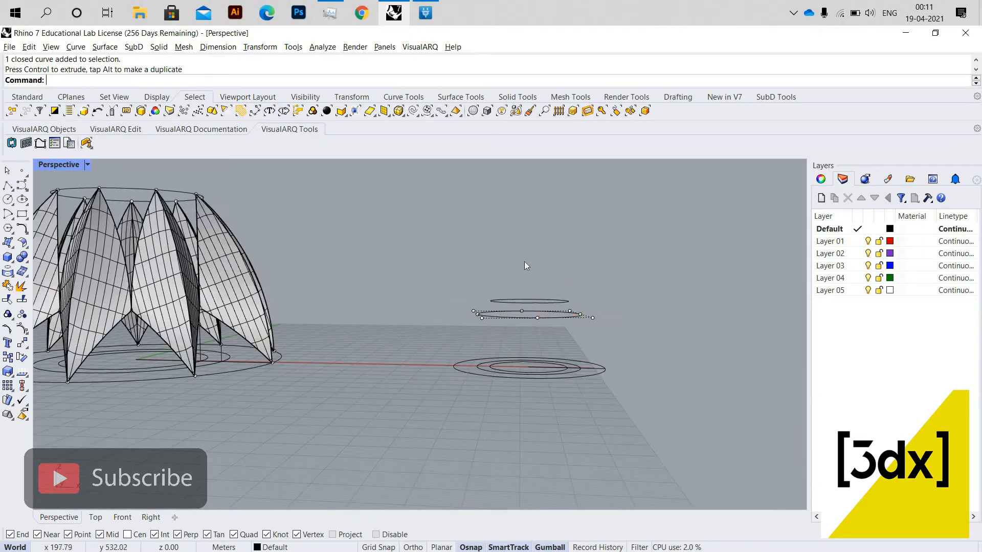
left_click_drag(530, 268, 532, 247)
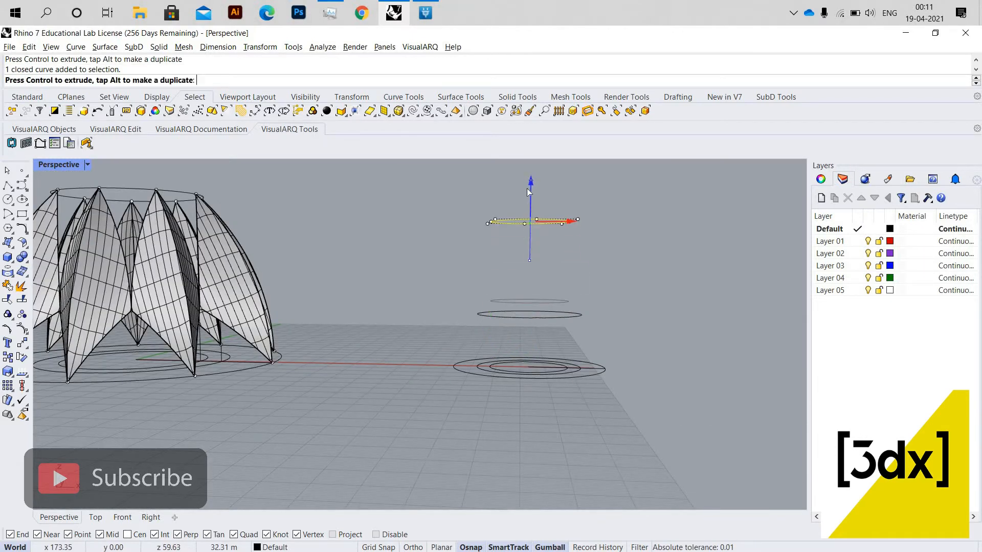
scroll(526, 176, "down", 4)
left_click_drag(528, 192, 527, 179)
scroll(547, 292, "up", 4)
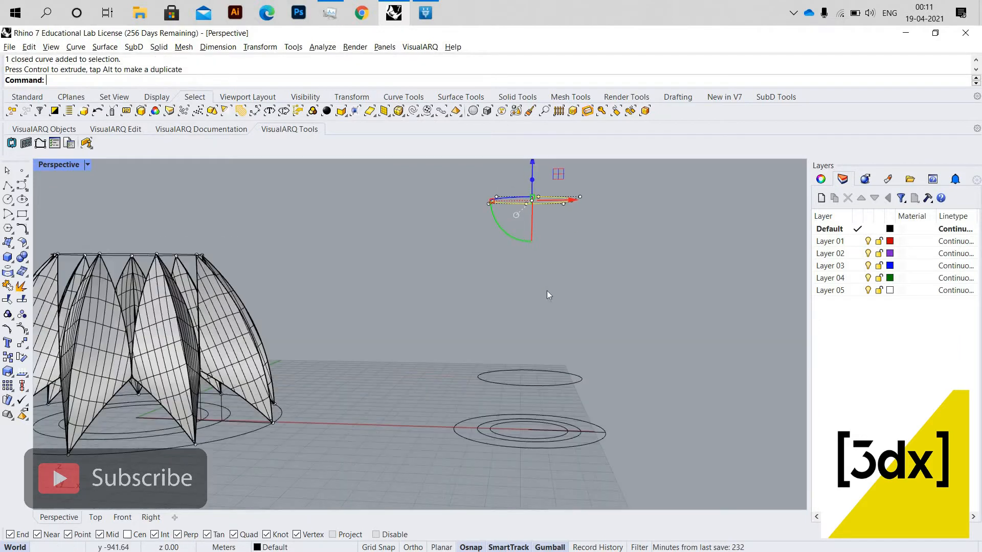
key("Escape")
Step: Adjust the larger raised circle's height in the Front view to about 33 m above the ground
double_click(57, 164)
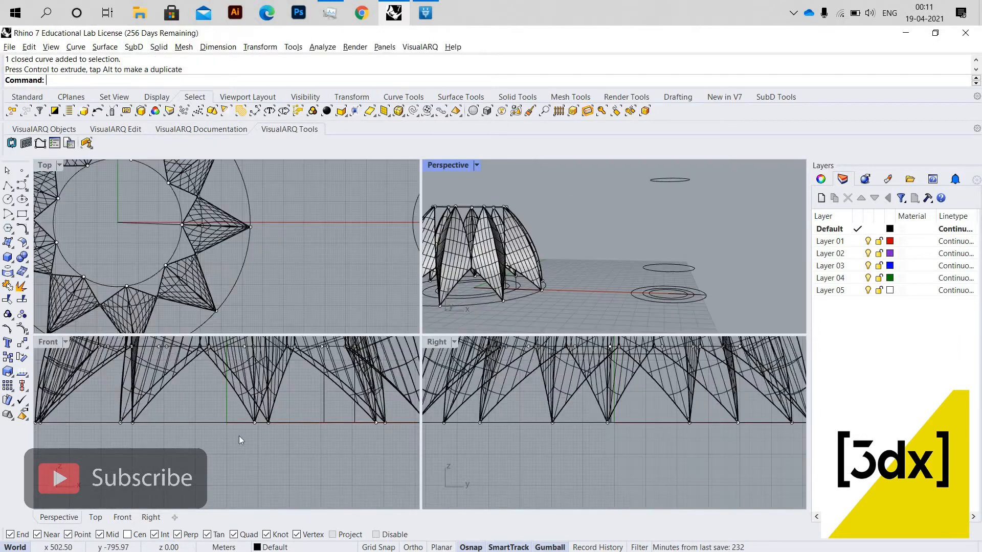
scroll(240, 434, "down", 8)
scroll(357, 428, "up", 3)
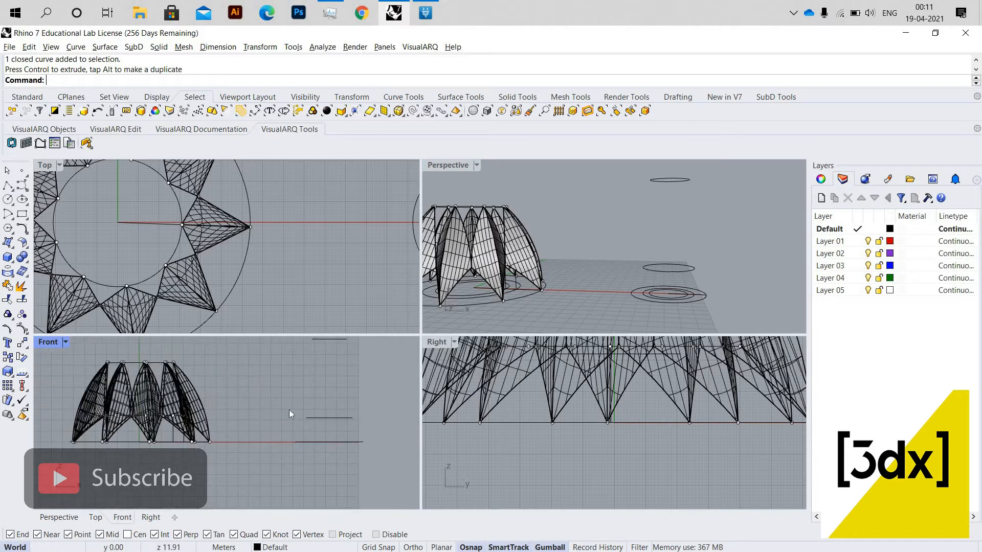
scroll(297, 411, "up", 3)
left_click(305, 426)
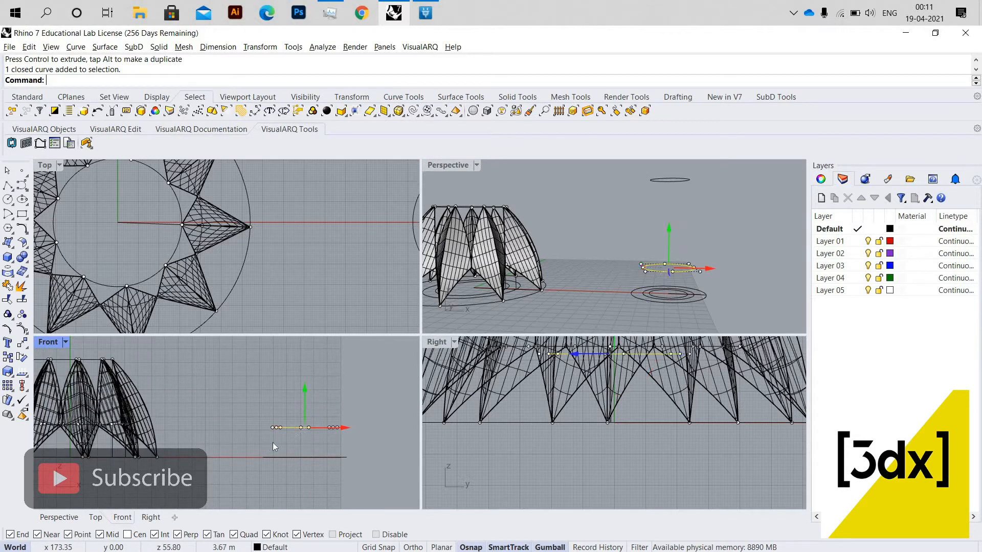
left_click_drag(305, 387, 305, 350)
scroll(258, 450, "down", 7)
scroll(281, 400, "up", 5)
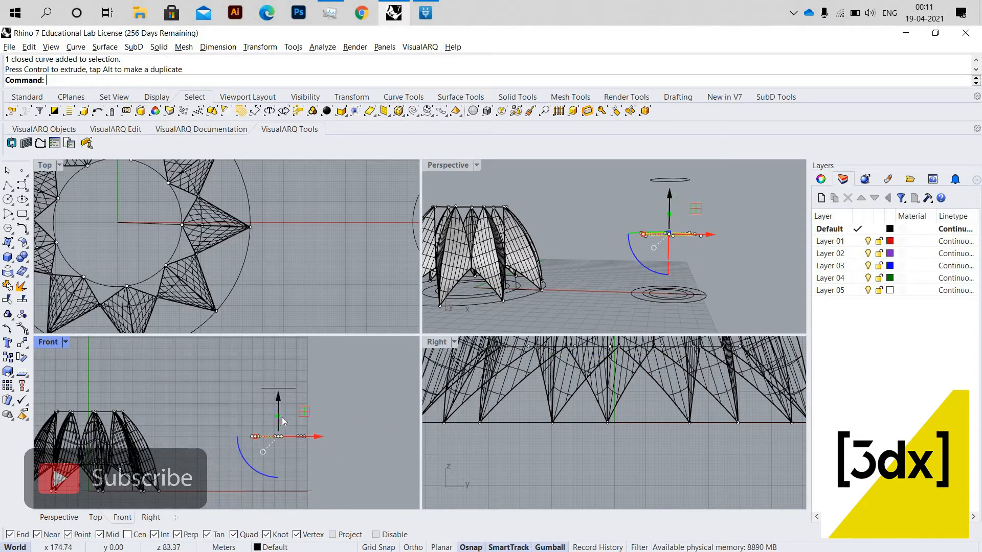
left_click_drag(278, 396, 330, 414)
left_click(344, 406)
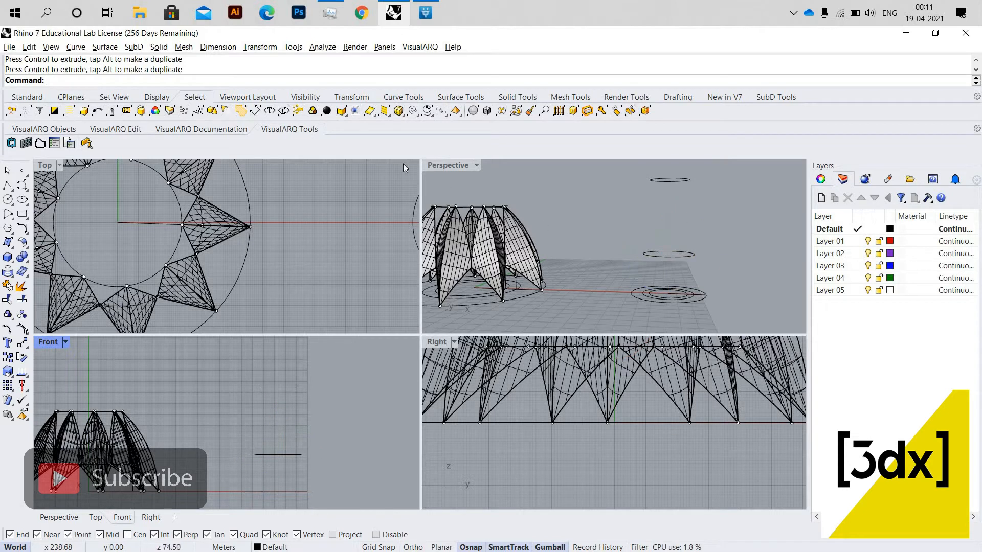
Step: Return to a full Perspective view and divide the topmost circle into 9 segments
double_click(437, 170)
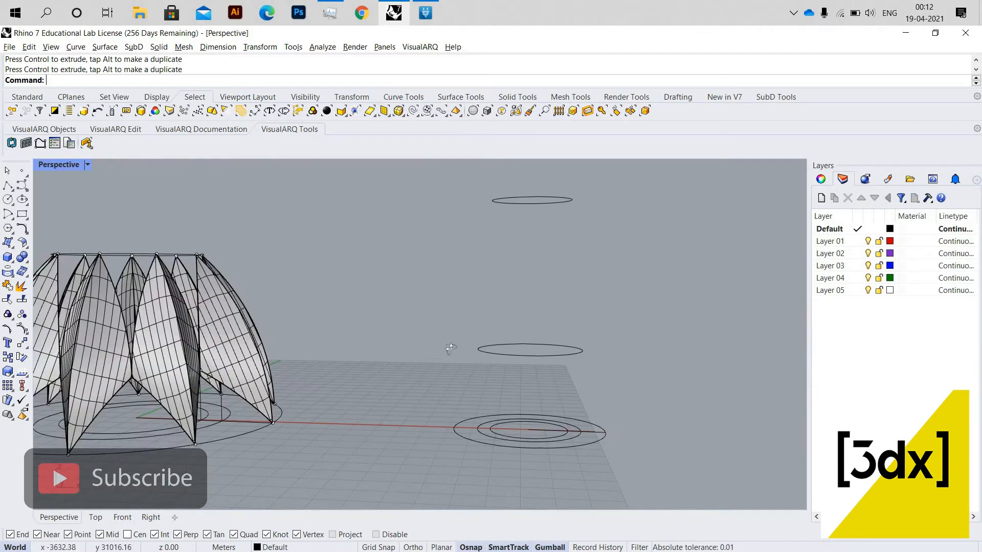
scroll(453, 351, "down", 3)
mouse_move(454, 354)
right_mouse_down()
mouse_move(520, 374)
mouse_move(461, 364)
right_mouse_up()
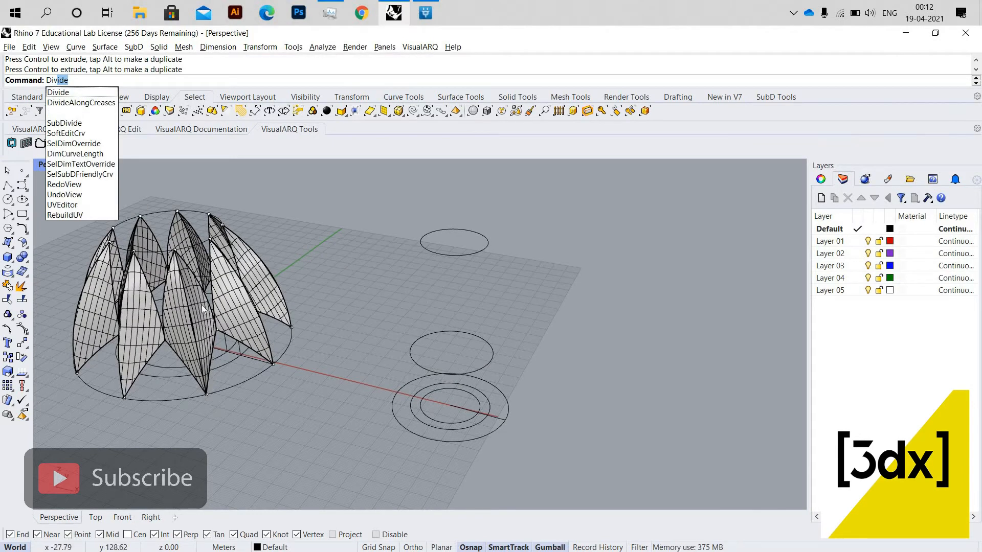
key("Return")
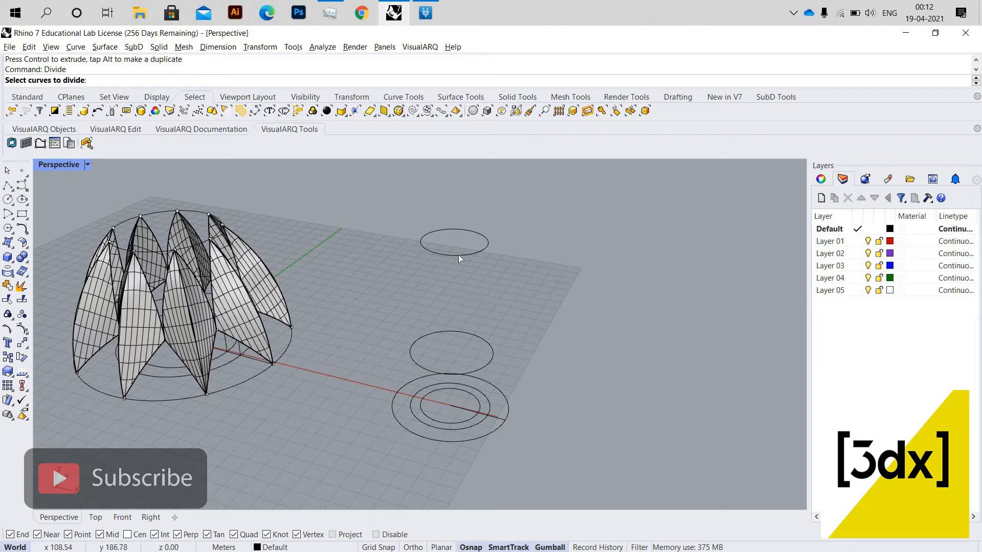
left_click(459, 256)
key("Return")
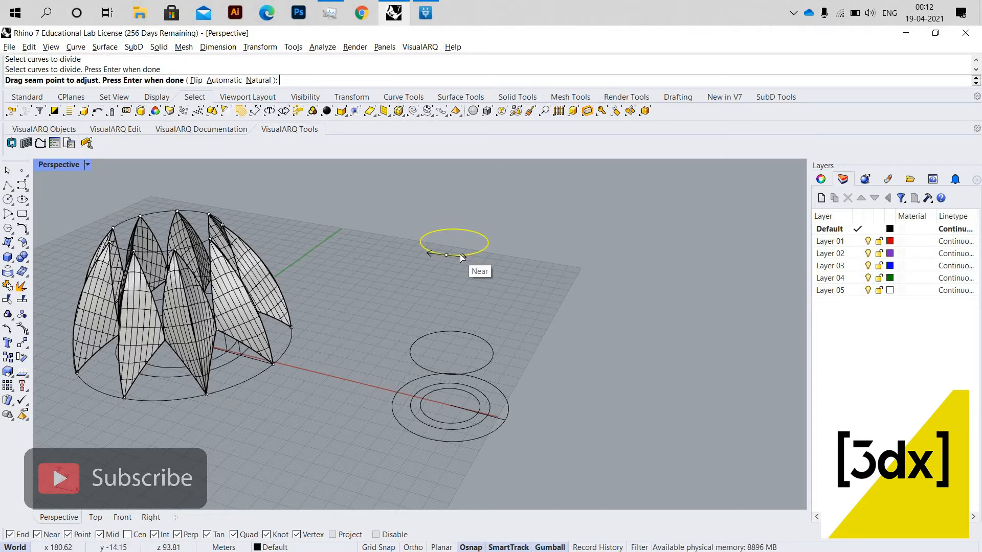
key("Return")
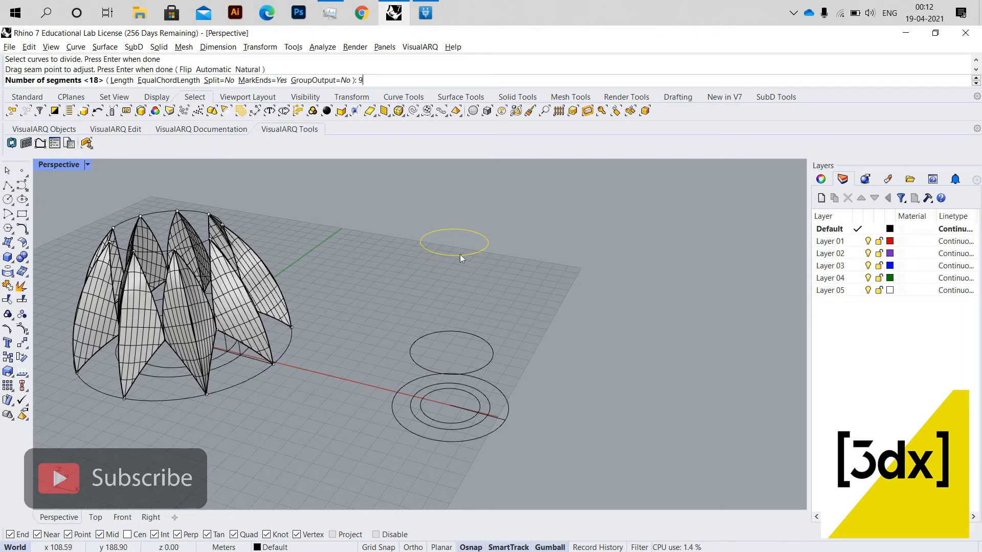
type("9")
key("Return")
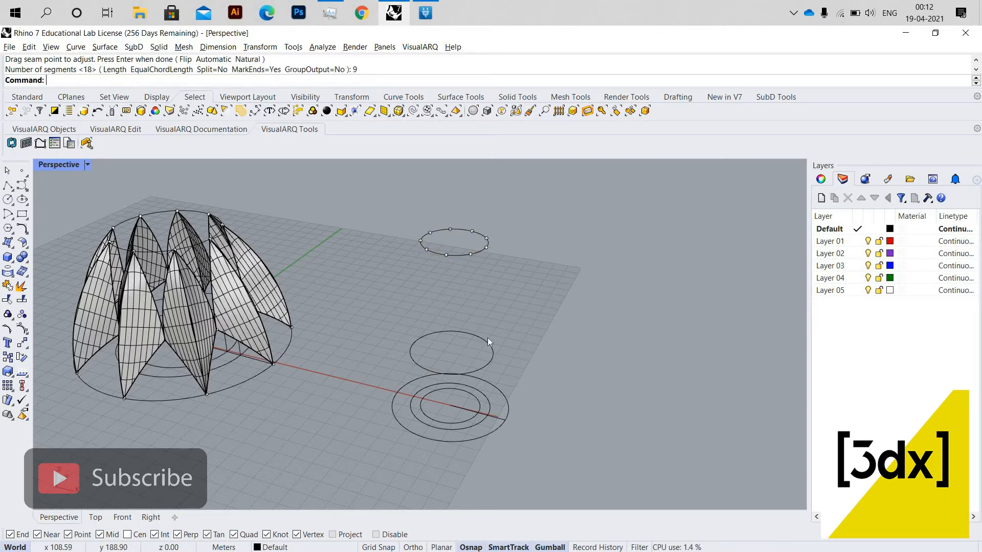
Step: Divide the outermost moved ground circle into 9 segments
left_click(494, 432)
key("Return")
scroll(501, 331, "up", 3)
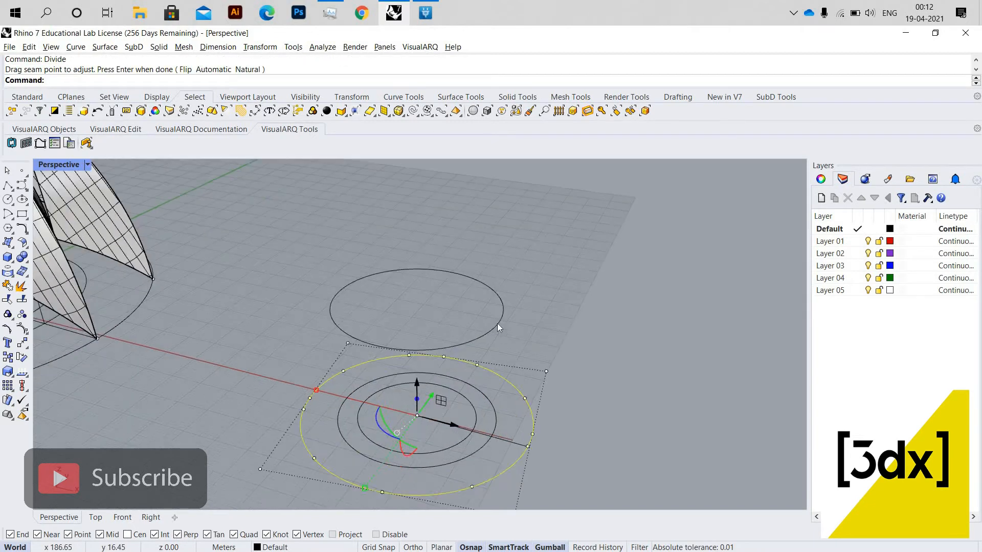
key("Return")
key("Return")
Step: Divide the middle raised circle into 18 segments
left_click(498, 323)
key("Return")
key("Return")
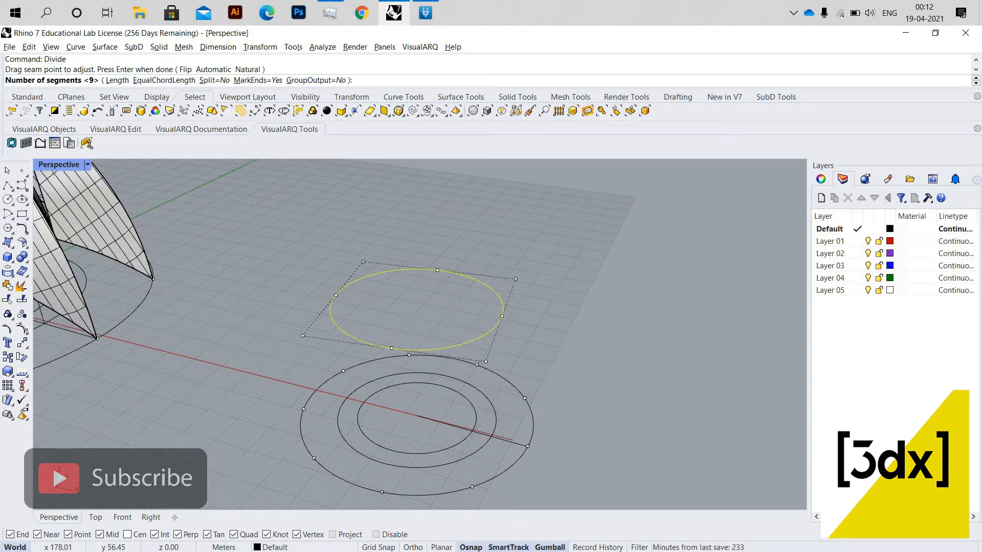
key("Return")
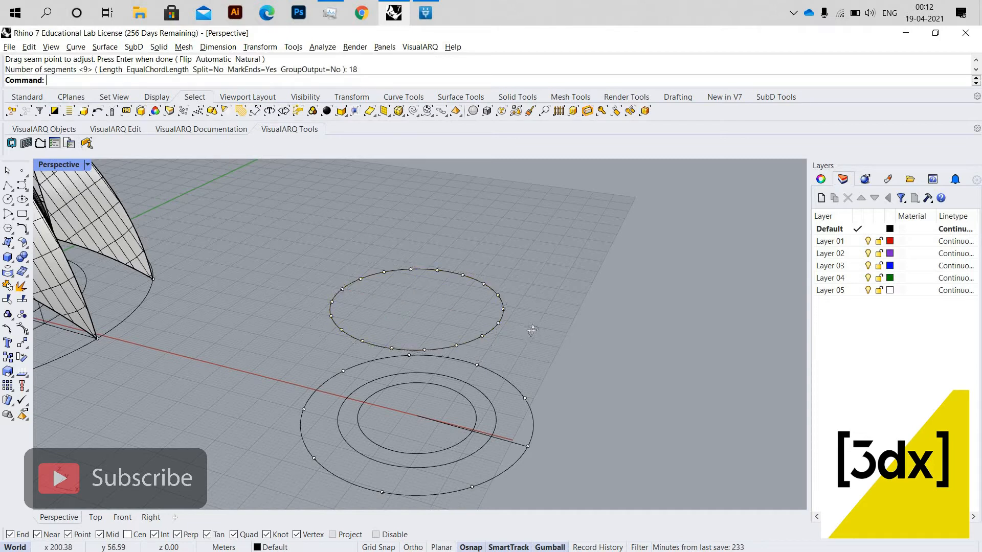
Step: Draw a vertical line about 33 m long between the middle raised circle and the radial line at the middle ground circle
right_click_drag(533, 331, 588, 394)
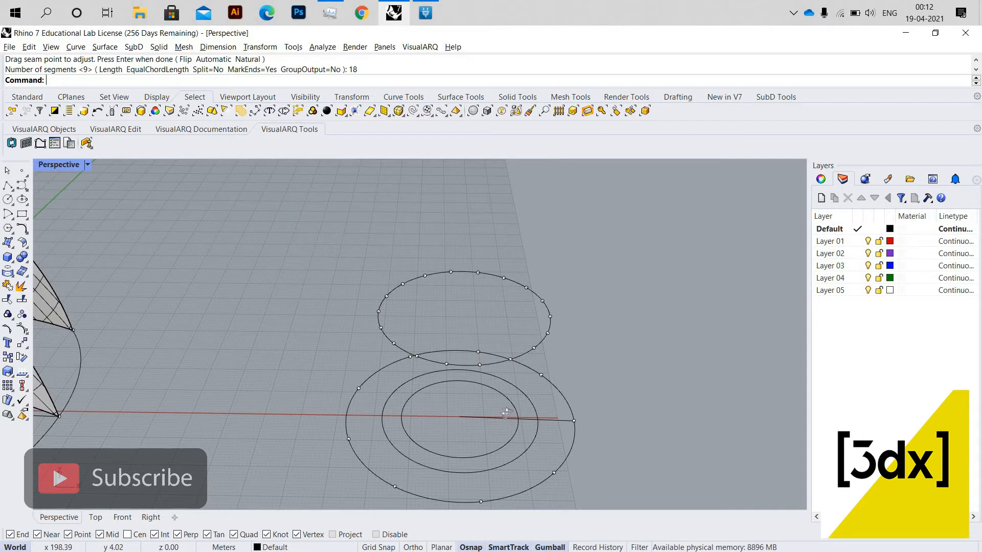
right_click_drag(514, 412, 425, 419)
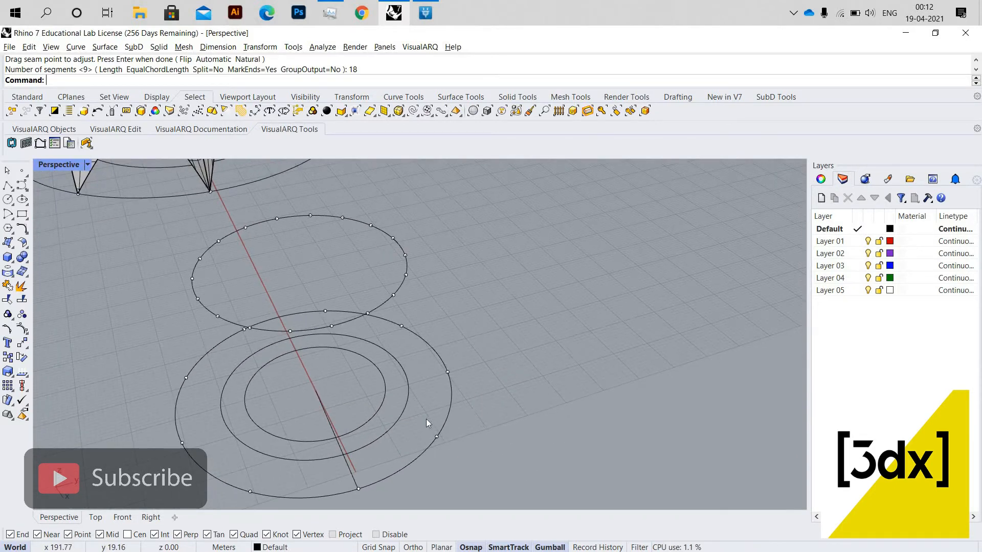
key("Return")
type("v")
key("Return")
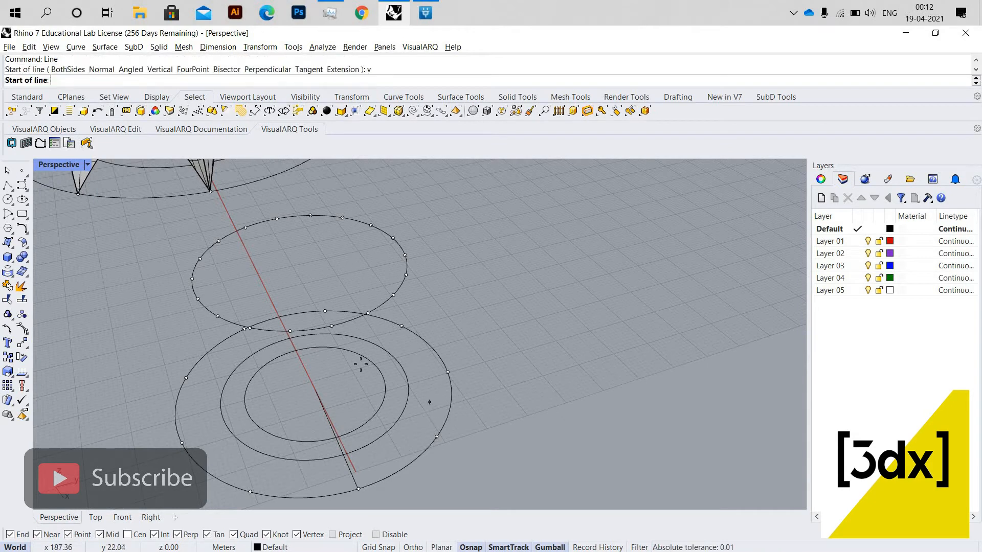
right_click_drag(428, 402, 424, 336)
scroll(426, 330, "up", 3)
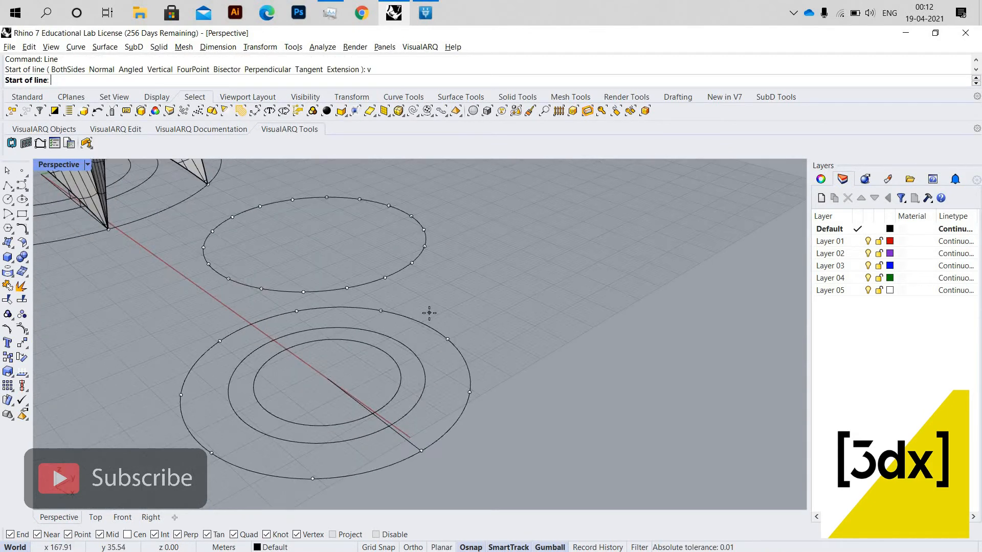
right_click_drag(450, 338, 450, 423)
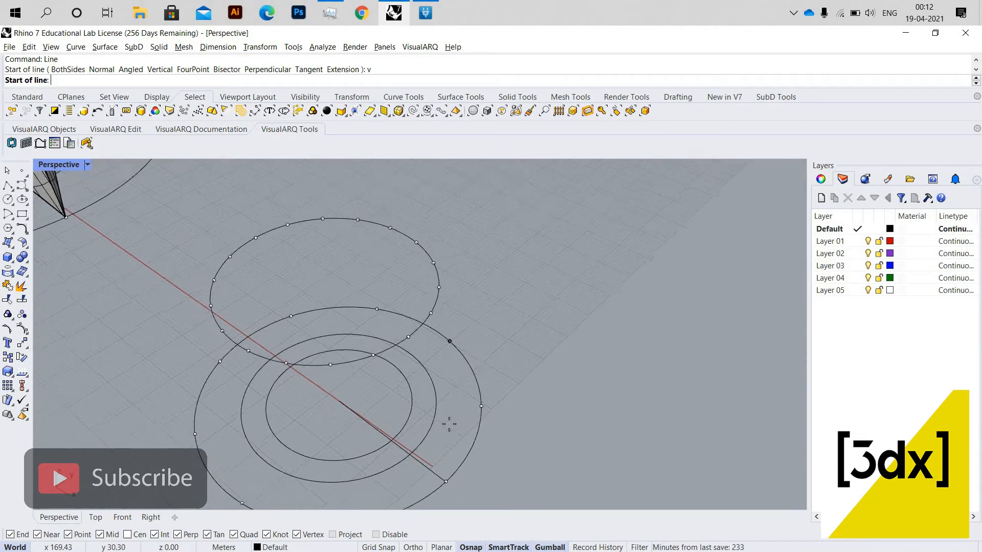
scroll(450, 332, "down", 4)
scroll(446, 409, "up", 2)
left_click(438, 428)
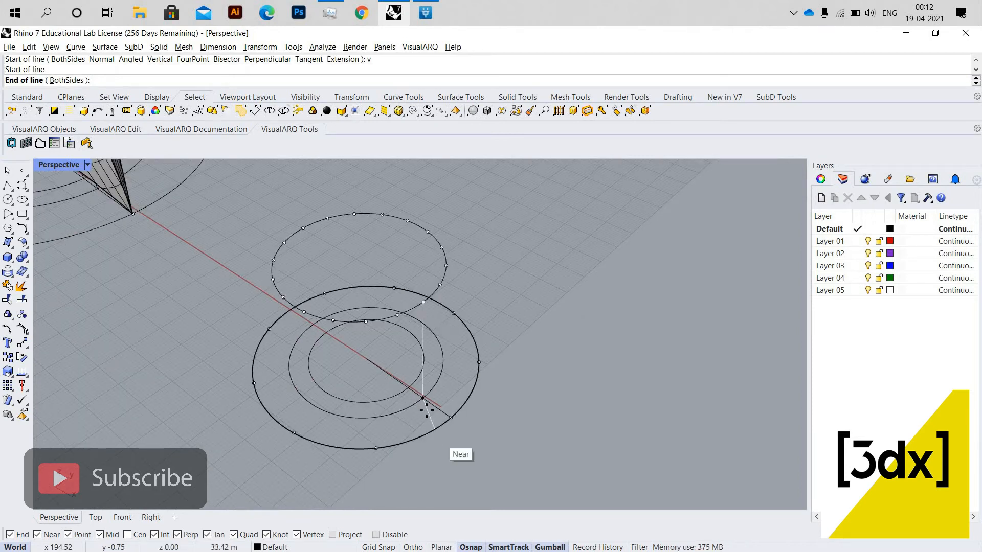
left_click(429, 407)
Step: Draw a vertical line about 94 m long between the topmost circle and the radial line at the innermost ground circle
right_click_drag(486, 371, 473, 360)
scroll(468, 287, "down", 5)
scroll(467, 256, "up", 4)
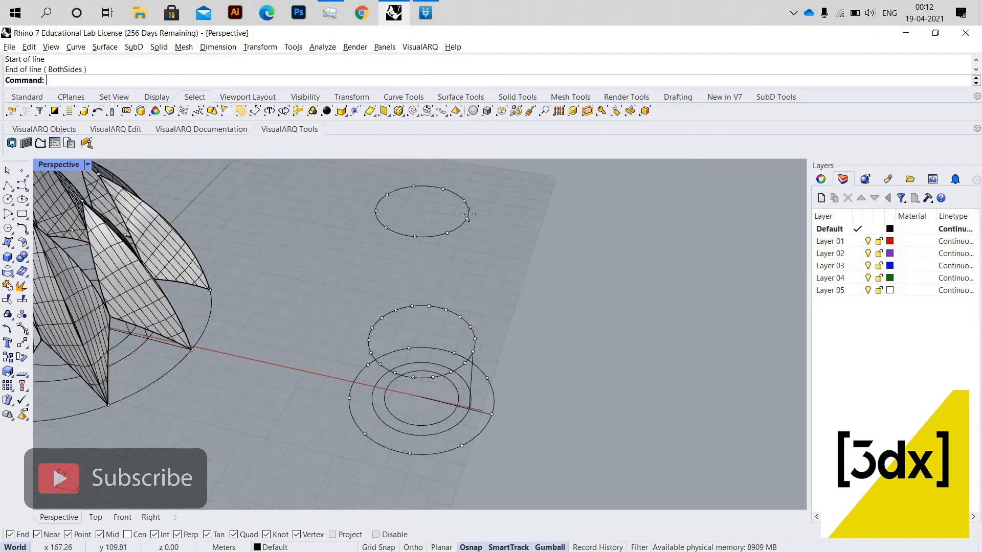
right_click(464, 277)
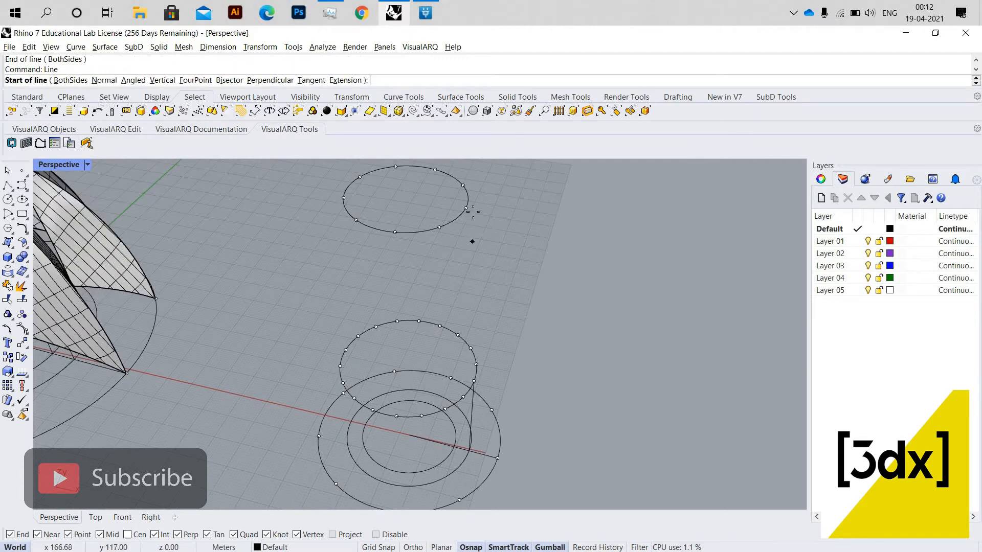
type("v")
key("Return")
left_click(456, 449)
scroll(457, 449, "up", 4)
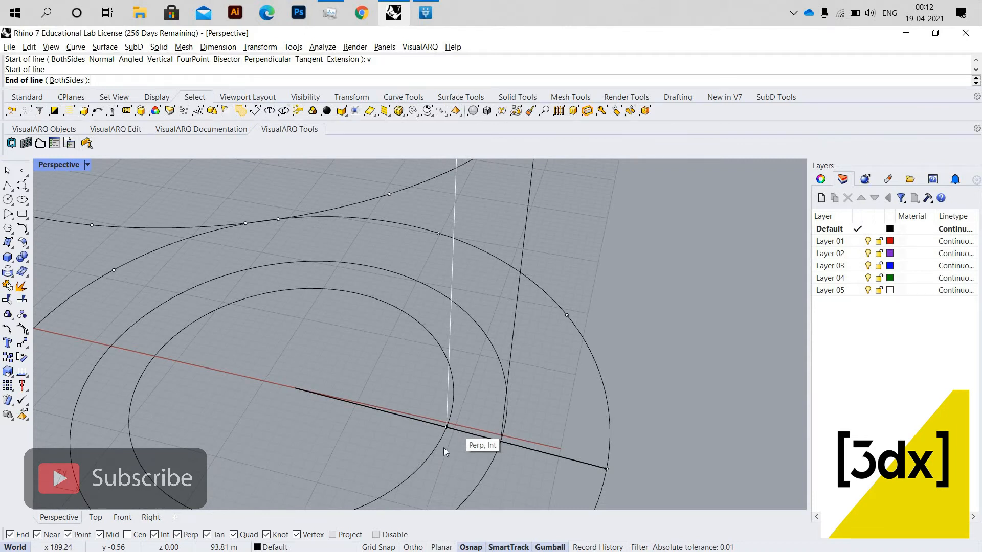
left_click(444, 448)
right_click_drag(442, 395, 438, 375)
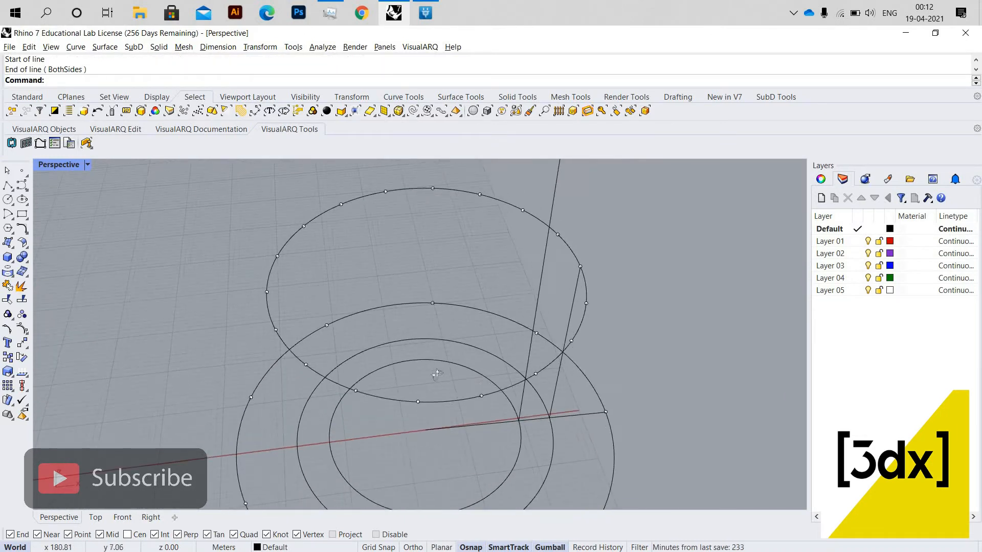
Step: Copy the radial ground line from the foot of the tall vertical line to that line's upper end on the topmost circle
scroll(437, 375, "down", 10)
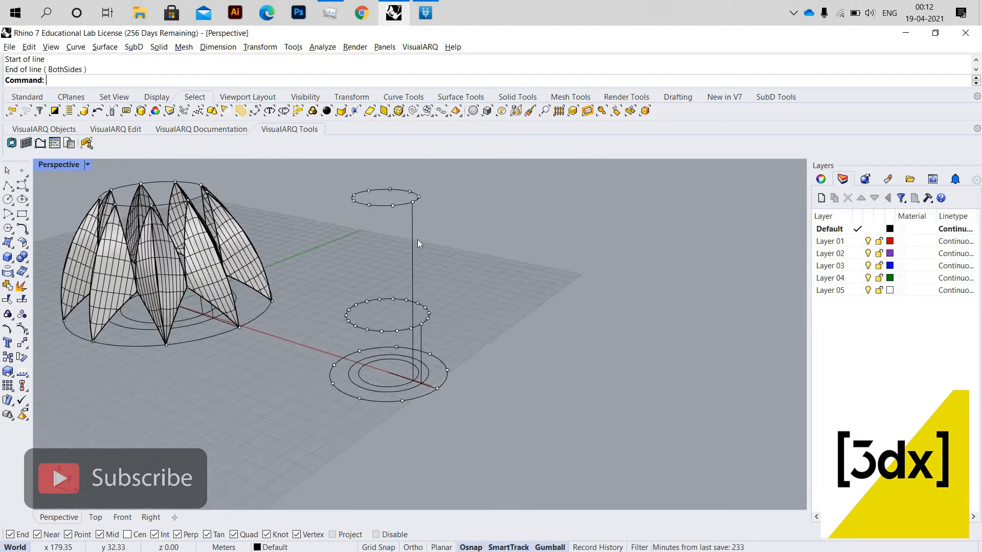
right_click_drag(417, 240, 420, 210)
scroll(428, 188, "up", 2)
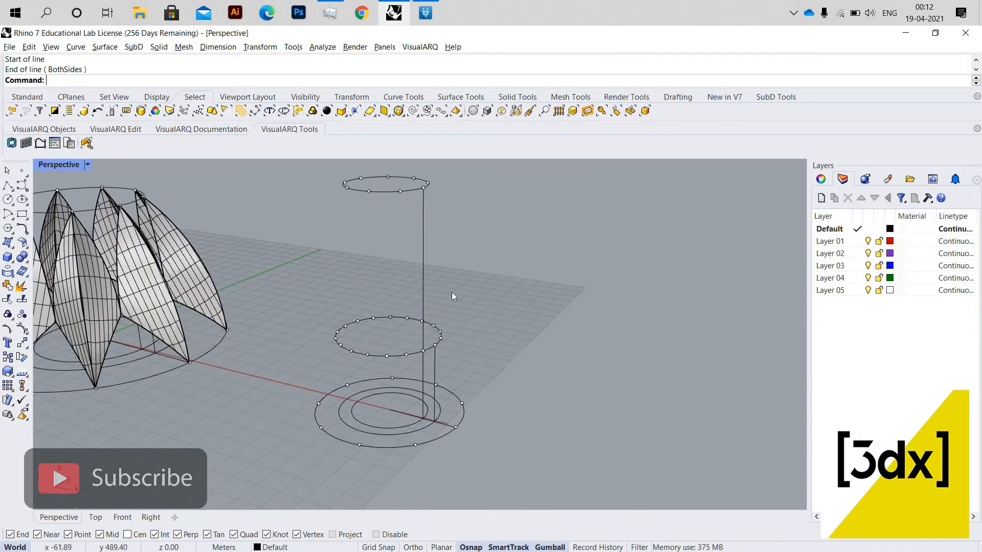
scroll(442, 225, "up", 2)
scroll(448, 485, "up", 4)
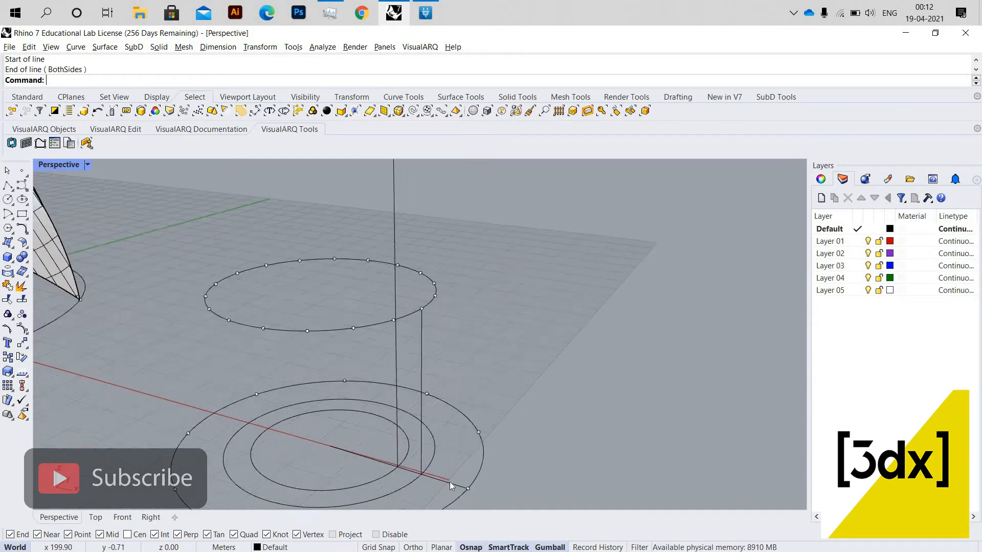
left_click(443, 483)
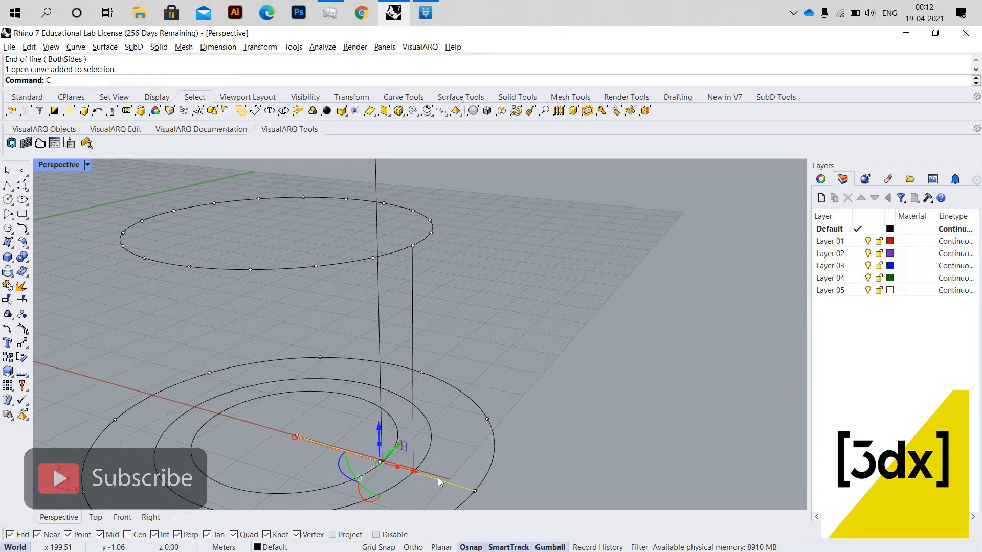
key("Return")
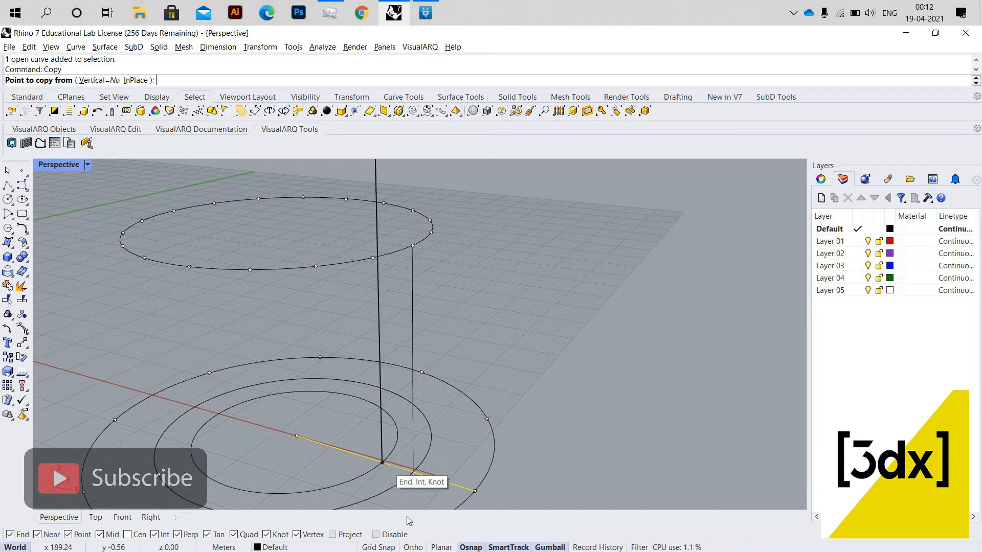
left_click(386, 464)
key("ctrl+F2")
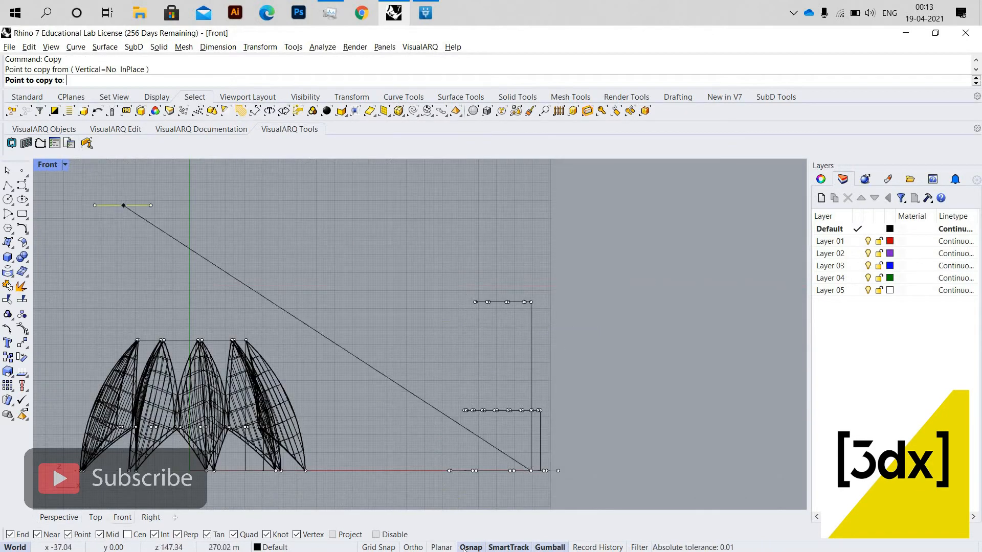
key("ctrl+F4")
scroll(386, 427, "down", 5)
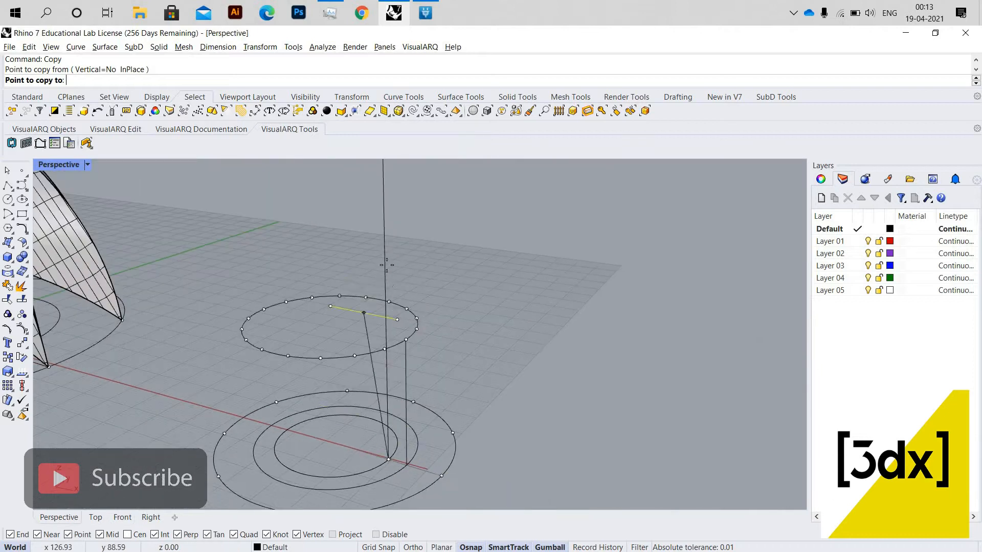
scroll(388, 399, "down", 5)
scroll(386, 235, "up", 5)
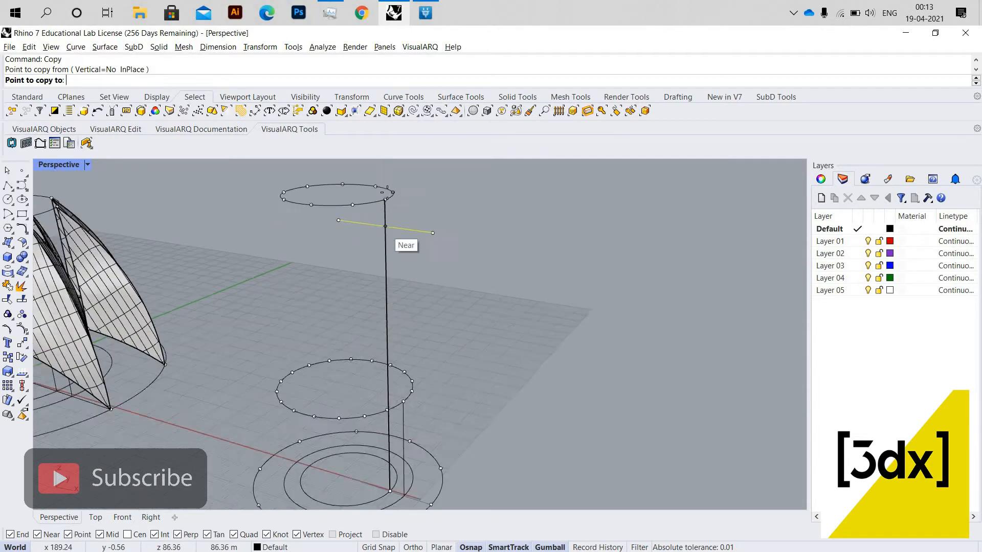
left_click(386, 191)
right_click(484, 243)
scroll(468, 276, "down", 8)
scroll(463, 276, "up", 3)
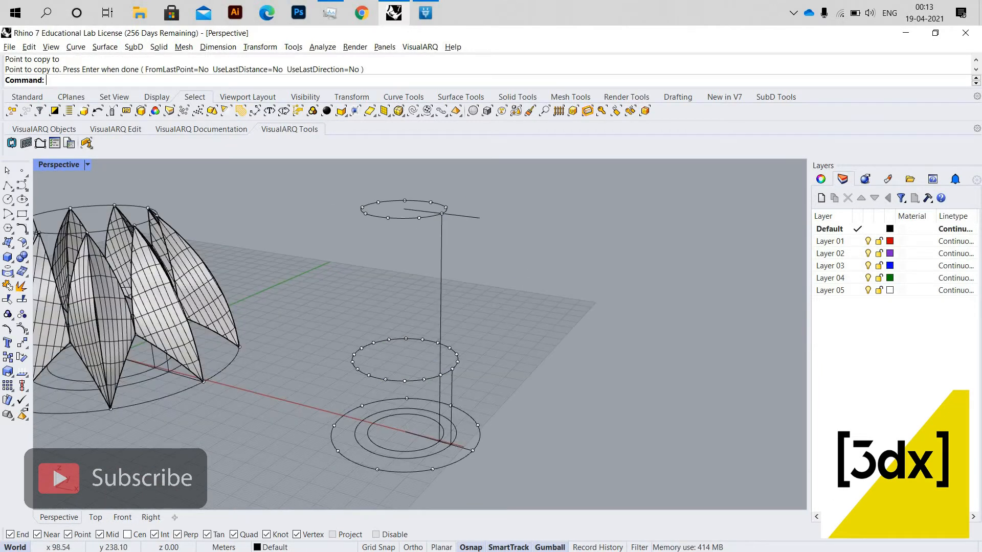
Step: Copy the tall vertical line from its top endpoint on the upper circle to the outer end of the upper horizontal line
left_click(441, 266)
type("Copy")
key("Return")
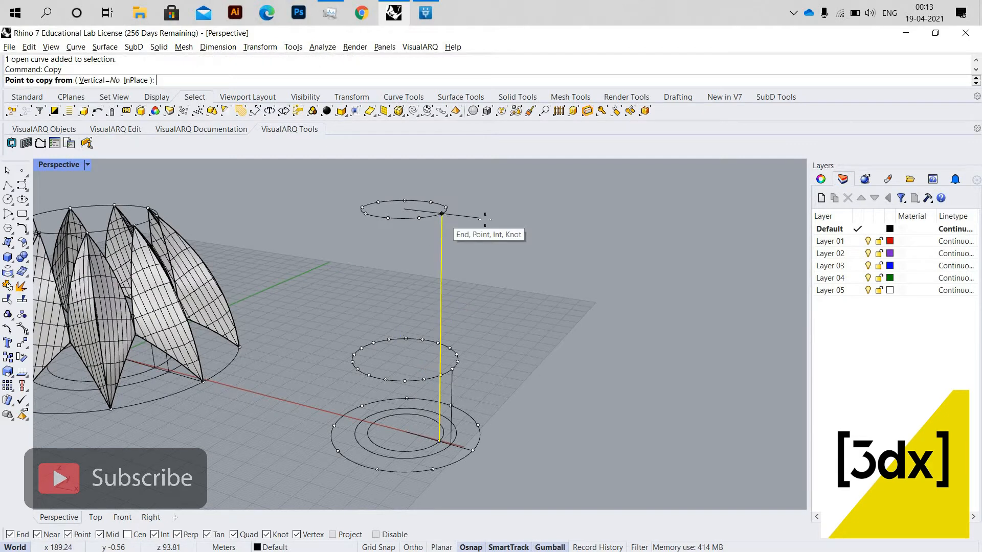
left_click(442, 214)
left_click(480, 218)
right_click(458, 278)
key("Escape")
scroll(468, 357, "up", 2)
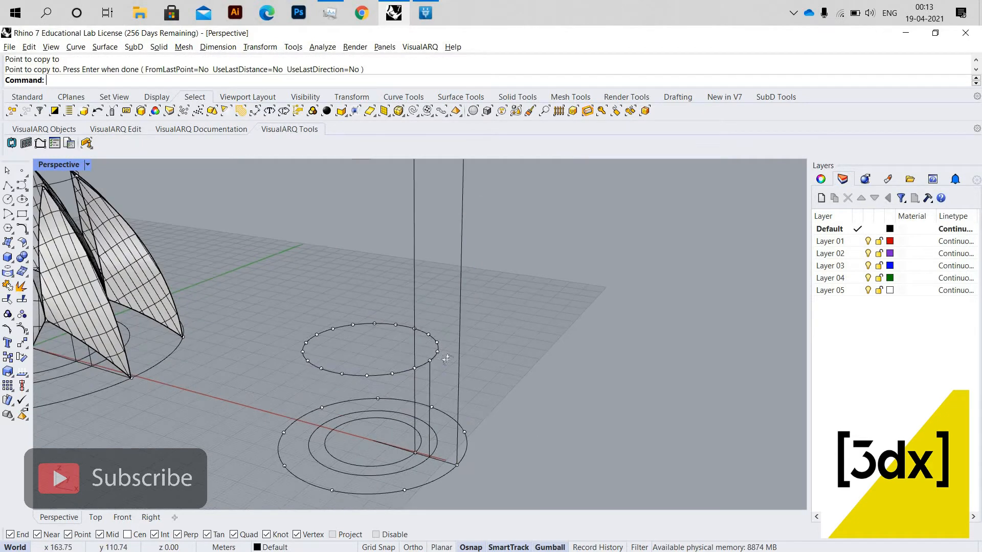
Step: Draw an arc from the tall line's top endpoint to the outer base circle's point, with its start direction along the copied vertical line
scroll(470, 356, "down", 4)
right_click_drag(494, 353, 440, 386)
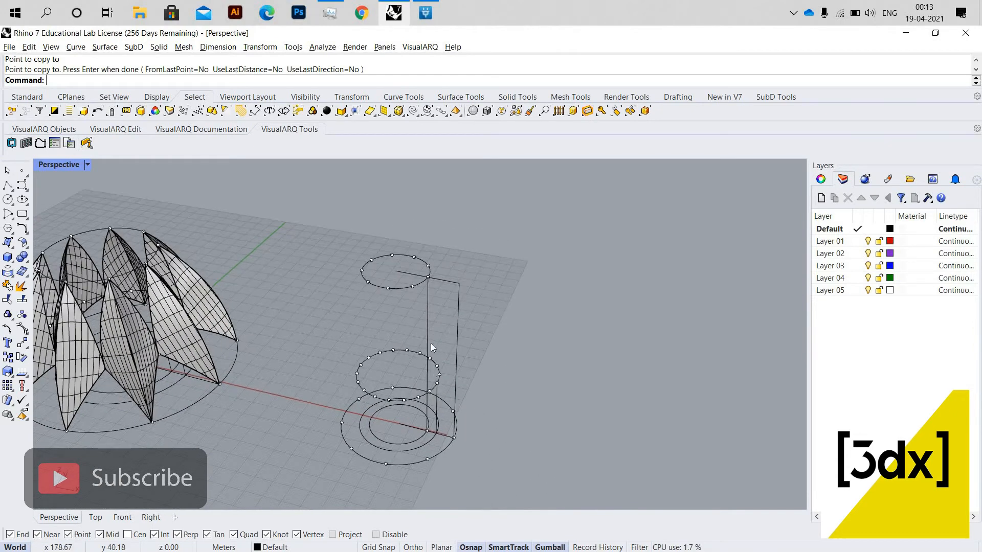
scroll(430, 344, "up", 2)
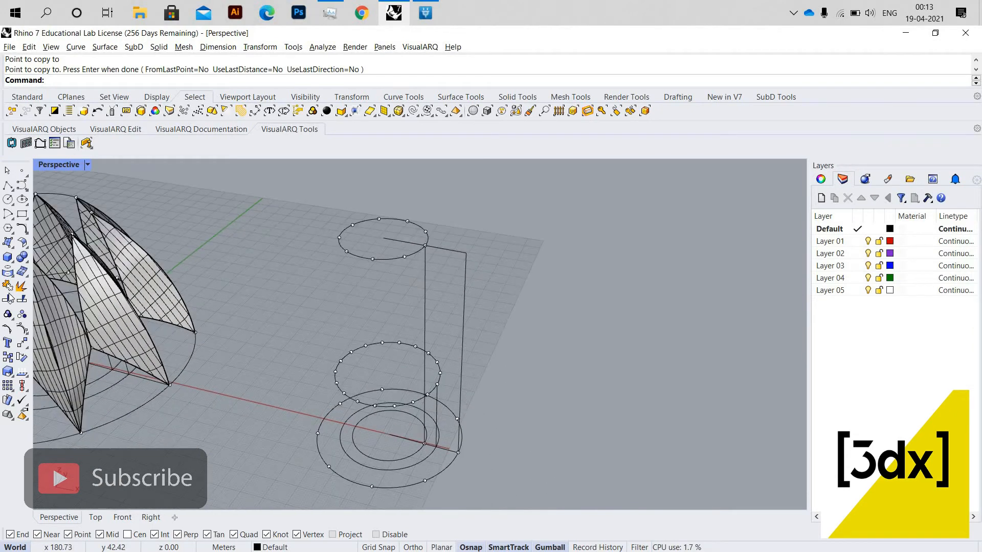
left_click(11, 218)
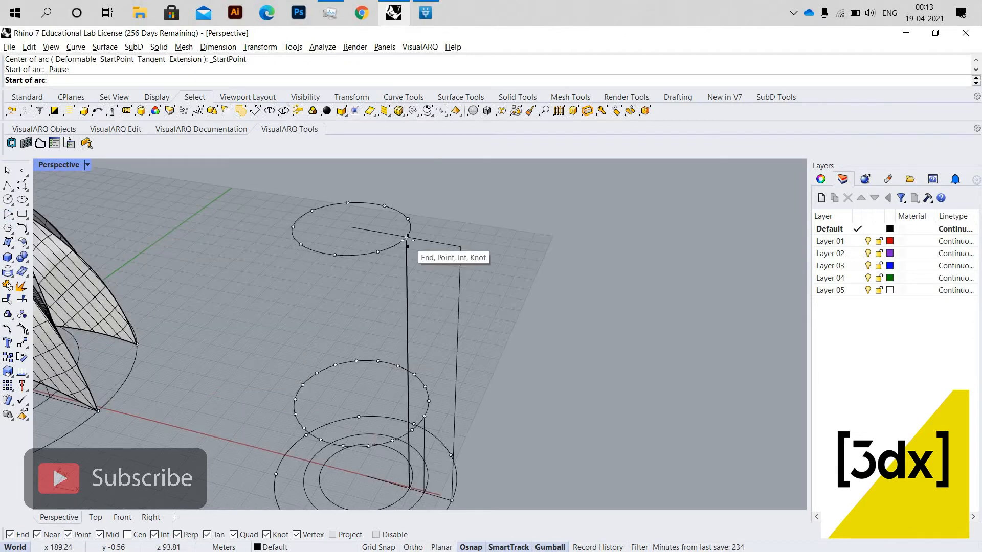
left_click(413, 210)
scroll(450, 327, "down", 3)
scroll(450, 399, "up", 5)
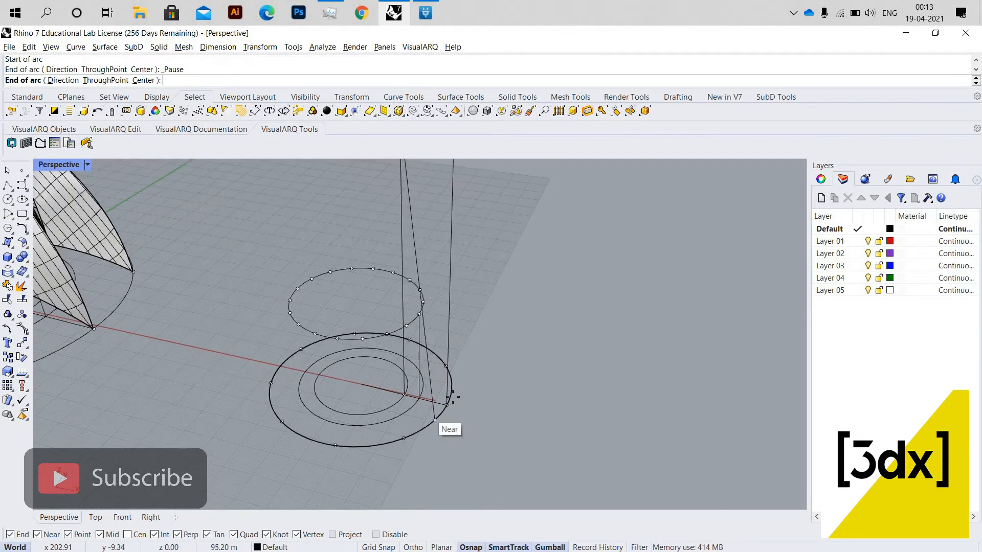
left_click(451, 408)
scroll(461, 389, "down", 3)
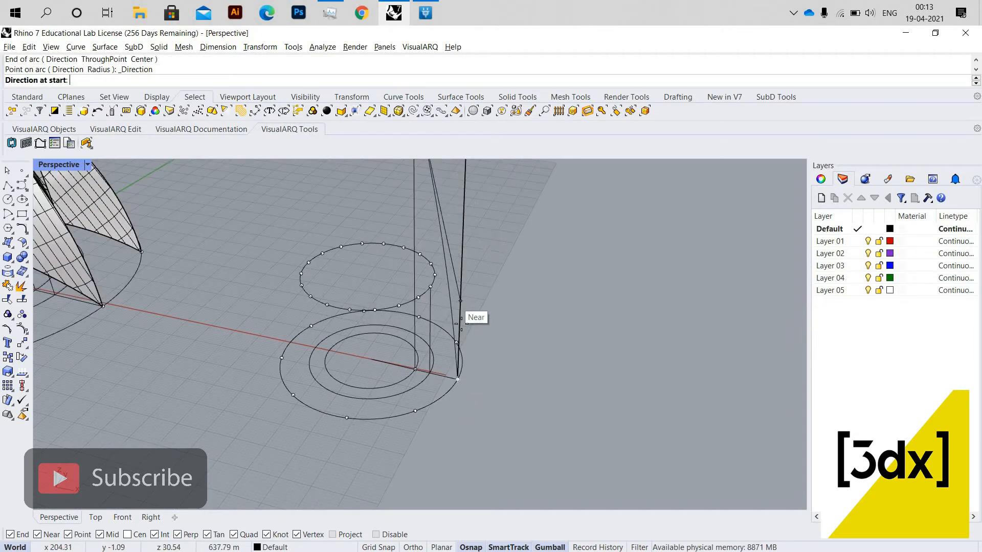
scroll(461, 325, "up", 4)
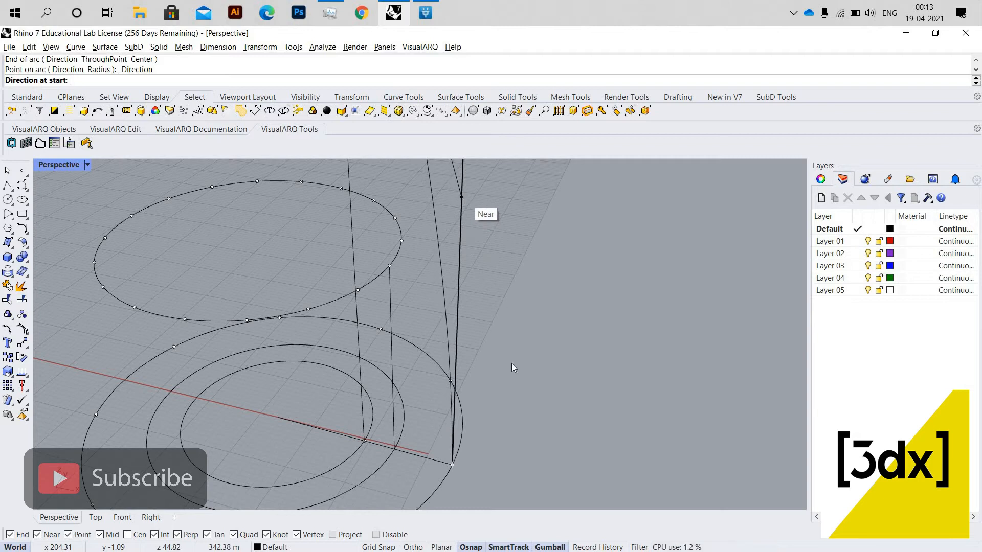
key("Escape")
Step: Delete the copied vertical guide line and the horizontal line at the upper circle
scroll(502, 391, "down", 5)
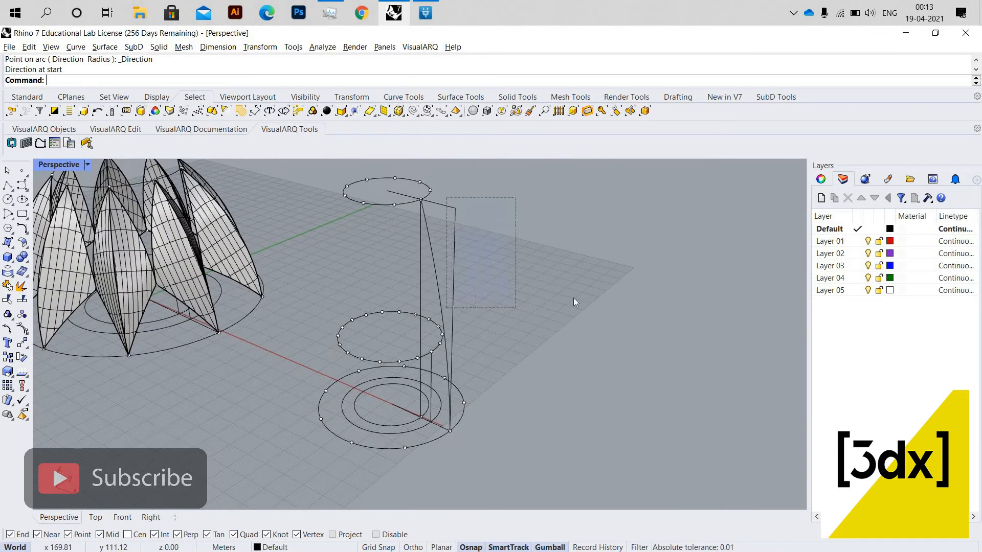
left_click_drag(574, 302, 585, 315)
key("Delete")
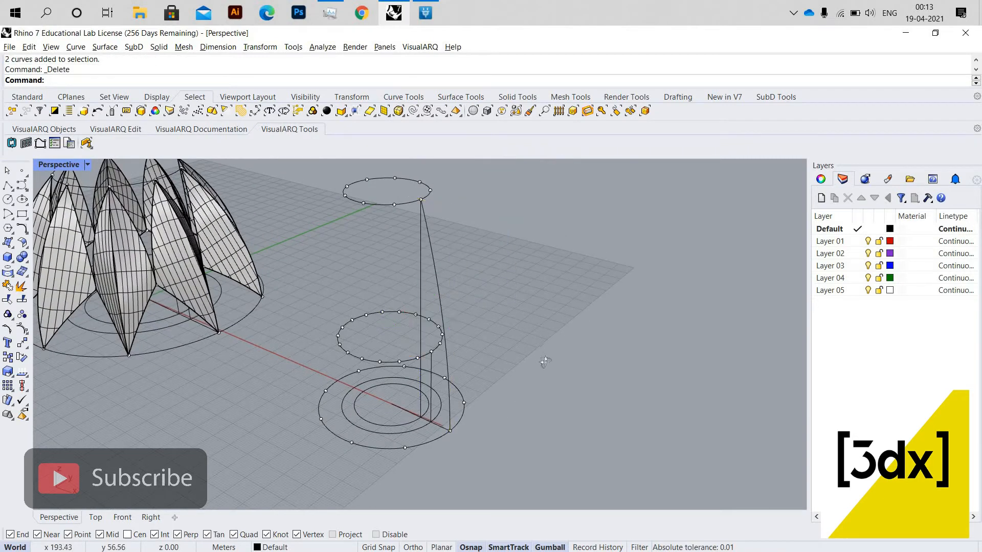
right_click_drag(545, 361, 440, 361)
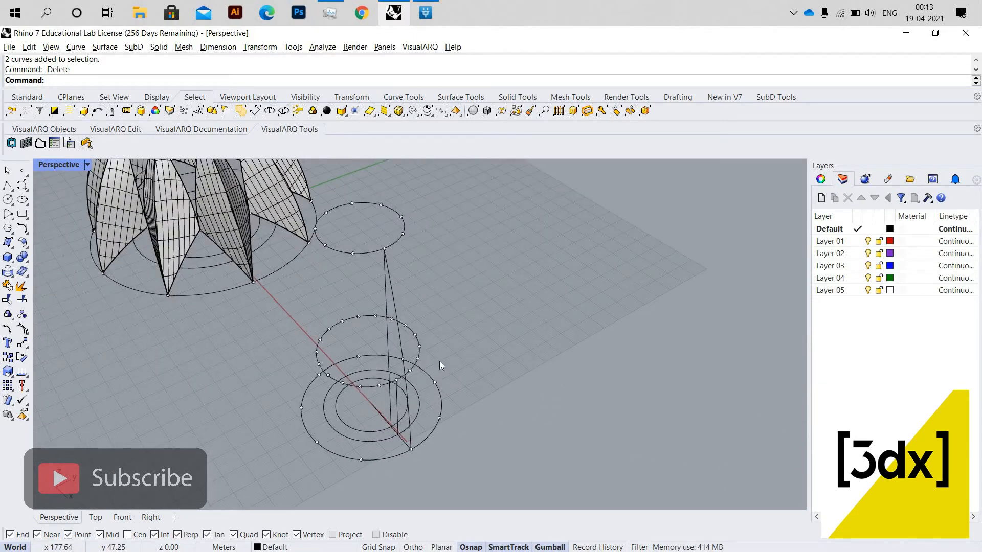
scroll(413, 382, "up", 3)
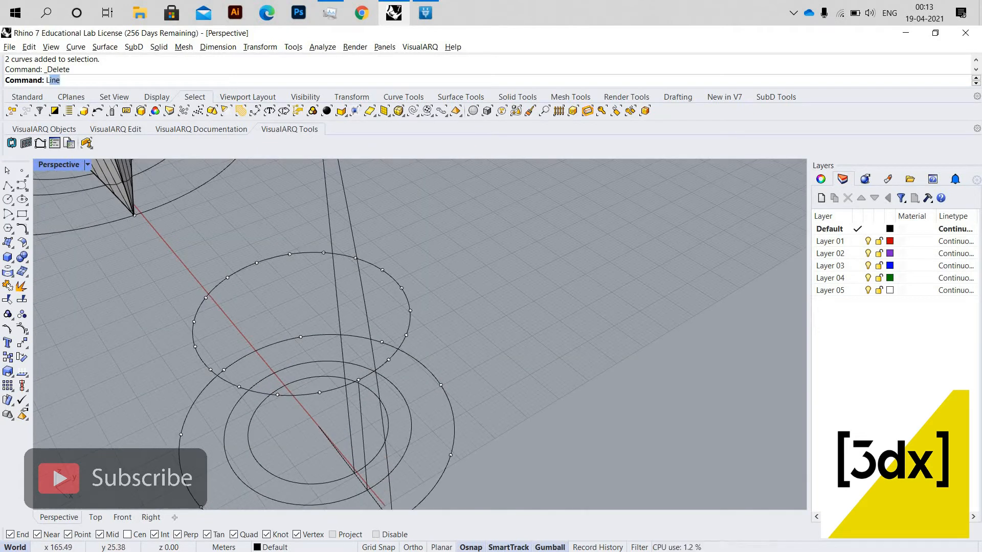
key("Return")
left_click(395, 366)
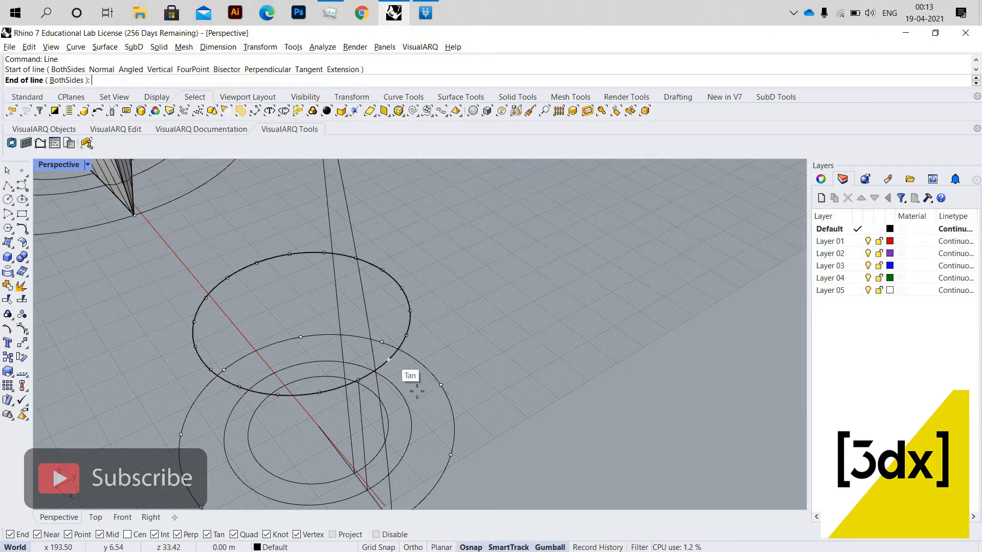
scroll(393, 395, "down", 2)
scroll(391, 392, "up", 3)
key("Escape")
Step: Draw a vertical line about 33.42 m long from the middle circle's neighbouring division point down to the middle base circle
key("Return")
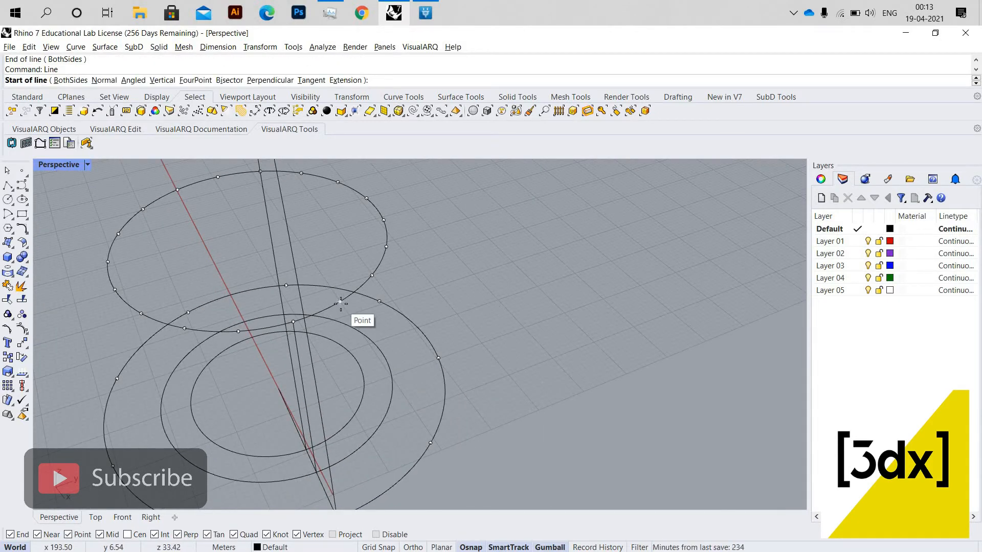
type("v")
key("Return")
left_click(345, 373)
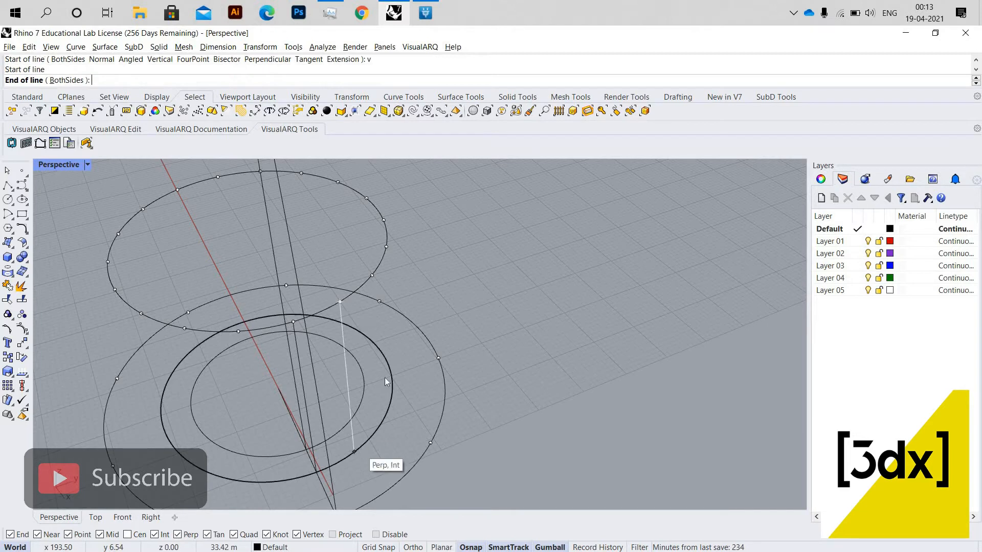
left_click(386, 381)
right_click_drag(386, 382, 414, 385)
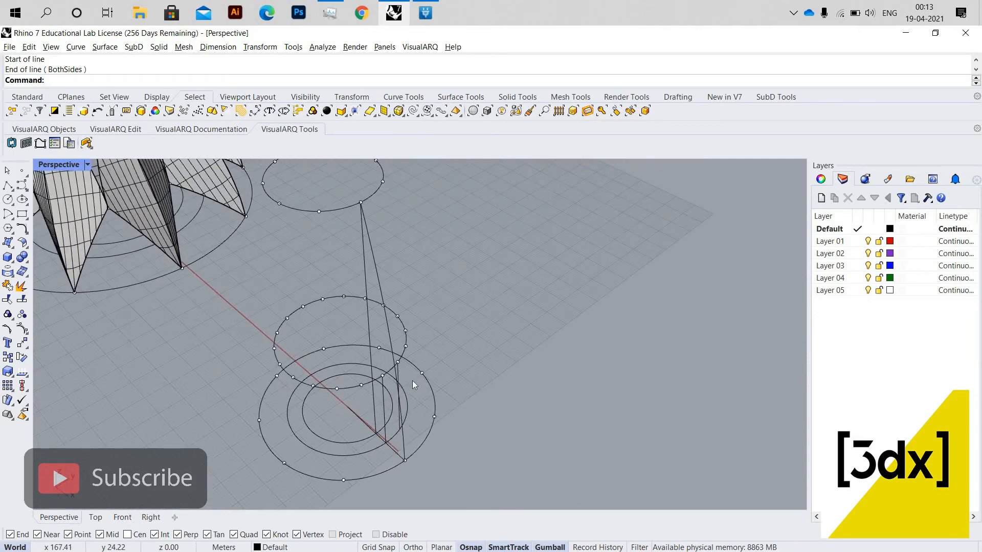
Step: Try a line from the base circles' centre to the foot of the new vertical line, and delete it
scroll(342, 422, "up", 5)
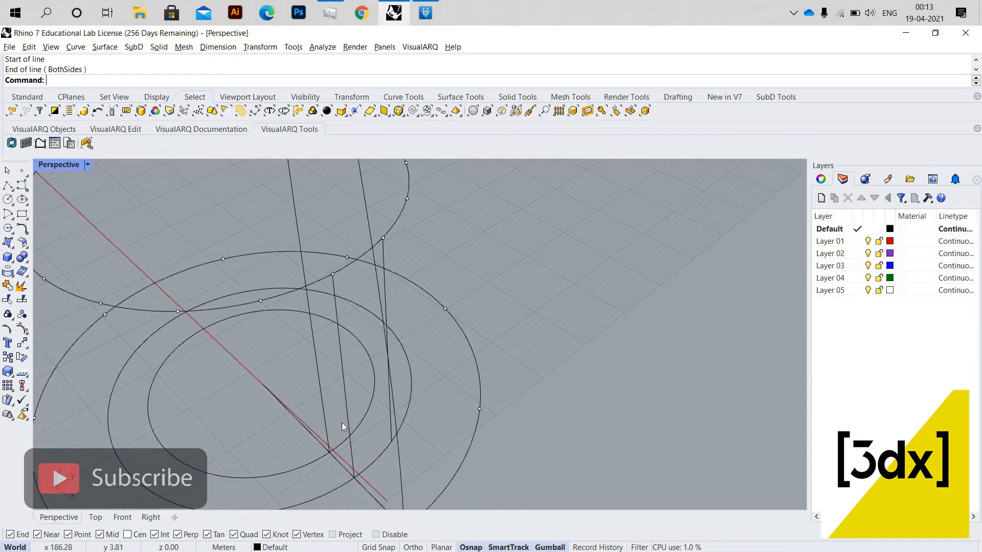
type("Line")
key("Return")
left_click(264, 385)
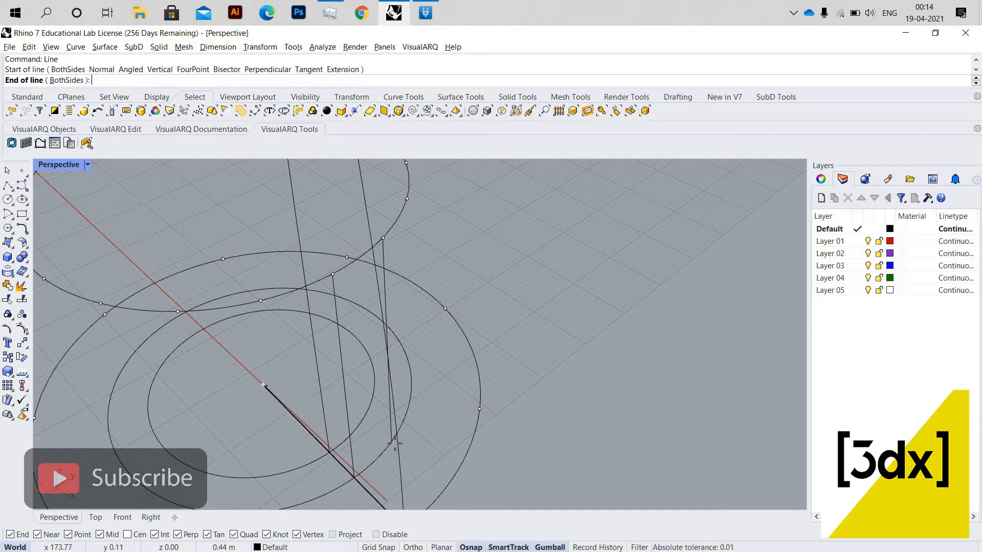
left_click(397, 439)
right_click_drag(377, 438, 372, 436)
scroll(372, 436, "up", 2)
left_click(359, 440)
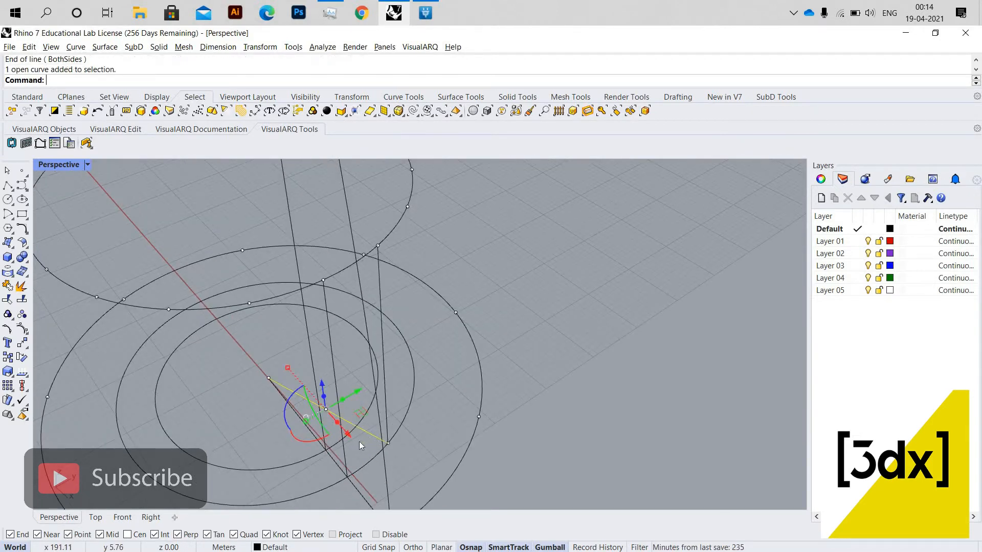
key("Delete")
Step: Draw a base line from the foot of the tall vertical line to the foot of the new short vertical line
scroll(359, 444, "up", 3)
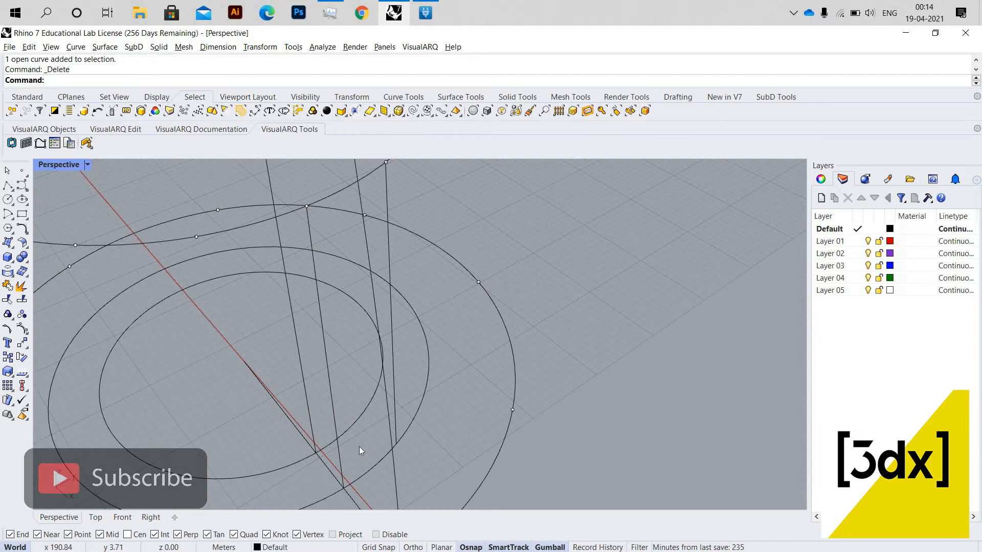
type("Lin")
key("Return")
left_click(316, 453)
left_click(394, 445)
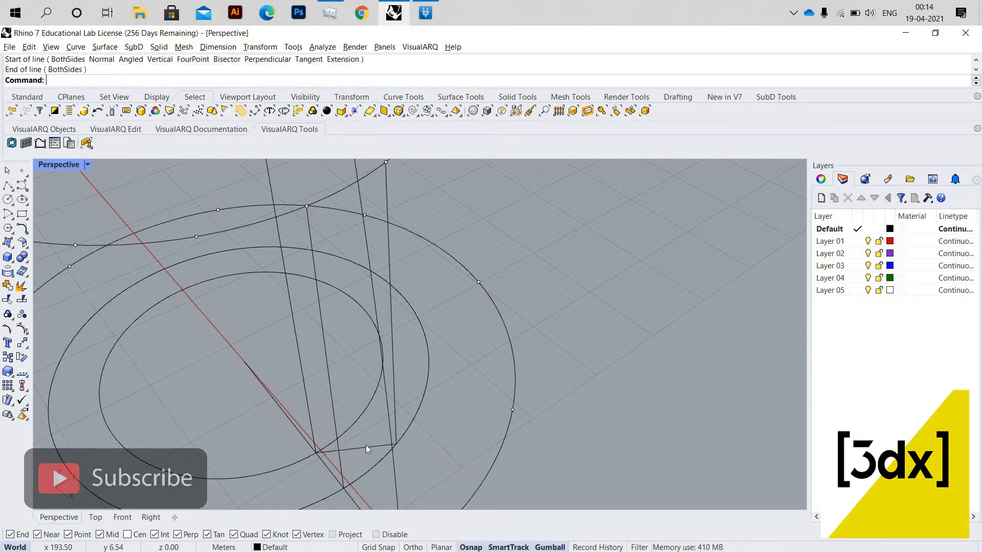
Step: Copy the new base line from its inner endpoint to a free spot outside the base circles
left_click(367, 447)
type("Copy")
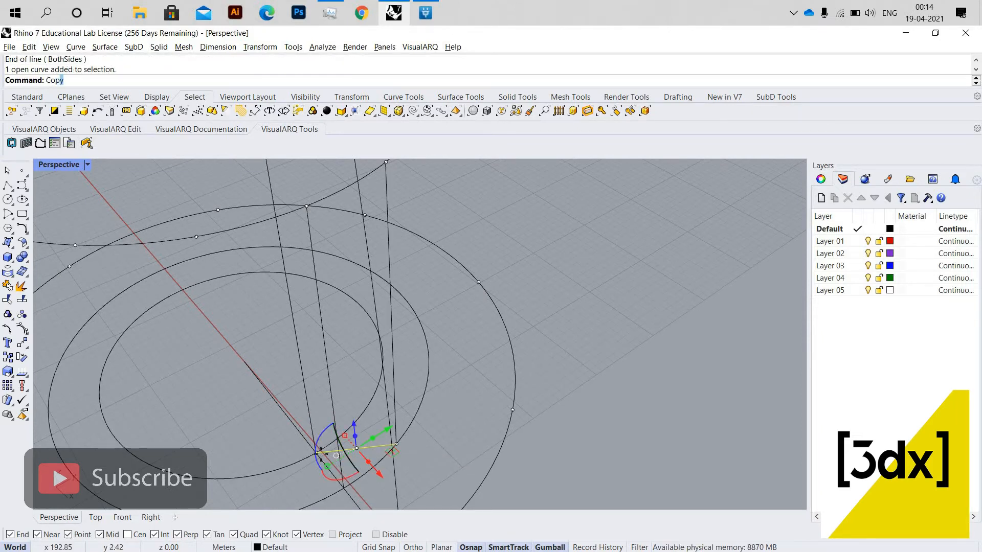
key("Return")
left_click(317, 453)
left_click(122, 518)
scroll(364, 495, "down", 2)
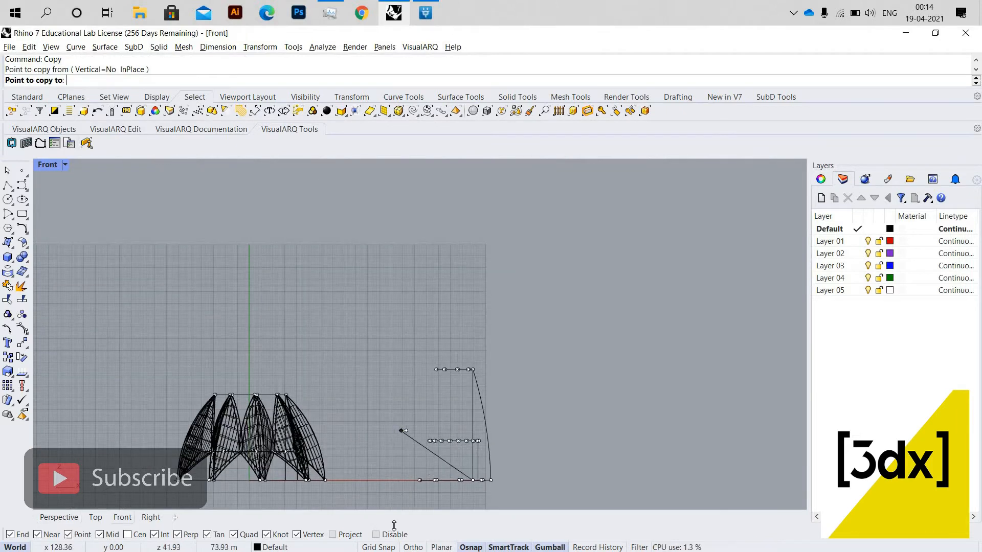
left_click(58, 517)
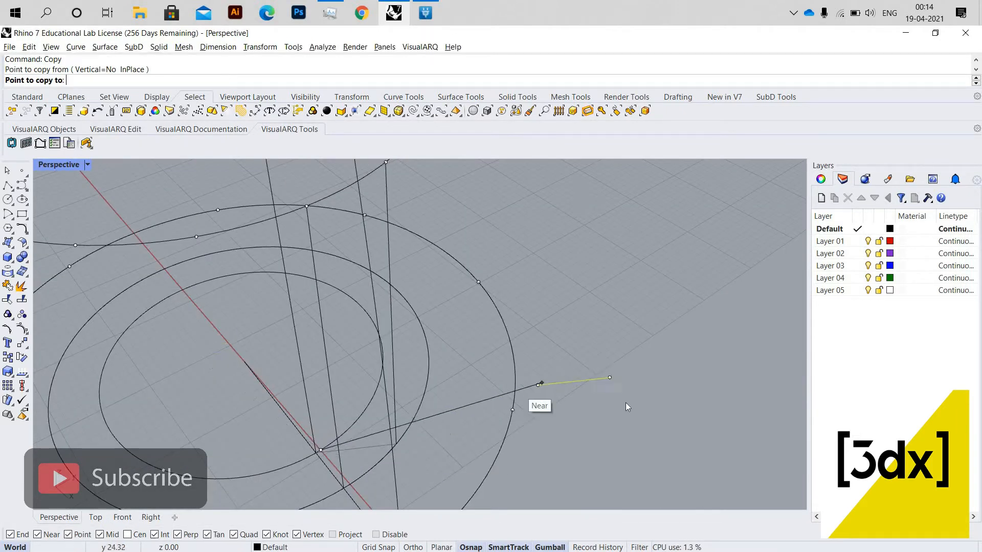
left_click(577, 382)
key("Return")
Step: Move the copied line by its inner endpoint onto the tall vertical line's top endpoint at the upper circle
left_click(584, 378)
type("Move")
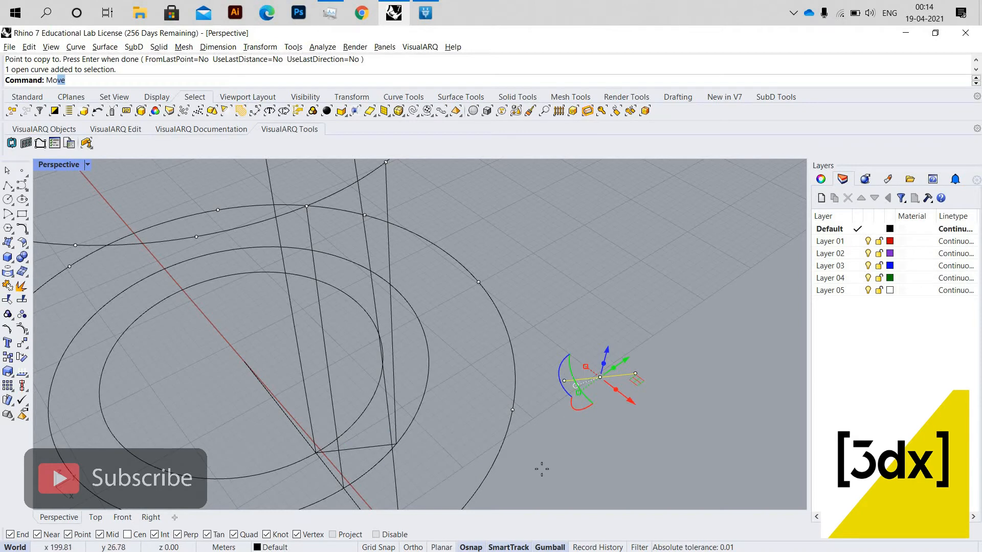
key("Return")
left_click(564, 380)
scroll(529, 461, "down", 5)
right_click_drag(450, 340, 387, 291)
scroll(387, 292, "down", 3)
scroll(384, 295, "up", 3)
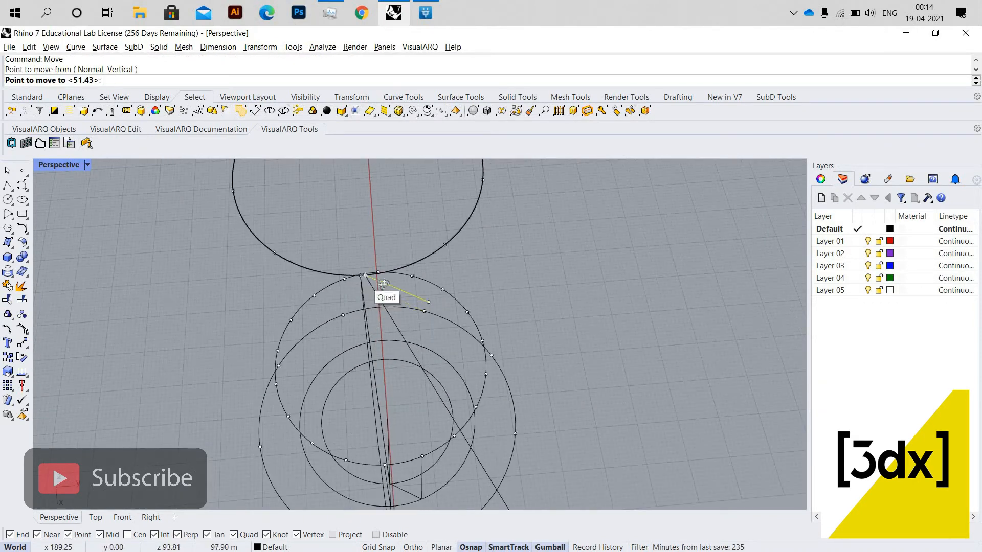
right_click_drag(407, 229, 421, 226)
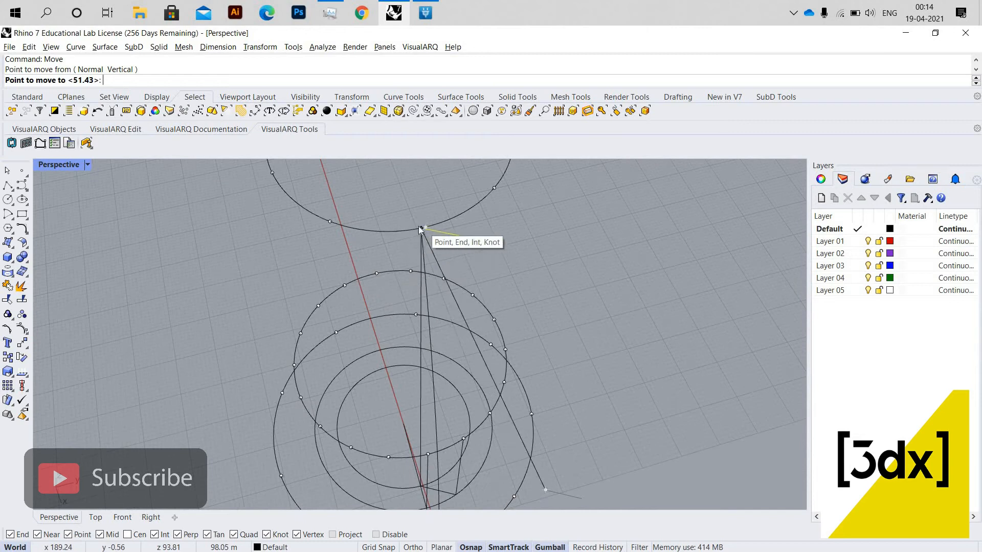
left_click(421, 229)
Step: Draw a vertical line about 60.39 m long from the moved line's outer end to the division point on the middle circle
scroll(453, 297, "down", 3)
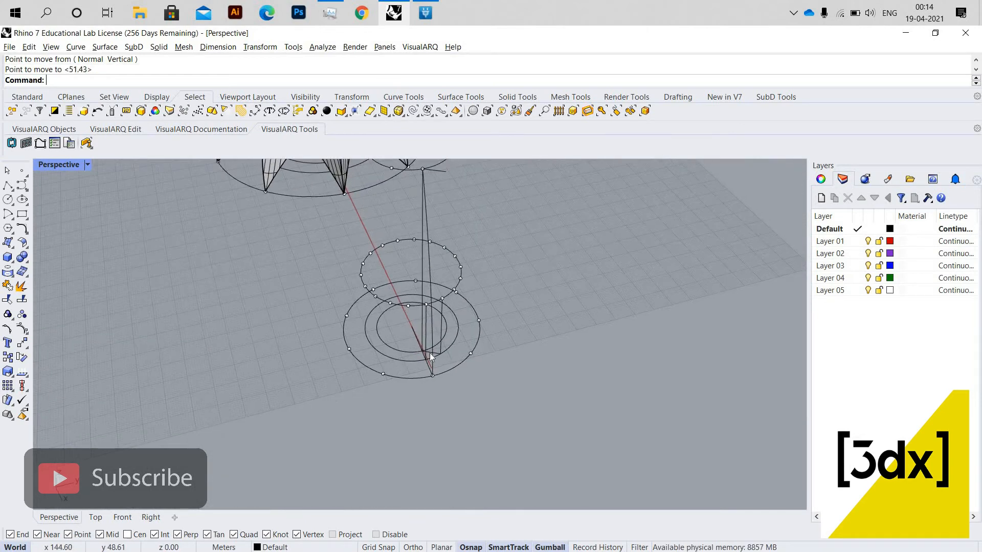
scroll(441, 245, "up", 4)
scroll(441, 246, "down", 6)
scroll(441, 254, "up", 4)
type("Line")
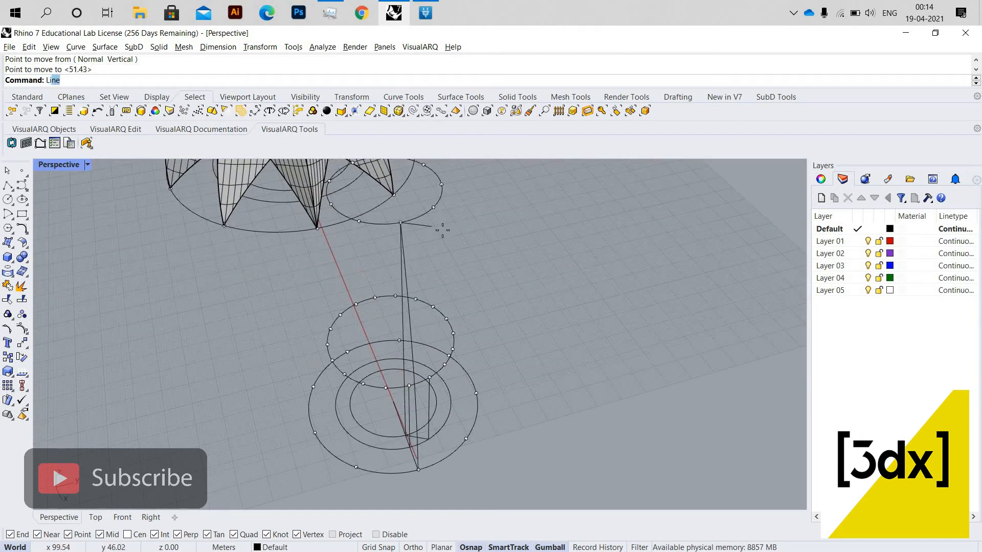
key("Return")
left_click(431, 227)
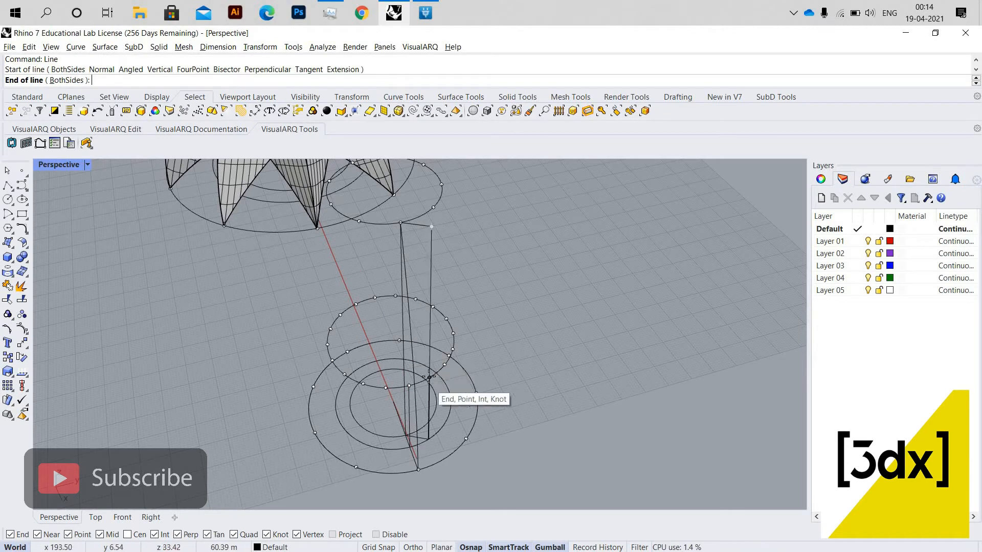
left_click(428, 378)
Step: Draw an arc from the tall vertical line's top endpoint to the middle circle's division point, directing its start toward the outer vertical guide's midpoint
scroll(478, 355, "up", 3)
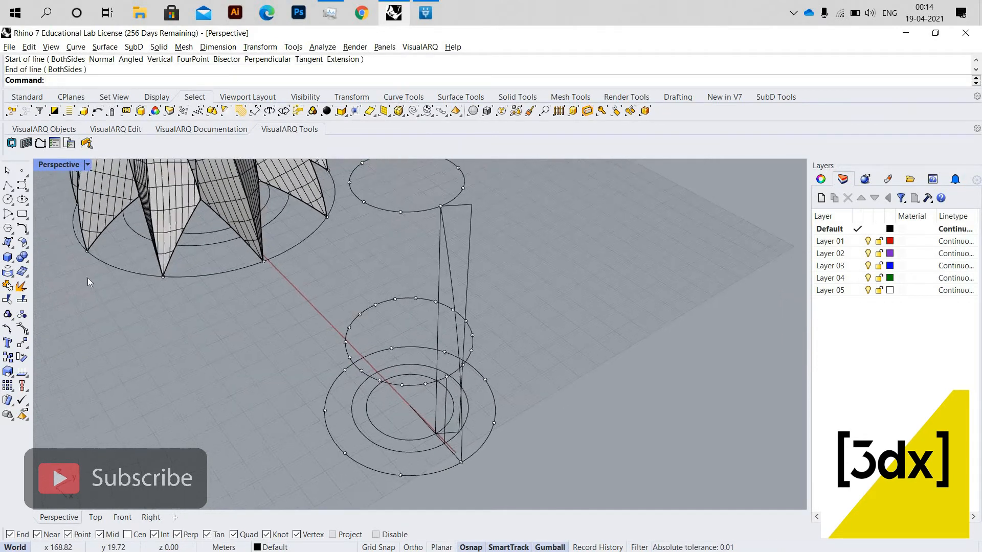
scroll(61, 253, "up", 2)
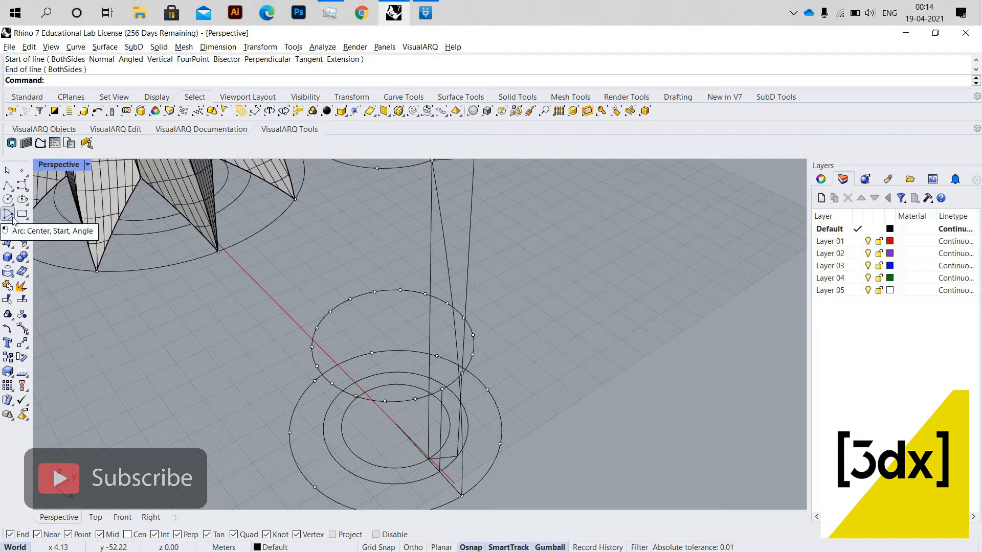
left_click(12, 219)
left_click(52, 219)
scroll(97, 260, "down", 2)
right_click_drag(264, 280, 244, 279)
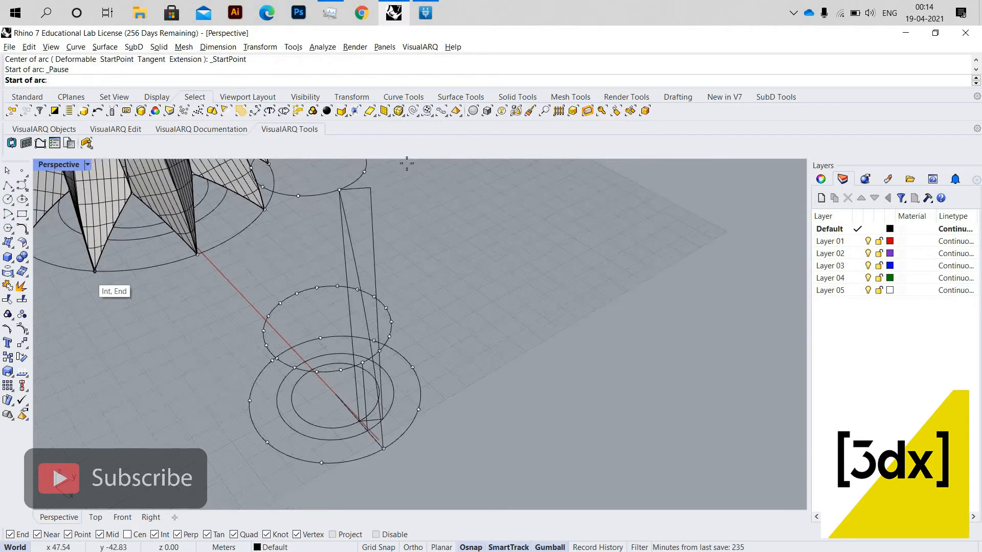
left_click(372, 308)
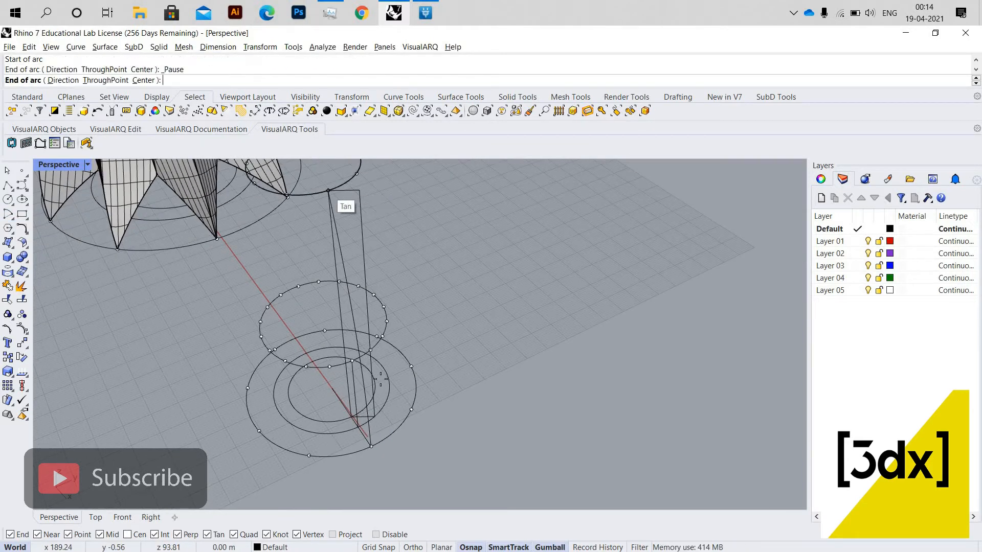
scroll(373, 301, "up", 2)
left_click(381, 363)
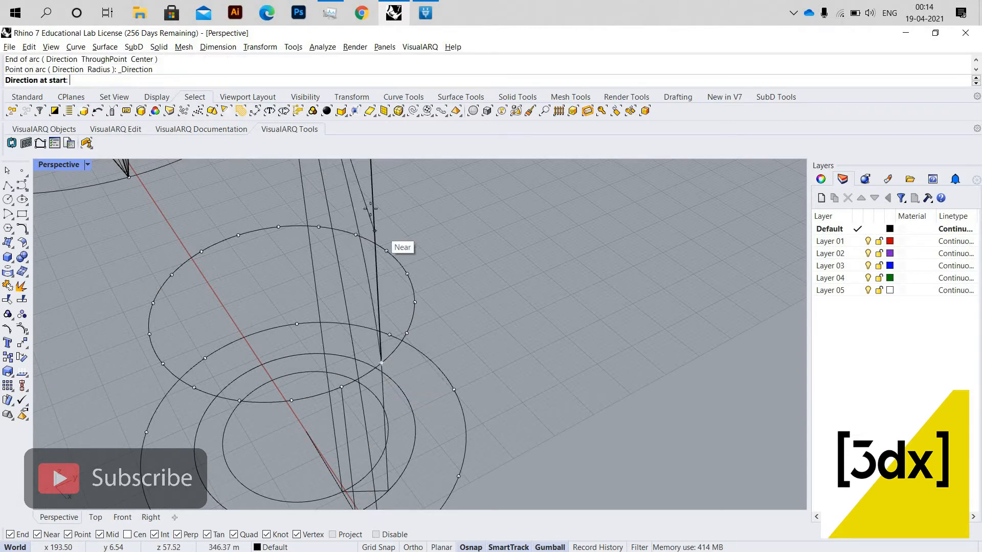
scroll(383, 268, "down", 2)
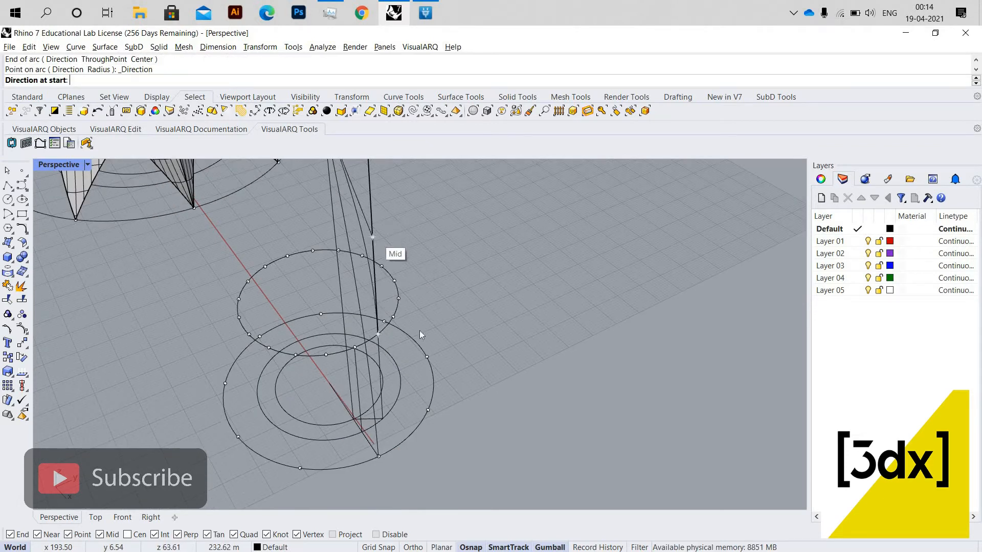
left_click(373, 231)
scroll(432, 308, "down", 3)
Step: Delete the outer vertical guide line above the middle circle's division point
scroll(433, 232, "up", 6)
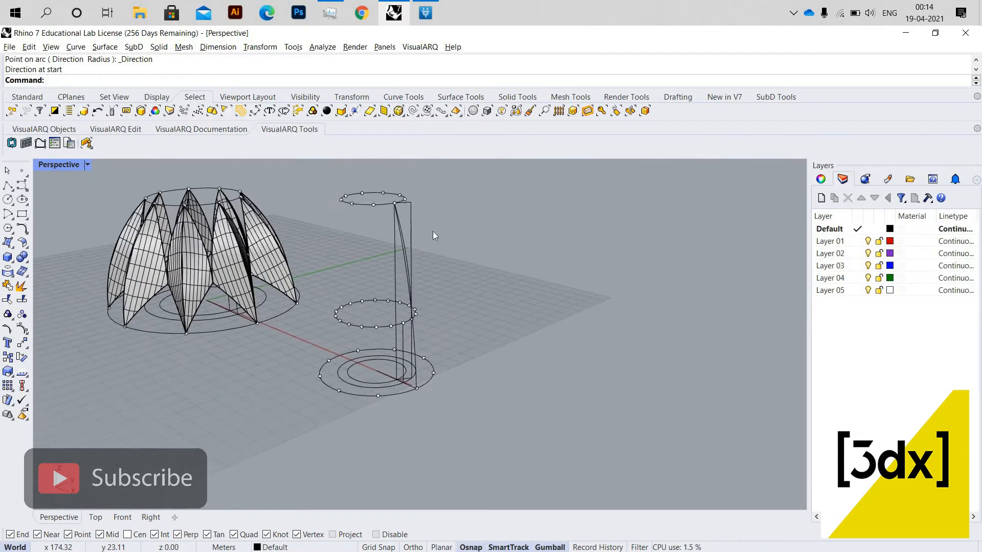
left_click(435, 204)
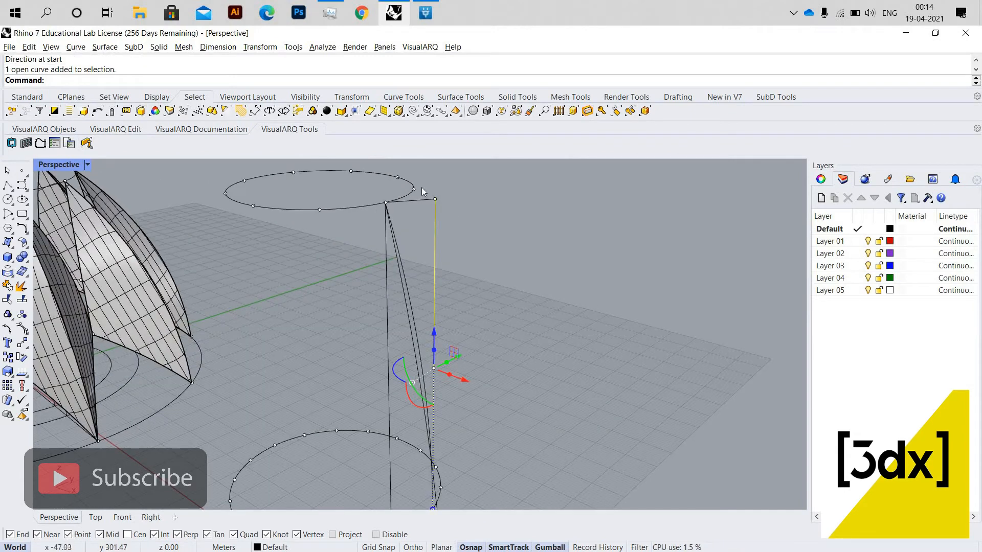
key("Delete")
scroll(365, 313, "down", 7)
right_click_drag(424, 337, 241, 351)
scroll(331, 370, "up", 5)
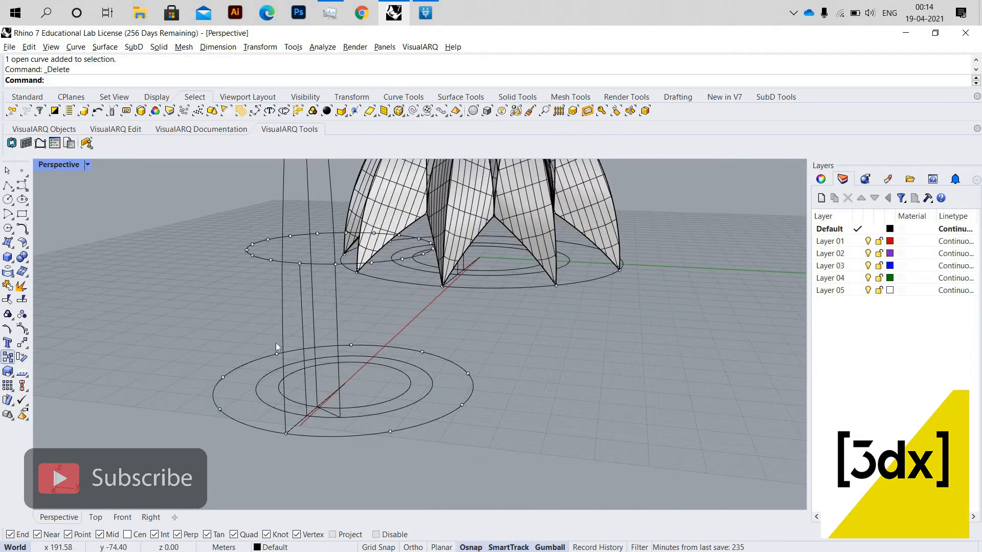
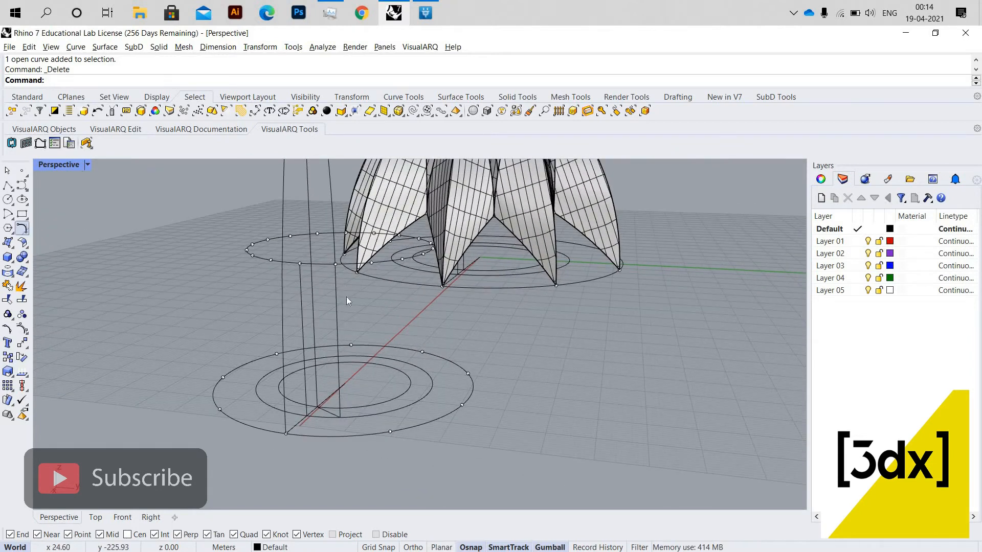
Step: Abandon a line started at the middle circle's division point and undo the deletion of the outer vertical guide
key("Return")
left_click(335, 264)
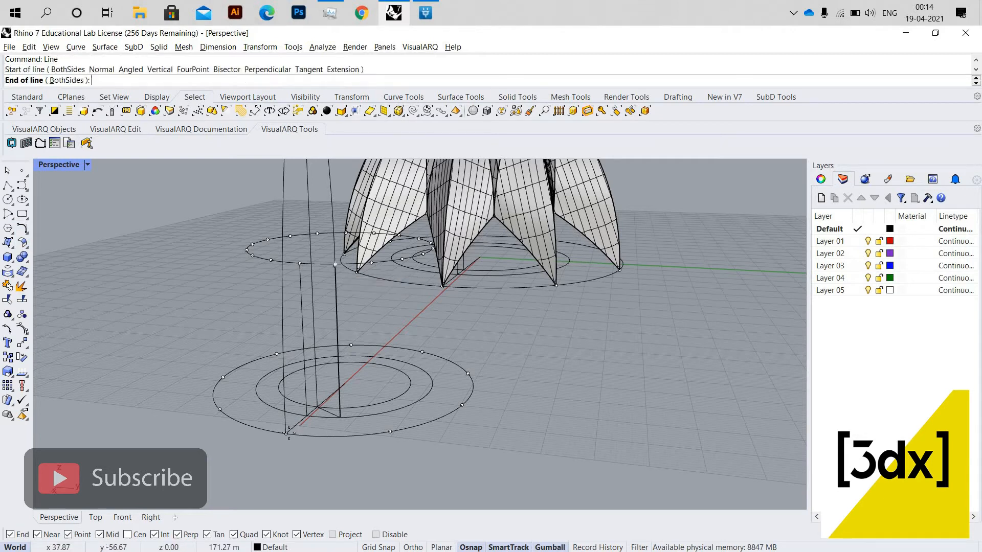
left_click(293, 429)
right_click_drag(297, 425, 379, 281)
key("ctrl+z")
key("Escape")
scroll(333, 315, "up", 5)
scroll(335, 321, "down", 6)
scroll(379, 281, "up", 2)
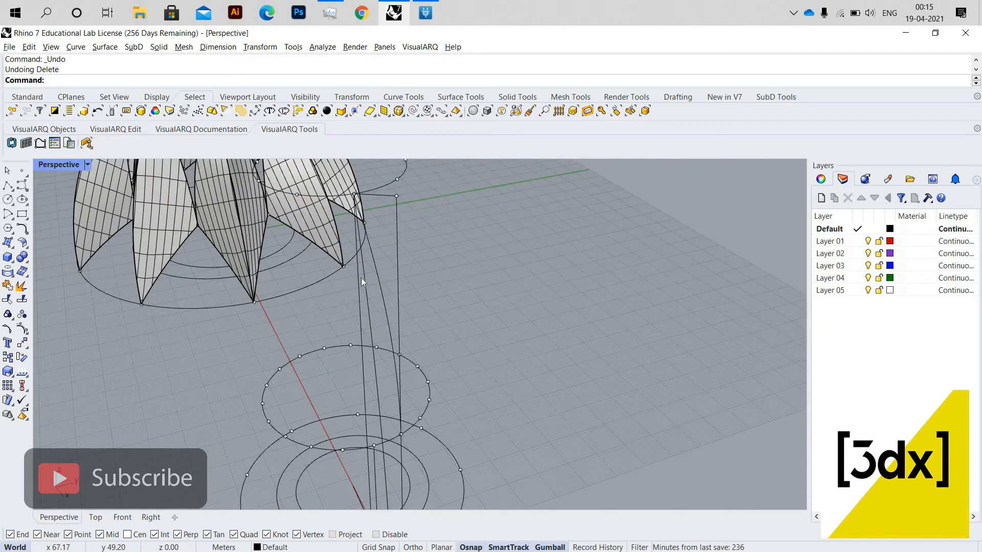
Step: Hide the new arc running from the upper circle to the middle circle
left_click(379, 280)
middle_click(379, 280)
left_click(350, 275)
scroll(347, 297, "down", 4)
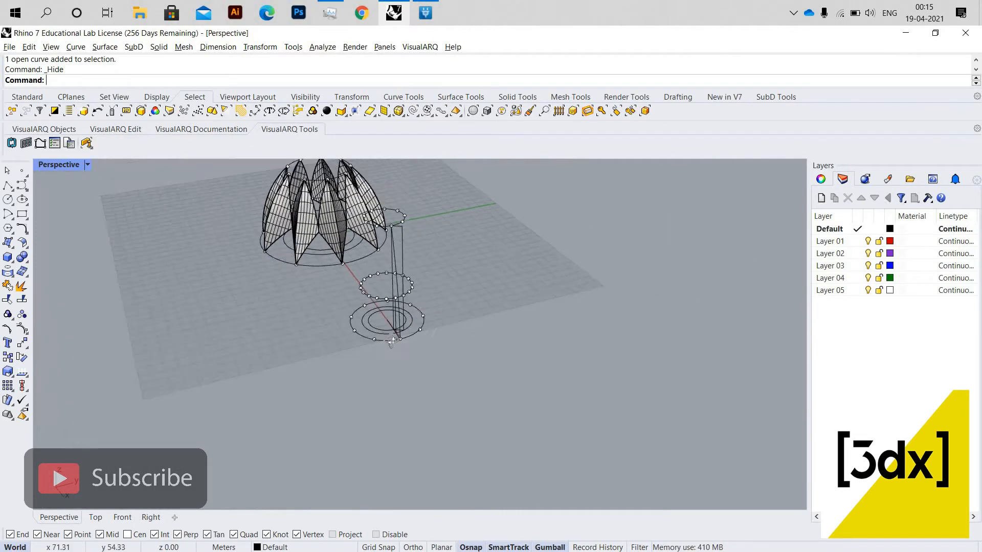
Step: Draw a straight line from the middle circle's division point to the division point on the outer base circle
scroll(345, 302, "up", 2)
scroll(345, 303, "up", 4)
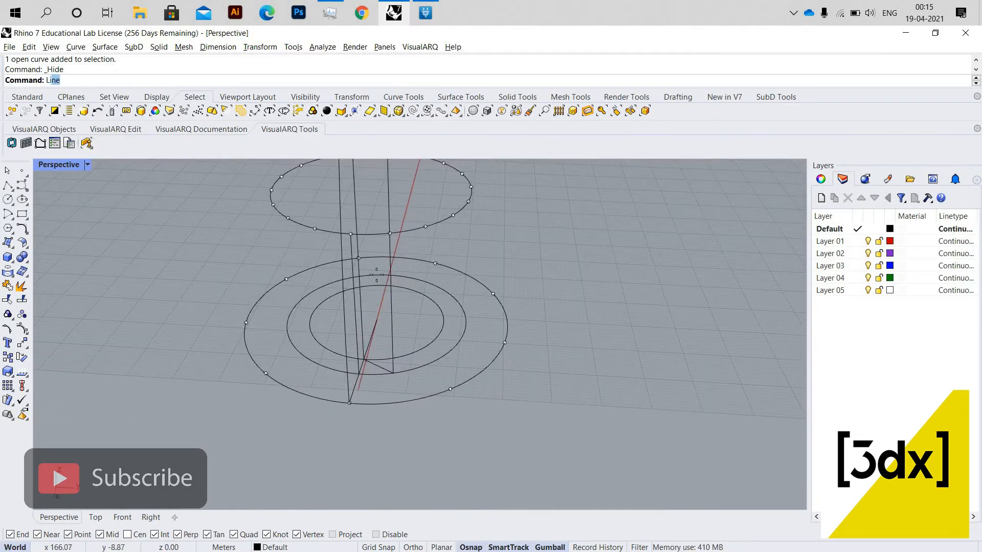
key("Return")
left_click(390, 234)
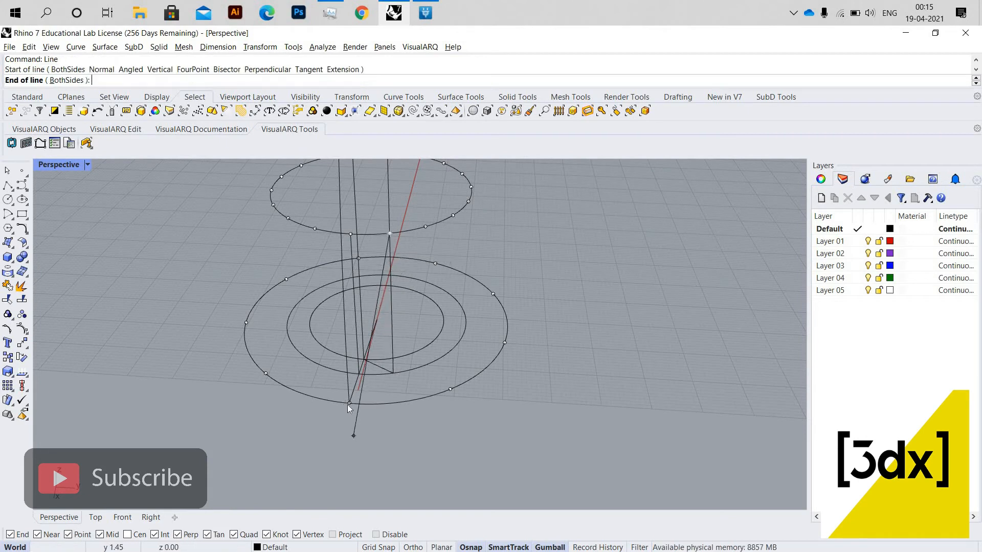
left_click(394, 373)
scroll(390, 266, "up", 5)
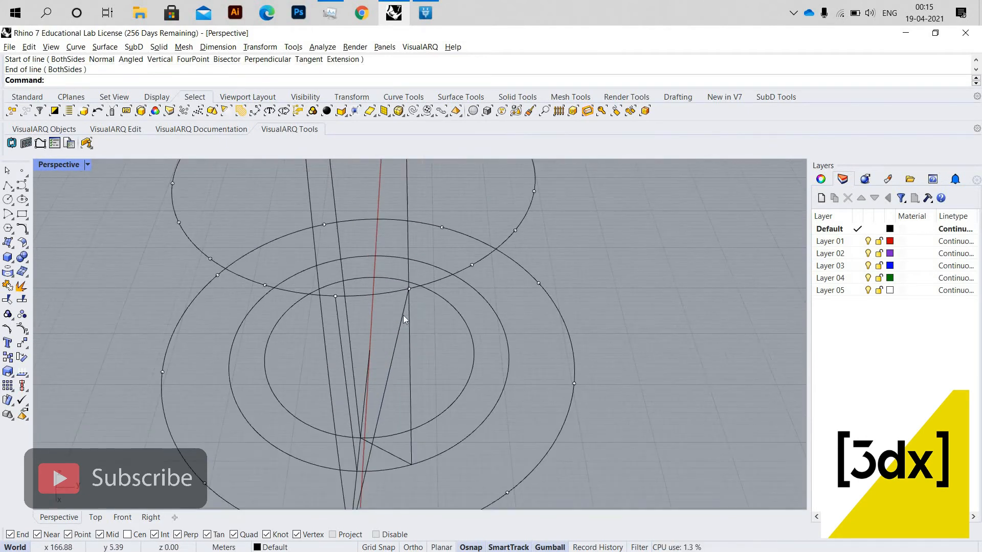
Step: Copy the new sloping line from its upper endpoint to a point about 4.04 m straight above
left_click(404, 321)
type("Co")
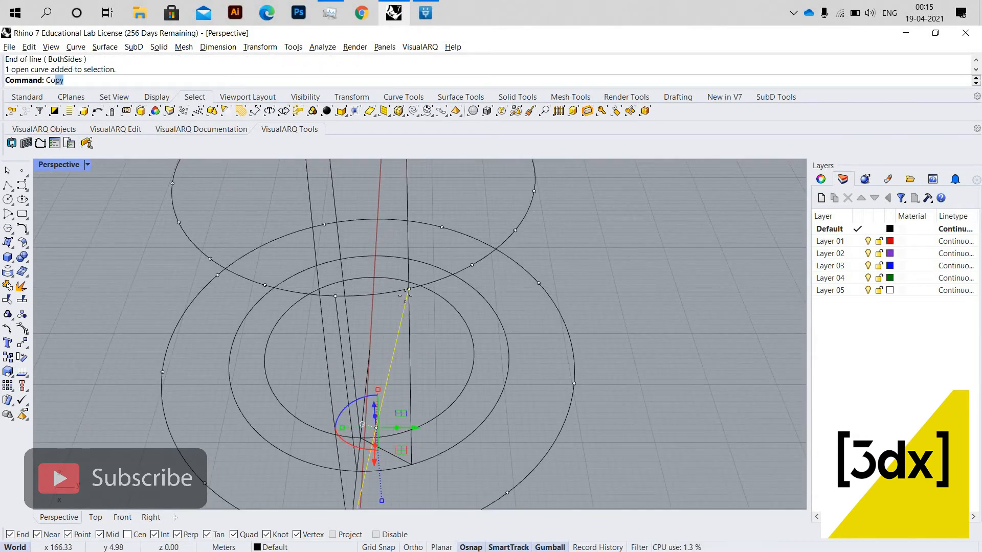
type("py")
key("Return")
left_click(409, 289)
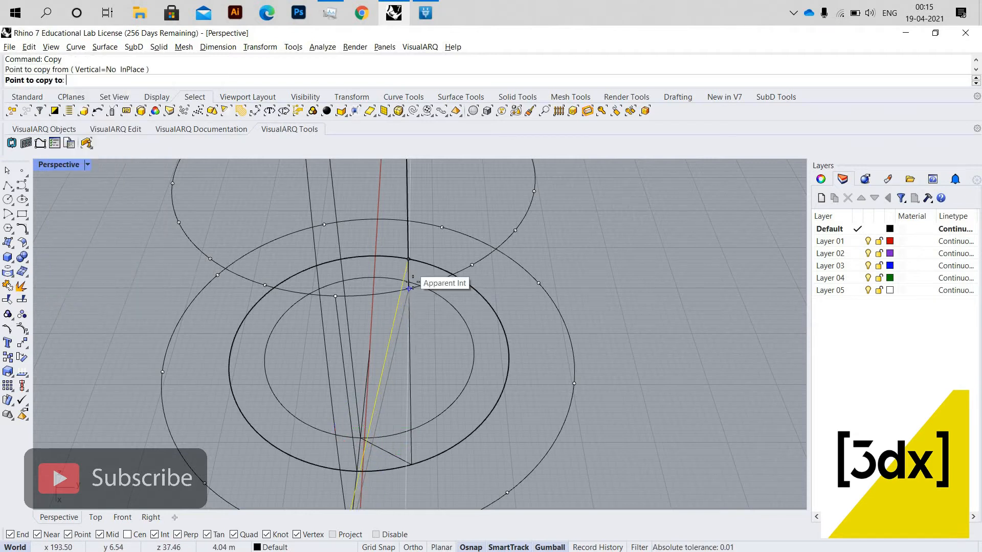
left_click(412, 285)
right_click_drag(380, 269, 328, 313)
scroll(329, 312, "down", 4)
key("Return")
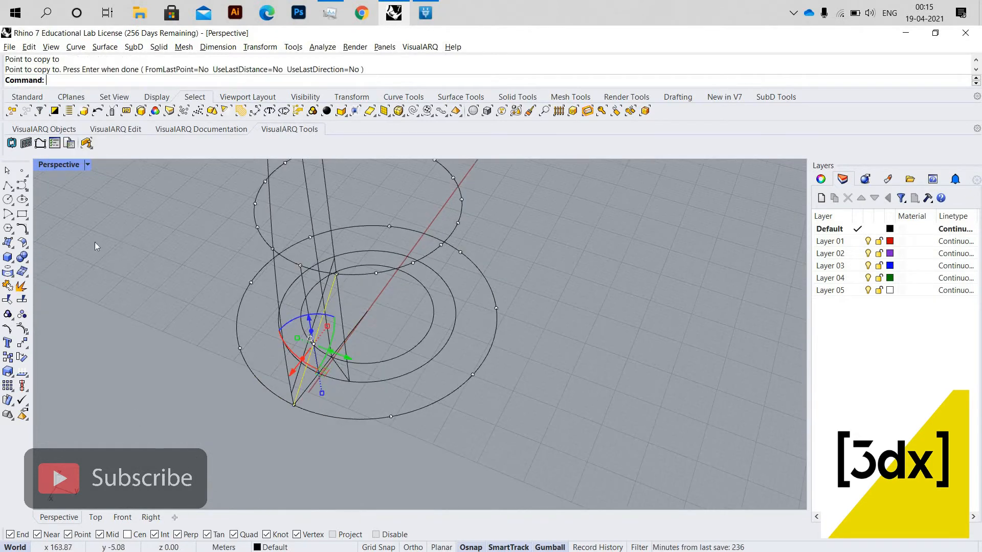
Step: Draw an arc from the outer base circle's division point to the middle circle's division point, directing its start toward the raised line copy
left_click(95, 242)
scroll(309, 319, "up", 4)
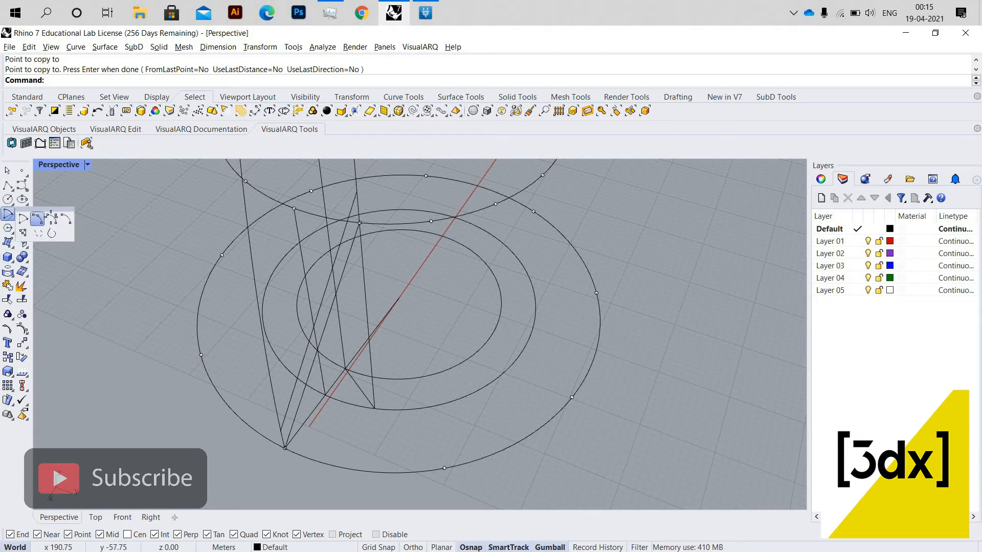
left_click(37, 219)
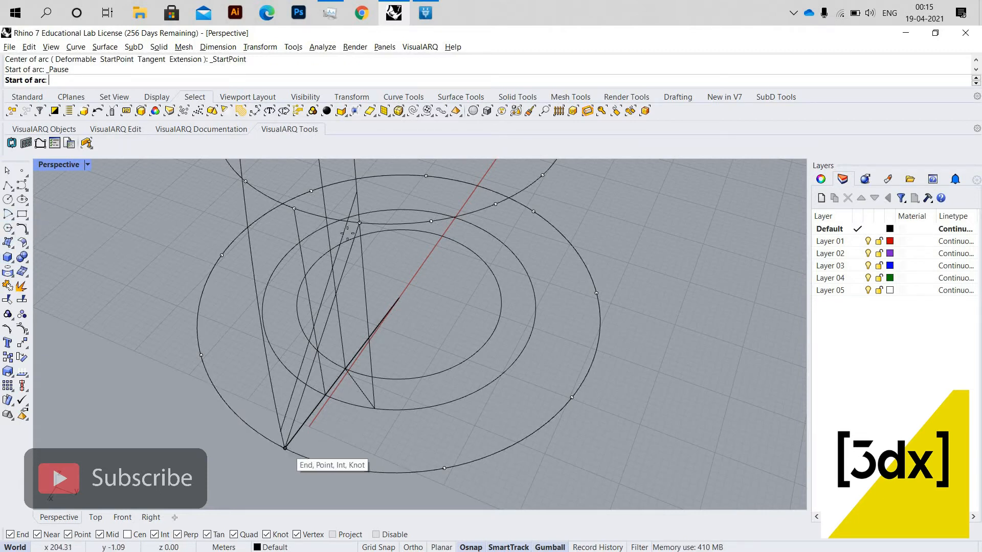
left_click(285, 448)
left_click(360, 222)
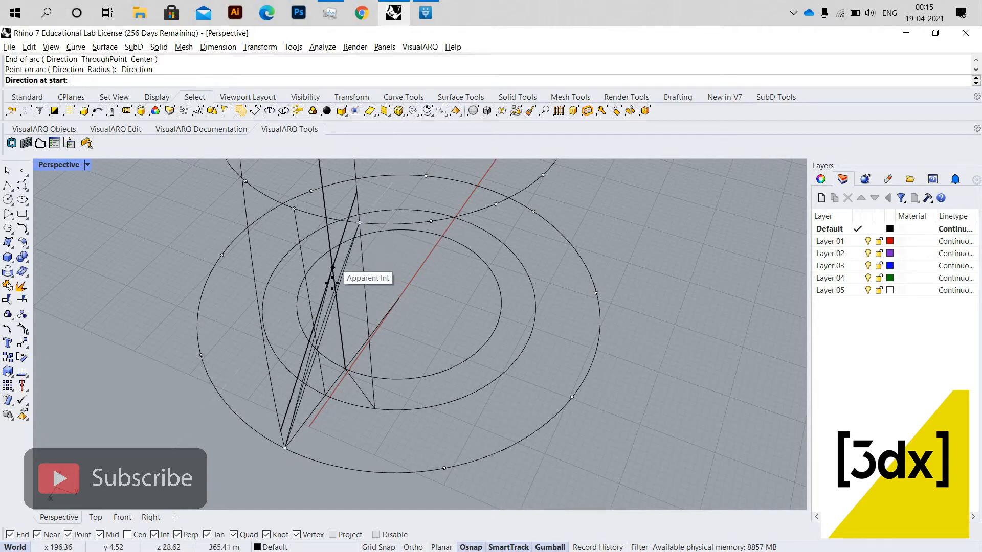
left_click(348, 289)
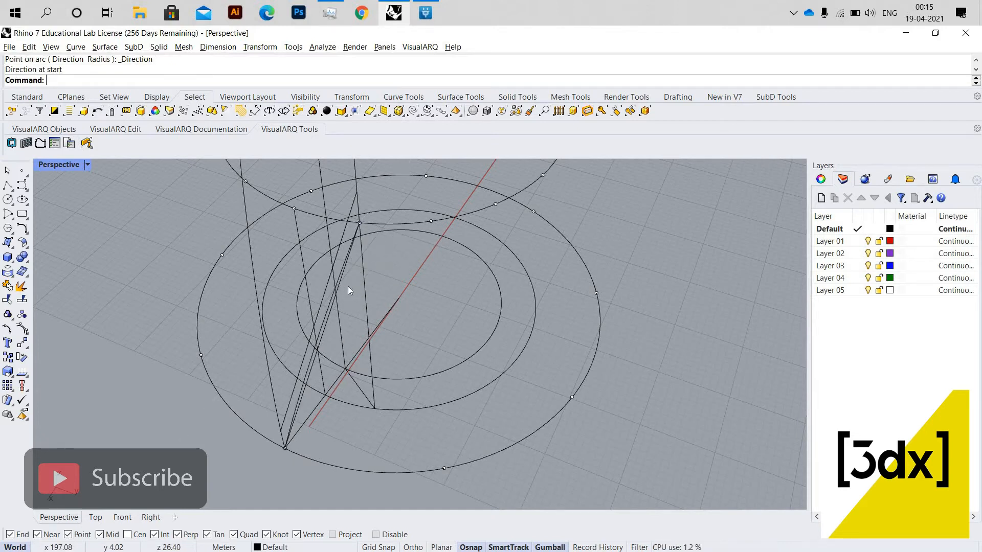
Step: Delete the raised copy of the sloping line
right_click_drag(378, 281, 385, 276)
left_click(386, 277)
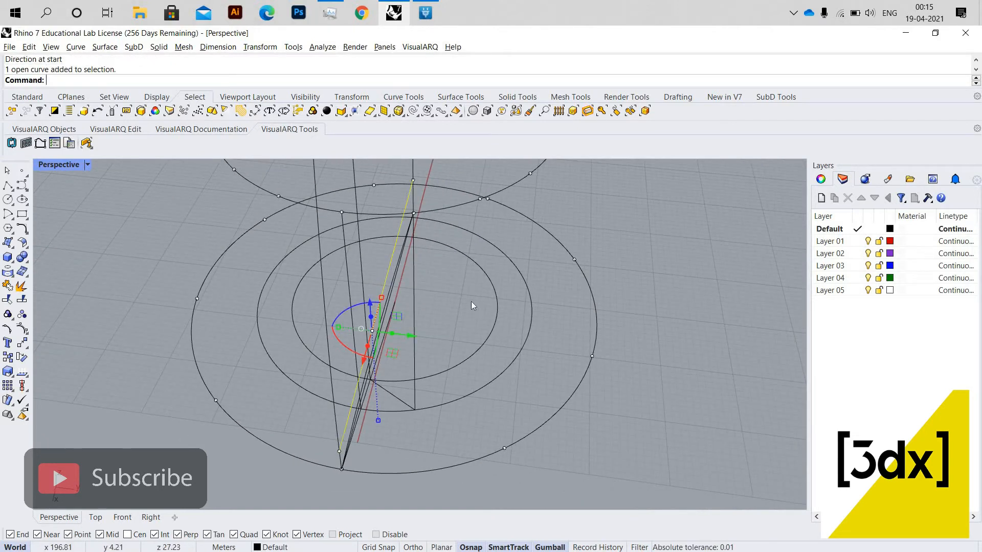
key("Delete")
Step: Show the hidden arc again and delete the short top line together with the outer vertical guide
middle_click(404, 241)
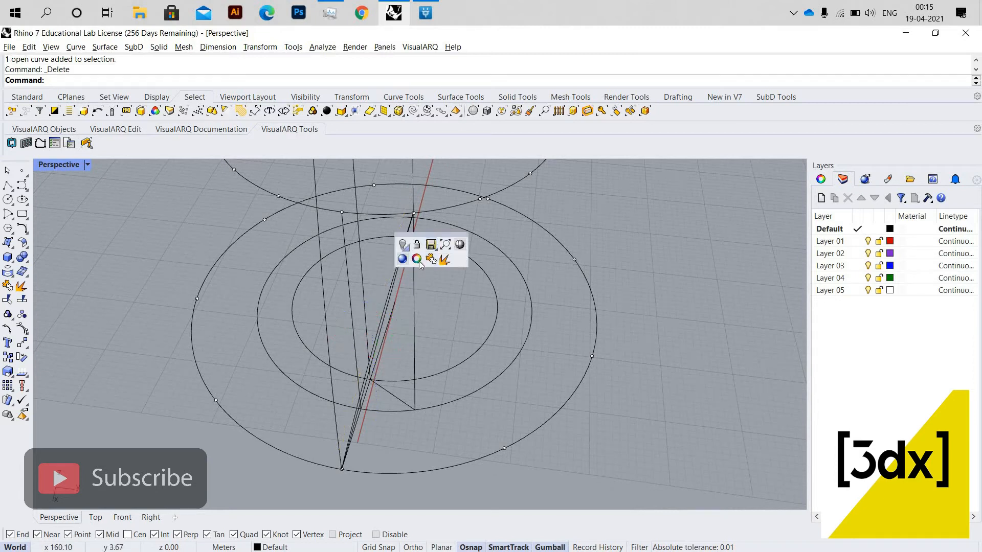
left_click(417, 263)
scroll(406, 214, "down", 5)
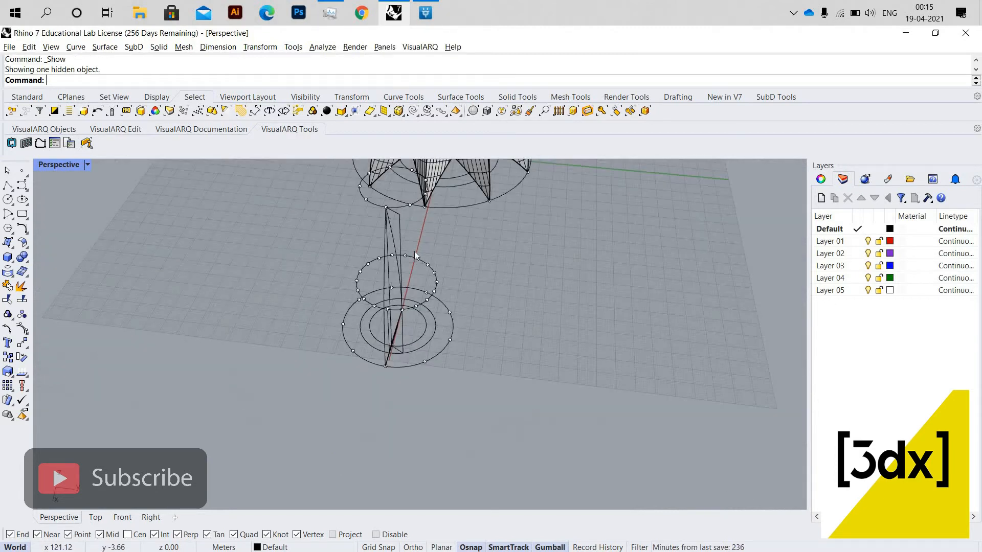
scroll(414, 251, "up", 3)
left_click(388, 216)
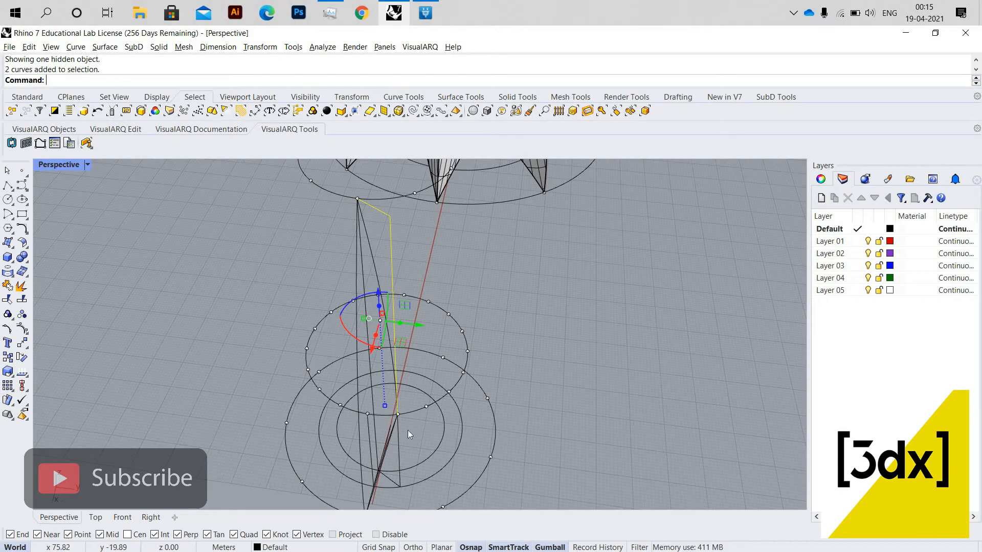
key("Delete")
Step: Delete the straight sloping line beside the lower arc and the base line from the circles' centre to the outer base circle
scroll(368, 345, "up", 8)
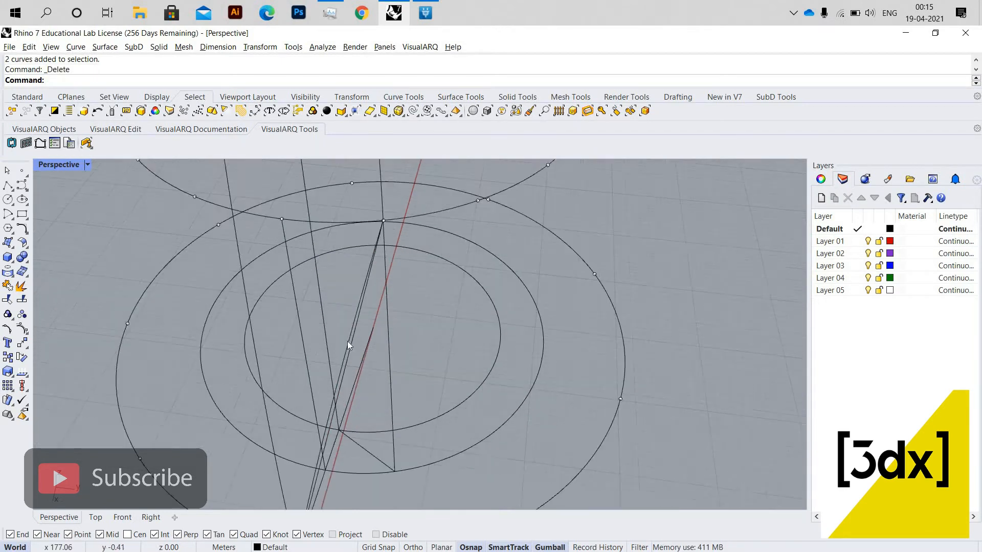
scroll(426, 334, "down", 5)
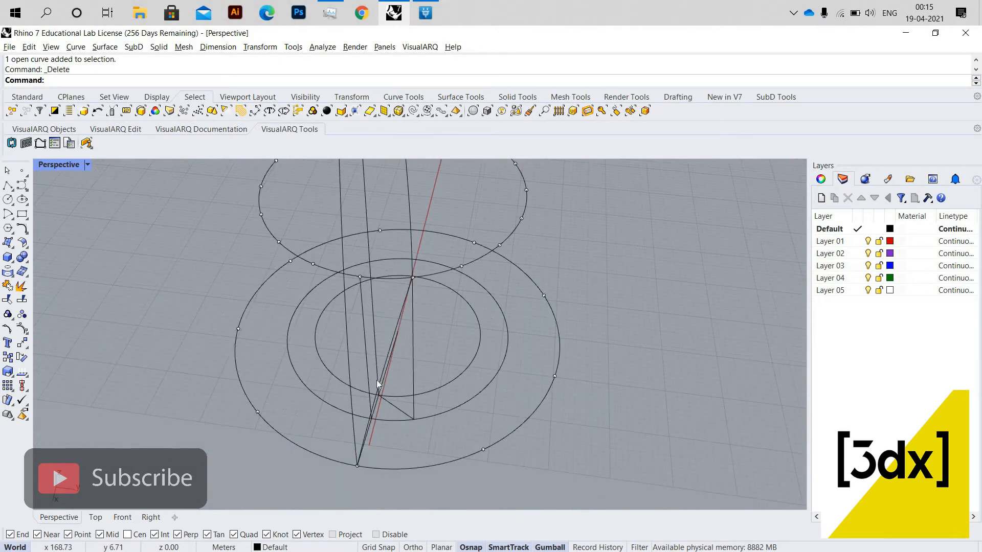
scroll(394, 372, "up", 2)
left_click(392, 363)
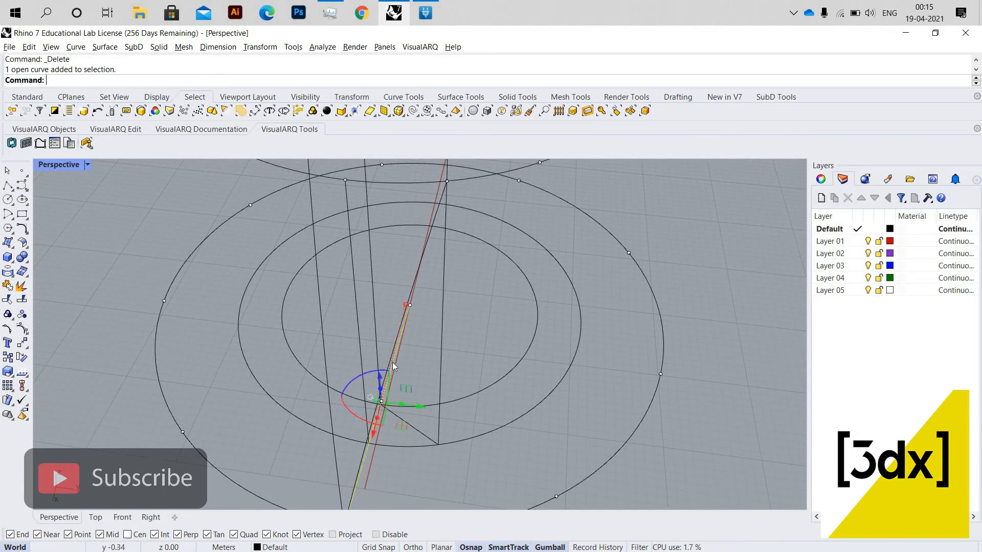
key("Delete")
scroll(428, 286, "down", 4)
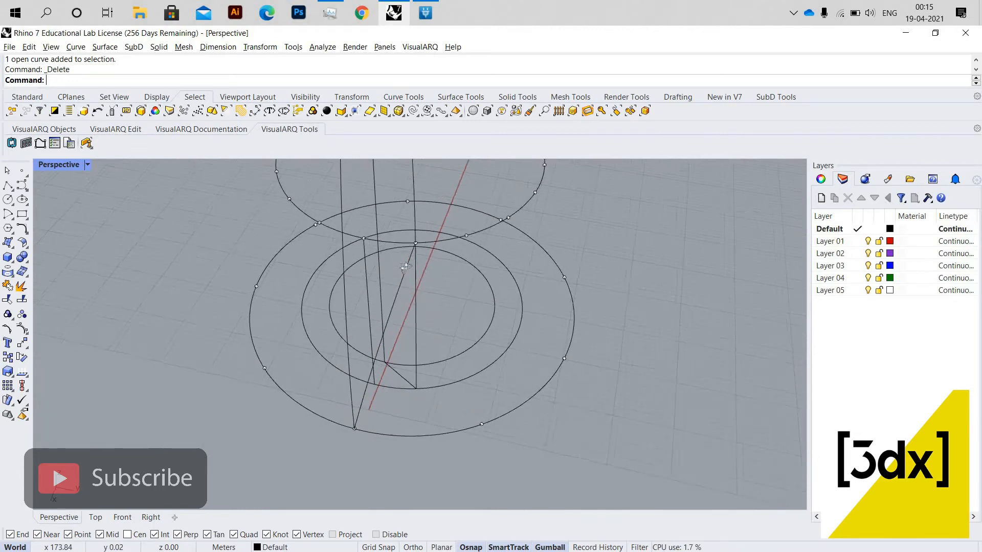
right_click_drag(430, 285, 444, 267)
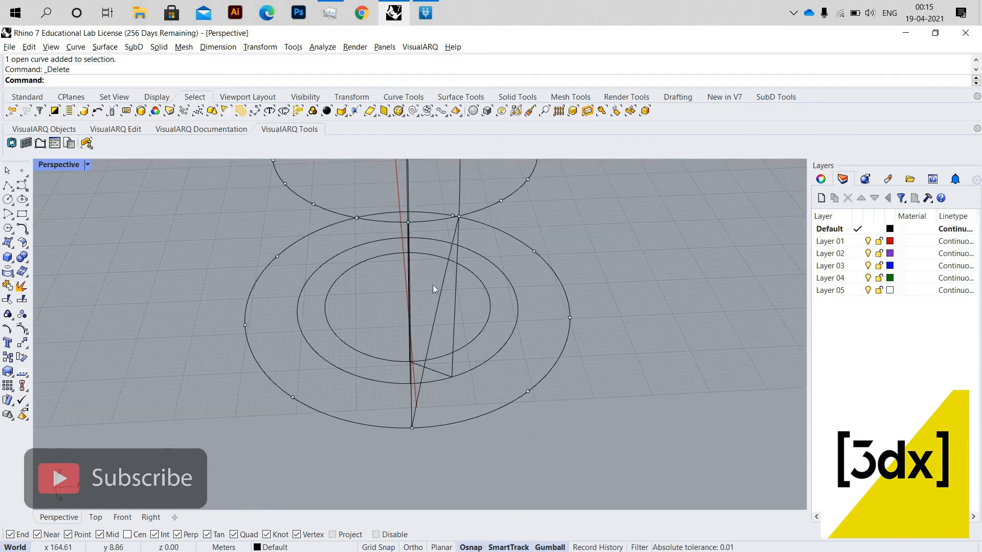
Step: Join the lower arc, the upper arc and the long curve on the petal's other side into one closed curve
left_click(425, 368)
scroll(431, 244, "down", 3)
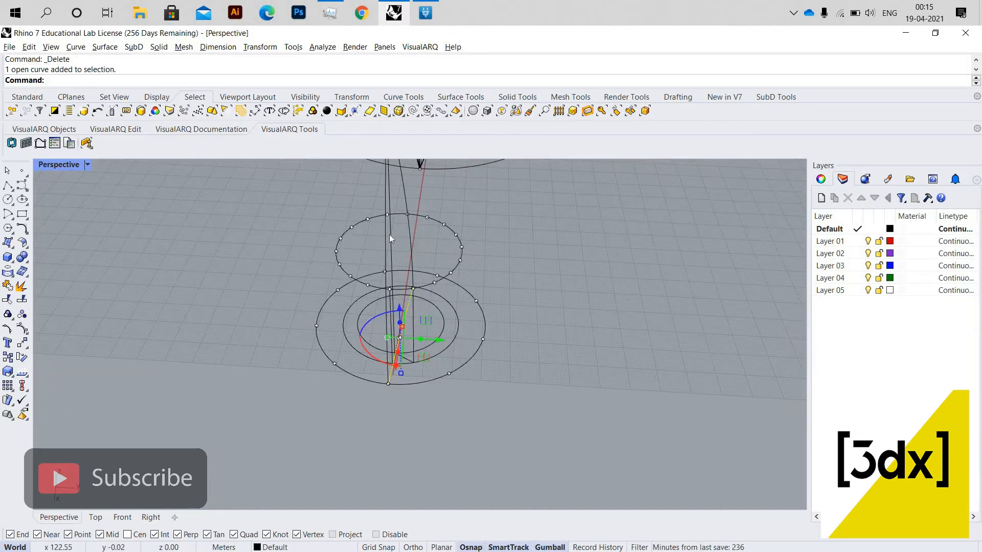
left_click(385, 223, "shift")
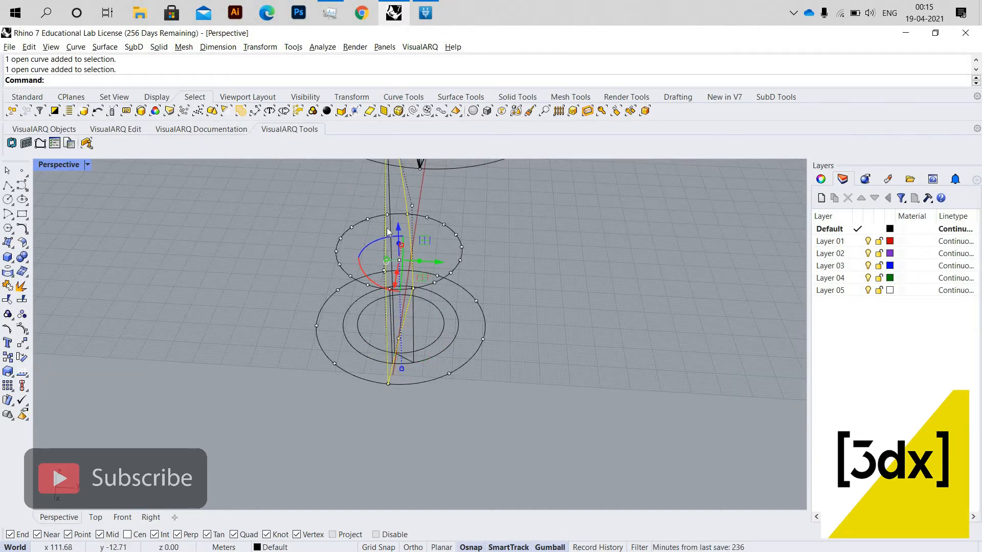
key("ctrl+j")
Step: Create a Patch surface from the closed curve that outlines half of the petal
type("Patch")
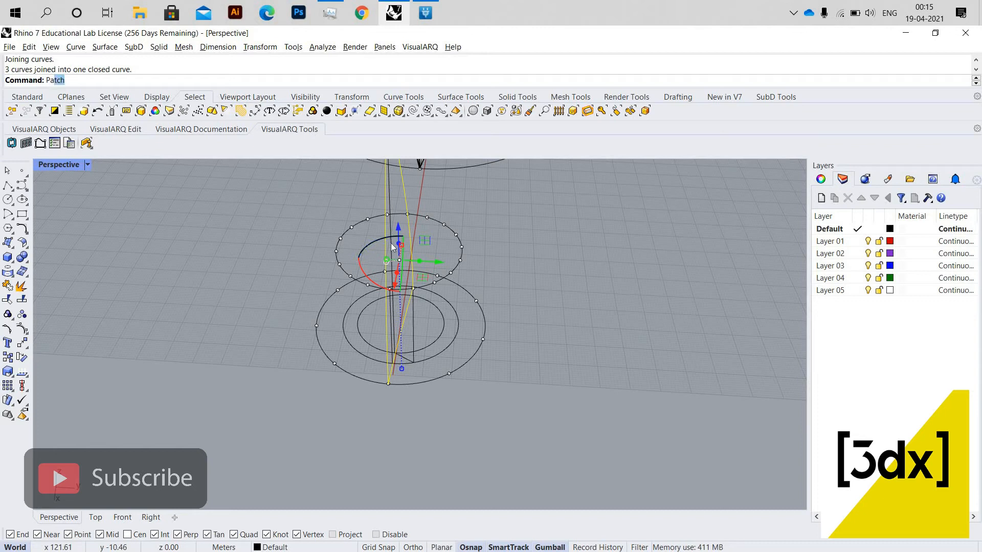
key("Return")
key("Return")
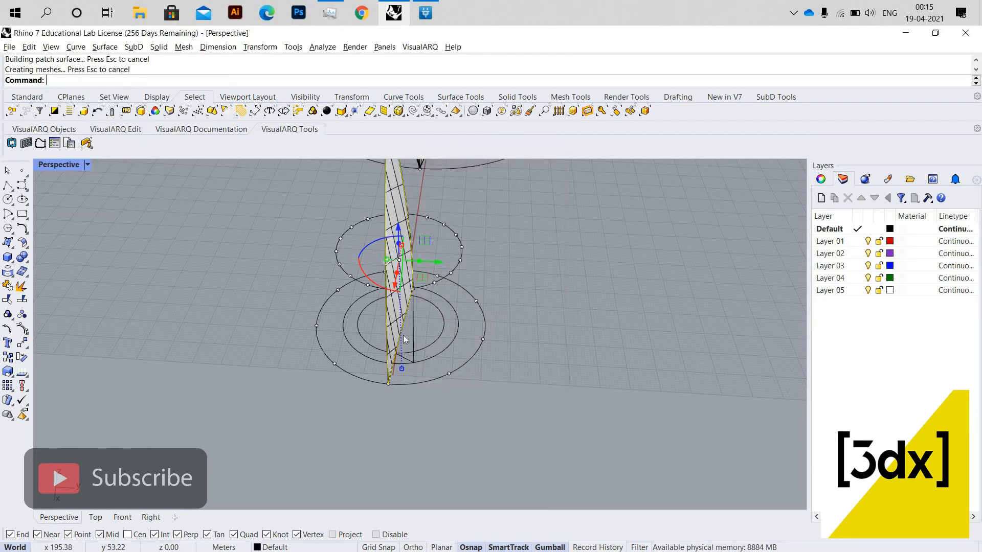
key("Escape")
scroll(400, 331, "up", 4)
left_click(398, 307)
right_click_drag(404, 320, 474, 378)
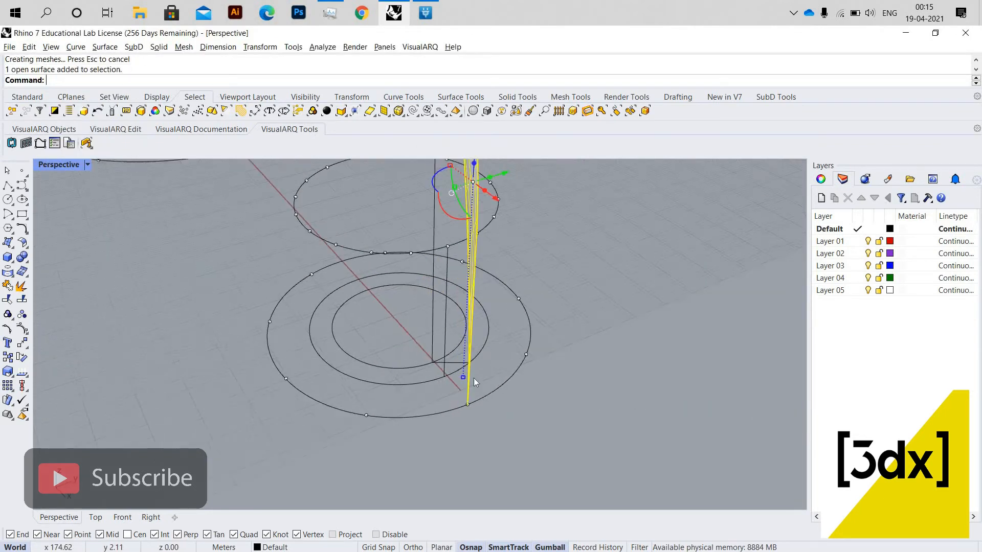
scroll(474, 378, "up", 4)
key("Escape")
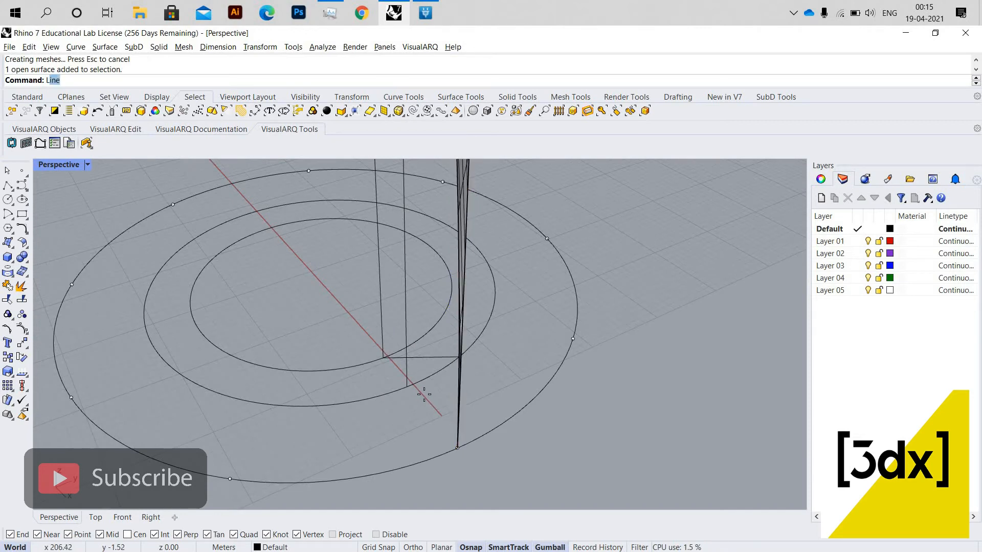
key("Return")
key("Escape")
Step: Mirror a copy of the patch surface across the line from the middle base circle to the petal's lower tip
right_click_drag(395, 335, 391, 323)
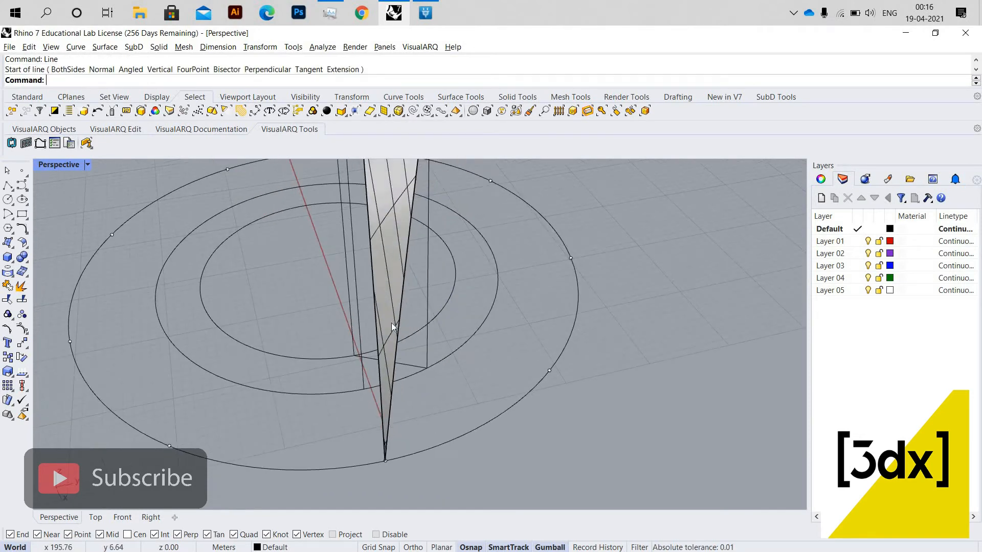
left_click(391, 331)
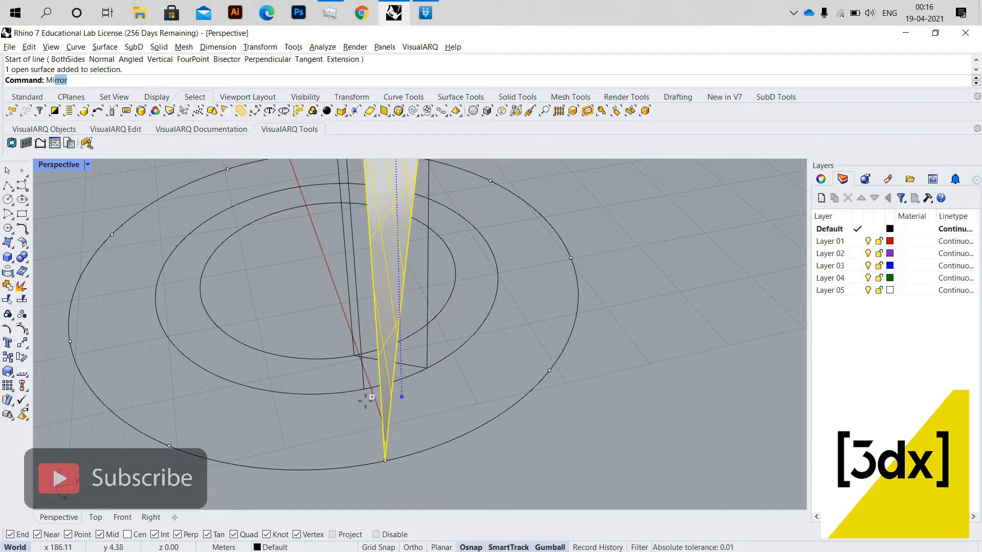
key("Return")
left_click(385, 460)
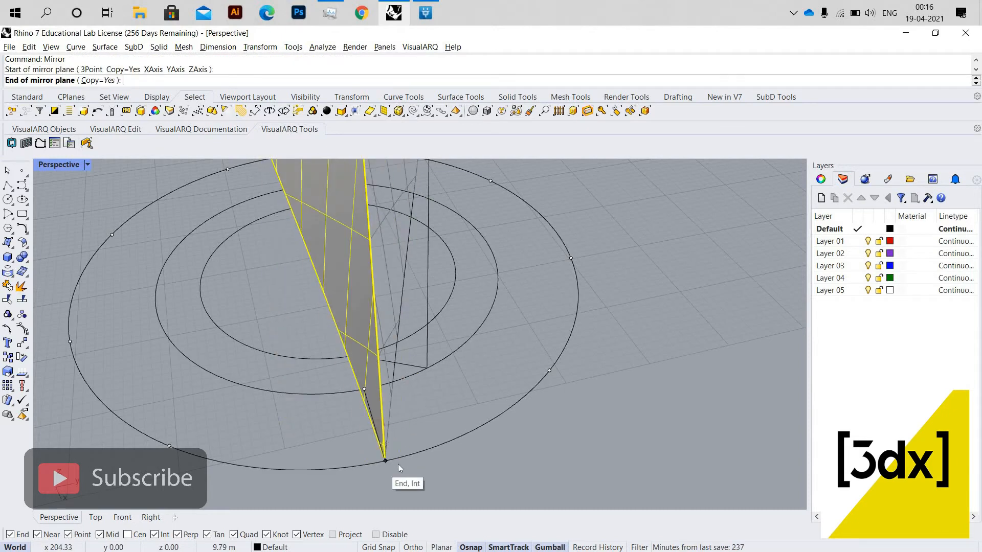
left_click(398, 464)
scroll(403, 432, "down", 8)
left_click(426, 382)
scroll(403, 384, "down", 4)
scroll(403, 385, "up", 4)
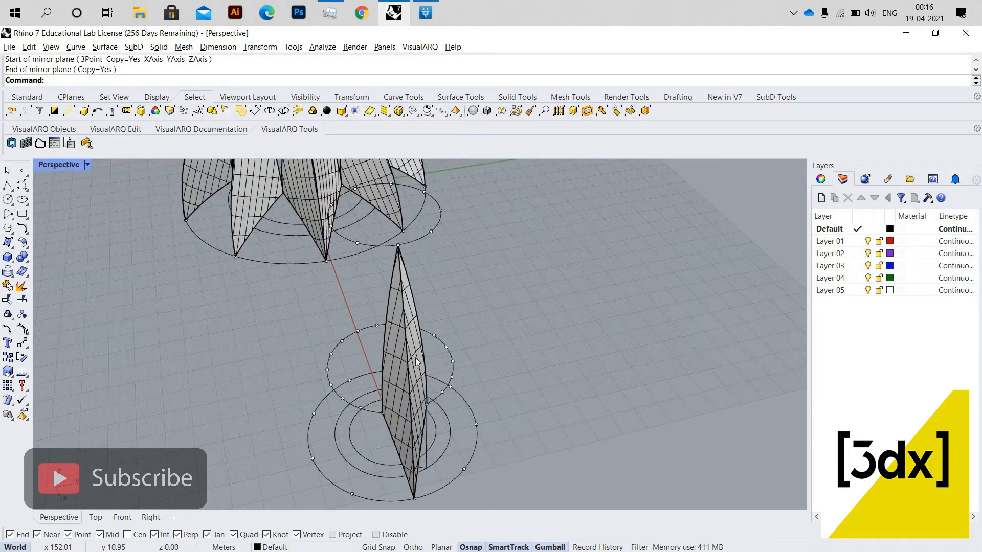
left_click(406, 370)
left_click(418, 369, "shift")
scroll(420, 368, "down", 6)
right_click_drag(472, 409, 460, 403)
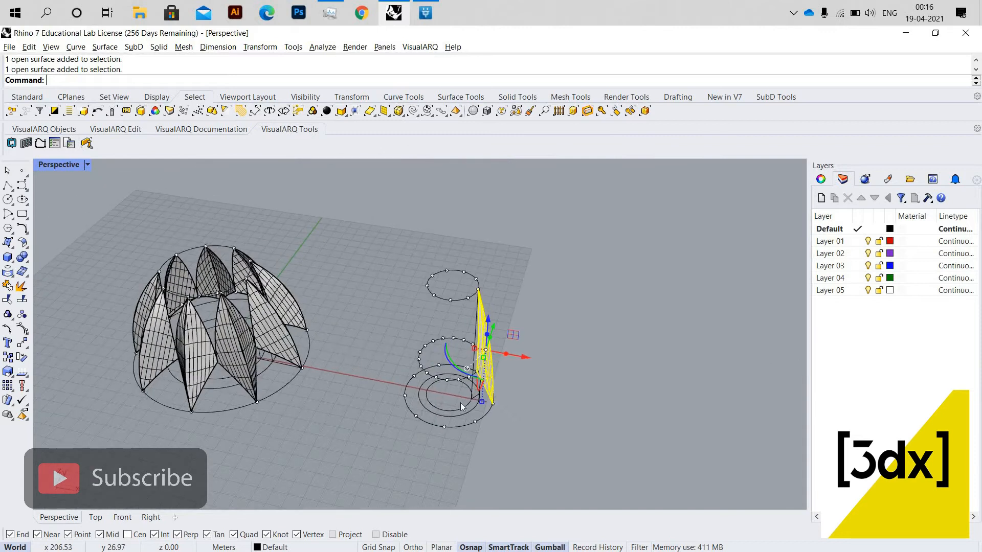
scroll(461, 404, "up", 16)
left_click(628, 422)
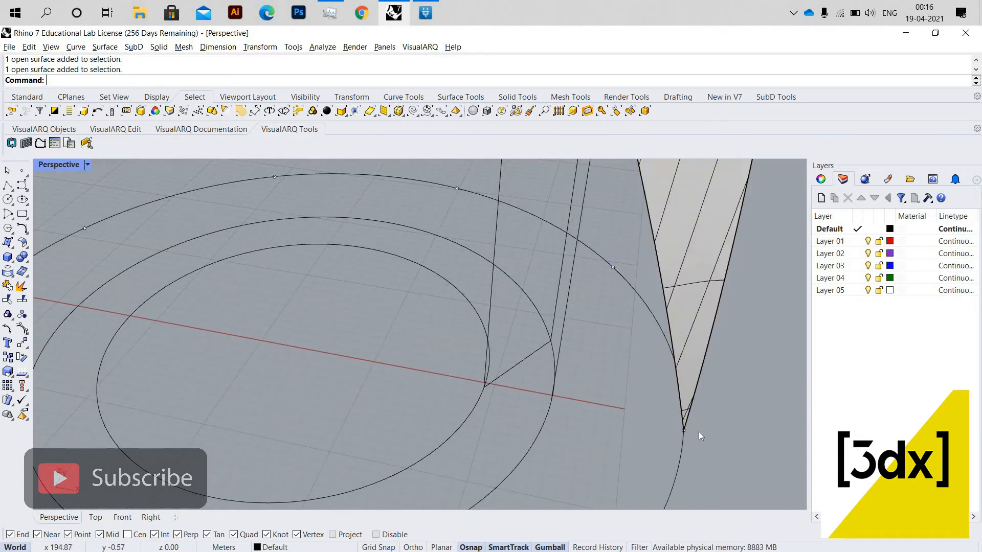
type("line")
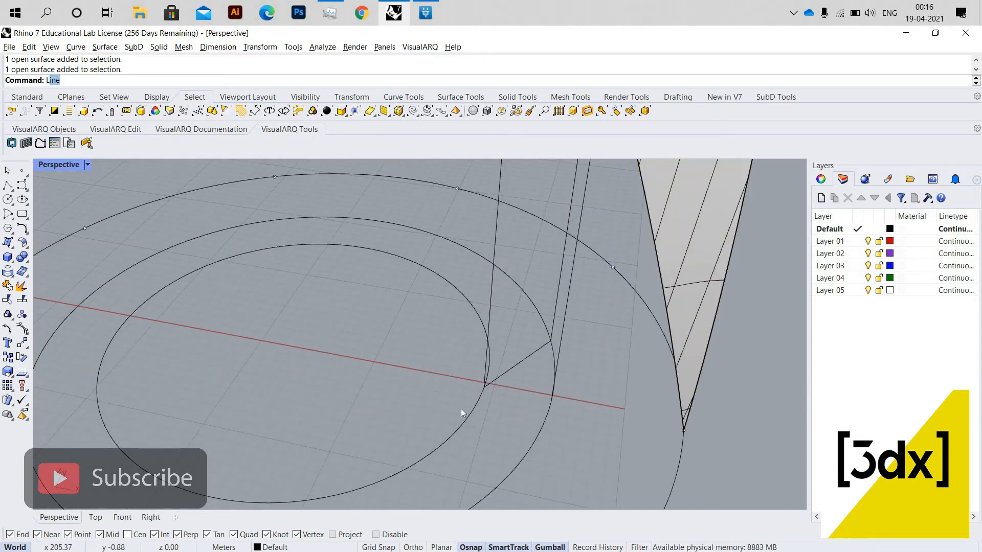
key("Return")
left_click(129, 316)
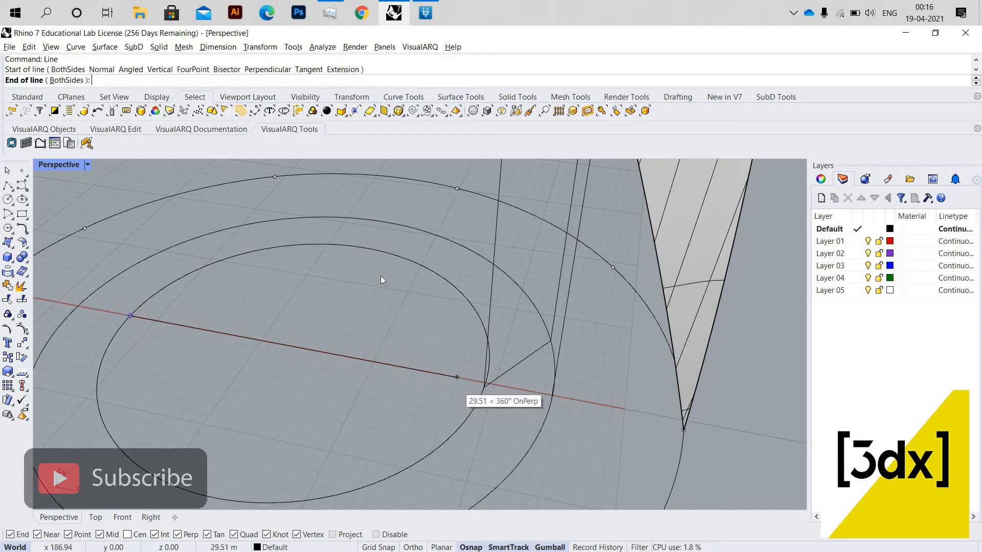
key("Escape")
Step: Draw a line across the innermost base circle between opposite quadrants, and another from its midpoint to the petal's lower tip
key("Return")
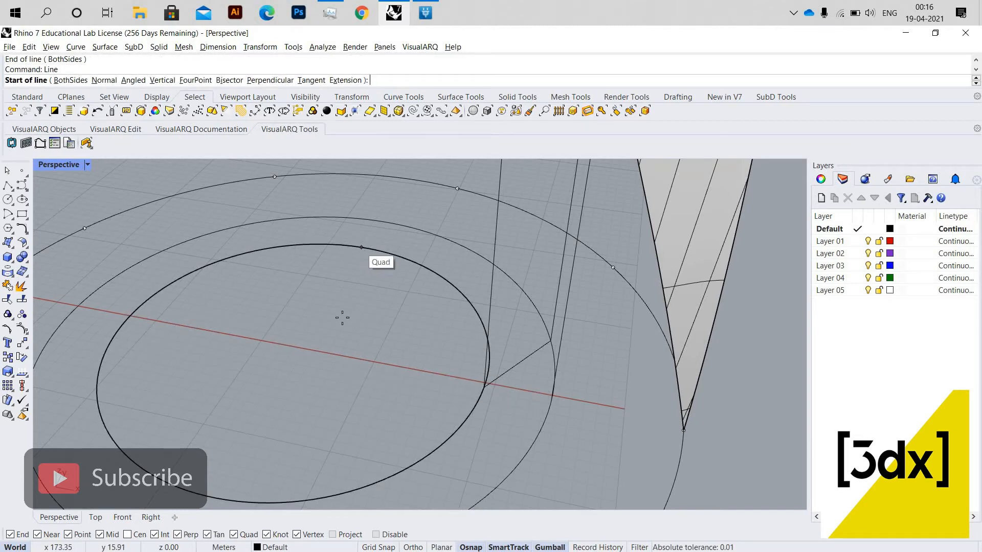
left_click(361, 248)
scroll(327, 338, "down", 4)
left_click(254, 438)
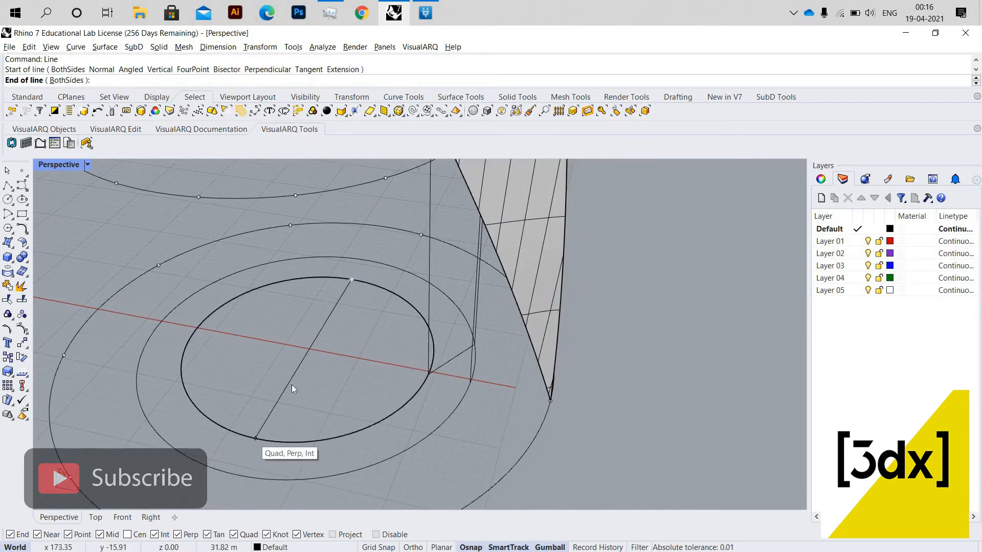
key("Return")
left_click(310, 349)
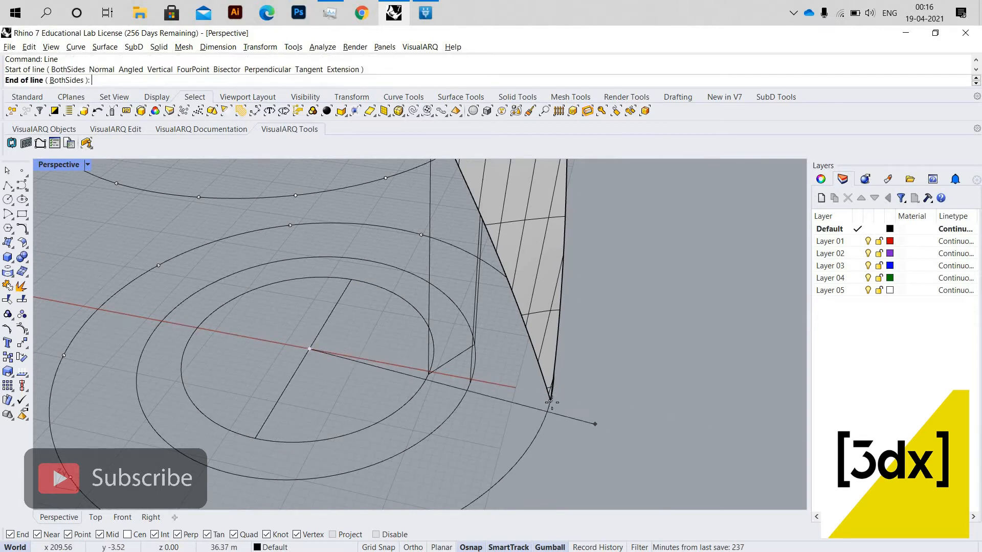
left_click(551, 401)
scroll(512, 412, "down", 3)
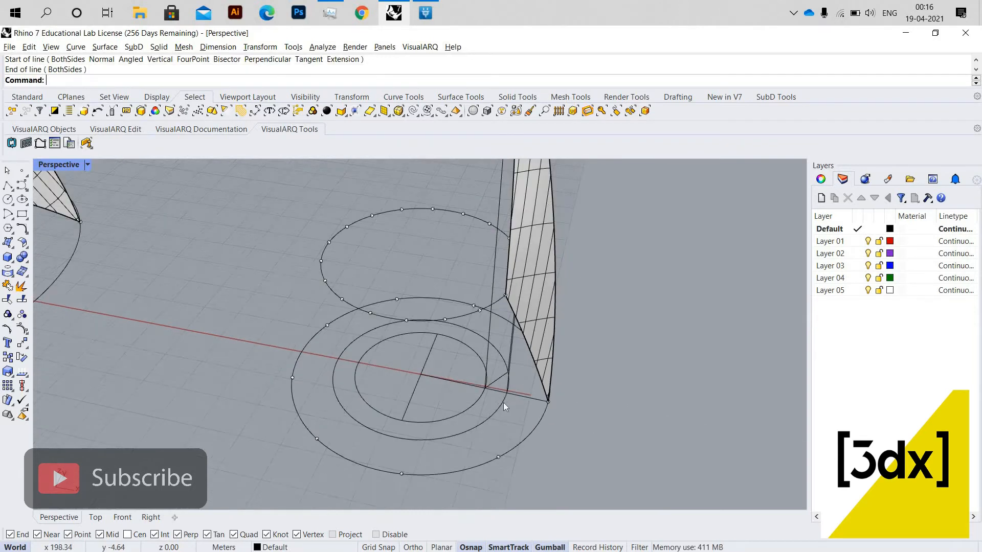
Step: Polar array both petal halves around the base circles' centre with 9 items over 360 degrees
right_click_drag(525, 378, 503, 312)
left_click(503, 311)
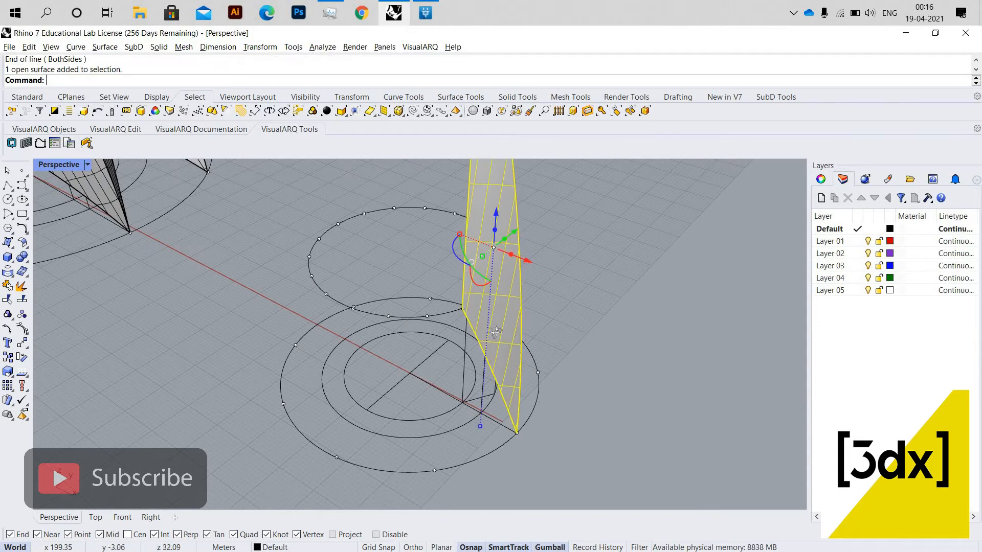
right_click_drag(430, 305, 491, 416)
left_click(433, 324, "shift")
right_click_drag(451, 380, 471, 391)
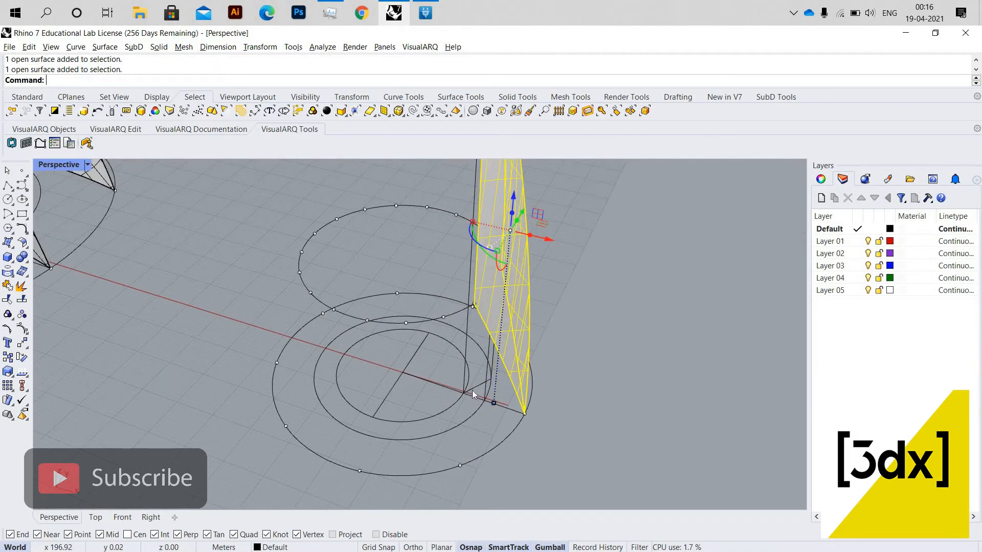
scroll(456, 383, "up", 4)
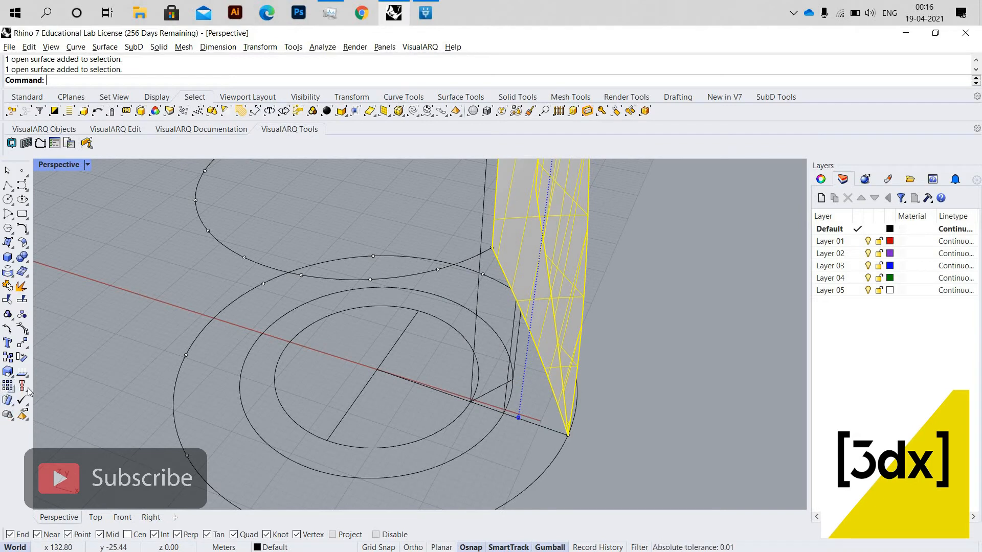
left_click(12, 390)
left_click(37, 391)
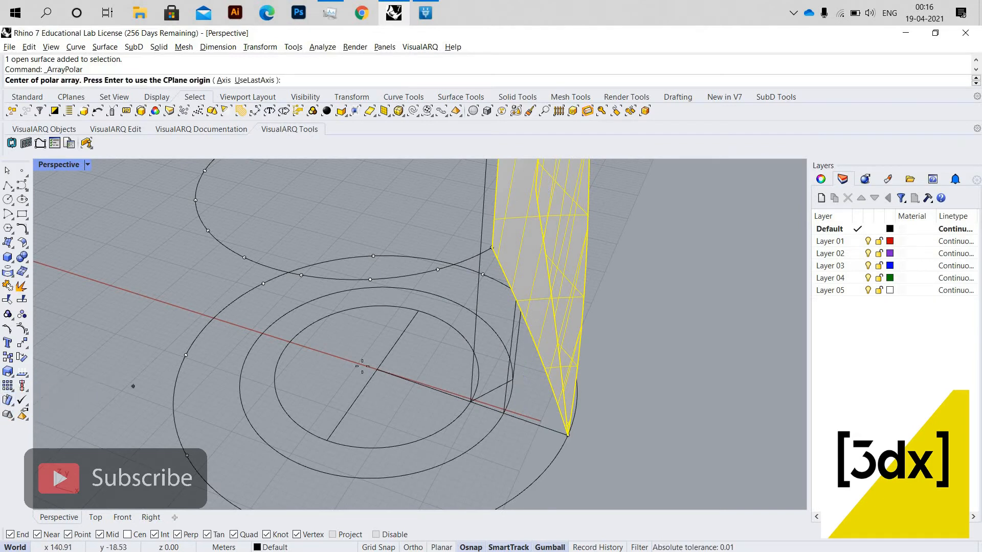
scroll(379, 367, "up", 2)
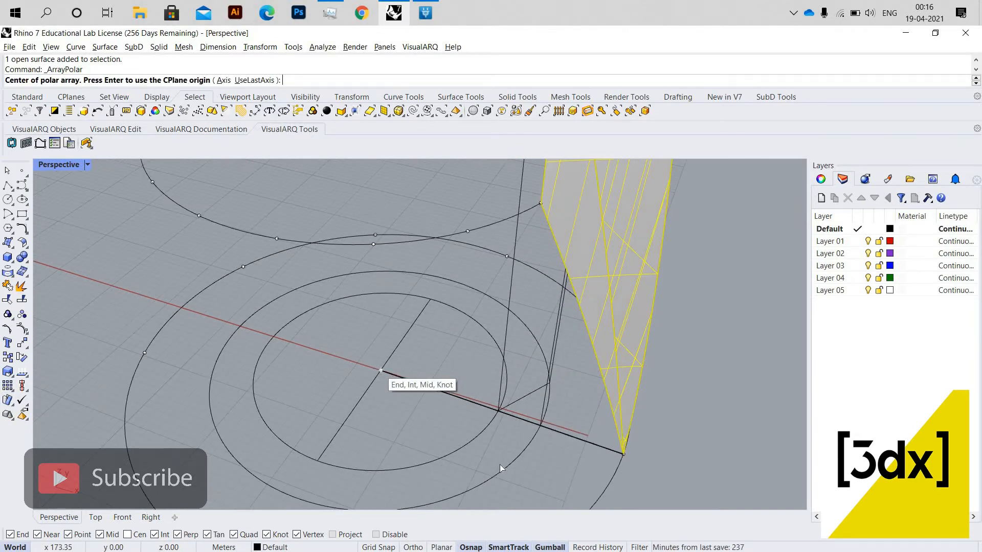
left_click(380, 370)
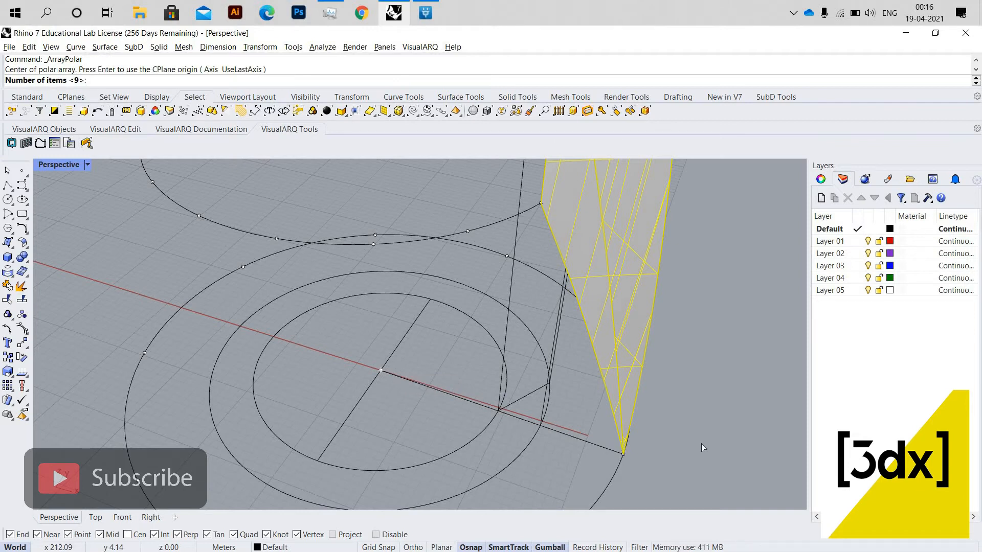
key("Return")
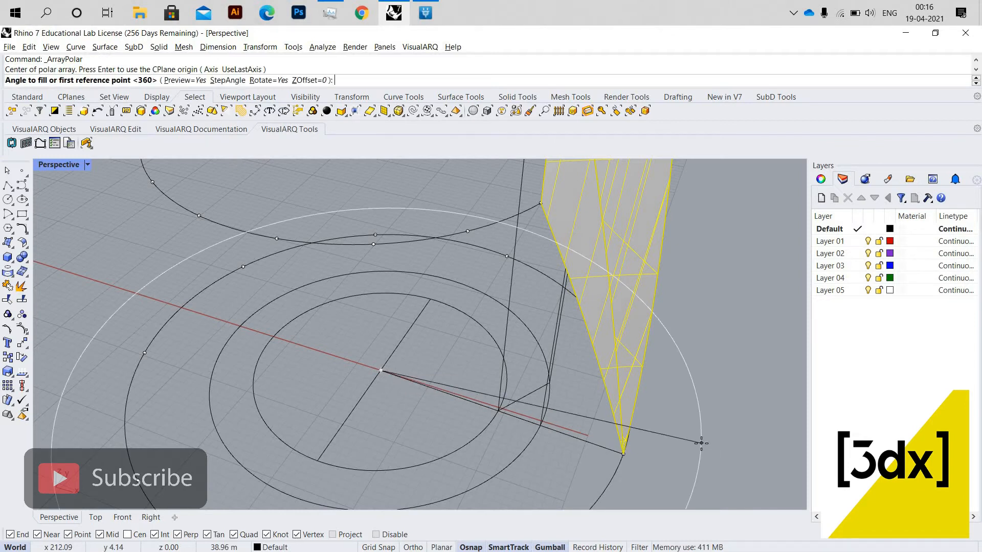
key("Return")
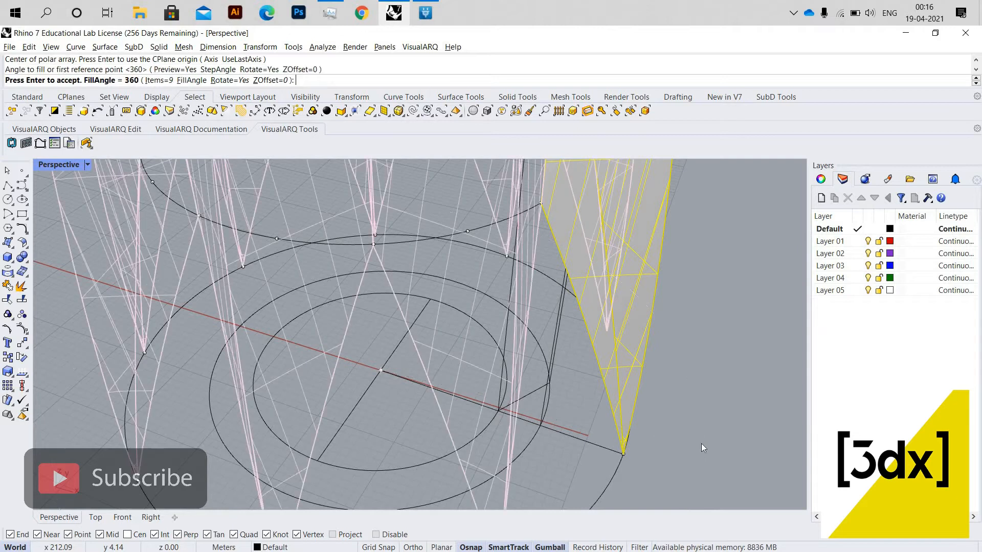
key("Return")
scroll(498, 347, "down", 6)
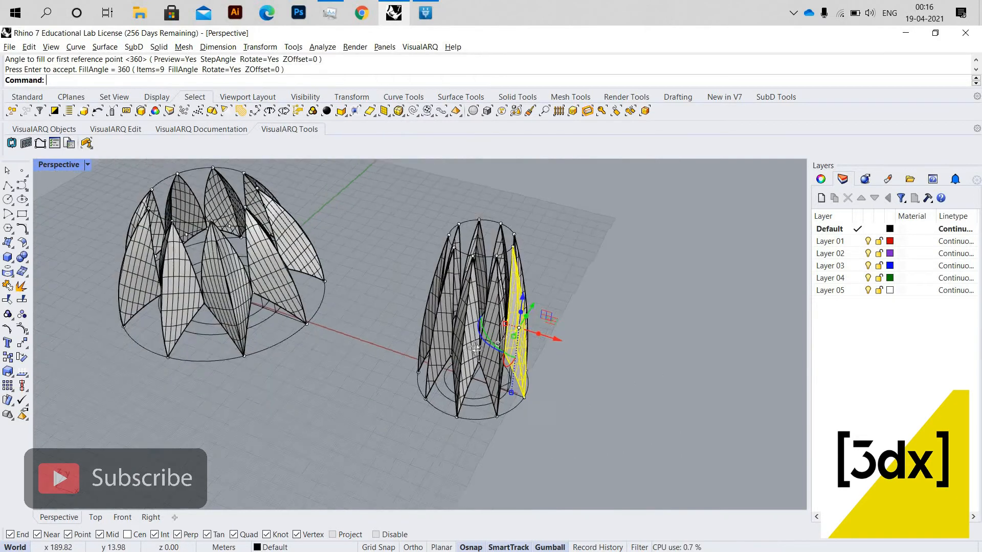
key("Escape")
right_click_drag(494, 331, 506, 322)
scroll(504, 313, "up", 4)
scroll(506, 312, "down", 4)
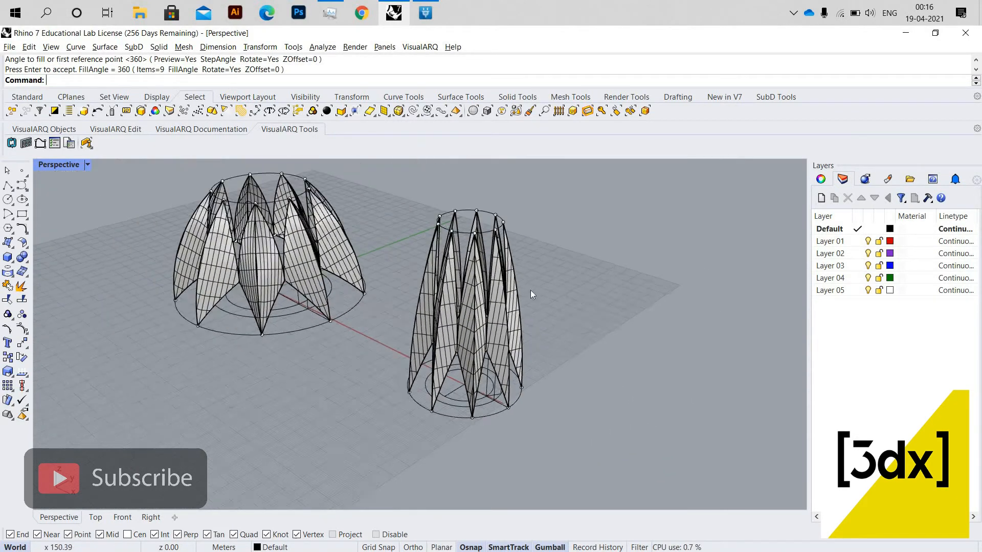
right_click_drag(530, 290, 475, 284)
scroll(435, 357, "up", 3)
left_click(435, 363)
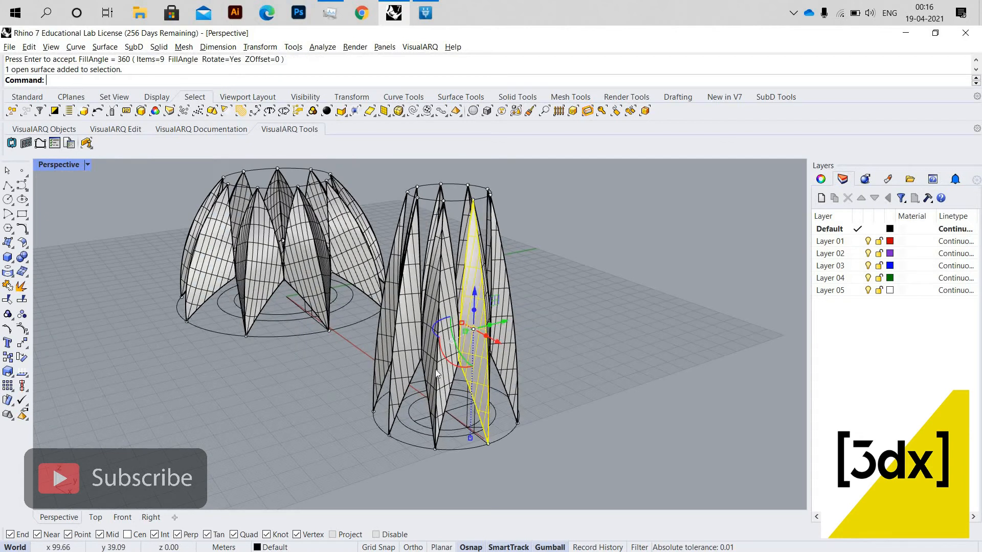
left_click(434, 370, "shift")
scroll(433, 370, "up", 3)
scroll(483, 374, "down", 5)
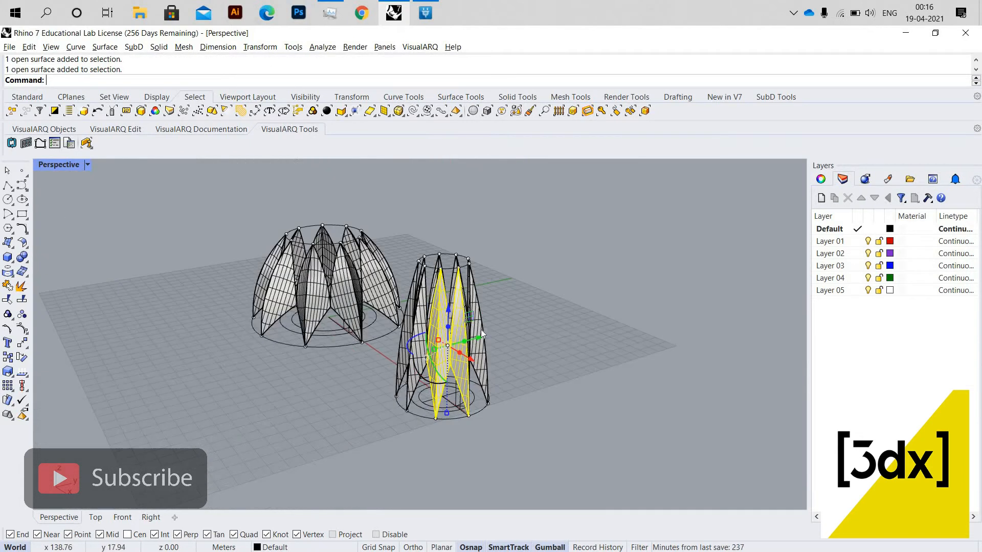
scroll(424, 310, "up", 5)
scroll(431, 312, "down", 5)
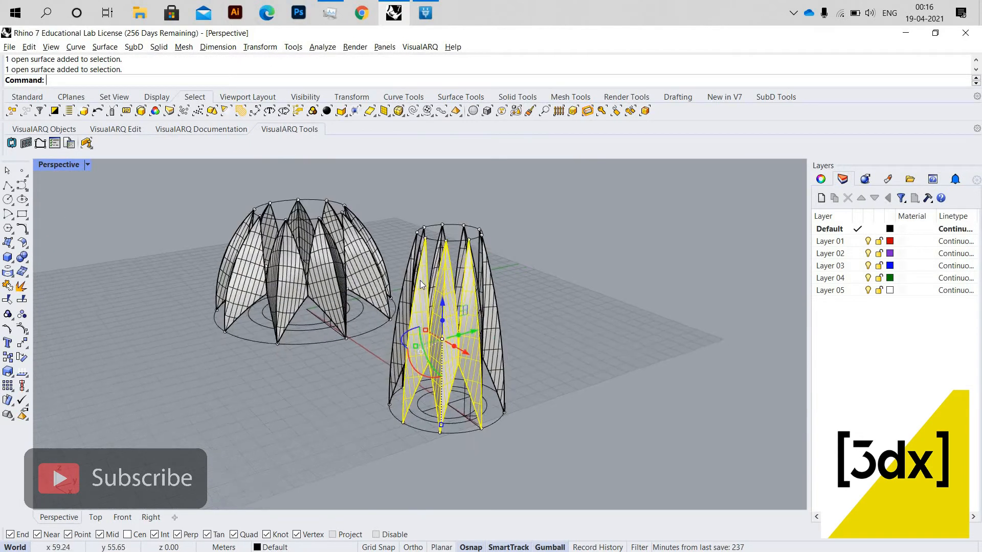
key("Escape")
Step: Select all the petal surfaces of the narrower ring and group them
left_click(474, 303)
scroll(474, 304, "down", 2)
right_click_drag(474, 304, 489, 337)
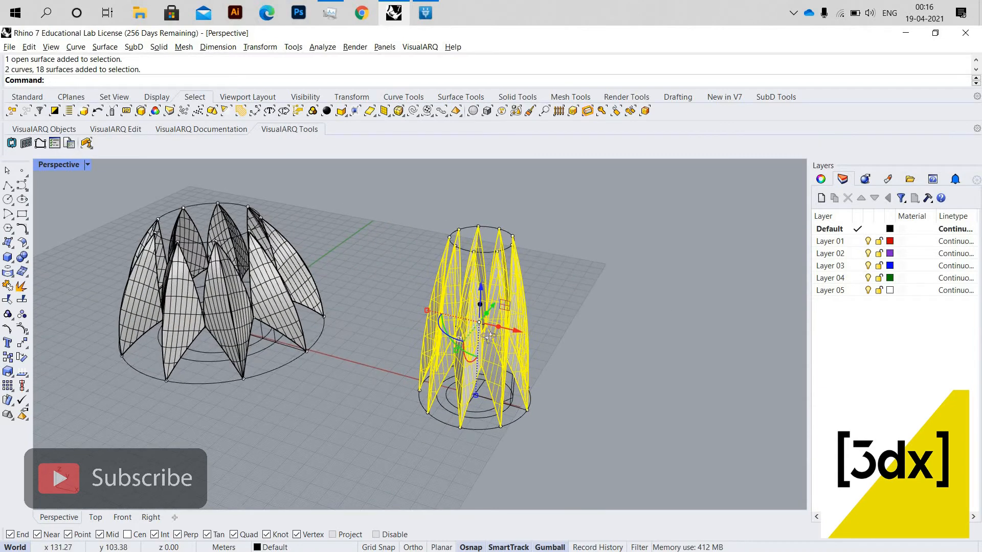
right_click_drag(501, 372, 461, 379)
scroll(483, 386, "up", 2)
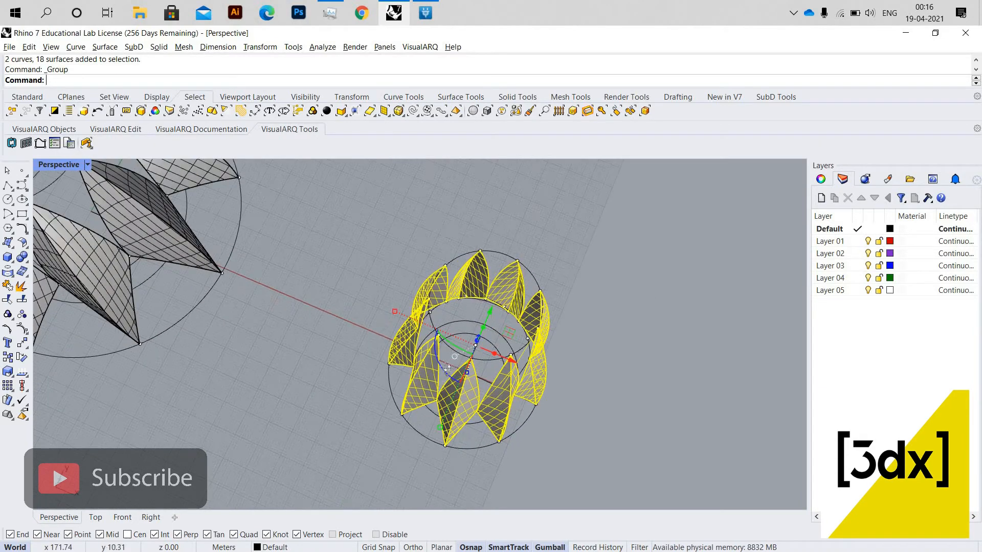
Step: Copy the grouped narrow petal ring from its base centre to the centre of the wider petal ring
scroll(446, 373, "up", 5)
scroll(446, 369, "up", 3)
type("Copy")
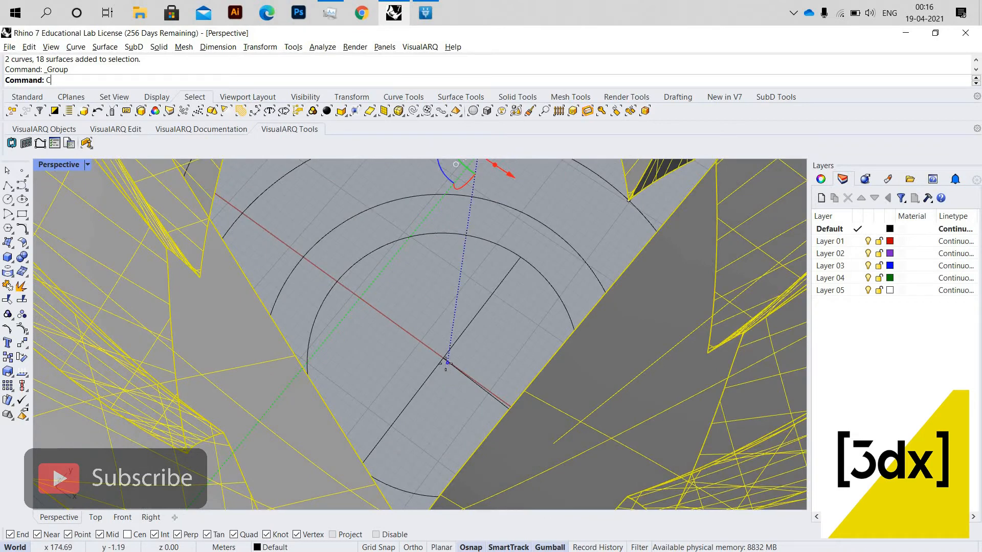
key("Return")
left_click(444, 357)
scroll(445, 358, "down", 8)
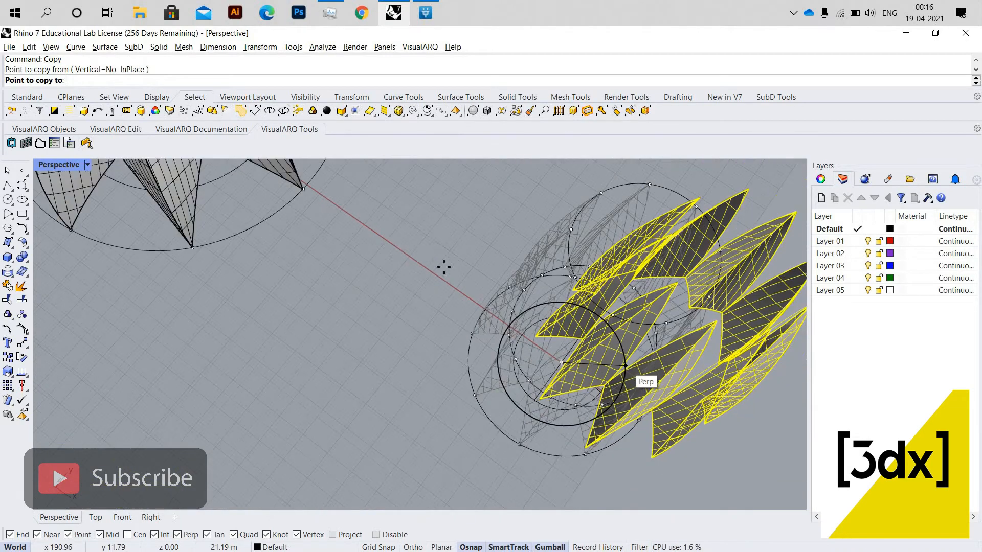
scroll(439, 258, "up", 6)
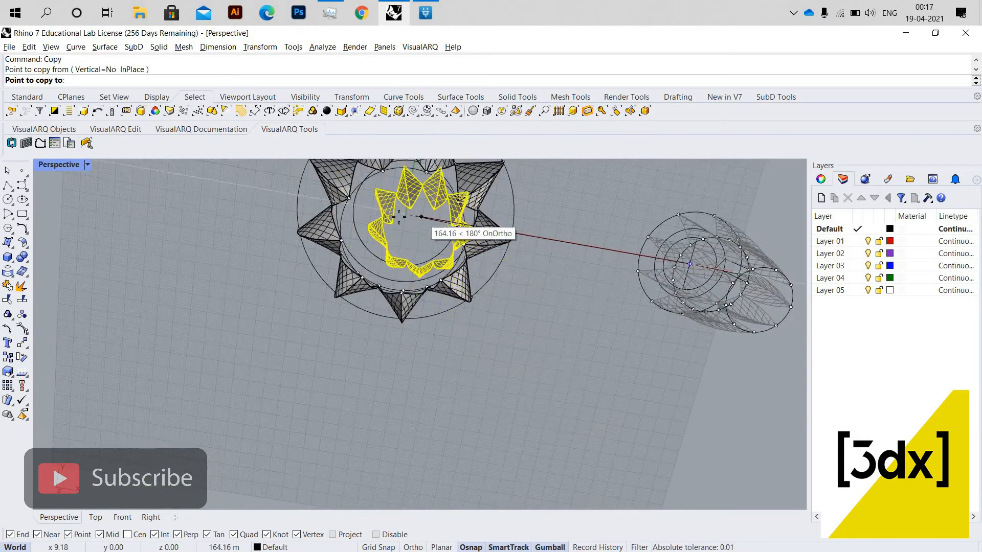
left_click(400, 214)
scroll(412, 223, "down", 5)
key("Return")
right_click_drag(425, 271, 410, 246)
key("Escape")
scroll(420, 212, "up", 8)
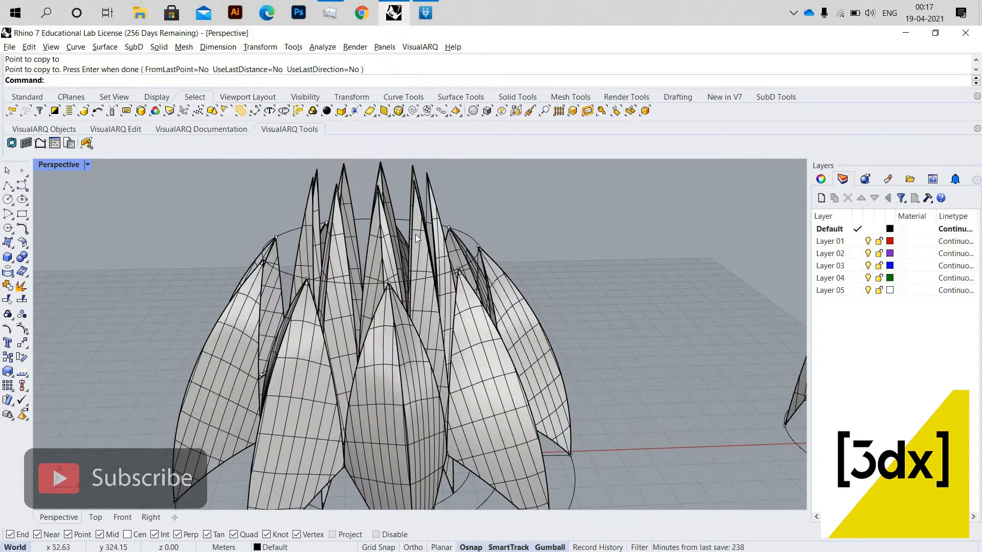
Step: Apply CageEdit to the inner petal group using a World-aligned bounding box, four points of degree 3 per axis, and a global region
left_click(424, 238)
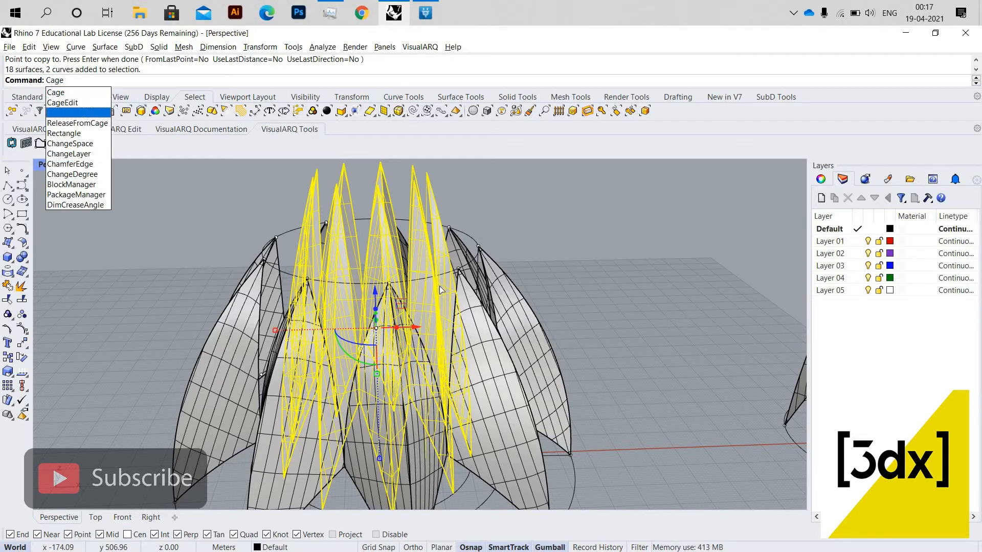
left_click(63, 102)
scroll(277, 172, "down", 5)
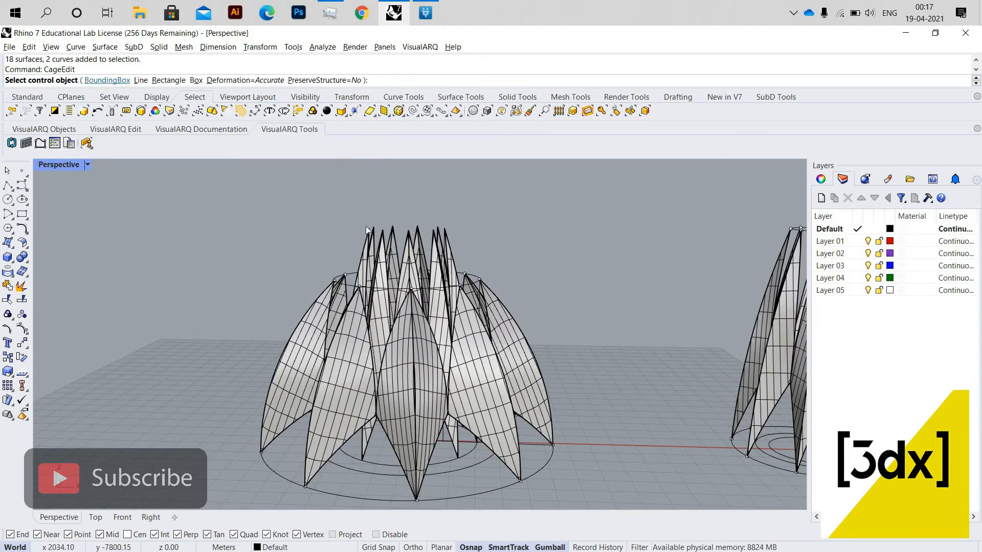
key("Return")
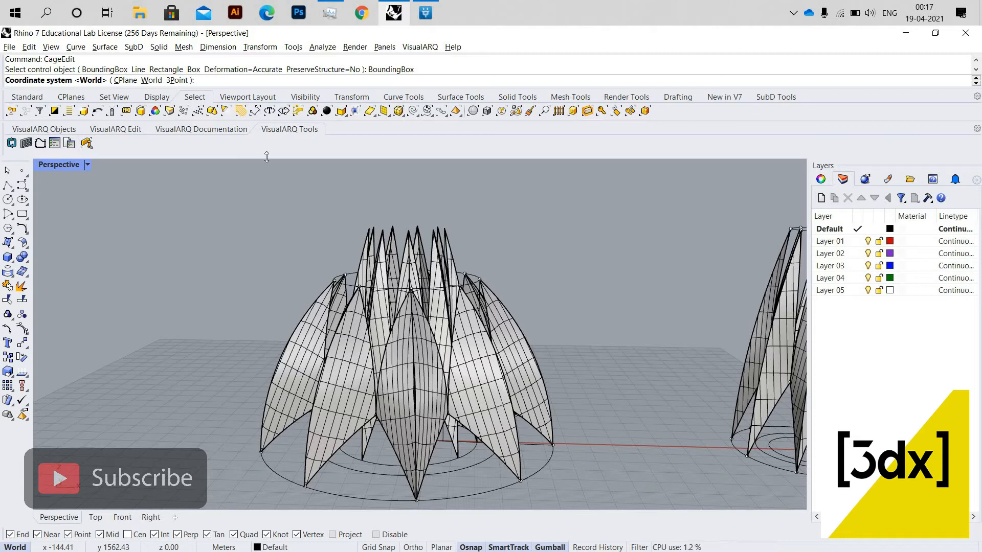
key("Return")
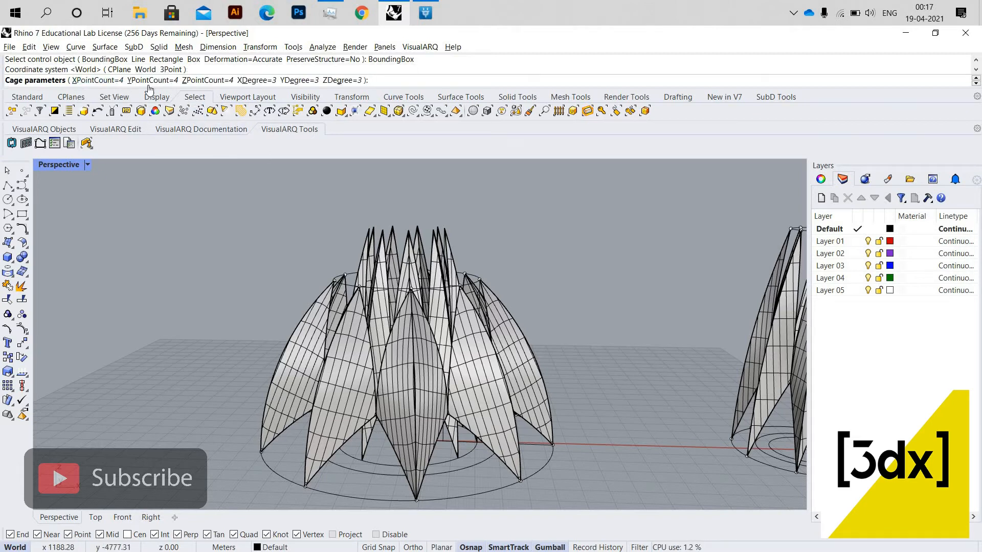
key("Return")
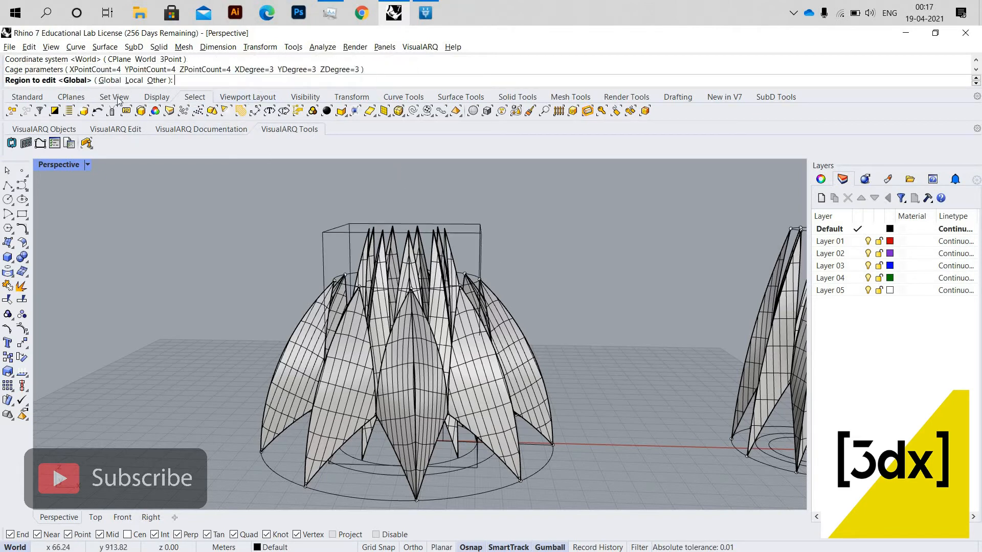
key("Return")
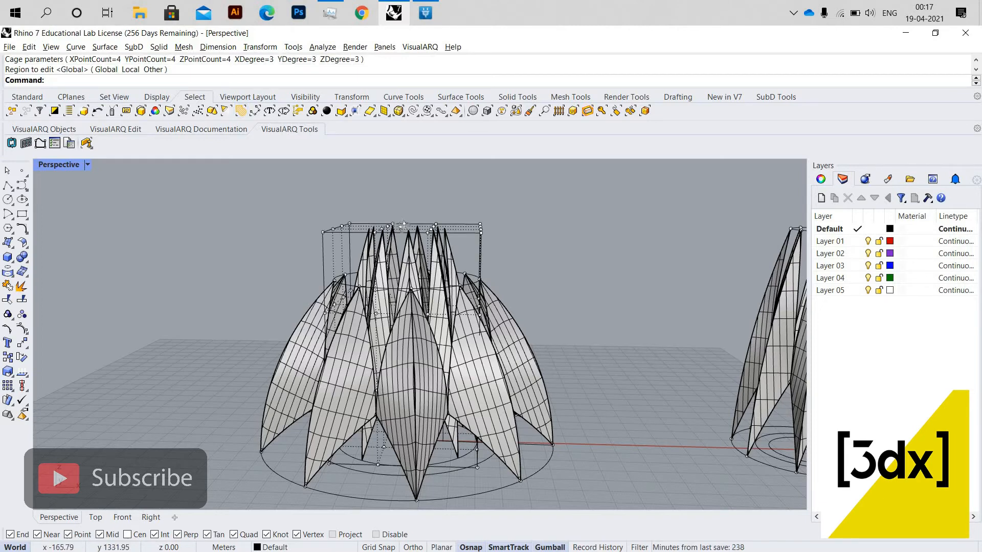
Step: Select the 16 uppermost cage points and scale them inward by 0.75 along the Y axis
right_click_drag(401, 229, 529, 269)
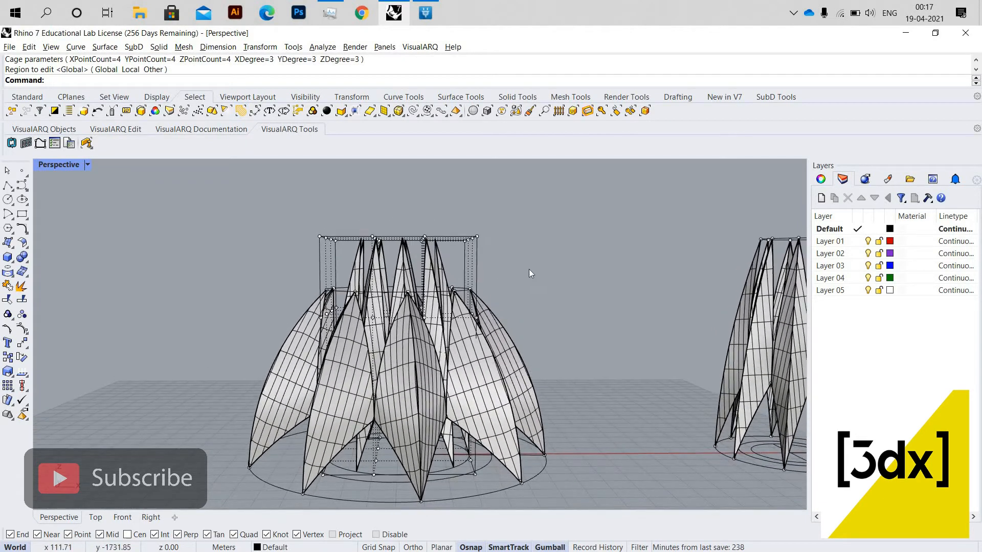
left_click_drag(486, 210, 522, 211)
right_click_drag(465, 225, 444, 251)
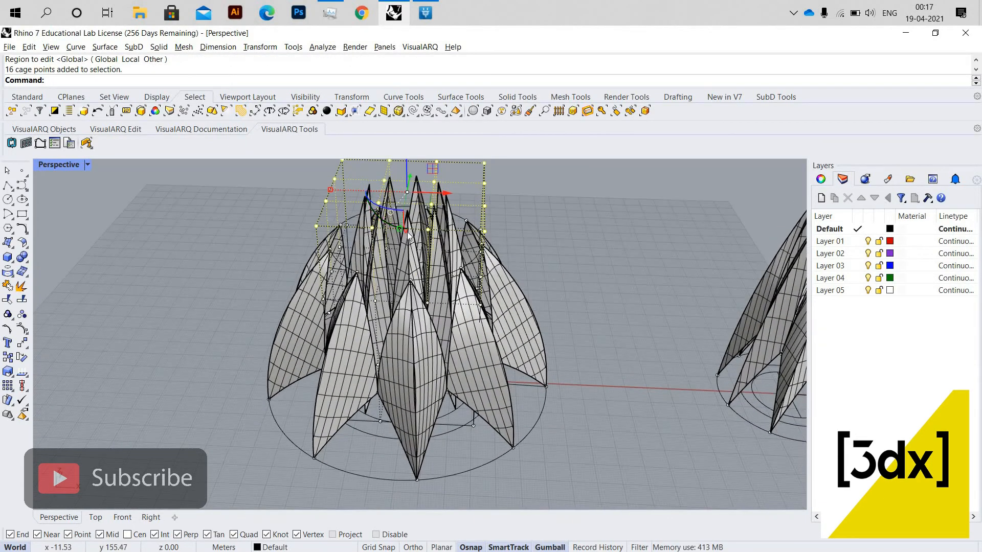
scroll(443, 248, "up", 4)
left_click(446, 250)
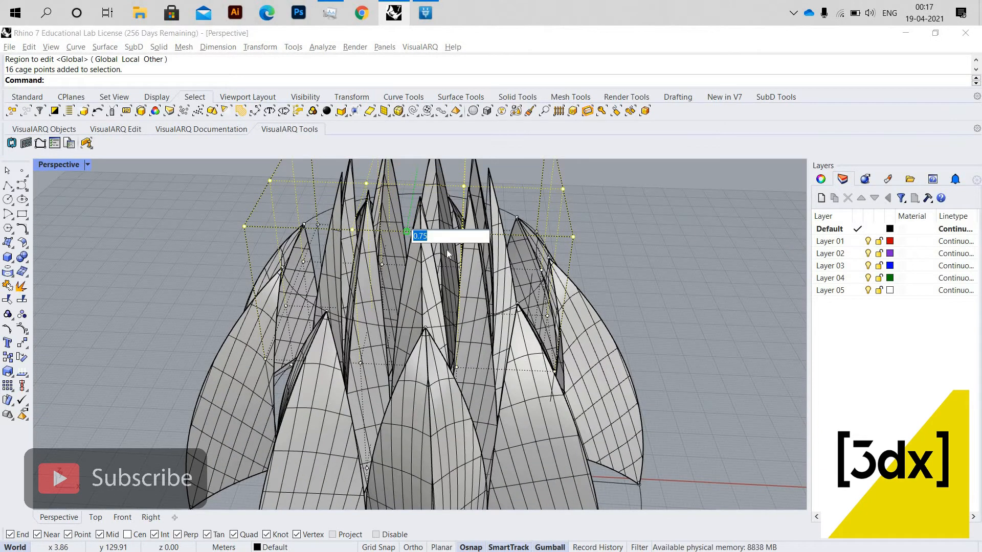
key("Return")
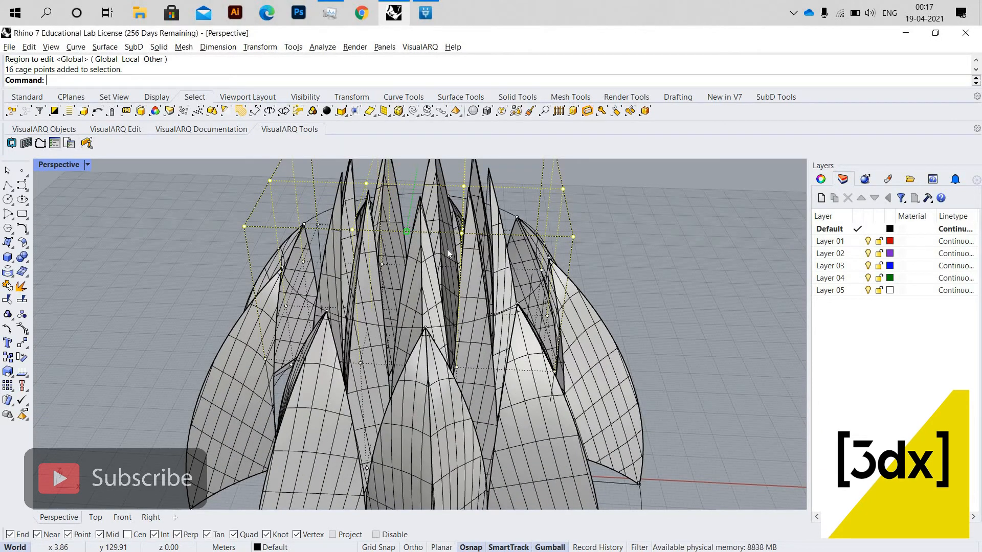
Step: Scale the same uppermost cage points inward along the X axis, and deselect them
scroll(424, 229, "down", 5)
mouse_move(419, 231)
right_mouse_down()
mouse_move(394, 212)
mouse_move(428, 227)
right_mouse_up()
scroll(371, 209, "up", 4)
scroll(370, 206, "up", 2)
left_click(370, 206)
key("Return")
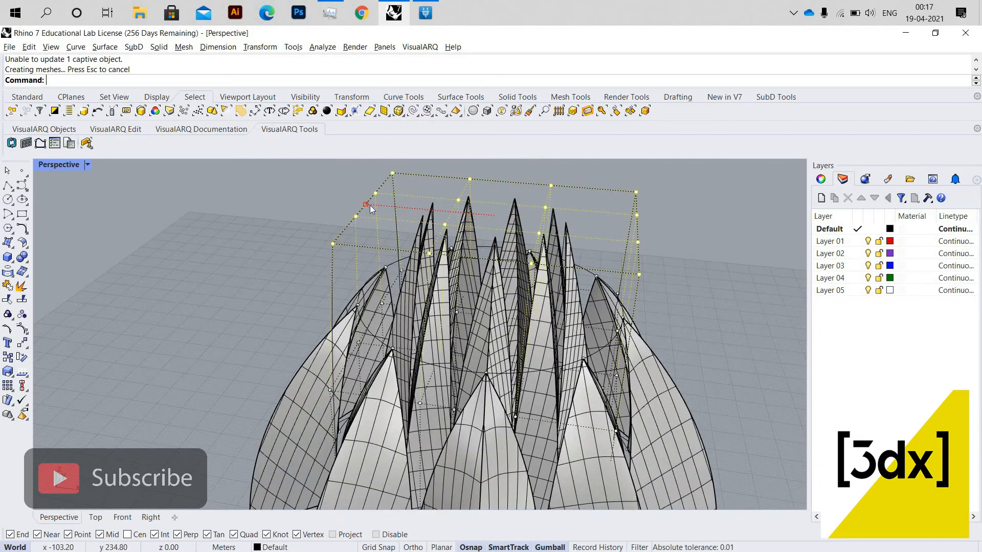
scroll(536, 207, "down", 5)
right_click_drag(413, 185, 487, 229)
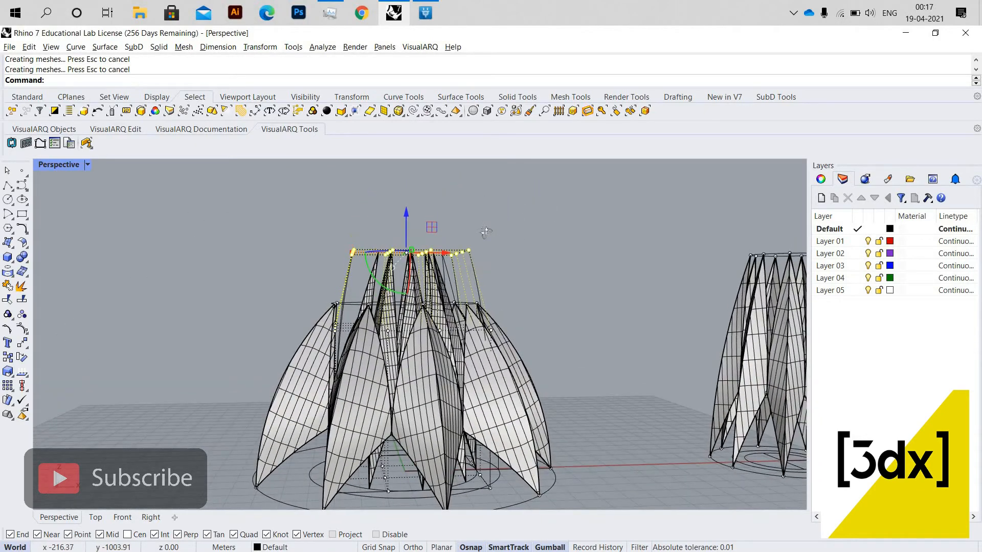
left_click(486, 228)
Step: Select the uppermost cage points and move them slightly down to lower the inner petal tips
right_click_drag(540, 251, 674, 321)
scroll(671, 319, "up", 2)
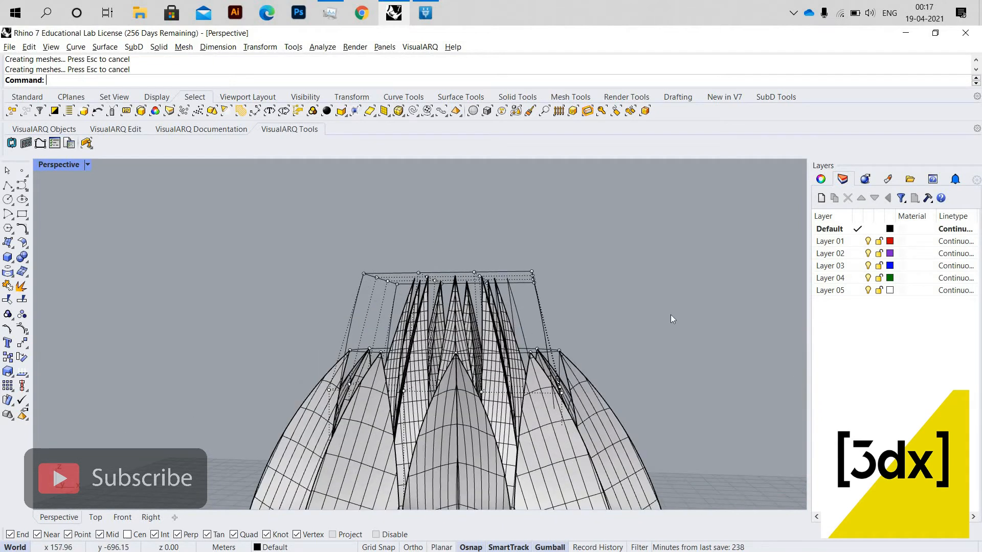
left_click_drag(481, 248, 482, 195)
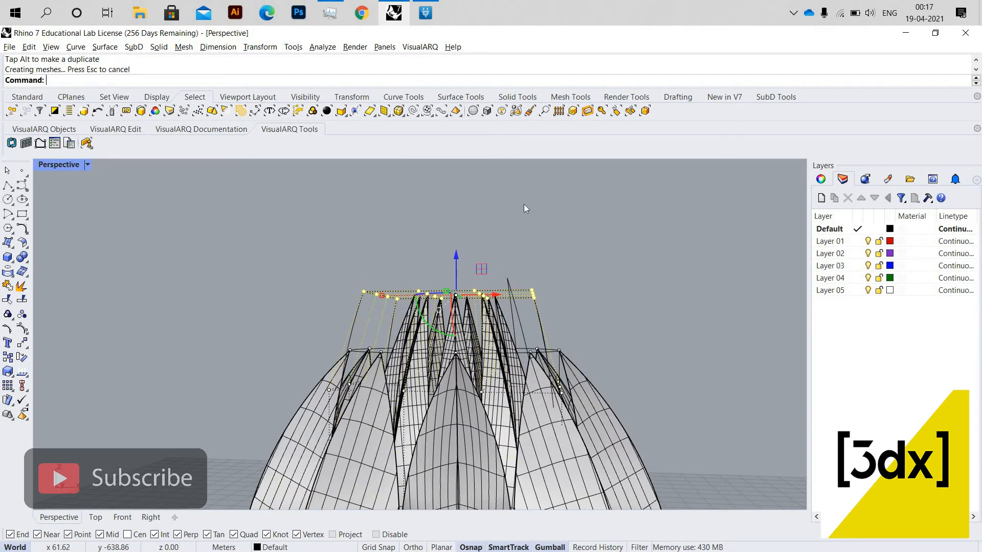
scroll(430, 265, "down", 5)
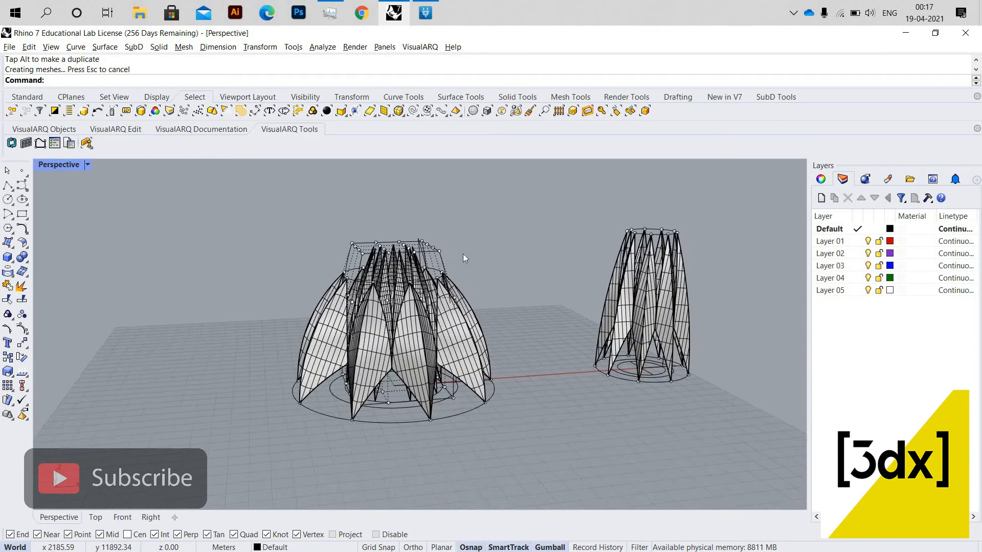
Step: Delete the control cage around the inner petal ring
scroll(463, 258, "up", 3)
left_click(436, 247)
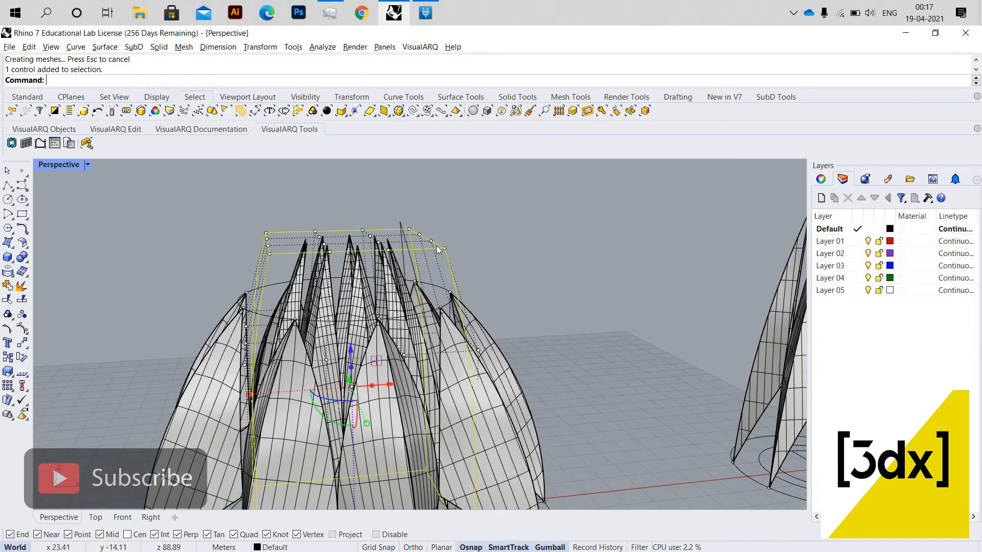
key("Delete")
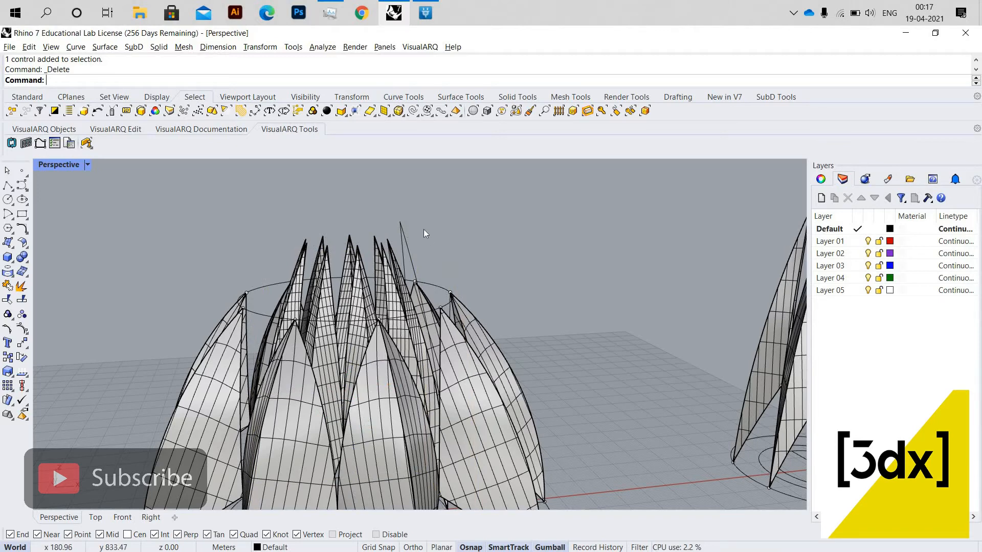
key("Delete")
Step: Undo the cage deletion and the last downward move of the cage points, and clear the selection
scroll(421, 260, "down", 5)
right_click_drag(422, 259, 357, 231)
scroll(376, 230, "up", 8)
scroll(368, 231, "down", 7)
right_click_drag(397, 302, 451, 293)
key("ctrl+z")
key("ctrl+z")
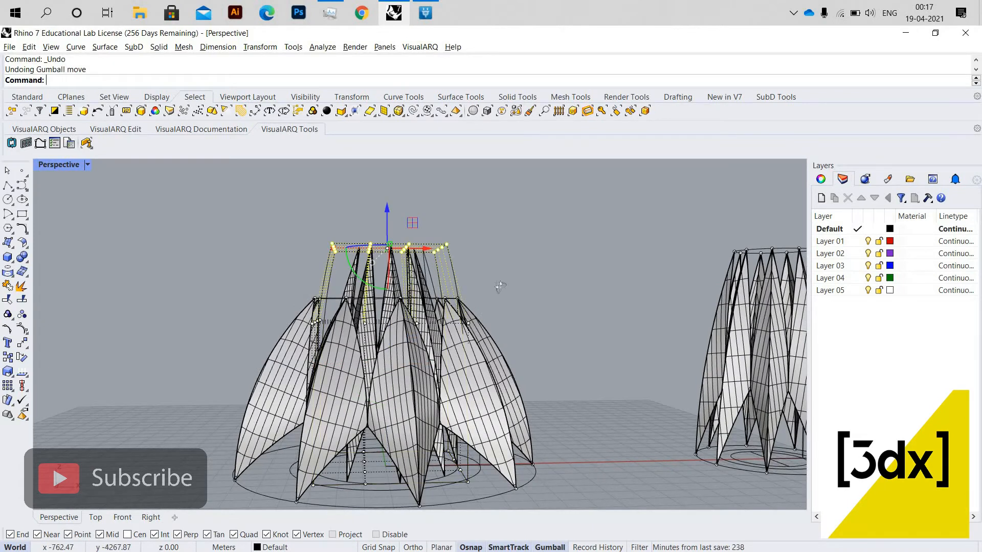
key("Escape")
Step: Delete the separate narrow petal ring standing beside the nested structure, including its points and curves
right_click_drag(514, 307, 504, 381)
scroll(511, 363, "down", 6)
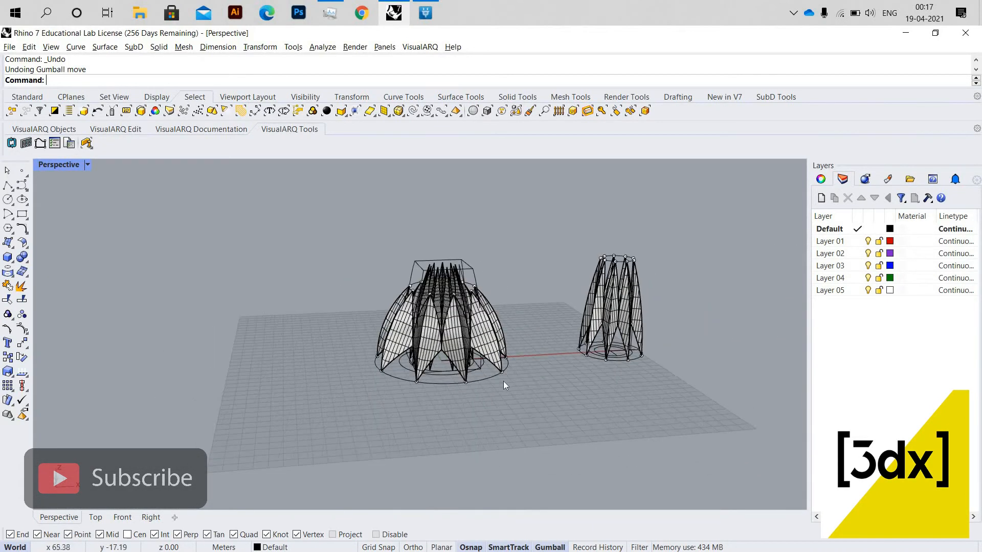
scroll(504, 382, "up", 5)
scroll(526, 235, "up", 3)
scroll(563, 293, "down", 6)
left_click(563, 293)
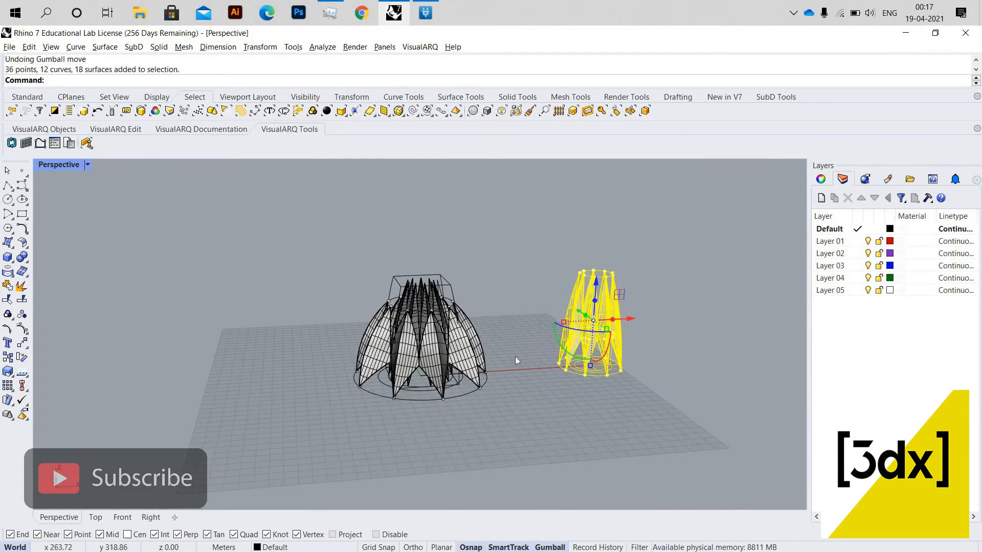
key("Delete")
Step: Select both halves of two adjacent outer petals and hide them to expose the construction curves at their base
scroll(421, 353, "up", 6)
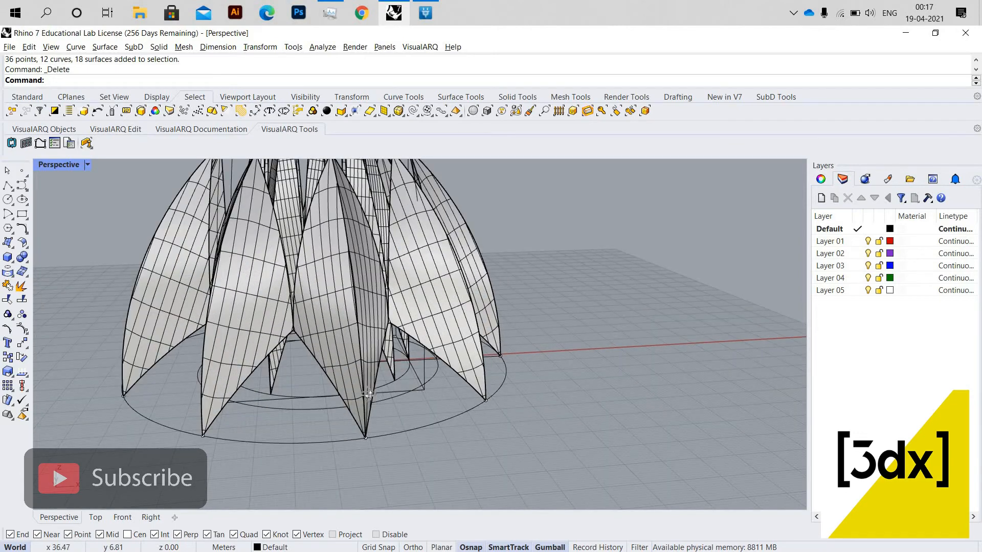
scroll(468, 403, "down", 3)
right_click_drag(468, 403, 462, 268)
scroll(416, 304, "up", 5)
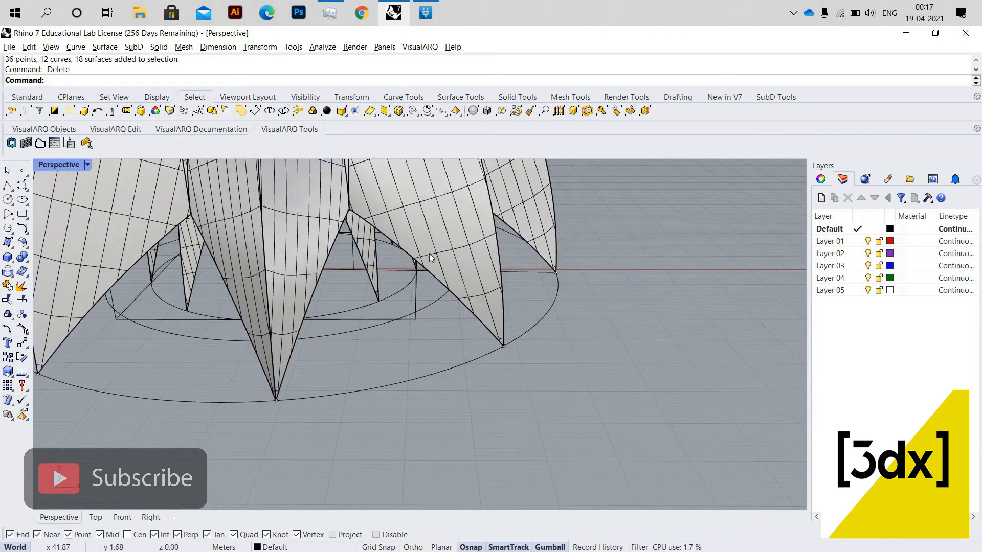
scroll(401, 269, "down", 5)
scroll(401, 269, "up", 2)
scroll(316, 220, "up", 3)
right_click_drag(316, 220, 305, 231)
scroll(305, 231, "up", 3)
left_click(306, 231)
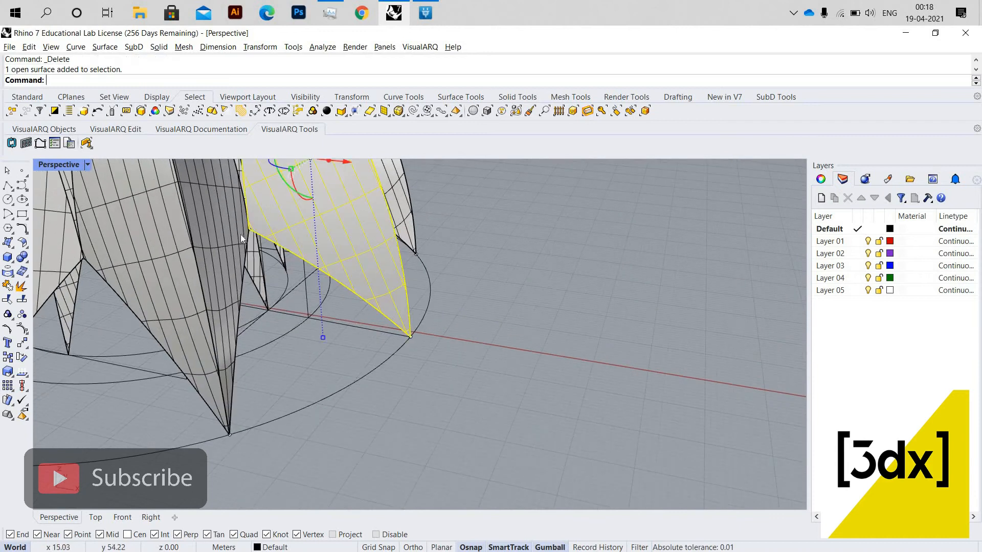
left_click(238, 234, "shift")
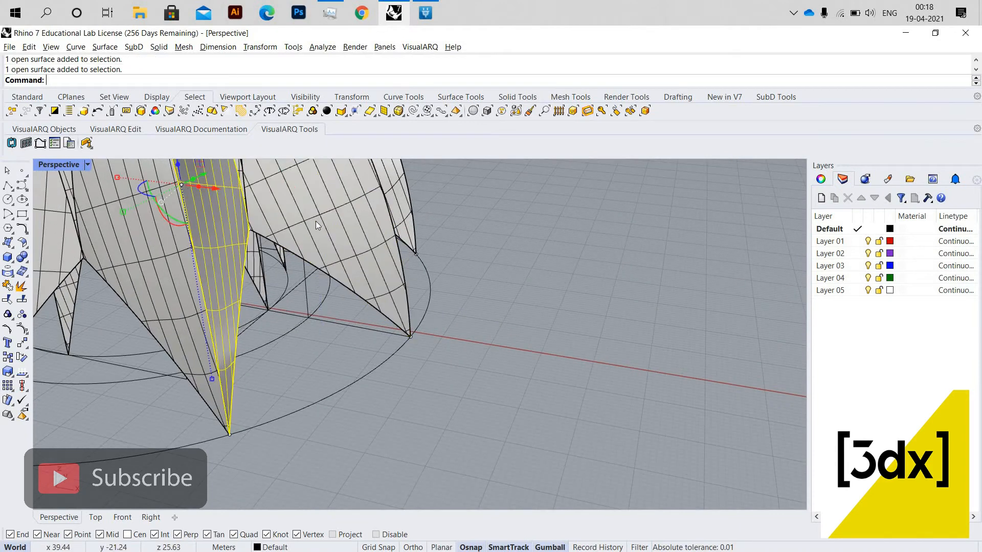
right_click_drag(188, 309, 336, 259)
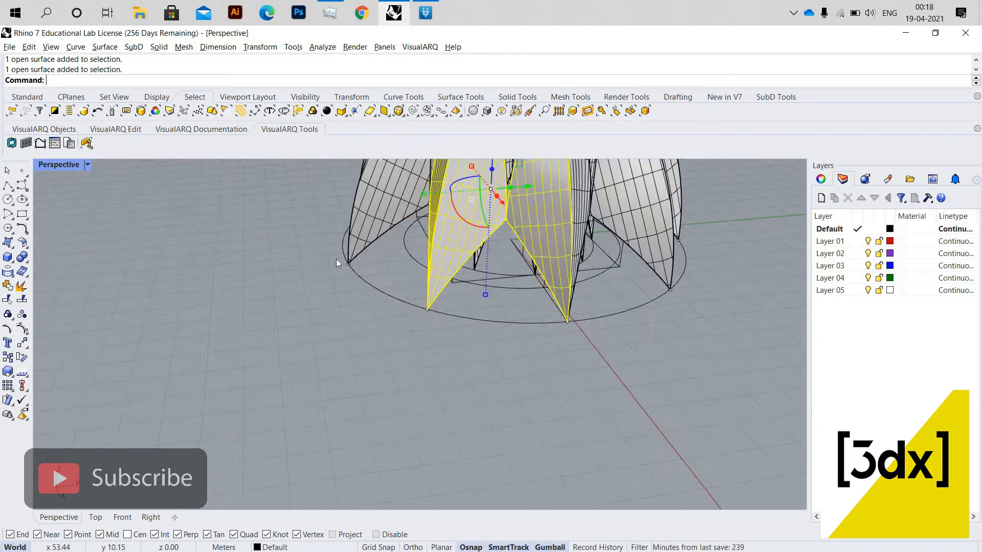
scroll(336, 258, "down", 4)
scroll(302, 254, "up", 4)
left_click(301, 254, "shift")
middle_click(295, 252)
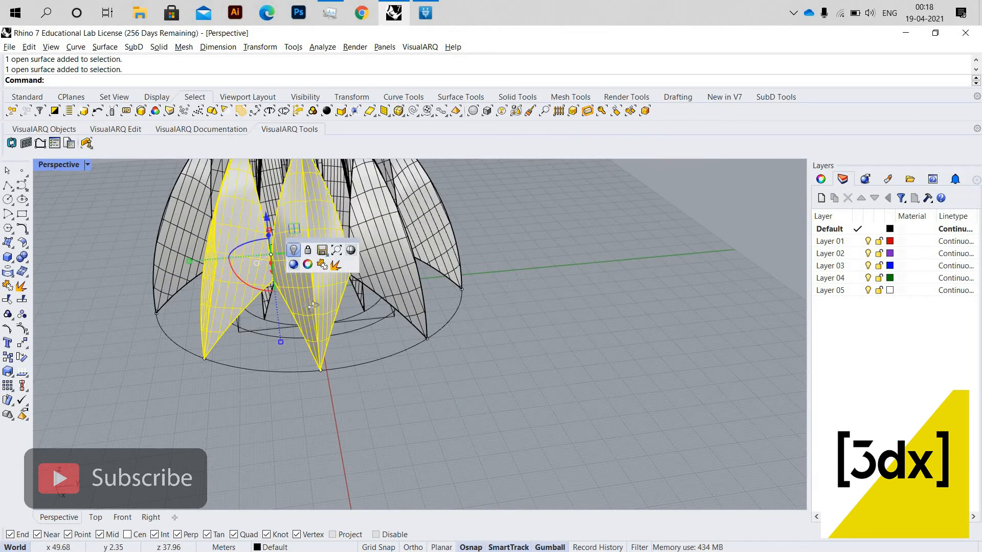
left_click(294, 250)
Step: Mirror the petal's lower edge curve as a copy across the radial base line running inward from the petal's lower tip
scroll(341, 311, "down", 3)
right_click_drag(214, 335, 260, 354)
scroll(296, 327, "up", 6)
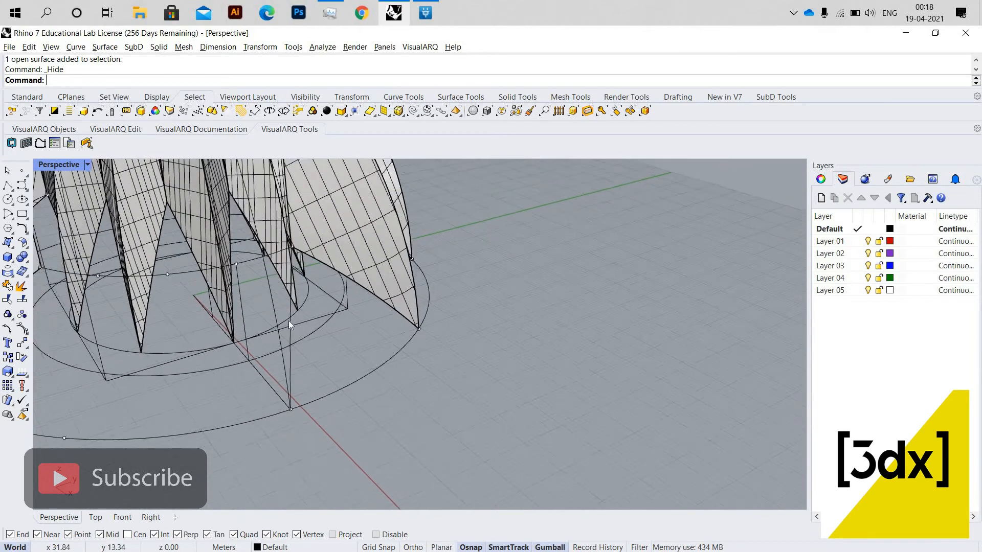
left_click(290, 359)
right_click(275, 413)
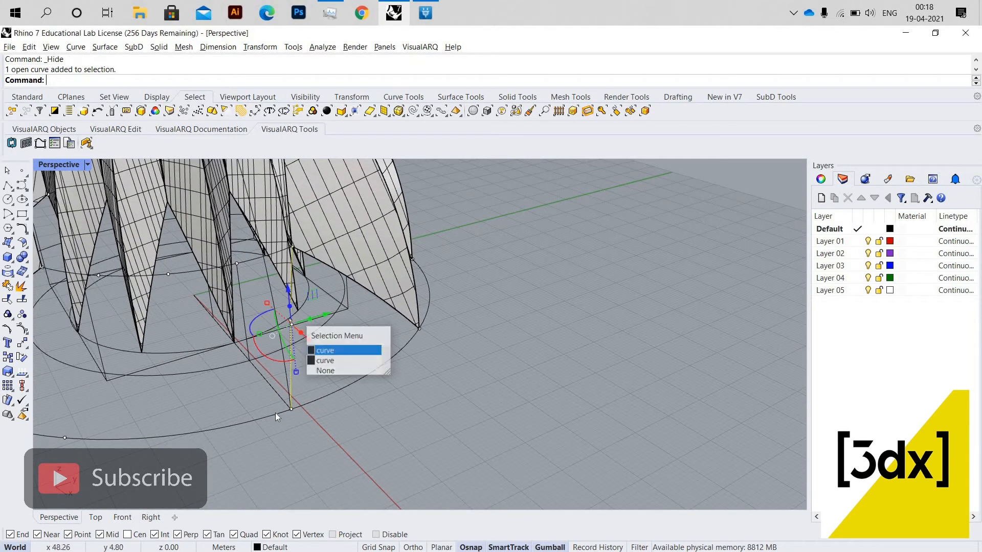
scroll(275, 413, "up", 2)
type("Mirror")
key("Return")
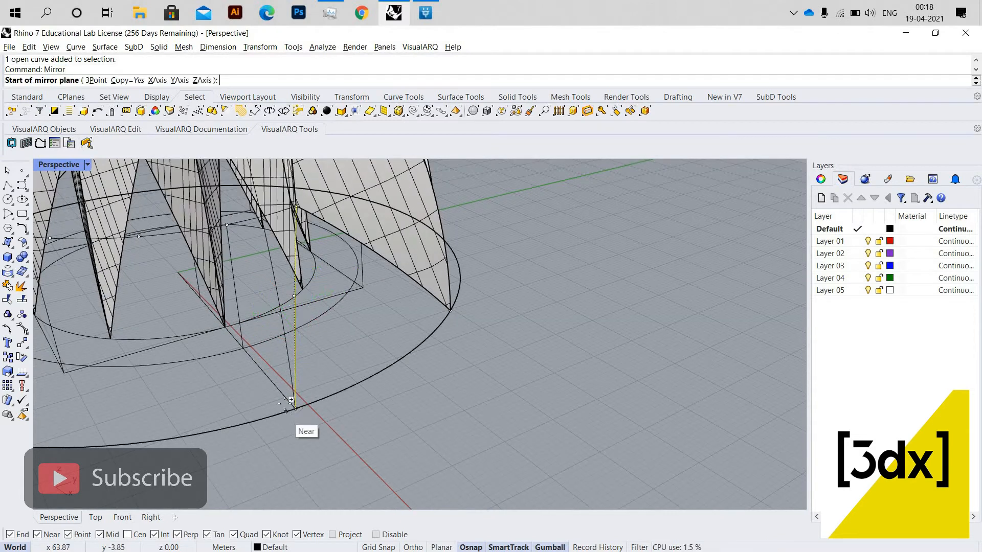
left_click(296, 408)
left_click(257, 363)
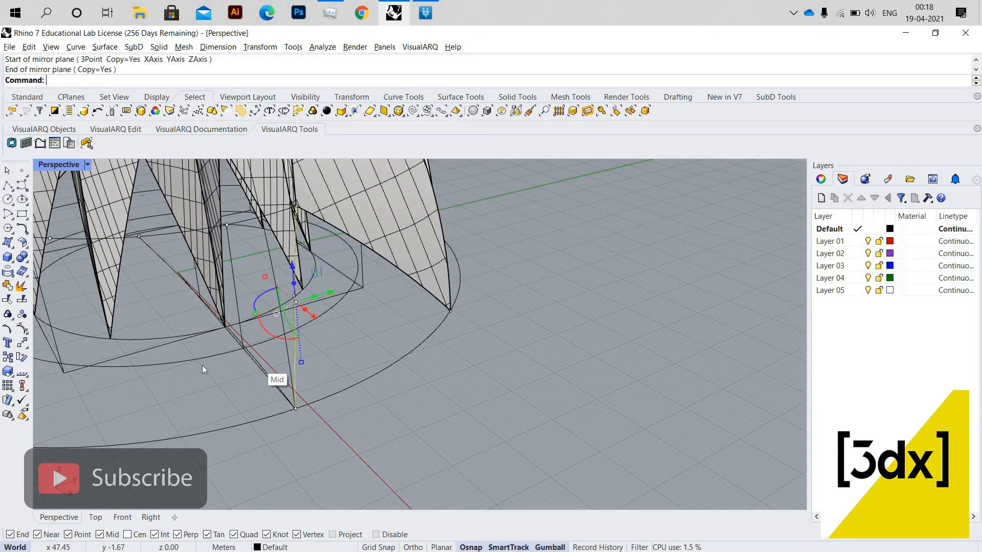
Step: Draw a vertical line from the upper meeting point of the two mirrored petal edge curves down to the base plane
scroll(213, 361, "down", 3)
right_click_drag(277, 376, 210, 401)
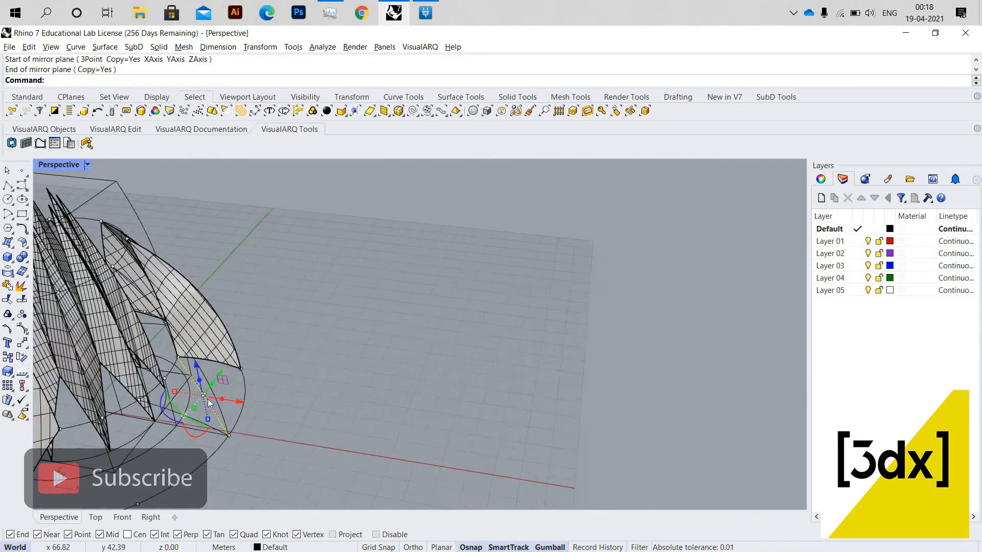
scroll(219, 385, "up", 5)
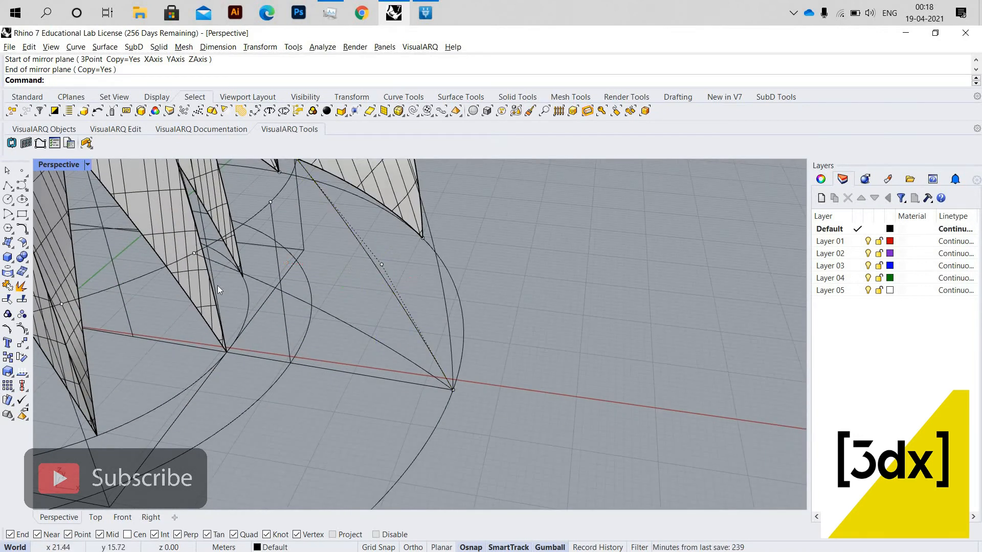
type("Line")
key("Return")
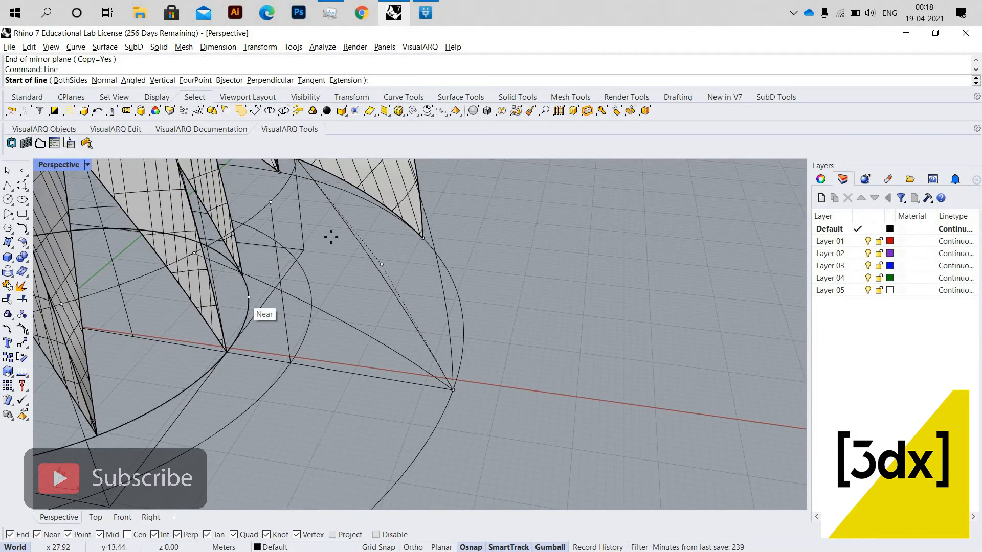
type("v")
key("Return")
scroll(343, 258, "down", 5)
right_click_drag(335, 259, 373, 264)
scroll(250, 268, "up", 3)
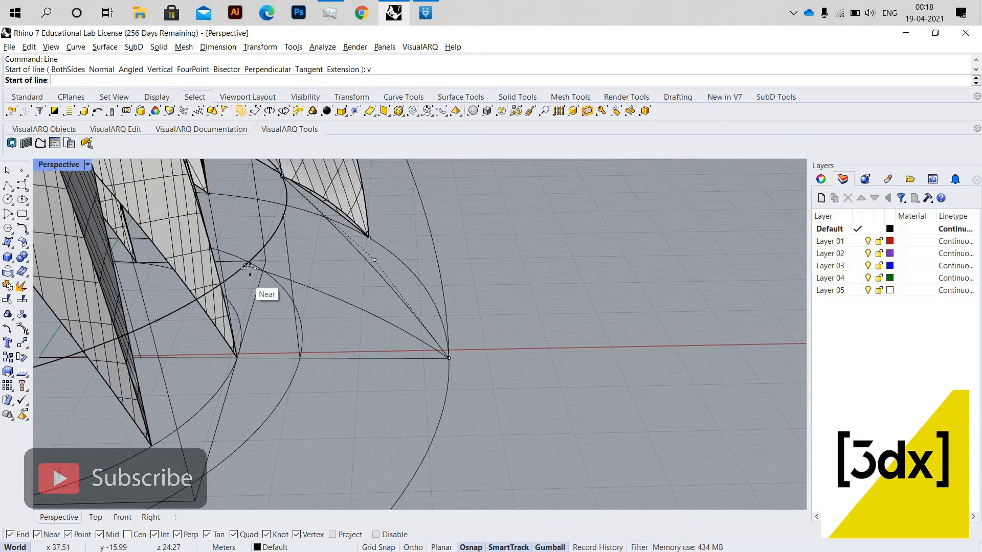
left_click(246, 265)
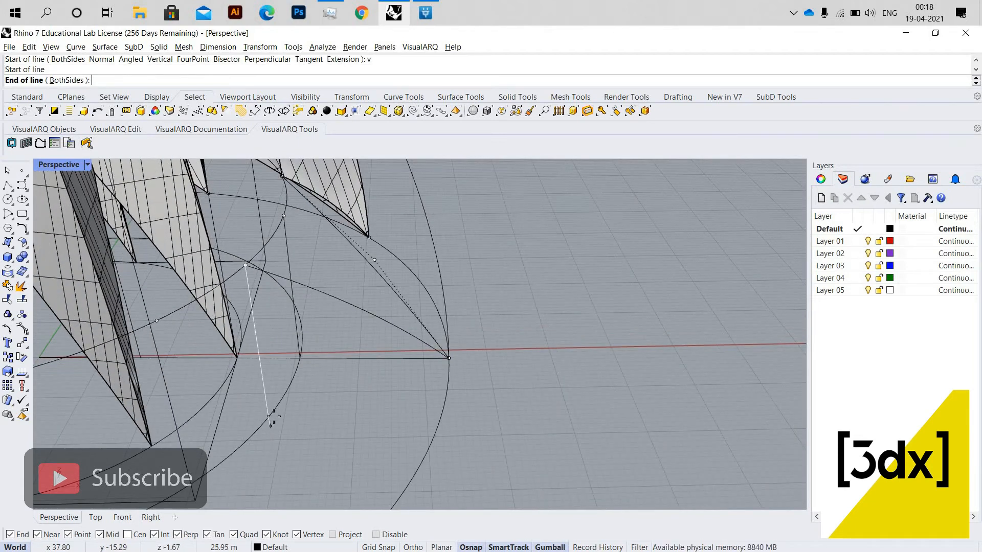
left_click(326, 347)
scroll(318, 378, "down", 2)
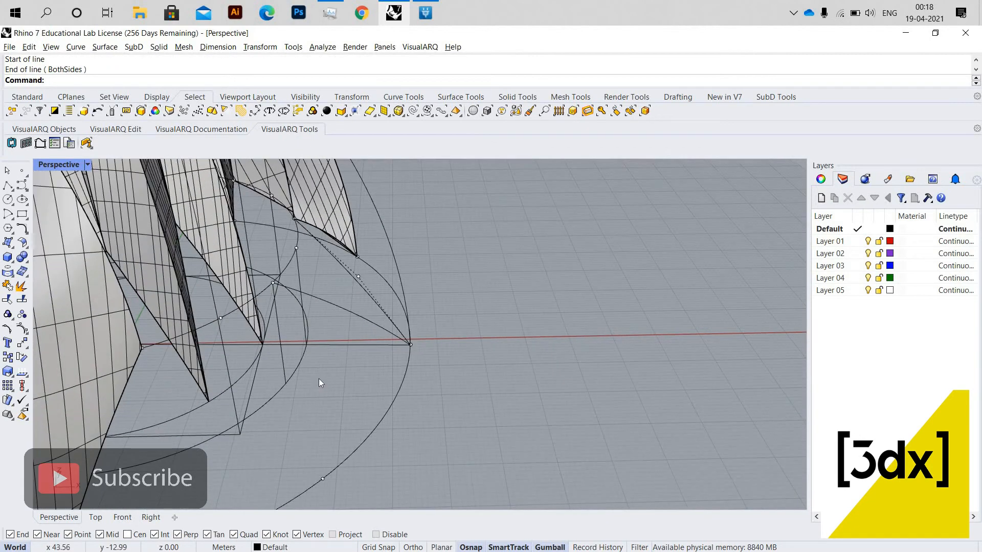
type("Line")
key("Return")
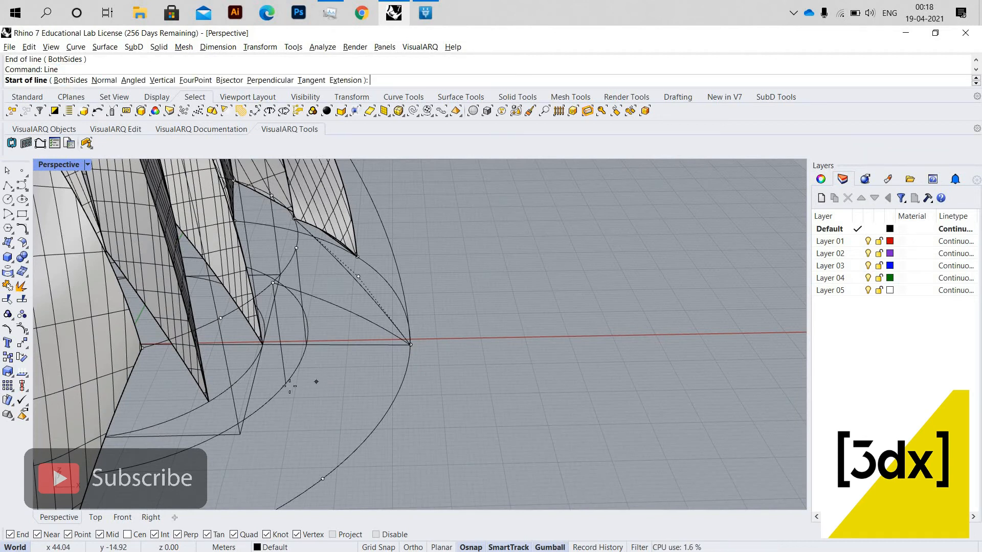
left_click(378, 411)
left_click(384, 413)
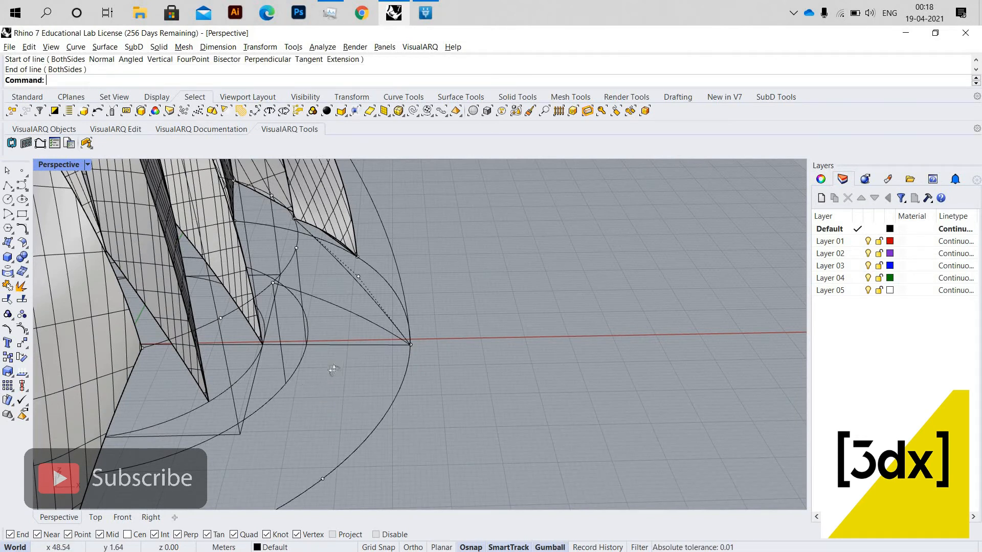
right_click_drag(337, 401, 284, 321)
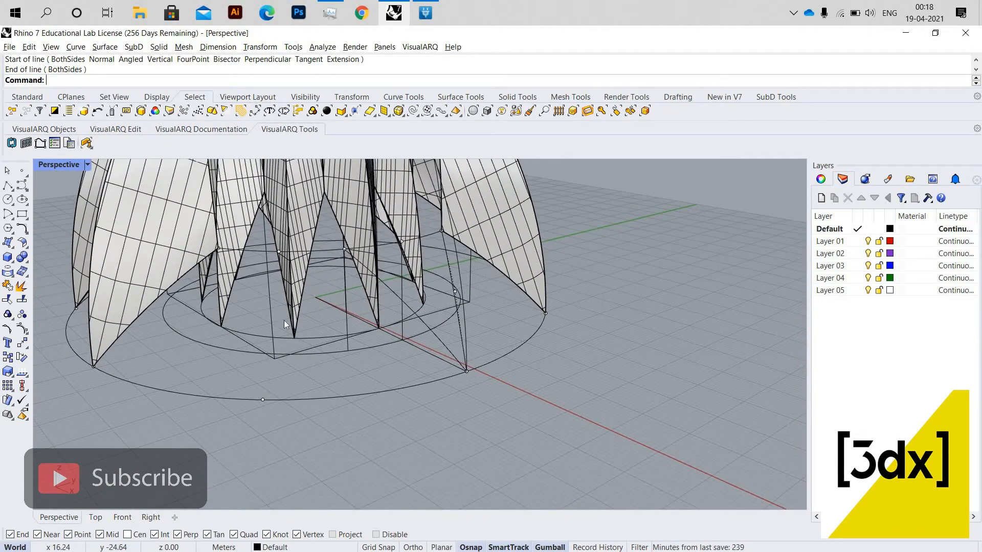
Step: Draw a line from the centre of the base circles to the foot of the vertical line
type("line")
key("Return")
left_click(347, 357)
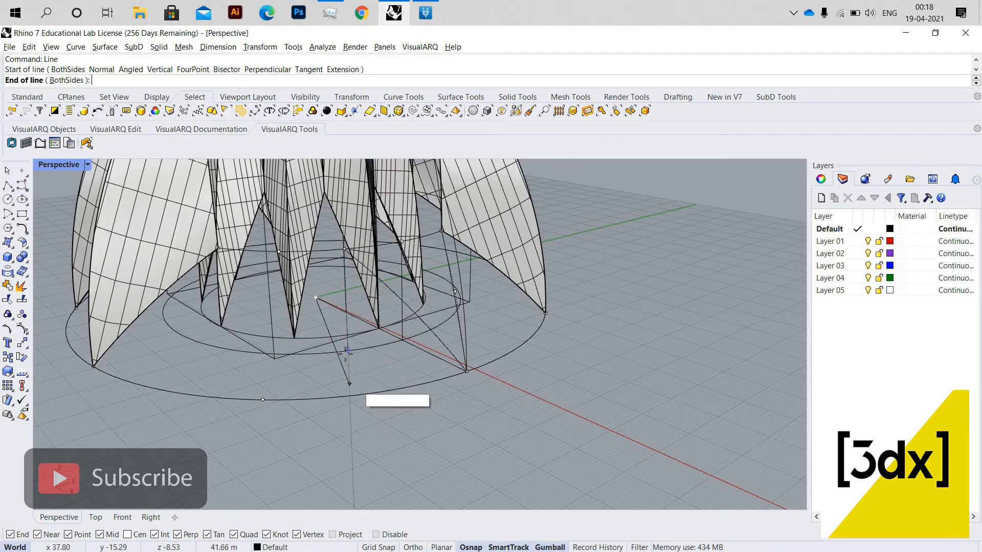
left_click(348, 352)
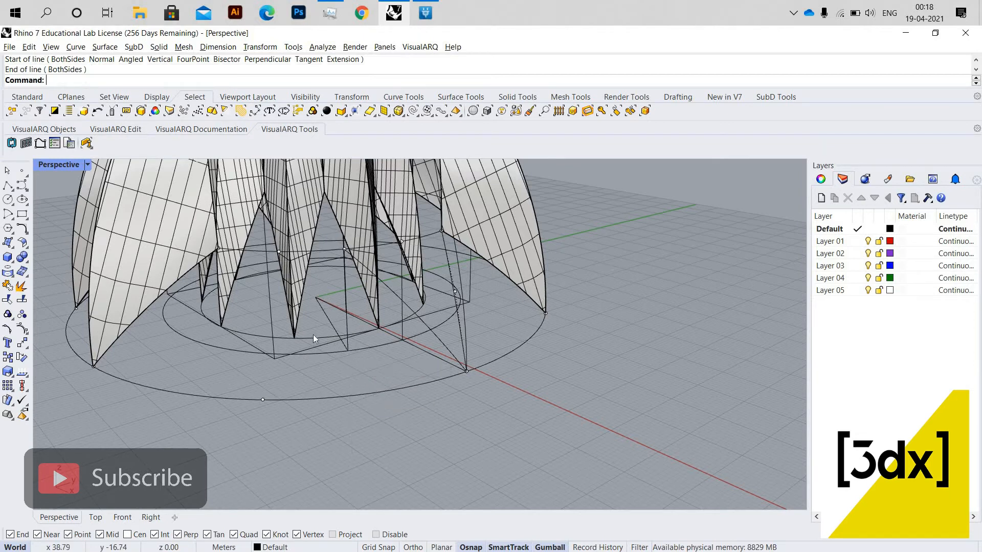
Step: Extend the new radial base line outward to the outer base circle with the Extend command
right_click_drag(313, 334, 299, 349)
scroll(299, 348, "up", 6)
left_click(299, 348)
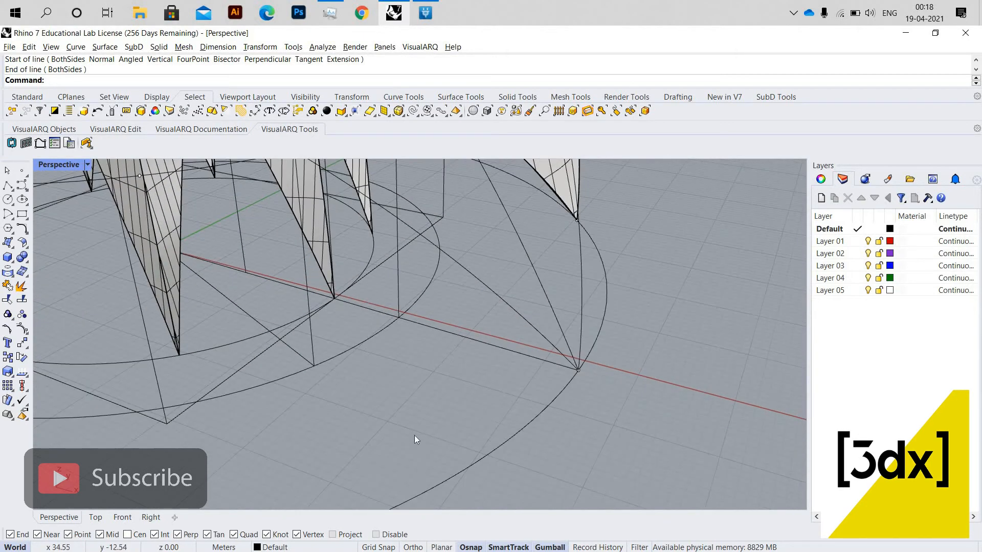
left_click(457, 471, "shift")
type("tend")
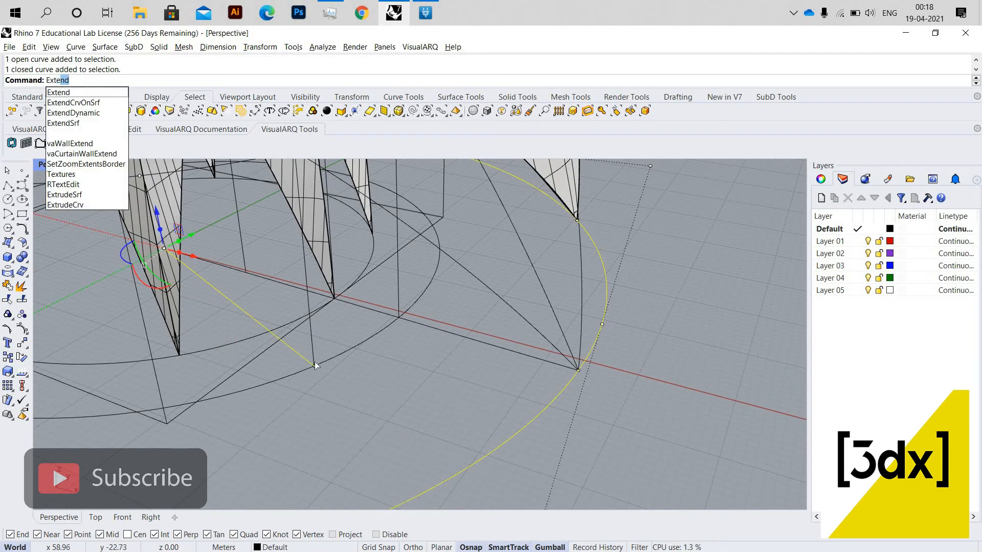
key("Return")
left_click(309, 362)
key("Return")
scroll(354, 335, "down", 6)
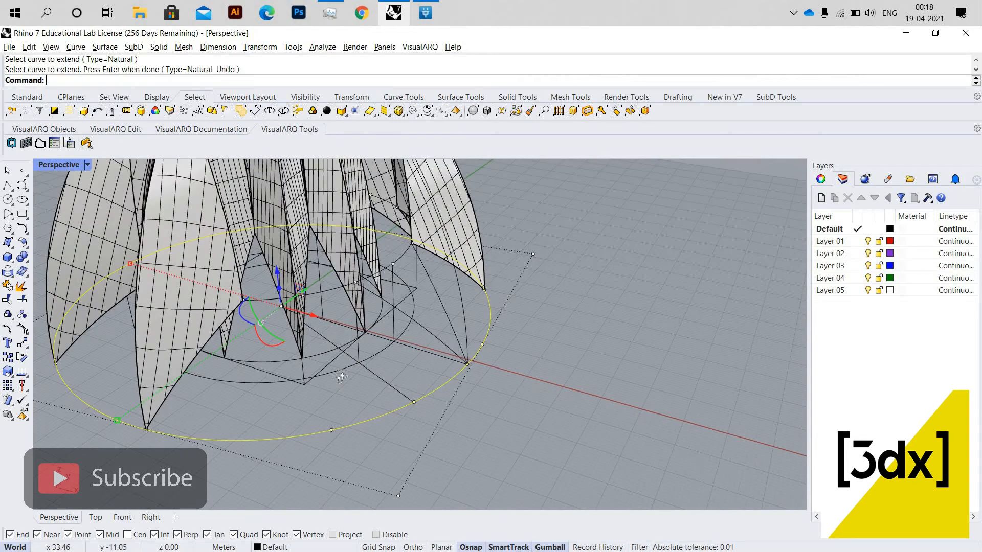
Step: Mirror the petal's lower edge curve as a copy across the extended radial base line
right_click_drag(357, 336, 387, 284)
scroll(397, 263, "up", 3)
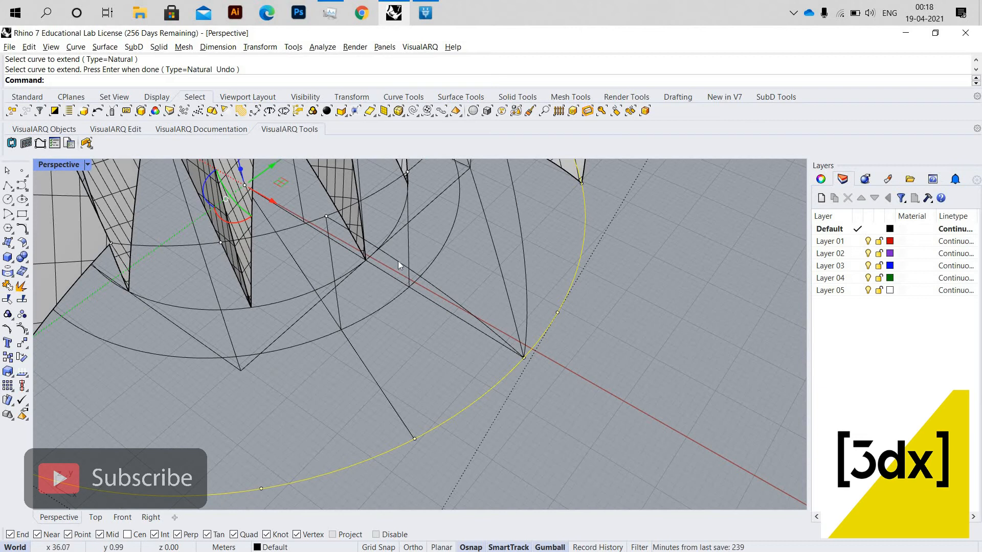
left_click(400, 262)
type("Mirror")
key("Return")
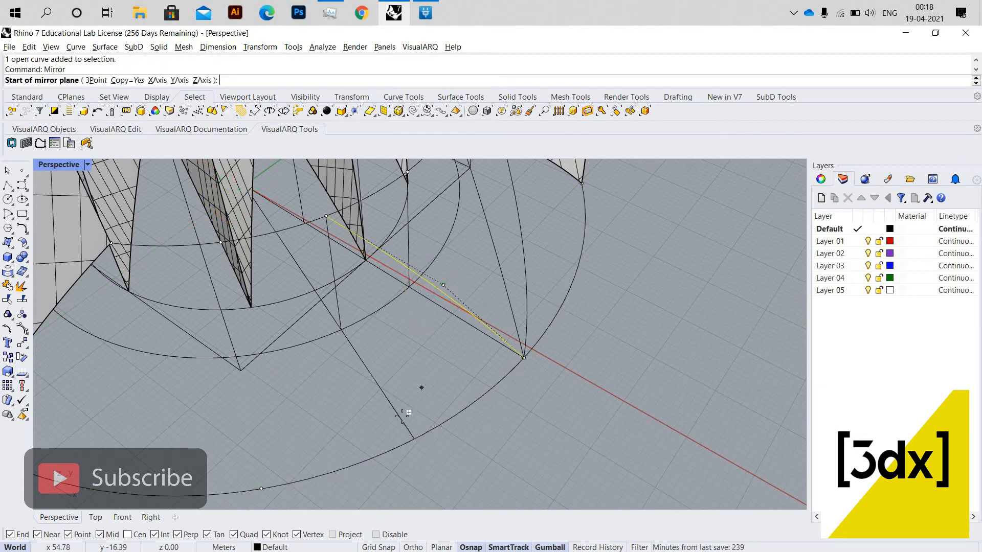
left_click(414, 439)
left_click(357, 352)
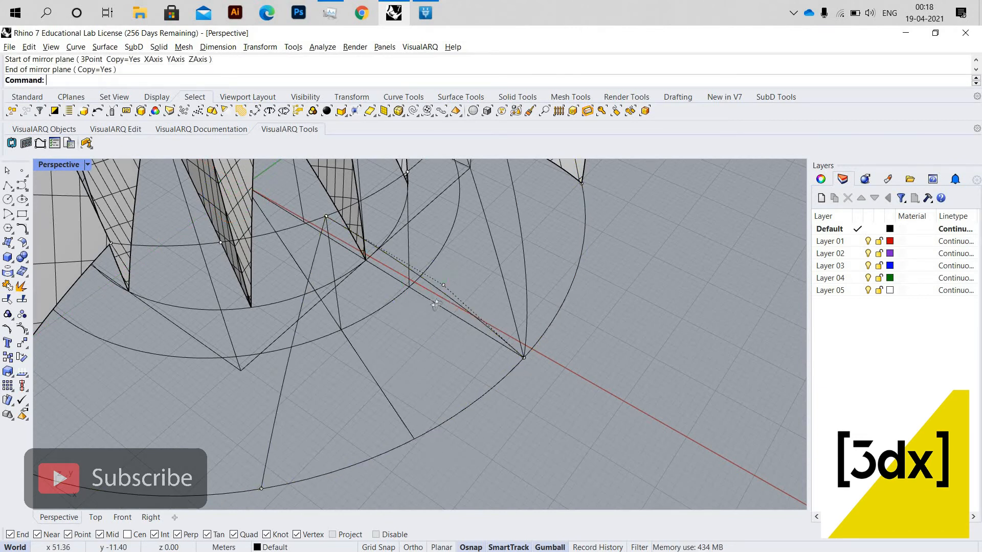
Step: Copy the extended radial base line from the vertical line's foot up to its top at the edge curves' meeting point
right_click_drag(436, 305, 348, 447)
left_click(348, 448)
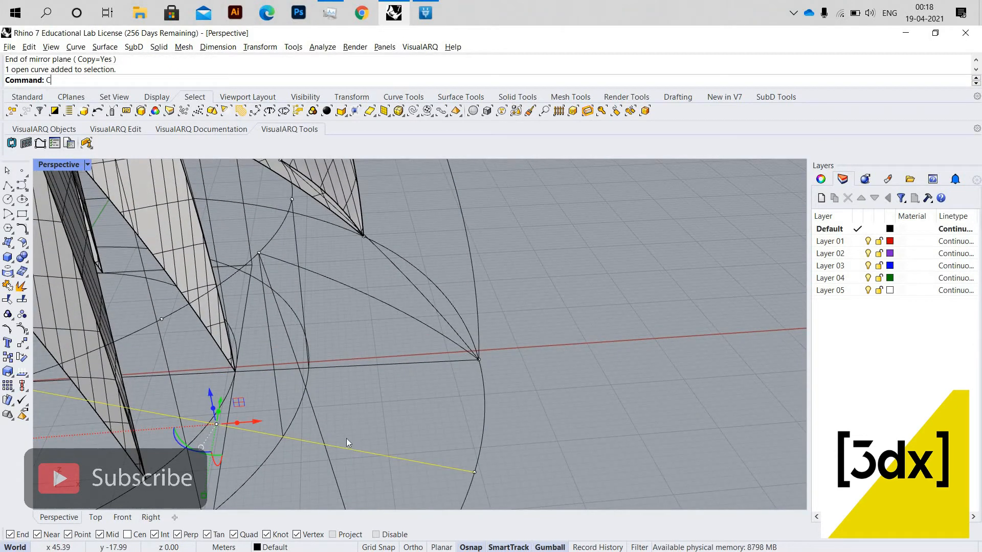
key("Return")
left_click(283, 436)
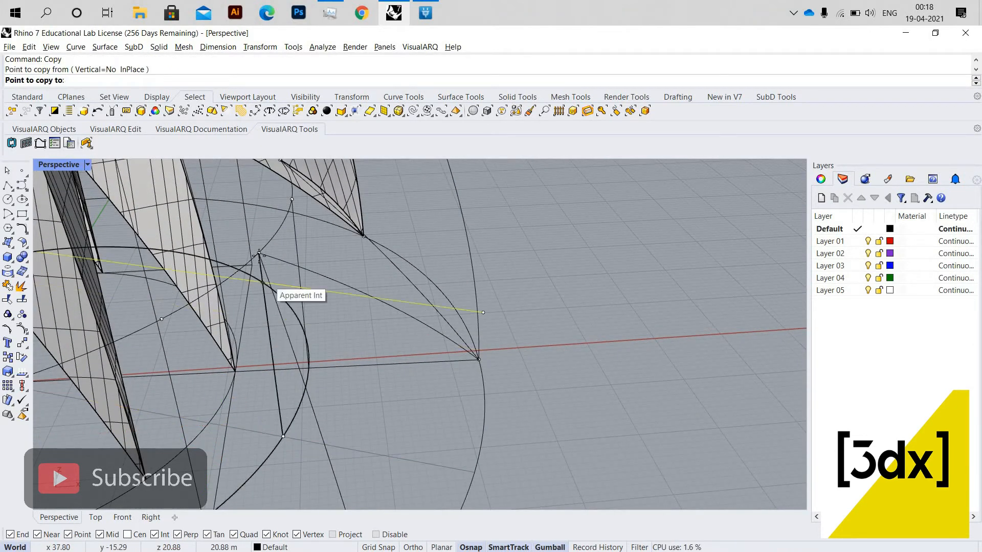
left_click(259, 254)
key("Return")
Step: Copy the vertical line from its foot to its top so the copy continues upward from the edge curves' meeting point
scroll(443, 291, "down", 2)
right_click_drag(443, 290, 377, 285)
left_click(377, 284)
right_click_drag(269, 257, 235, 301)
left_click(238, 305)
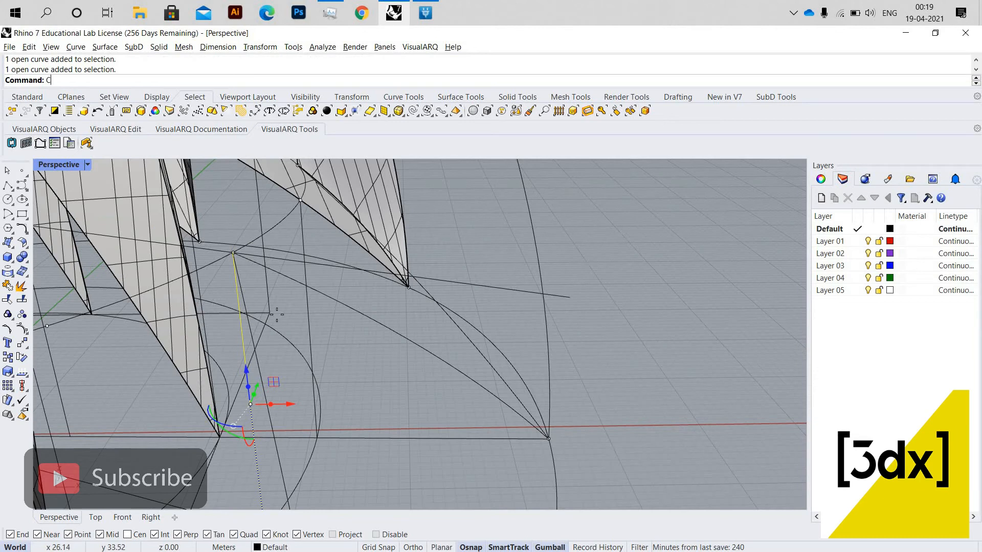
type("Copy")
key("Return")
scroll(287, 313, "down", 4)
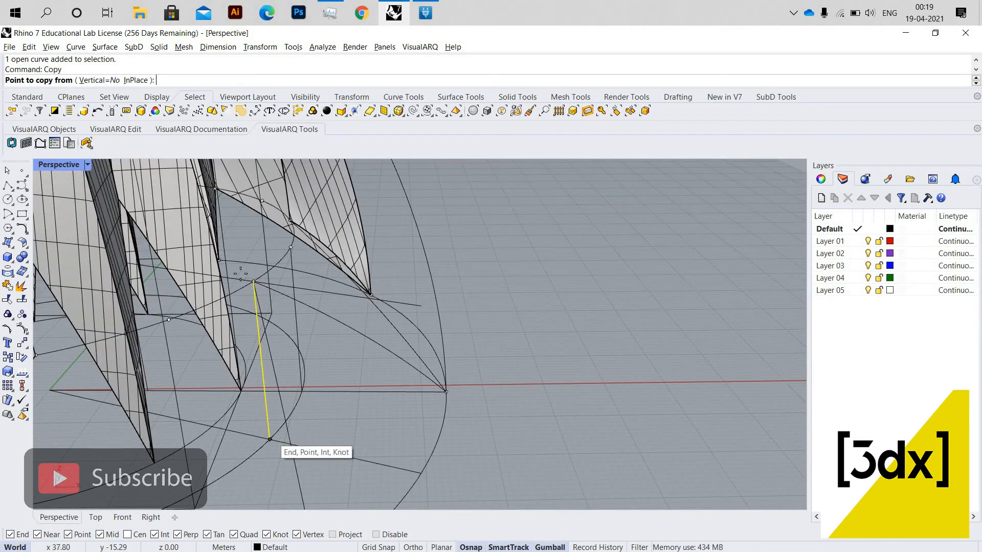
left_click(271, 439)
scroll(256, 283, "up", 3)
left_click(265, 287)
key("Return")
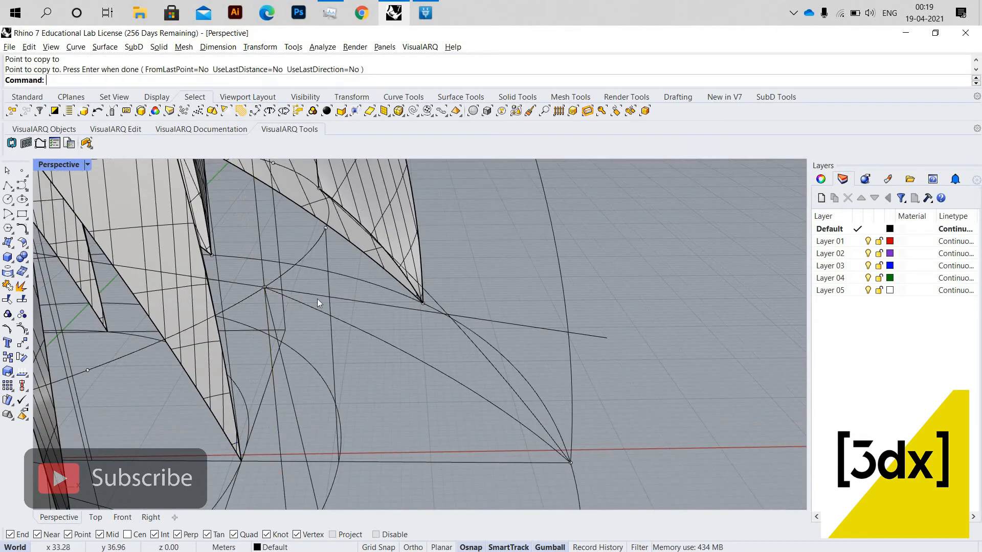
Step: Copy the raised radial line about 4.6 m higher along the upper vertical line
left_click(317, 299)
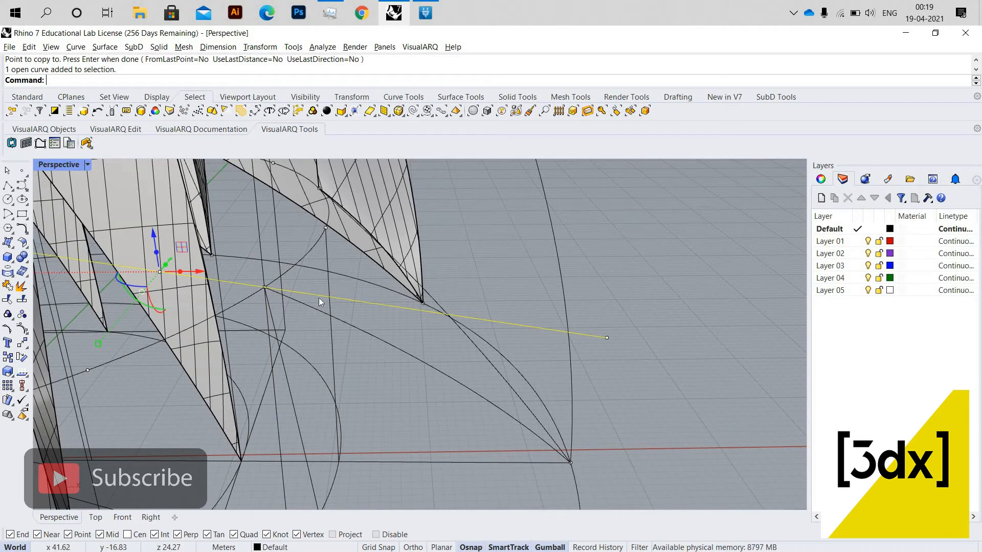
key("Return")
left_click(265, 288)
left_click(258, 223)
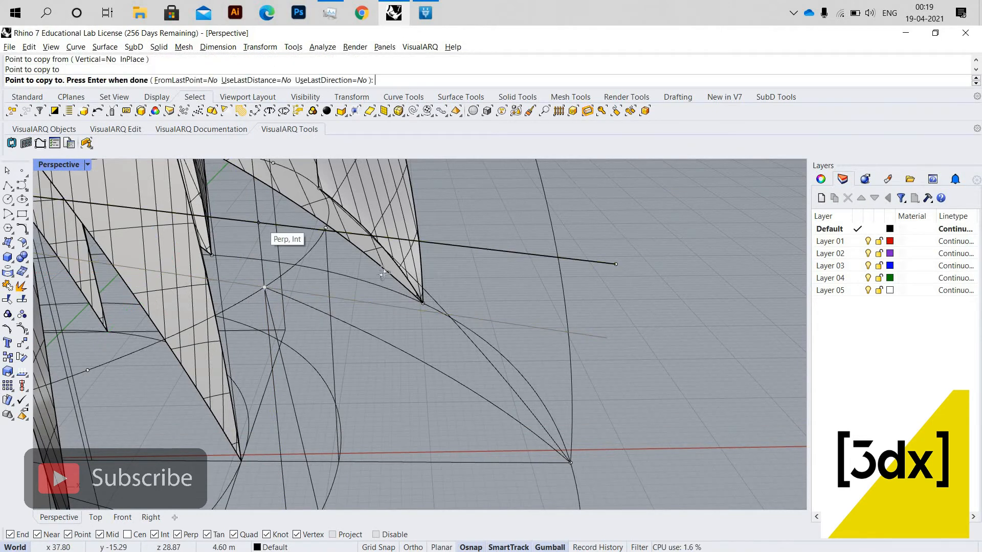
right_click(384, 274)
Step: Draw an upward-bulging start, end, radius arc from the edge curves' meeting point to the outer end of the topmost radial line
scroll(383, 274, "down", 4)
mouse_move(384, 277)
right_mouse_down()
mouse_move(390, 259)
mouse_move(391, 274)
right_mouse_up()
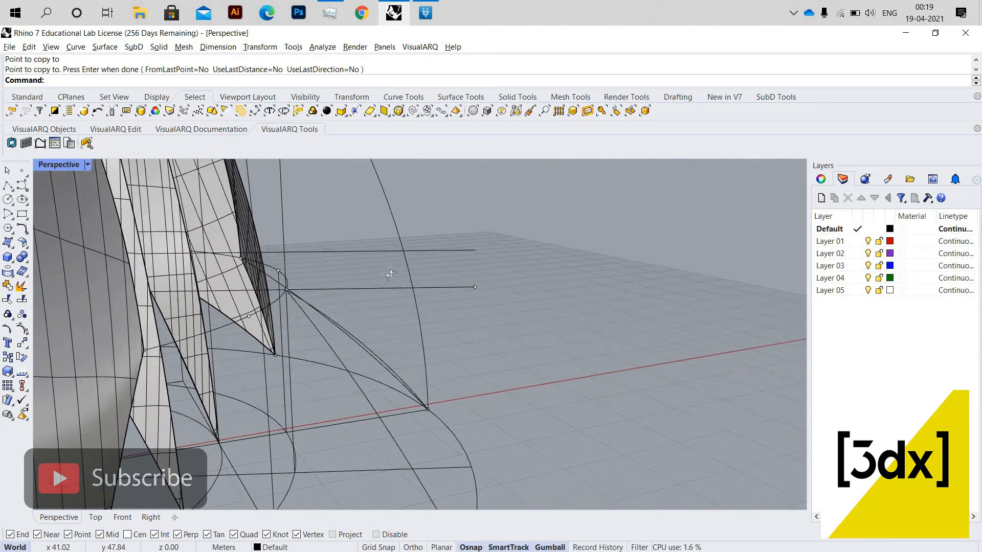
scroll(313, 293, "up", 5)
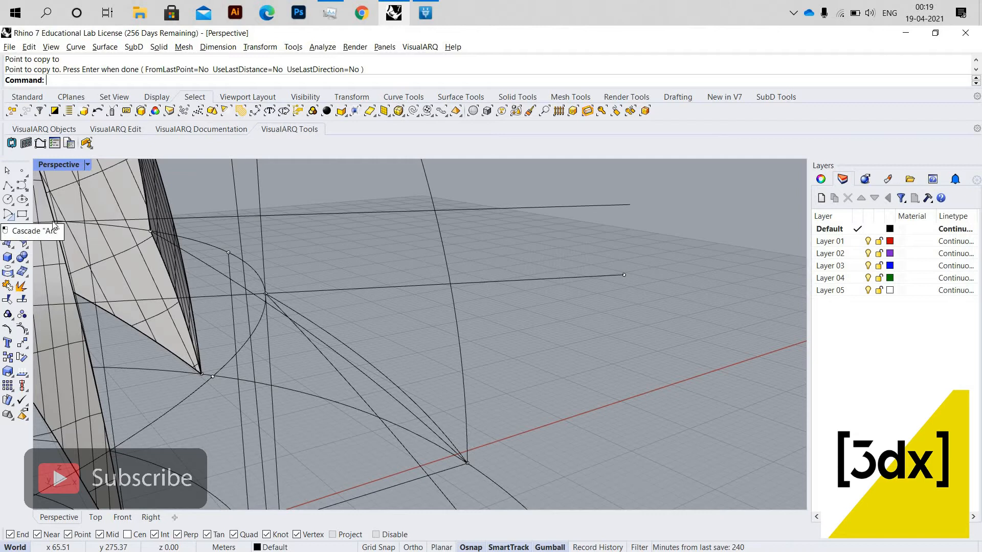
left_click(11, 217)
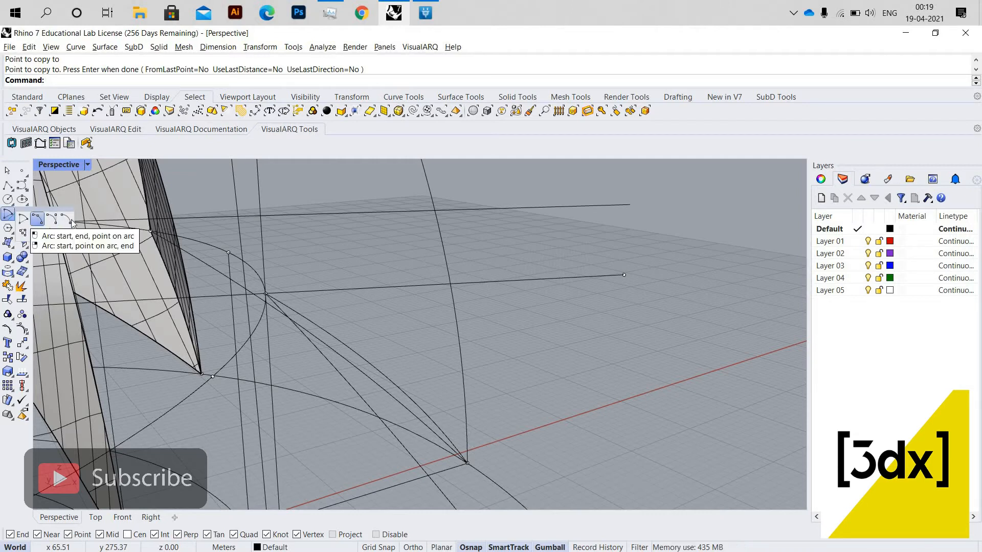
left_click(71, 220)
left_click(266, 295)
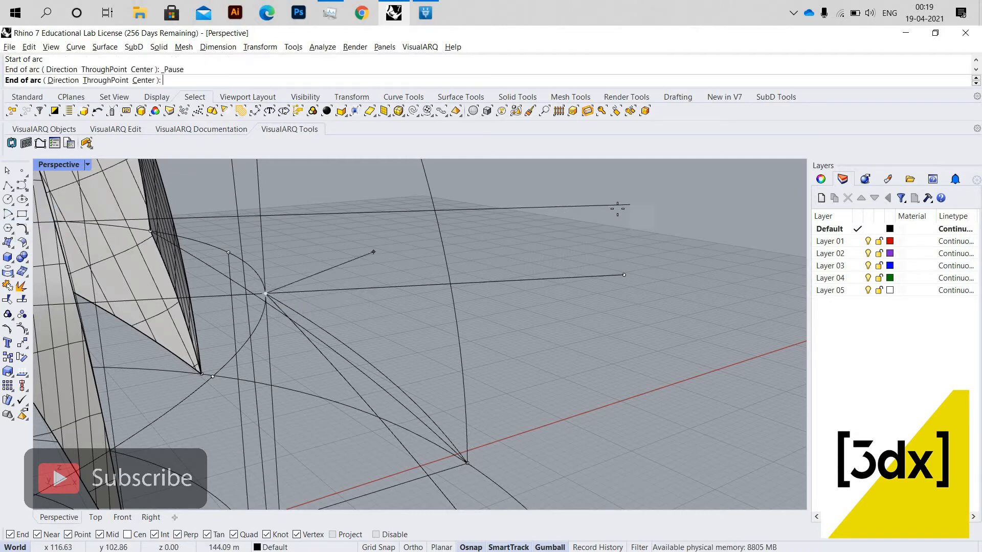
left_click(630, 205)
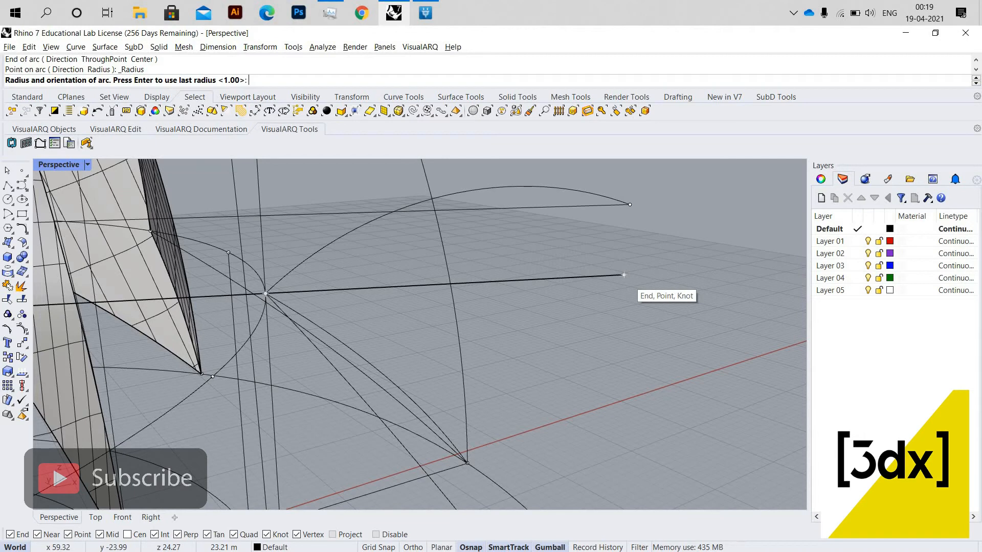
type(".5")
key("Return")
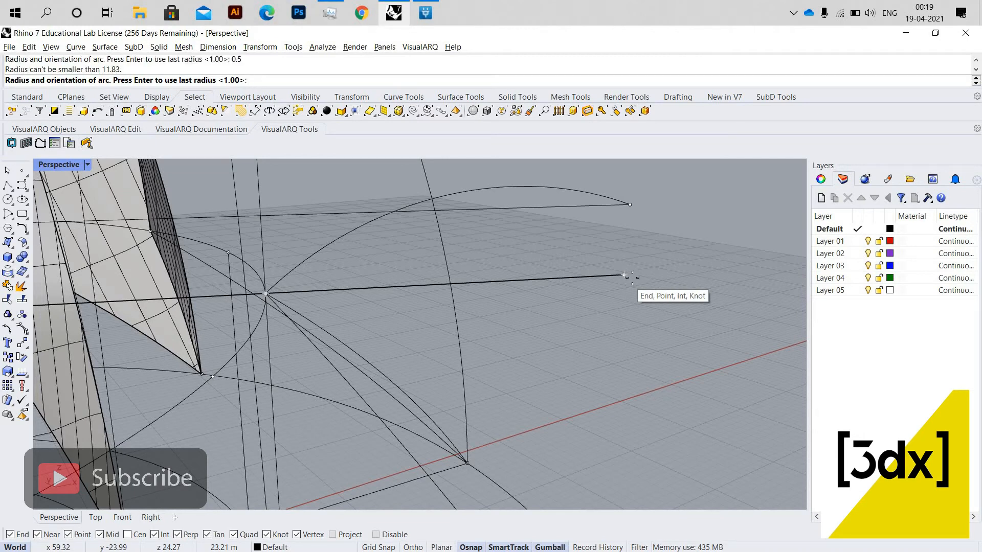
key("Escape")
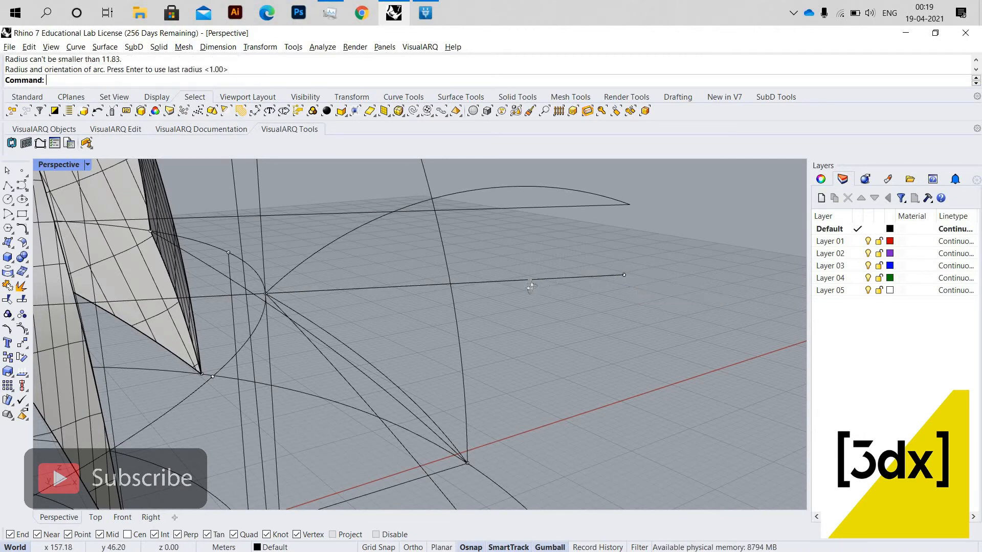
right_click_drag(530, 281, 459, 279)
left_click(492, 238)
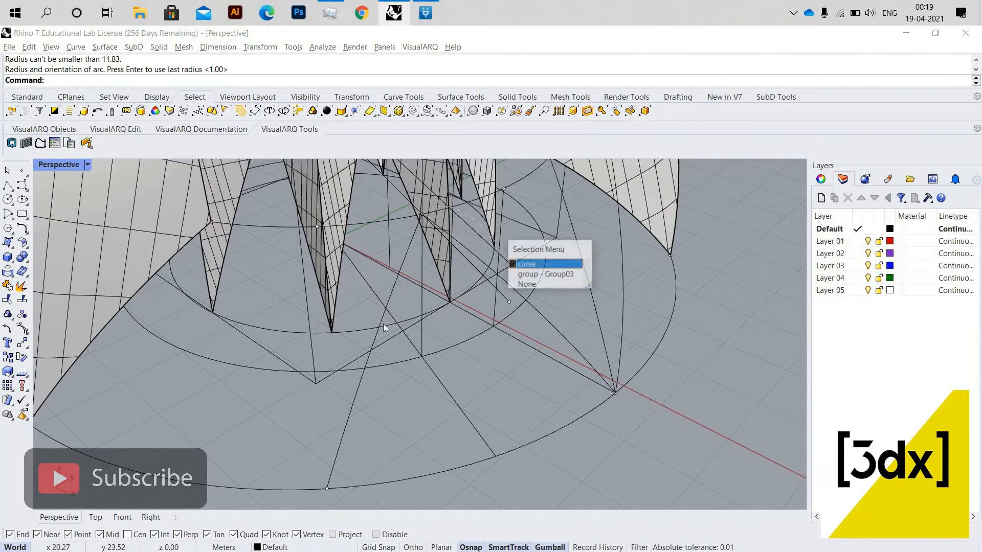
left_click(398, 280)
left_click(482, 225, "shift")
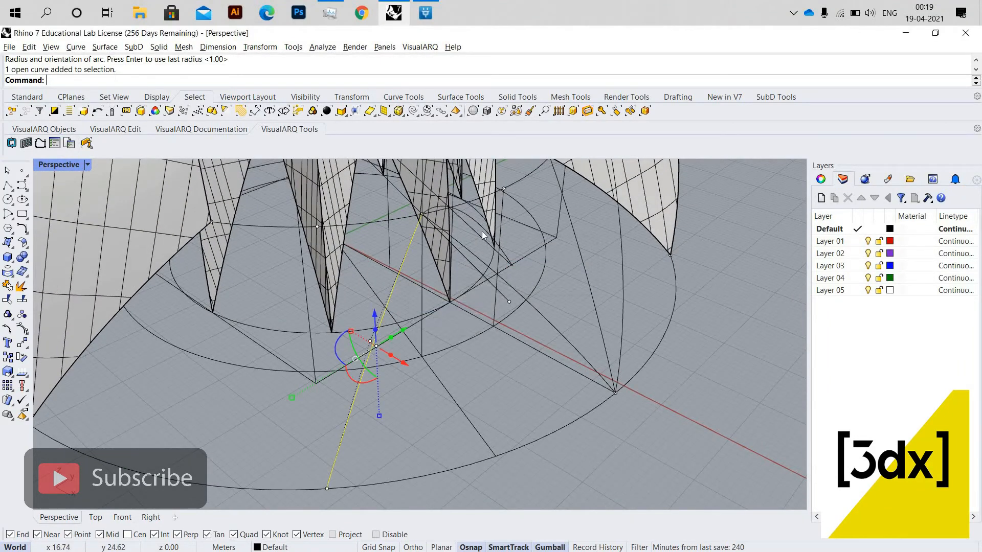
left_click(485, 231, "shift")
scroll(460, 275, "down", 3)
right_click_drag(438, 282, 486, 260)
scroll(377, 415, "up", 2)
key("Escape")
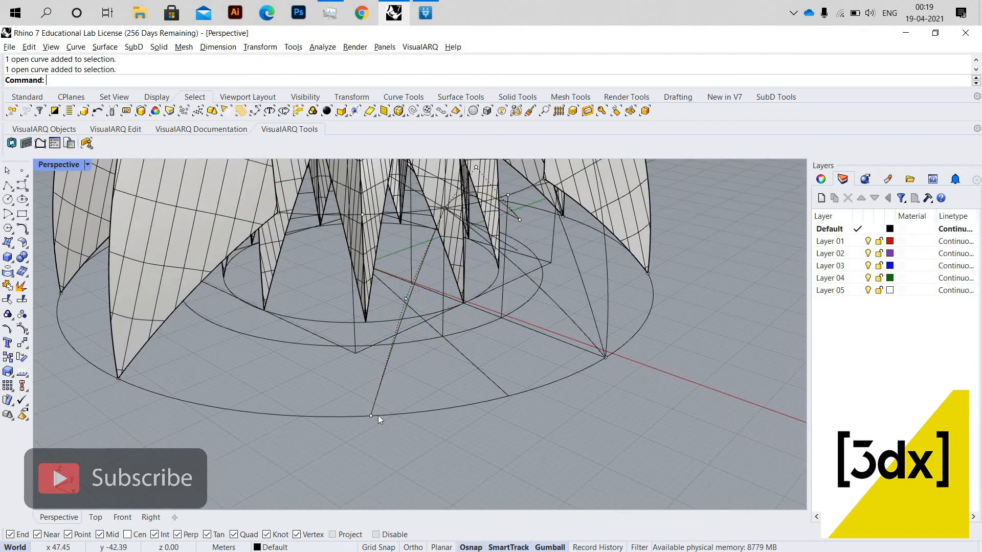
Step: Draw a line from the neighbouring petal's base point on the outer circle to the outer end of the upper arc
type("Line")
key("Return")
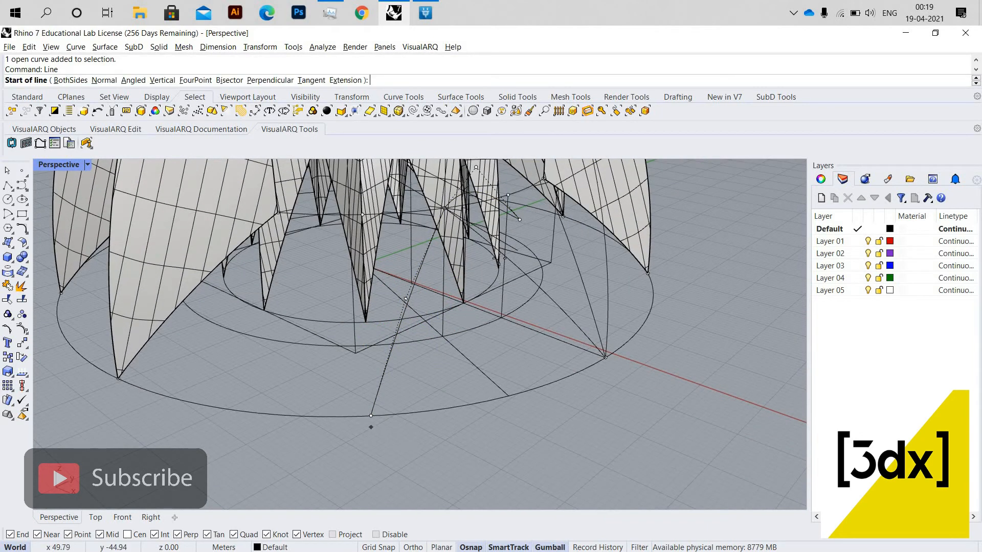
left_click(371, 416)
left_click(519, 219)
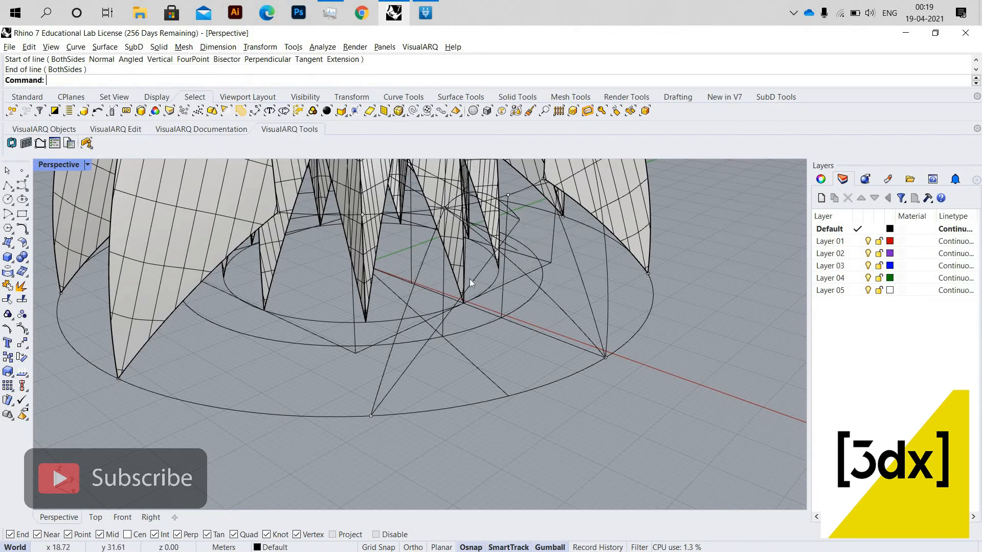
right_click_drag(469, 278, 533, 226)
scroll(539, 213, "up", 2)
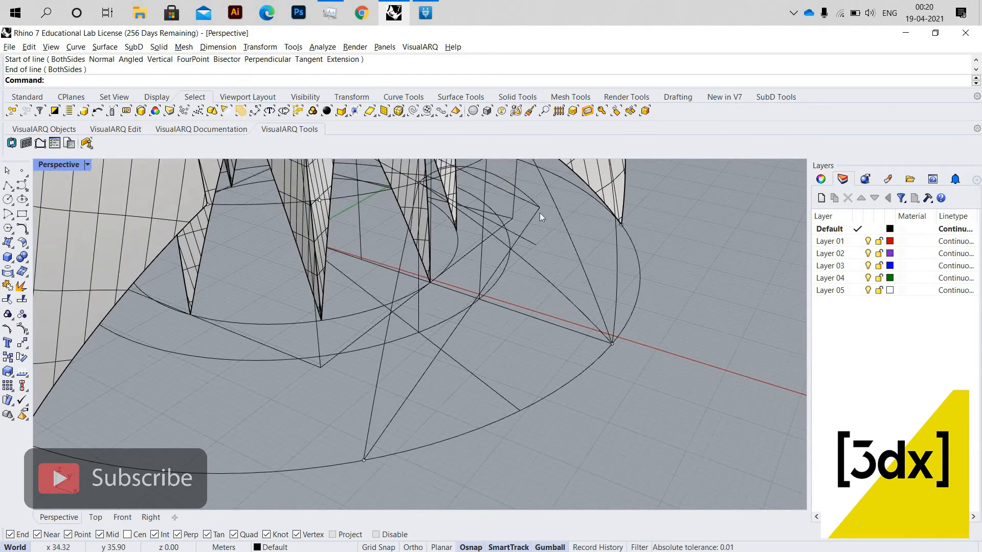
type("Li")
key("Escape")
Step: Copy the vertical guide line so the copy passes through the upper arc's outer end
left_click(441, 318)
type("C")
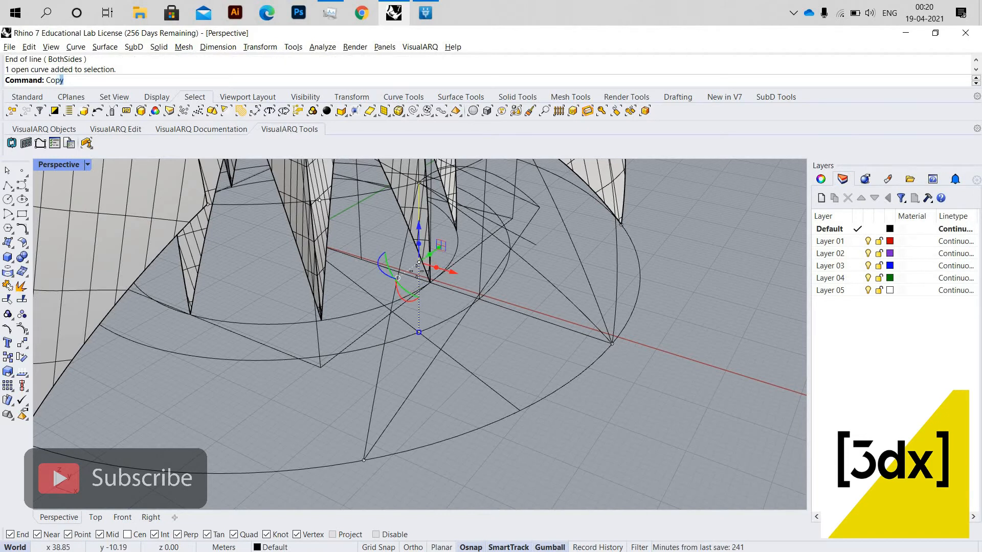
type("opy")
key("Return")
left_click(419, 262)
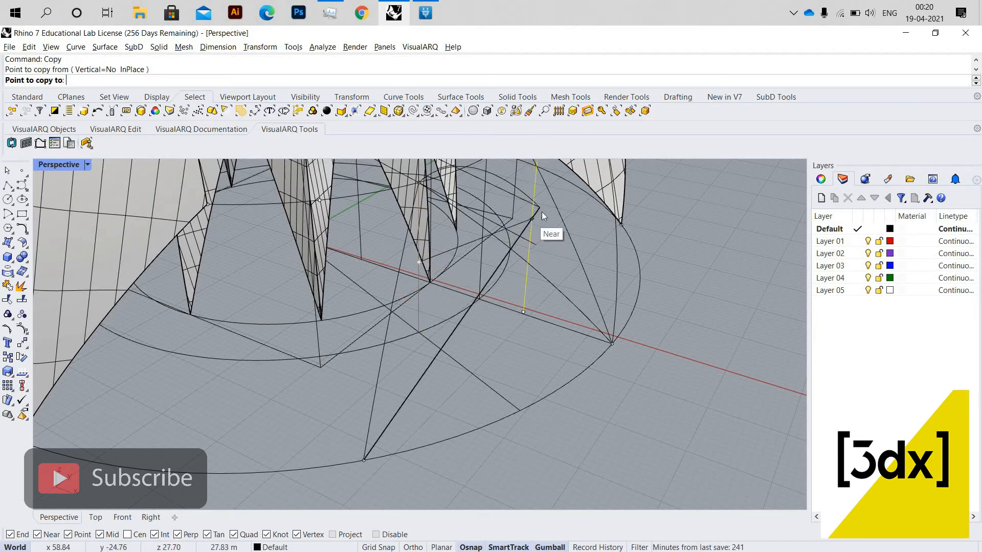
left_click(541, 229)
key("Return")
Step: Copy the new slanted line from the upper arc's outer end to a slightly higher point on the copied vertical line
left_click(535, 231)
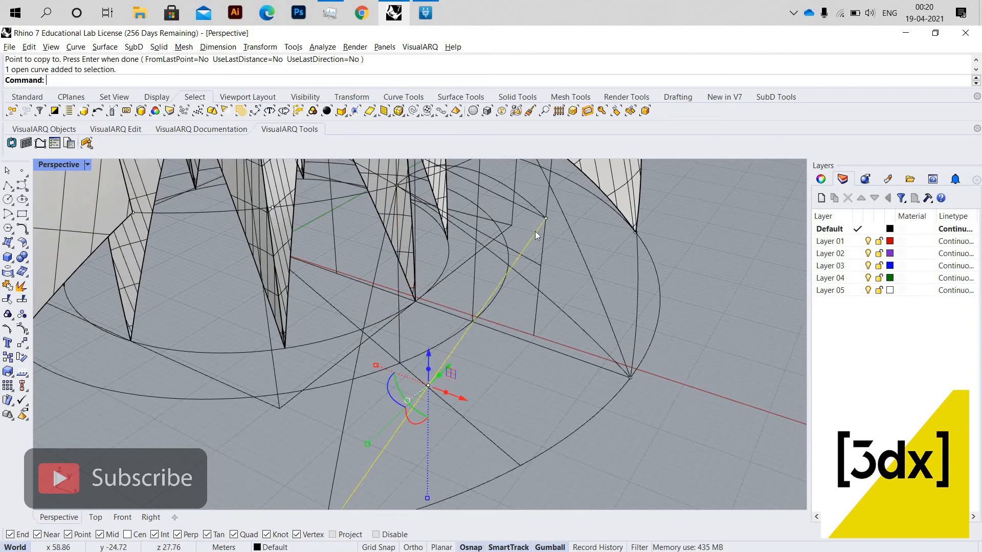
type("copy")
key("Return")
left_click(545, 219)
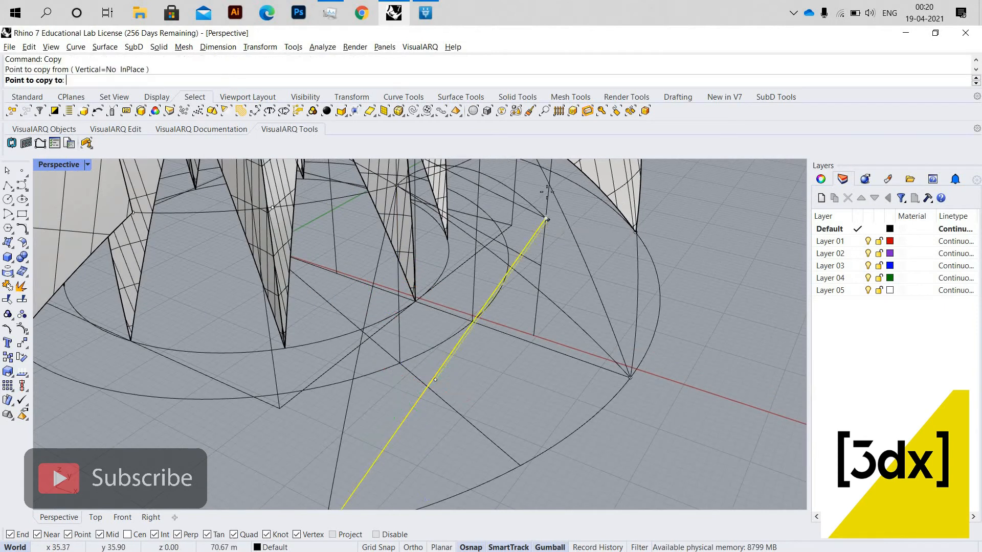
left_click(547, 194)
key("Return")
right_click_drag(547, 195, 496, 307)
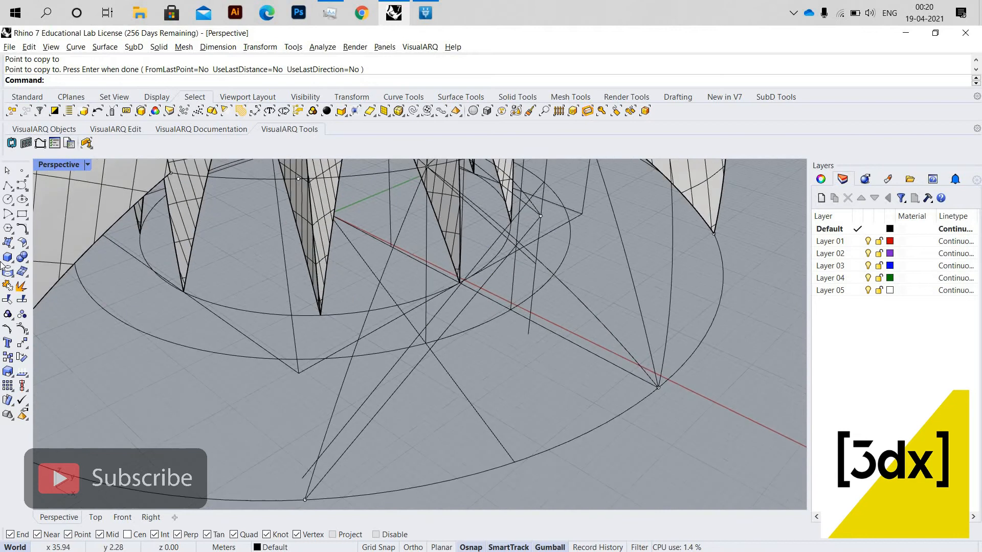
Step: Draw a slightly bowed start, end, direction arc from the base point on the outer circle to the upper arc's outer end
left_click(11, 217)
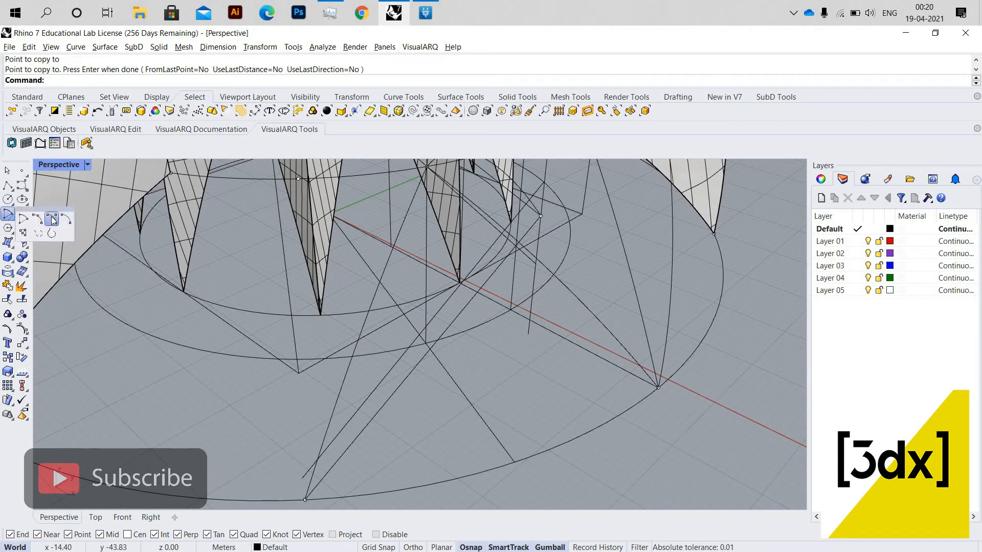
left_click(51, 219)
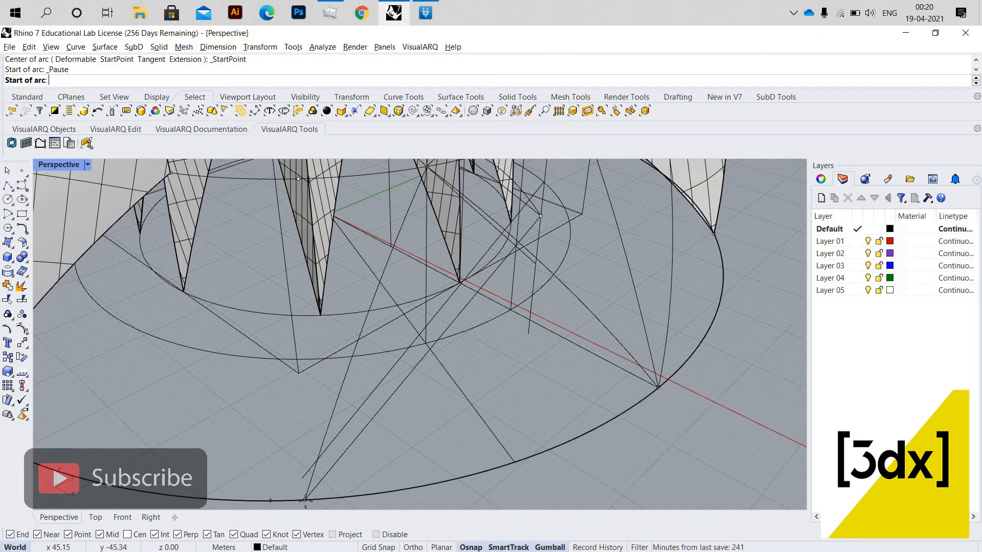
left_click(305, 500)
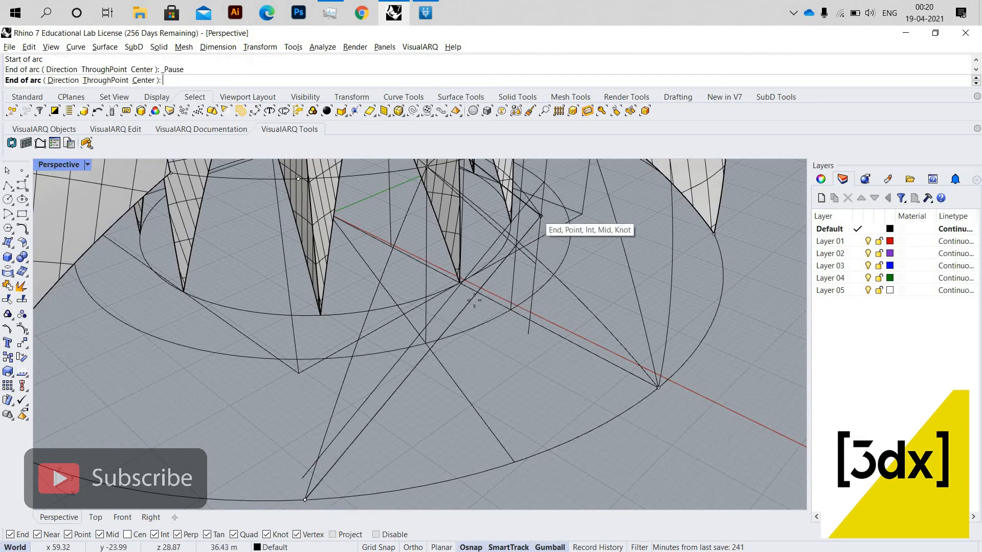
left_click(541, 216)
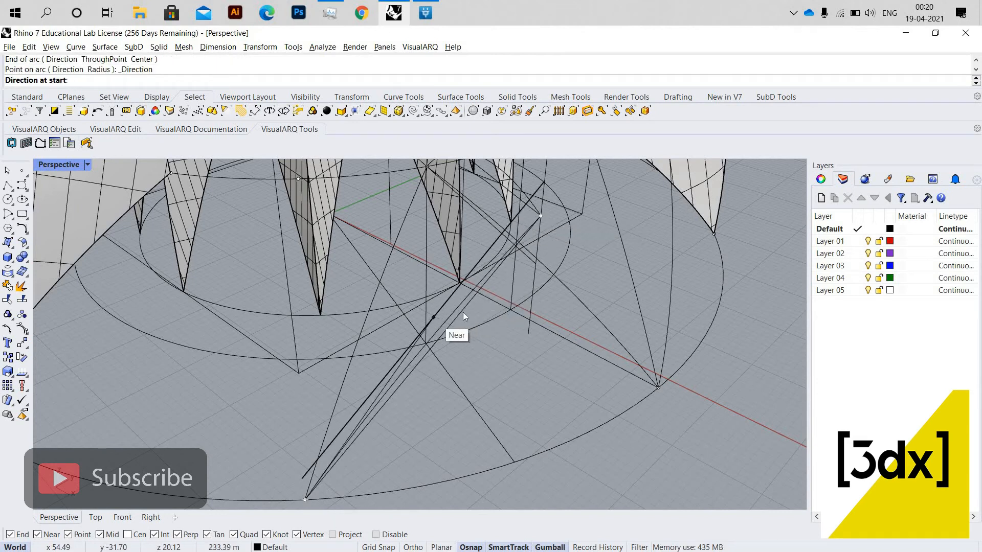
left_click(463, 312)
Step: Delete the straight slanted guide line beside the new side arc
scroll(465, 305, "up", 3)
left_click(465, 305)
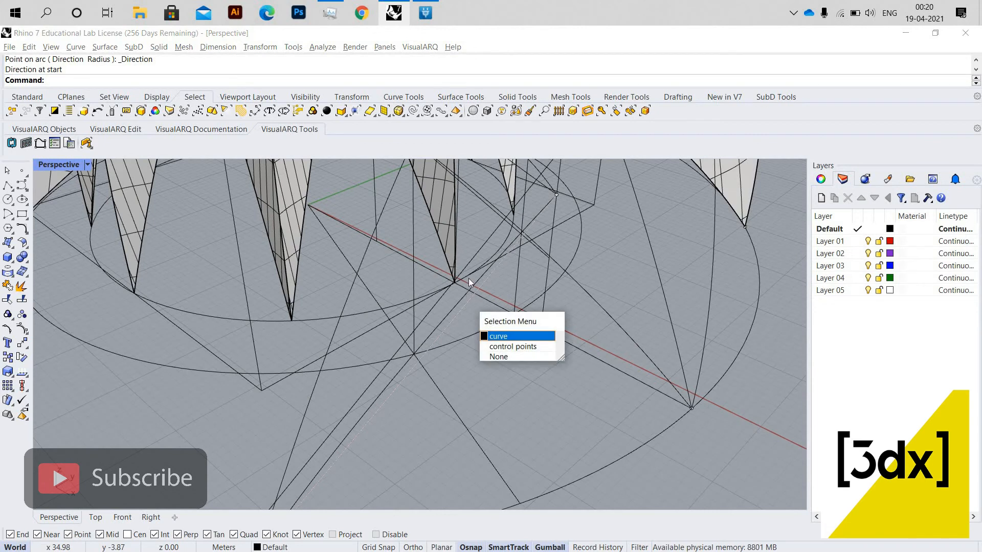
key("Return")
key("Delete")
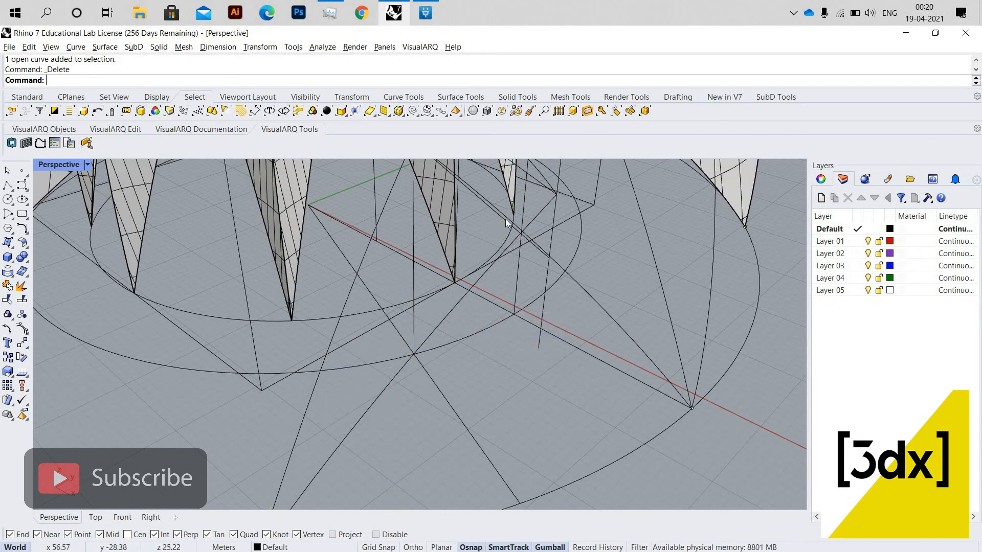
Step: Flatten the upper arc by lowering its middle control point about 1.7 m
scroll(506, 219, "up", 5)
left_click(536, 240)
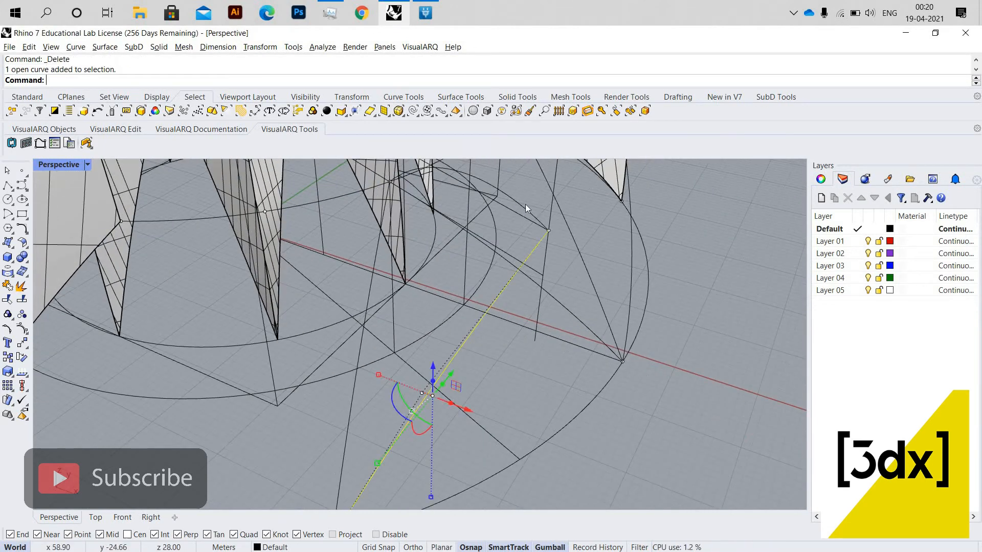
left_click(525, 205, "shift")
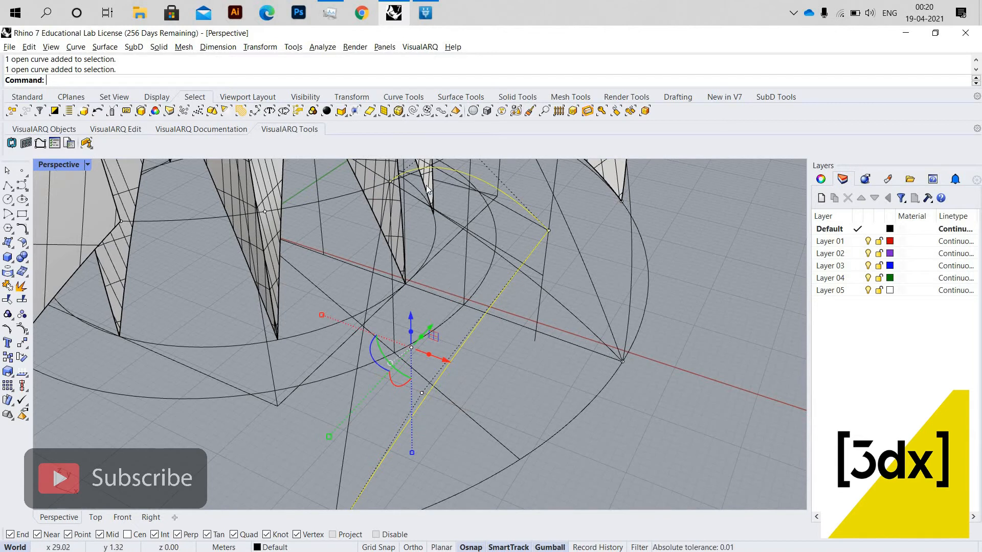
scroll(429, 189, "up", 5)
mouse_move(428, 189)
left_mouse_down()
mouse_move(437, 203)
mouse_move(436, 195)
left_mouse_up()
key("ctrl+z")
left_click(429, 192)
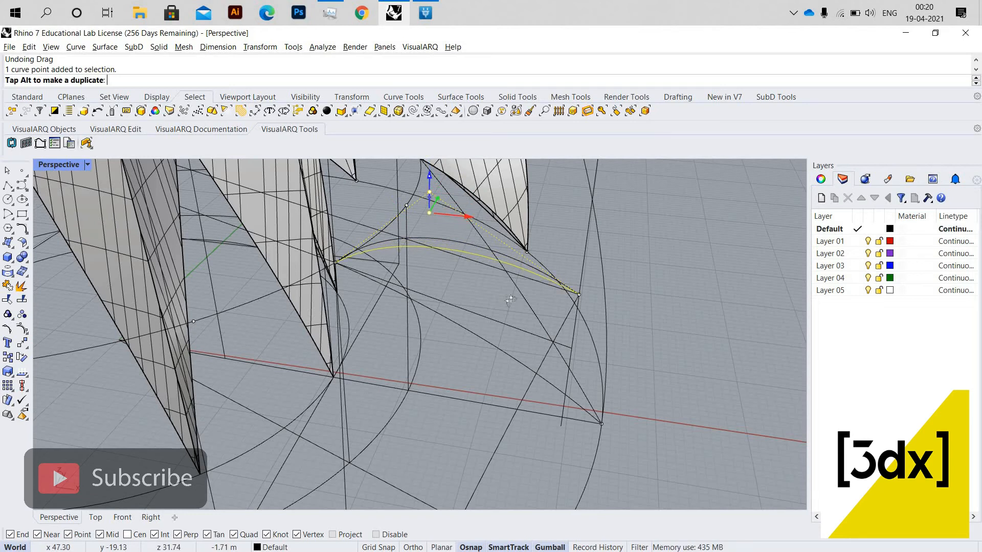
left_click(511, 301)
right_click_drag(510, 300, 488, 273)
Step: Join the upper arc, side arc and petal edge curve into a closed outline and fill it with a Patch surface
left_click(484, 250)
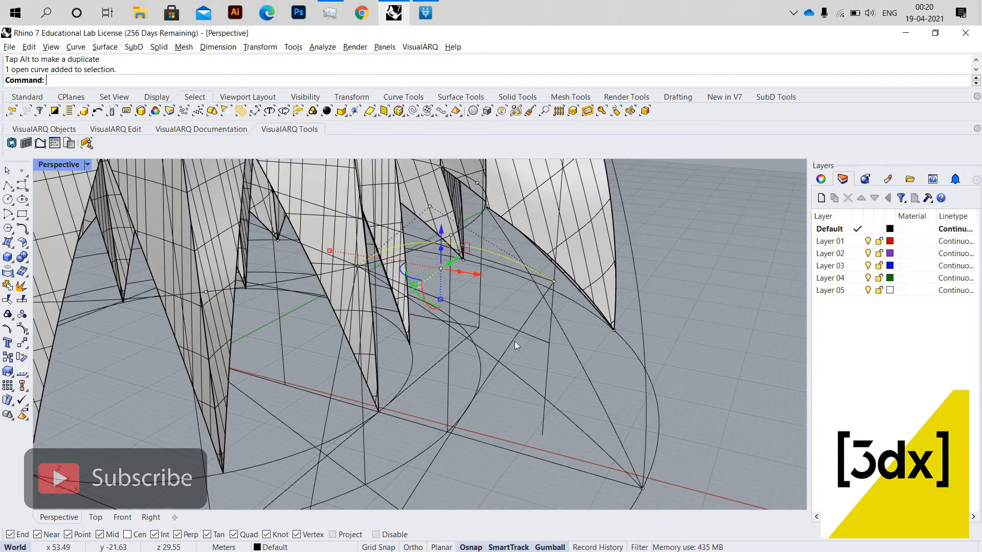
left_click(333, 380)
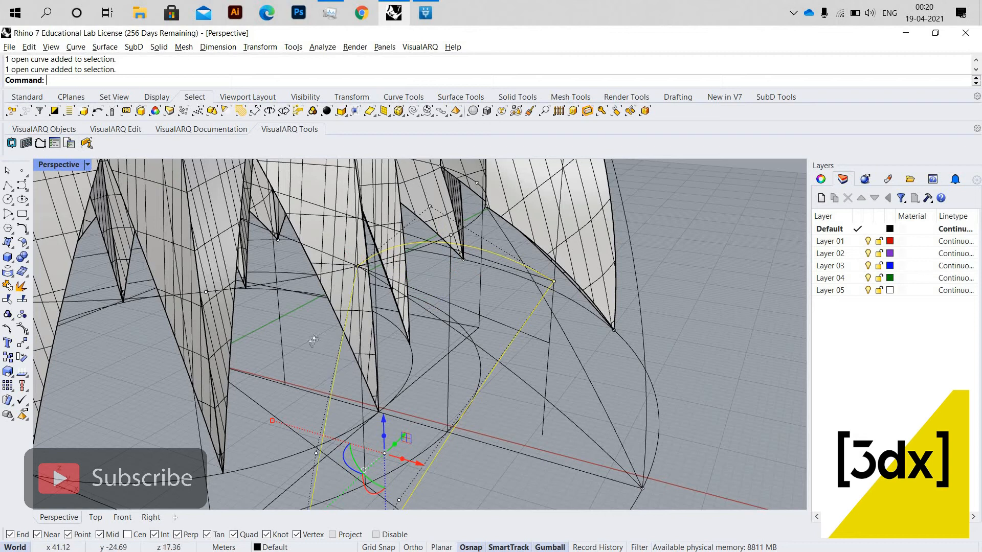
scroll(313, 341, "down", 5)
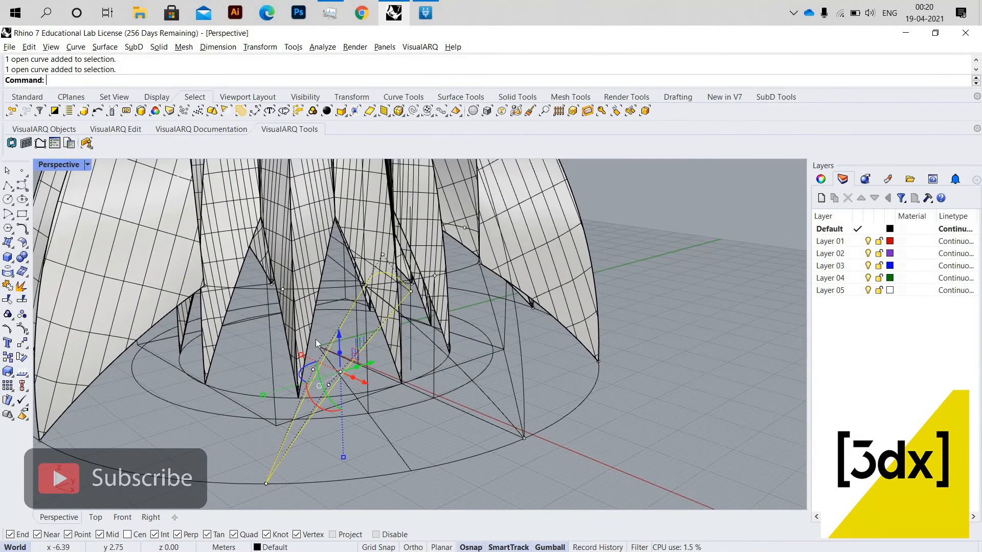
key("ctrl+j")
type("Patch")
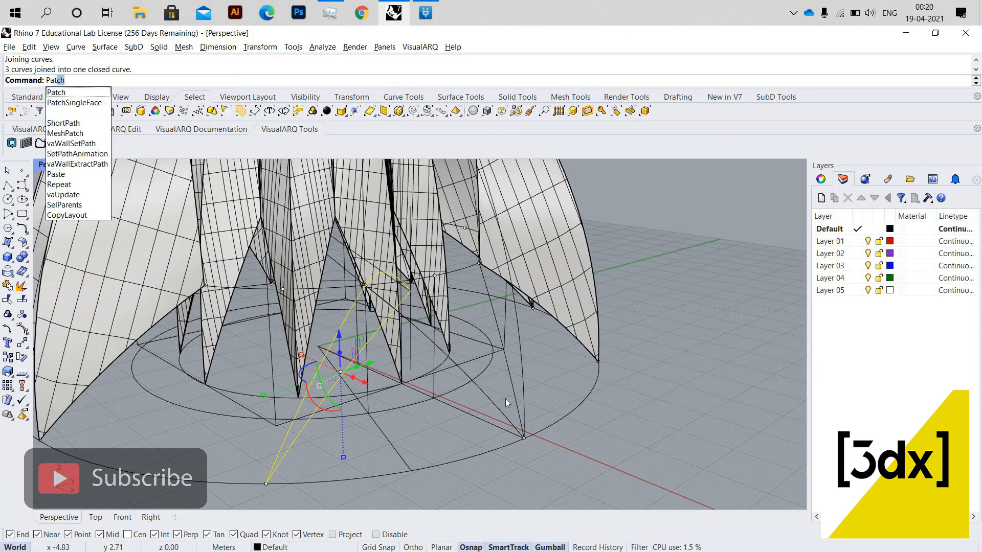
key("Return")
key("Return")
right_click_drag(423, 323, 386, 309)
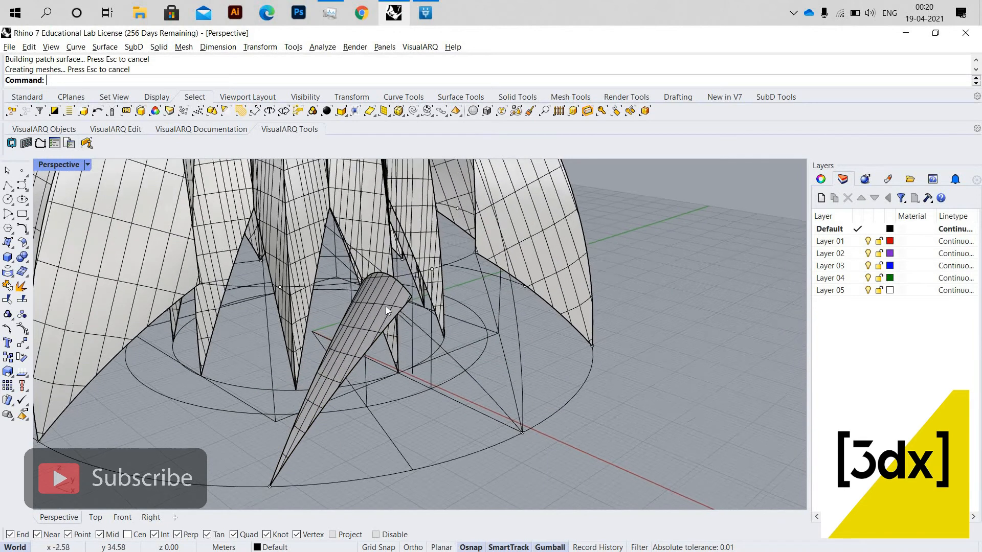
Step: Mirror the patched surface across the radial ground line between the two outer petals, keeping the original
left_click(385, 307)
type("Mirror")
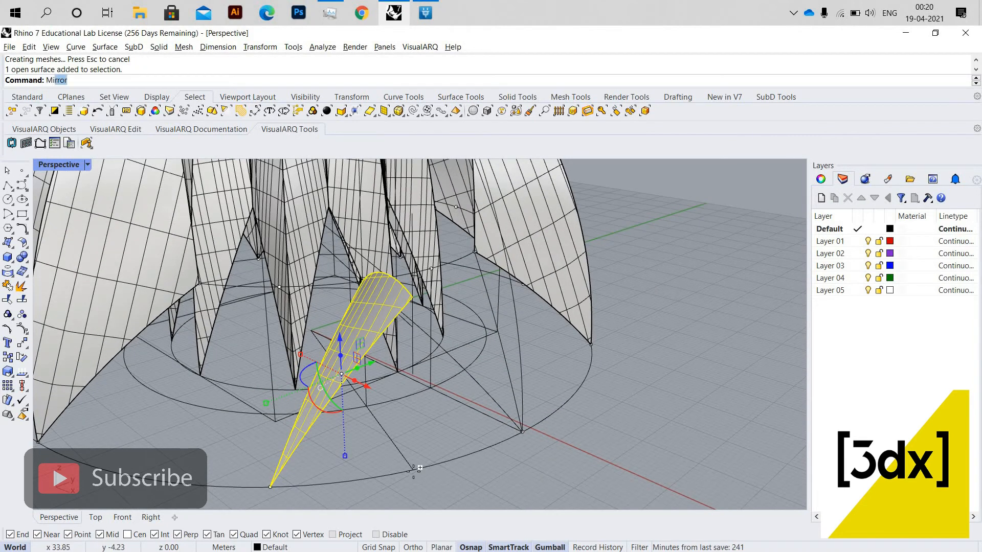
key("Return")
left_click(420, 470)
left_click(392, 438)
left_click(469, 411)
scroll(461, 424, "down", 6)
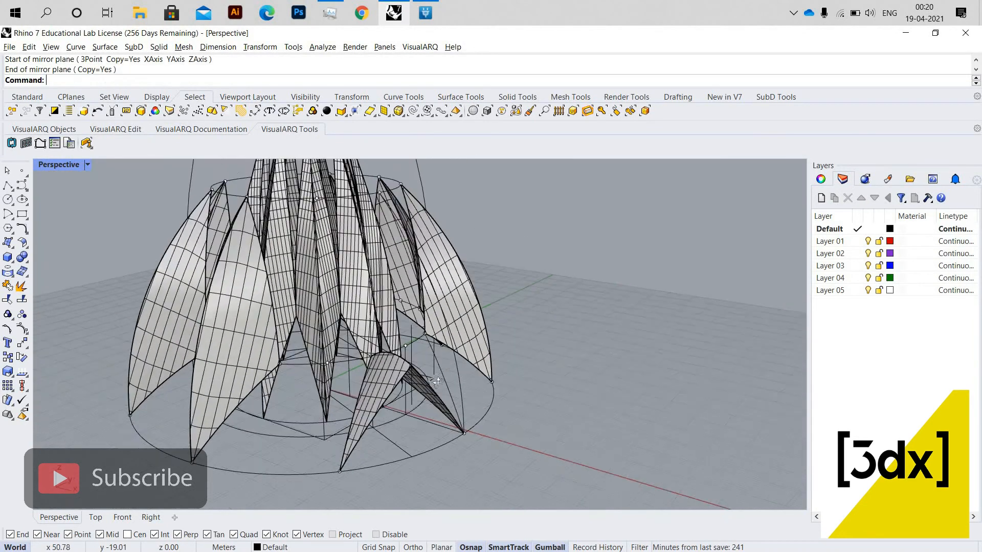
Step: Show all hidden objects so the full ring of outer petals is displayed again
right_click_drag(461, 445, 535, 401)
scroll(436, 409, "up", 3)
middle_click(517, 398)
left_click(514, 400)
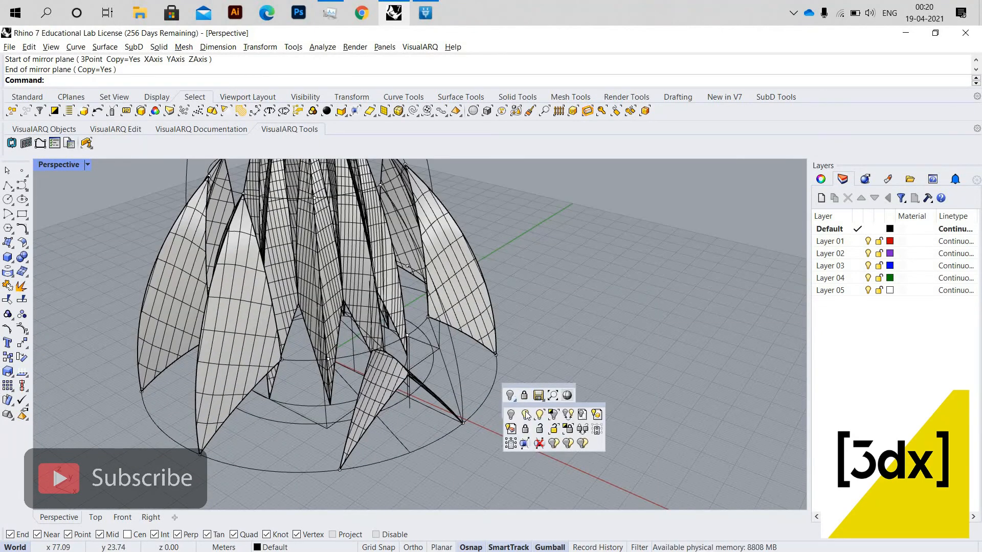
left_click(524, 412)
Step: Polar array both mirrored canopy surfaces around the rings' centre with 9 items over 360 degrees
right_click_drag(451, 361, 397, 398)
scroll(459, 369, "up", 4)
left_click(429, 381)
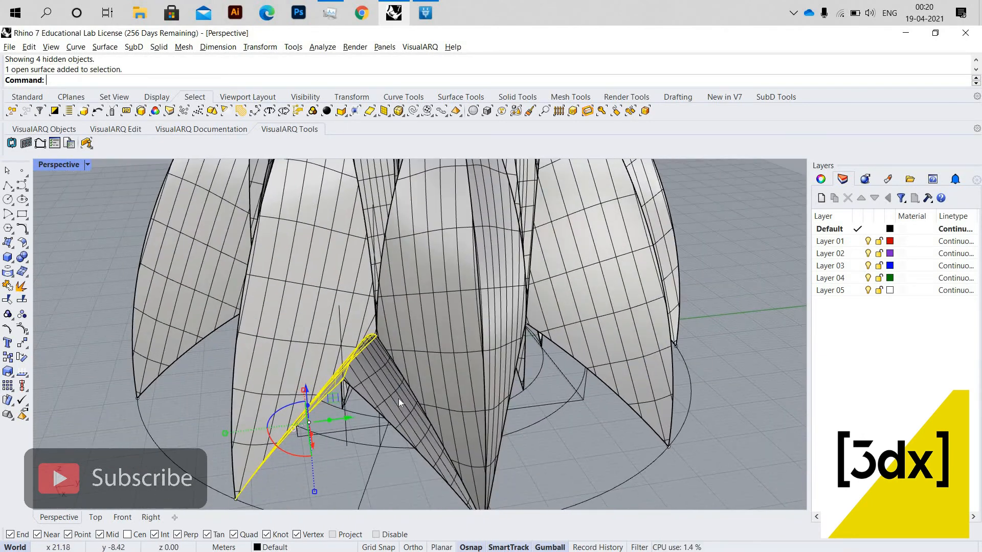
left_click(398, 398, "shift")
scroll(463, 395, "down", 5)
right_click_drag(464, 395, 386, 434)
scroll(456, 465, "up", 4)
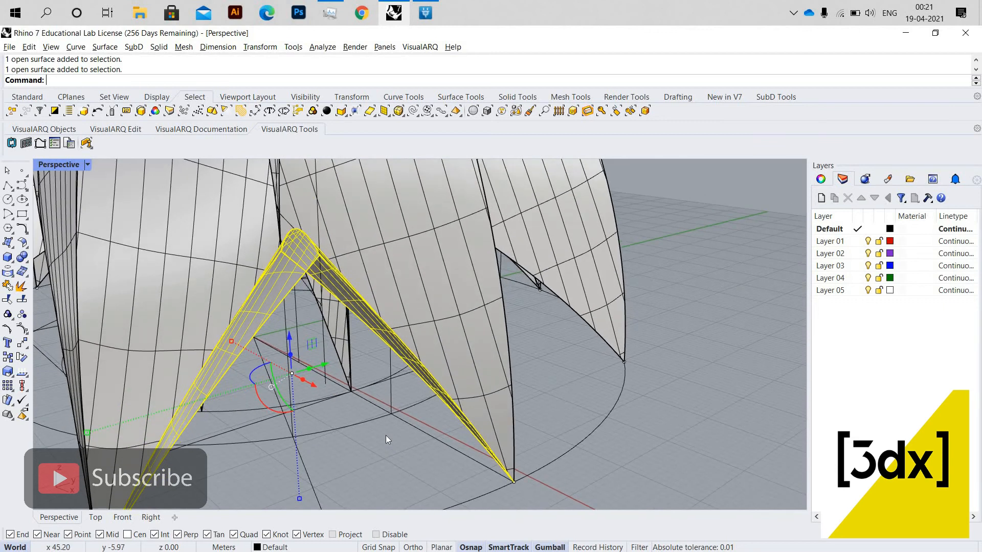
type("Poly")
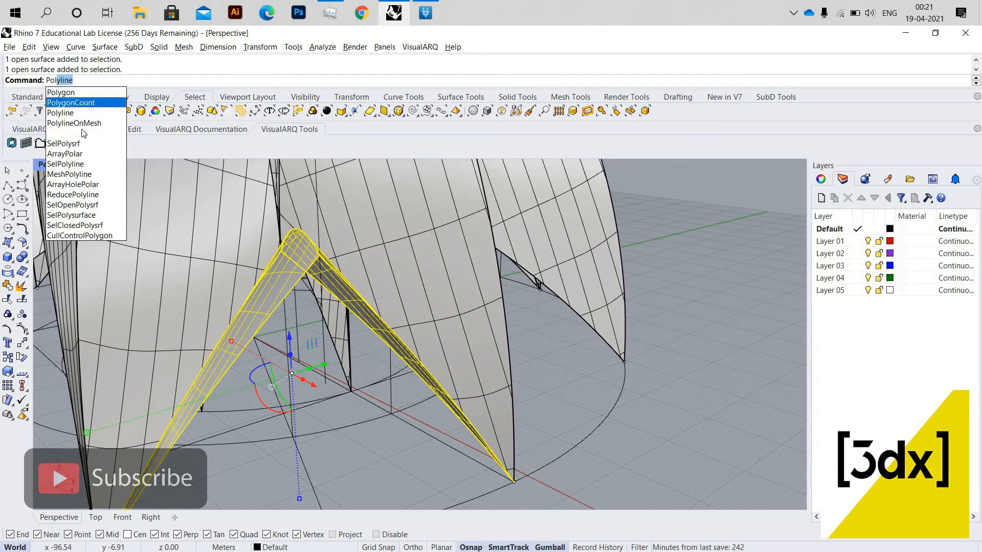
key("Escape")
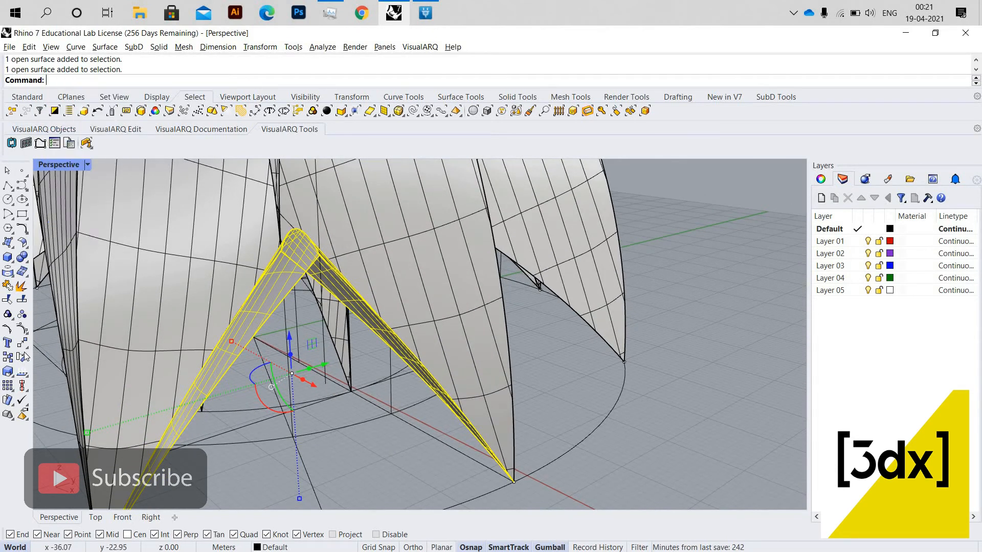
left_click(8, 386)
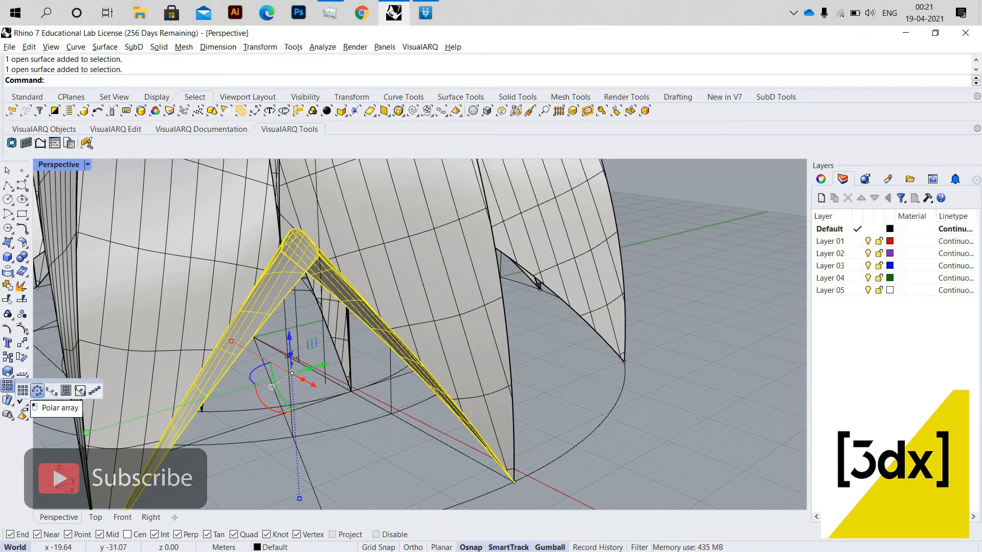
left_click(37, 391)
scroll(225, 327, "up", 5)
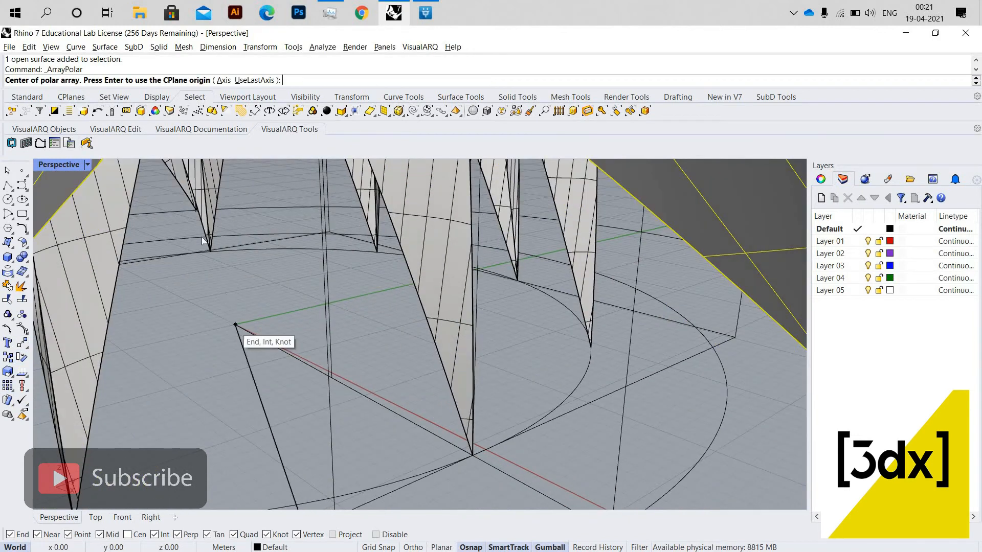
left_click(234, 326)
key("Return")
scroll(219, 253, "down", 3)
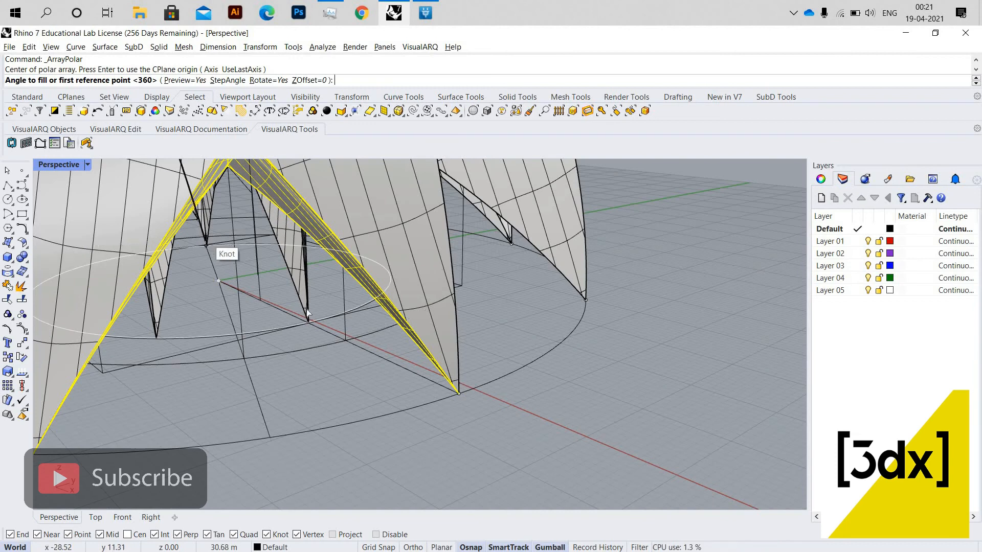
key("Return")
scroll(353, 351, "down", 4)
key("Return")
scroll(352, 350, "down", 4)
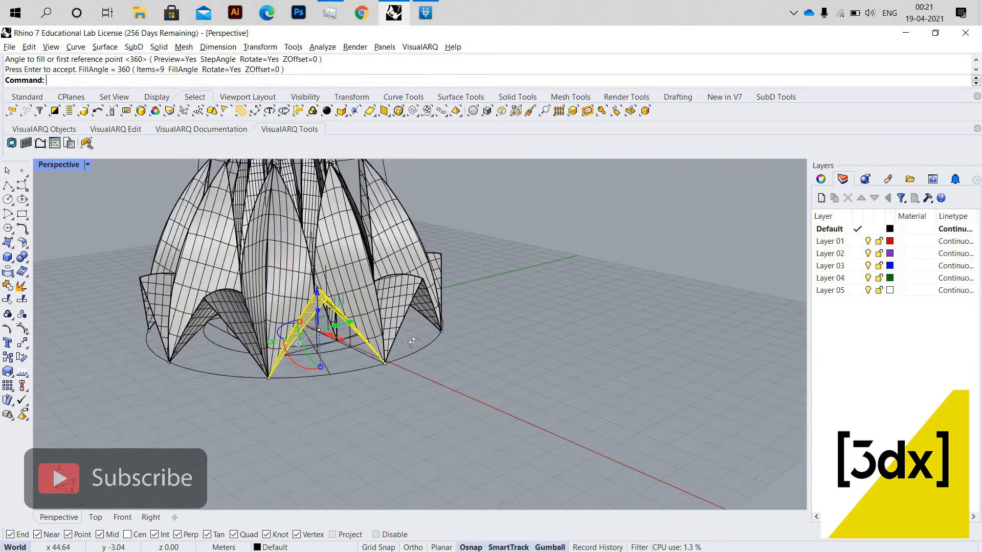
left_click(250, 367)
right_click_drag(250, 368, 460, 332)
scroll(409, 287, "down", 4)
scroll(358, 174, "up", 3)
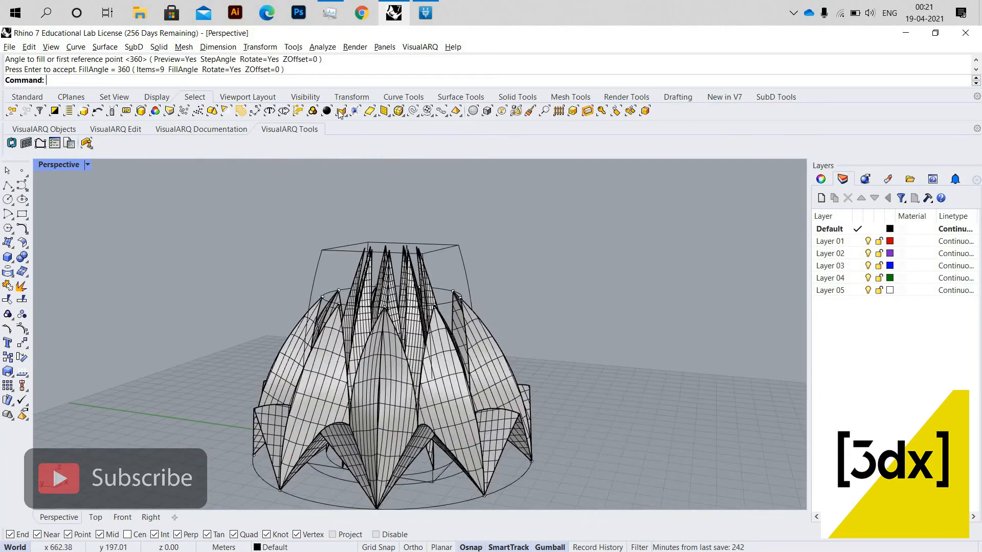
scroll(385, 199, "up", 3)
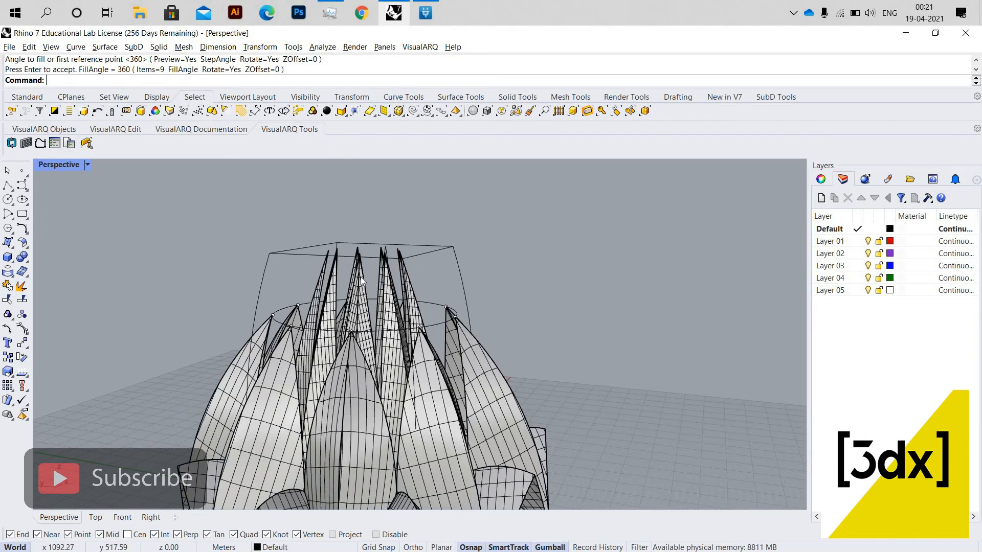
Step: Select all curves in the model and hide them so only the petal and canopy surfaces stay displayed
scroll(353, 258, "down", 8)
scroll(358, 268, "up", 8)
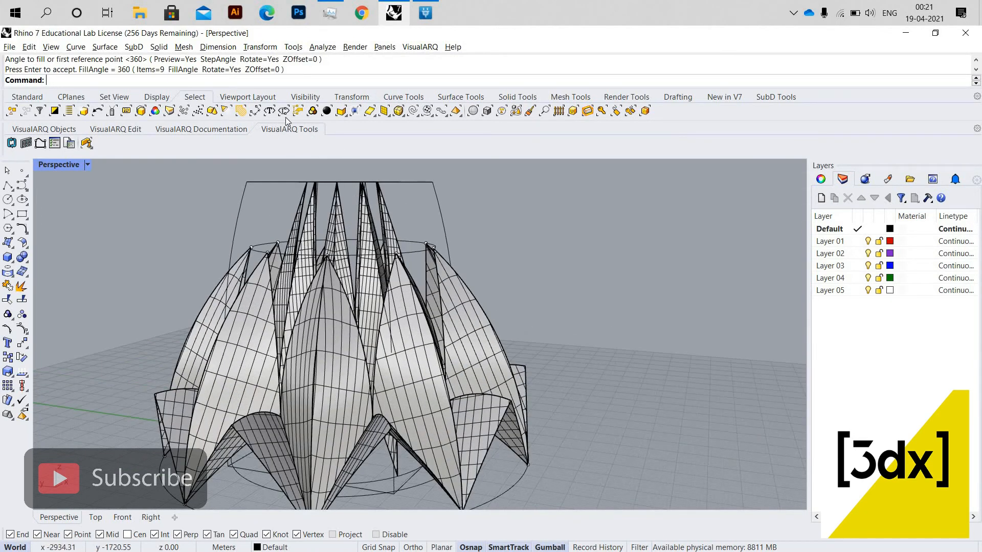
left_click(415, 111)
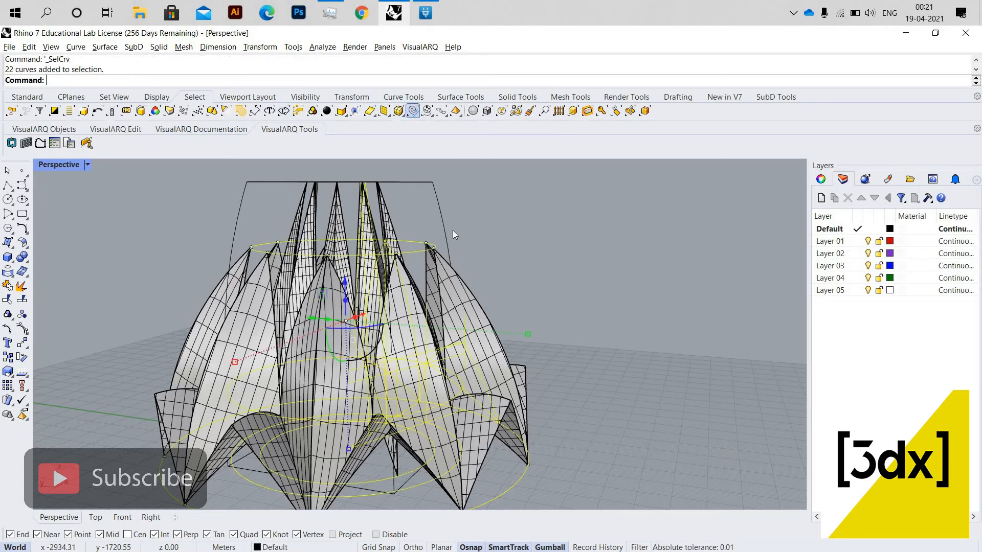
middle_click(446, 235)
key("Escape")
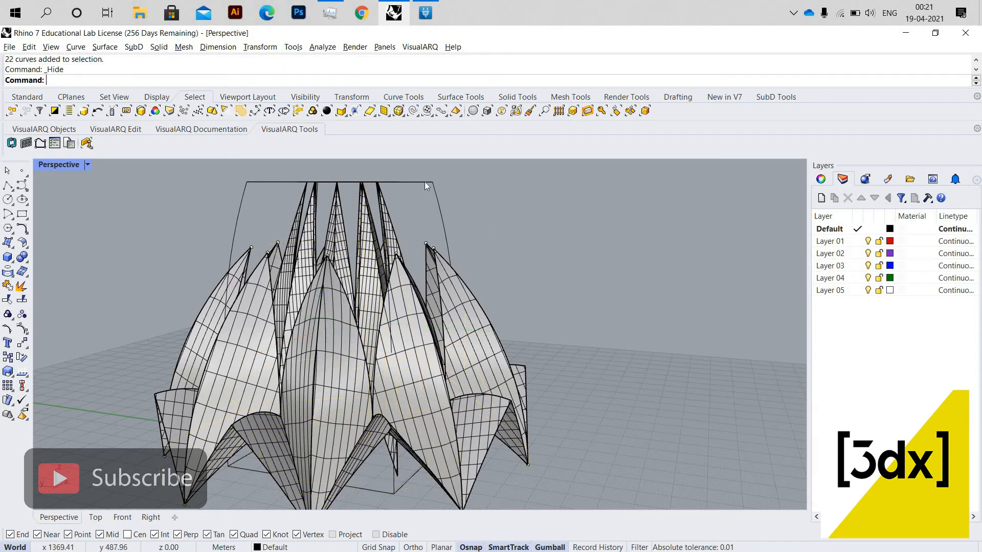
Step: Delete the leftover construction outline that rises around the tall inner petals
left_click(427, 182)
key("Delete")
key("Delete")
Step: Examine the cleaned-up petal structure from several sides and heights
scroll(594, 264, "down", 5)
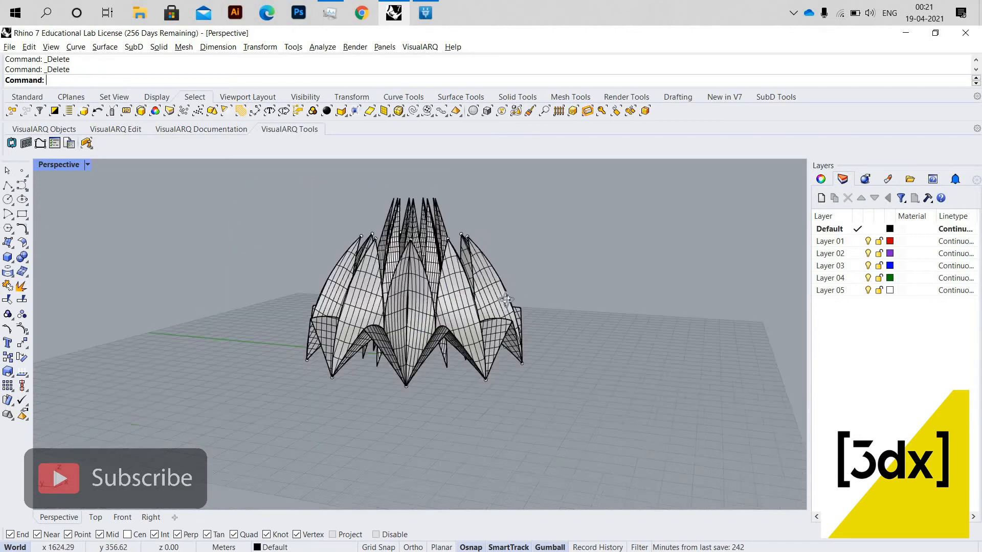
right_click_drag(573, 256, 424, 296)
scroll(499, 291, "up", 2)
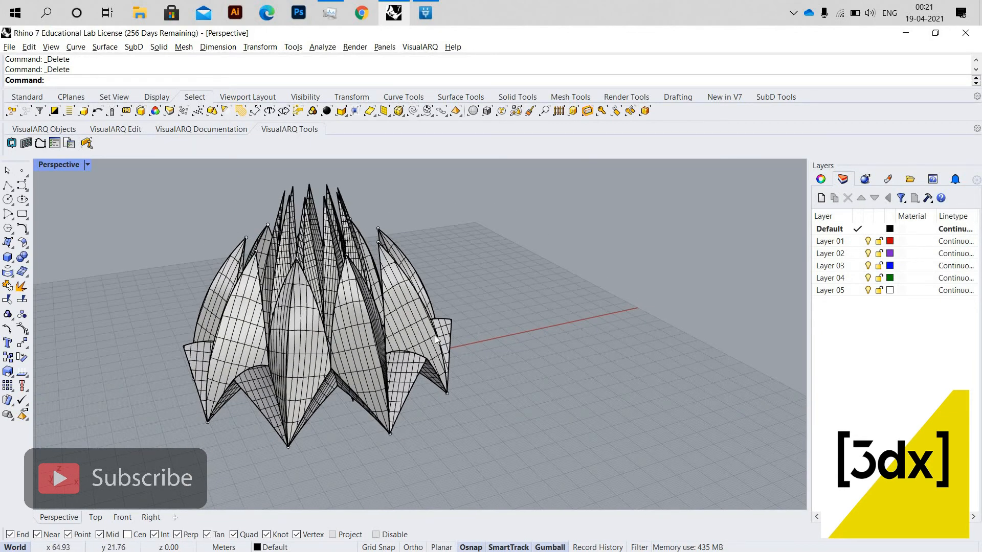
right_click_drag(435, 335, 450, 371)
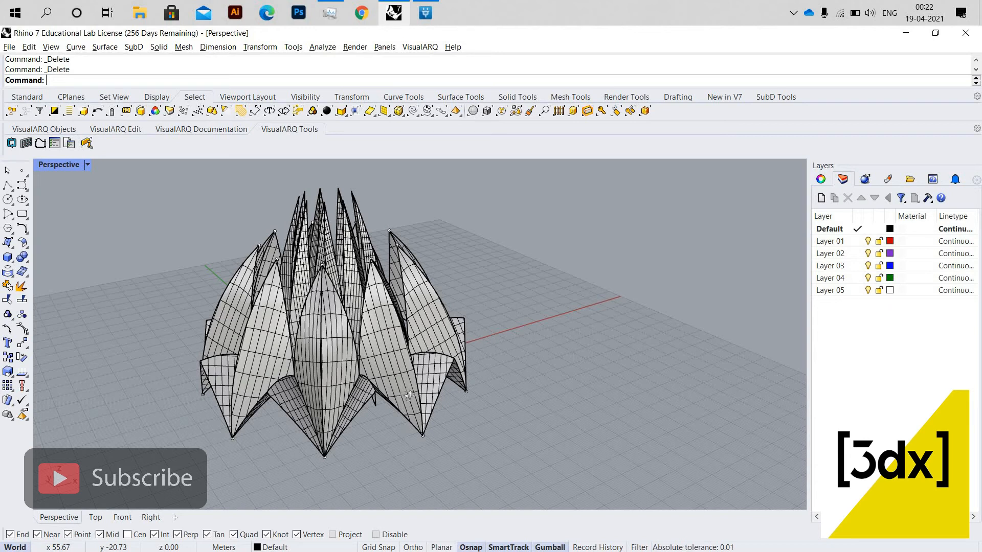
right_click_drag(415, 392, 440, 415)
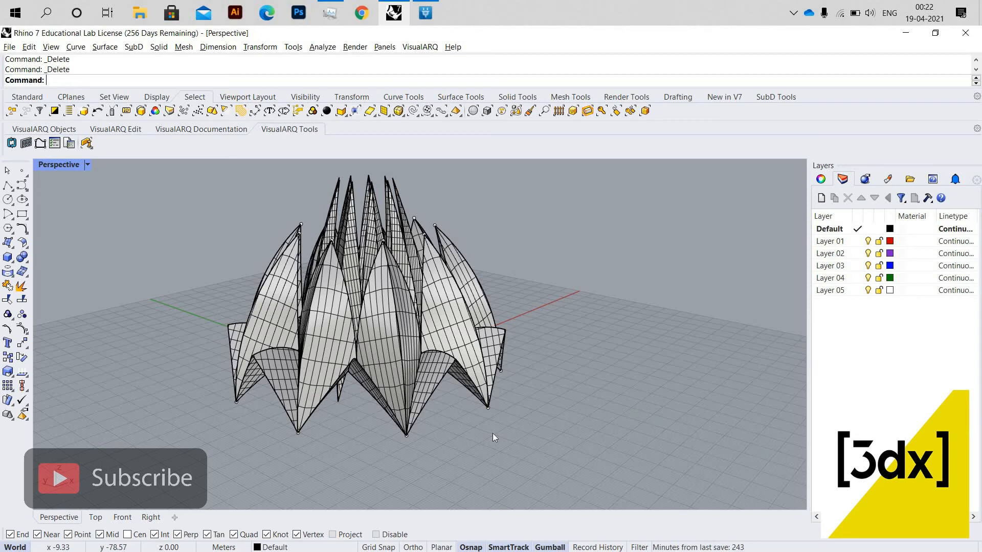
right_click_drag(486, 326, 505, 339)
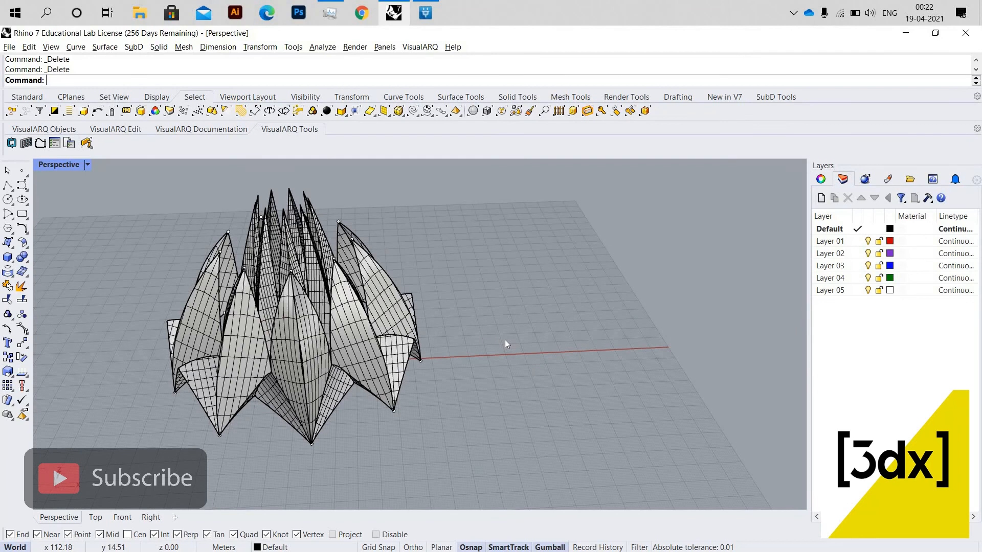